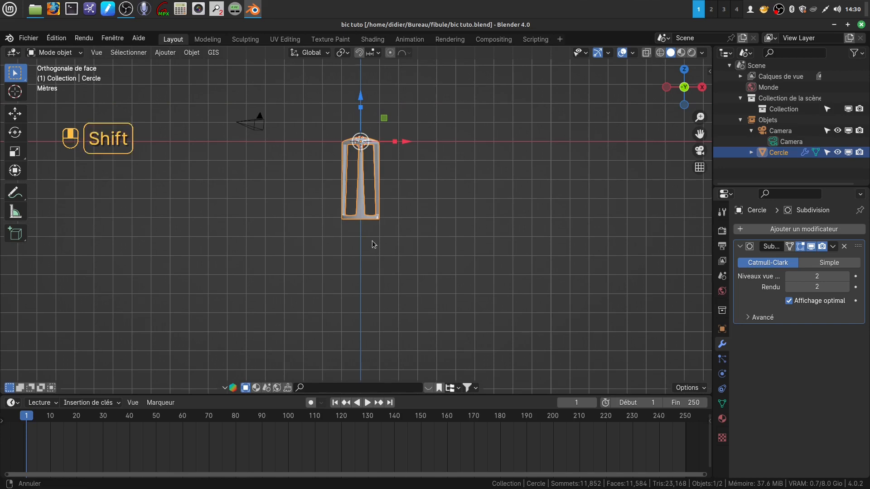
In Edit Mode, select the bottom edge loop of the Cercle mesh and scale it by about 1.009.
middle_click_drag(373, 243, 375, 279, "shift")
scroll(381, 222, "up", 3)
scroll(362, 249, "up", 4)
middle_click_drag(348, 217, 335, 255, "shift")
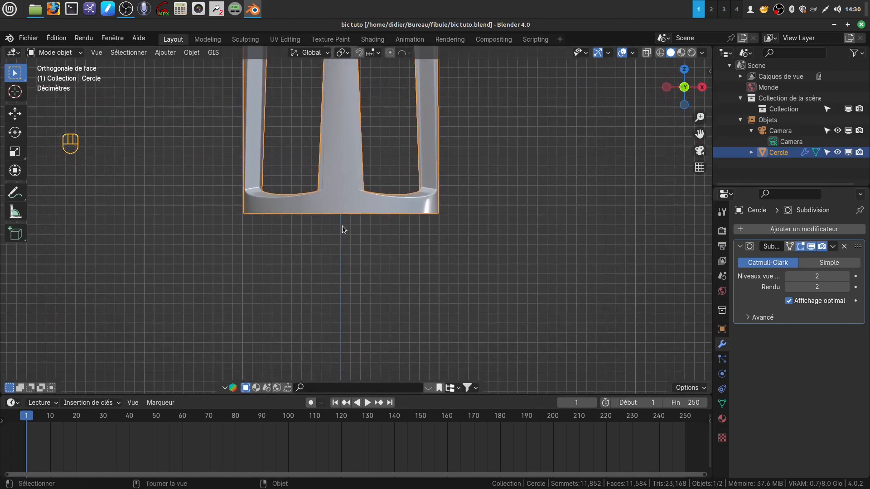
key("Tab")
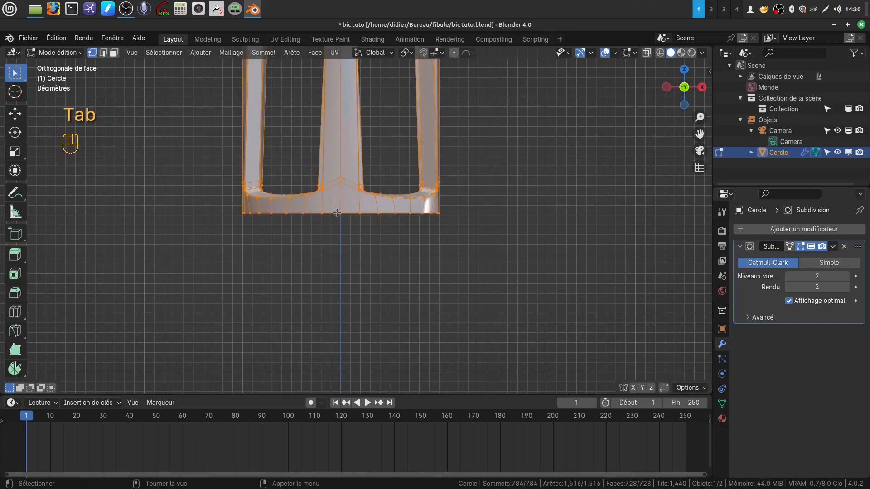
left_click(339, 212, "alt")
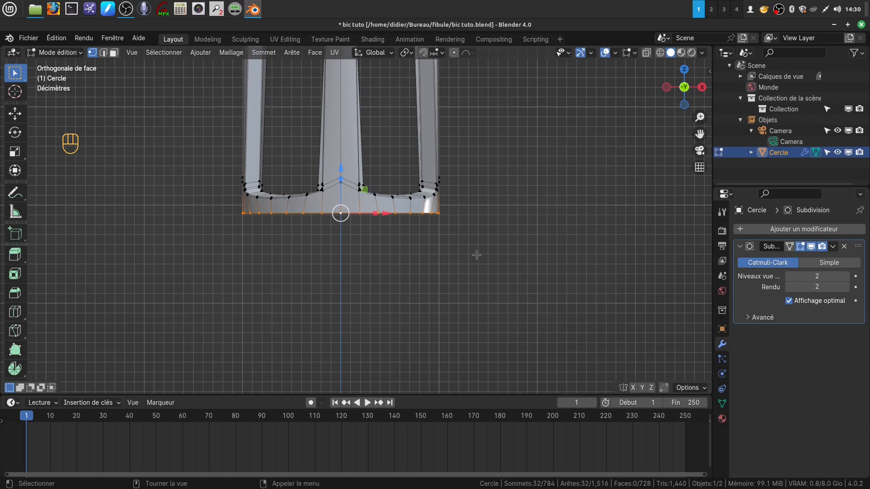
key("s")
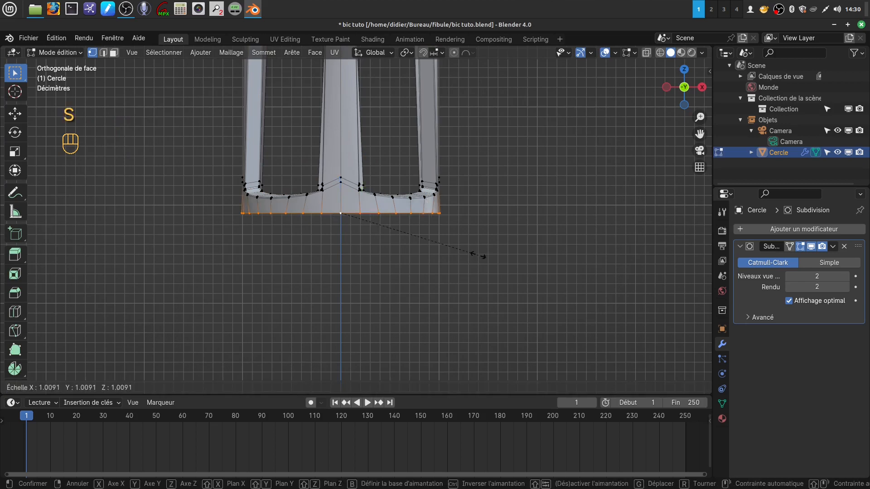
left_click(477, 256)
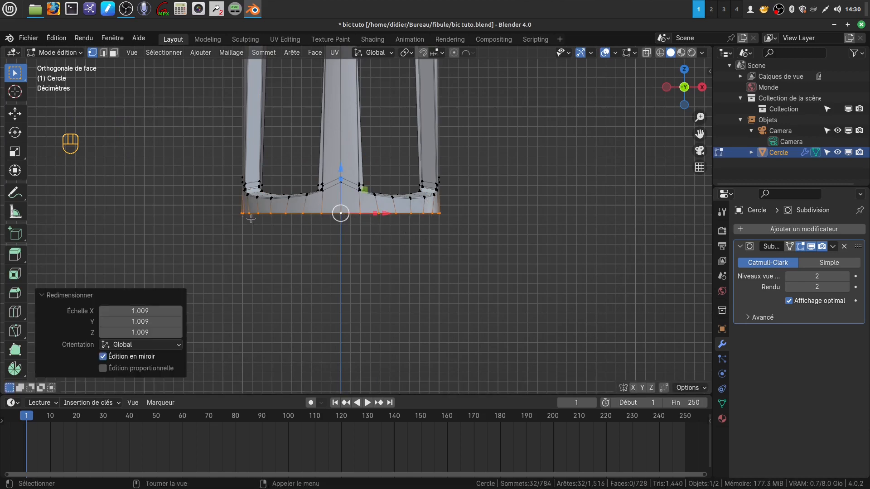
Extrude the bottom edge loop straight down along Z by about 7.64 m.
scroll(563, 224, "down", 8)
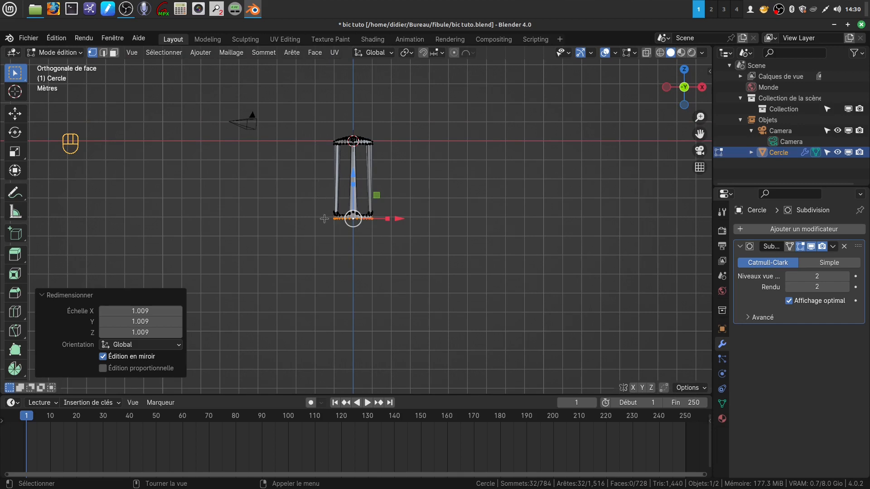
scroll(363, 264, "down", 2)
middle_click_drag(358, 264, 354, 217, "shift")
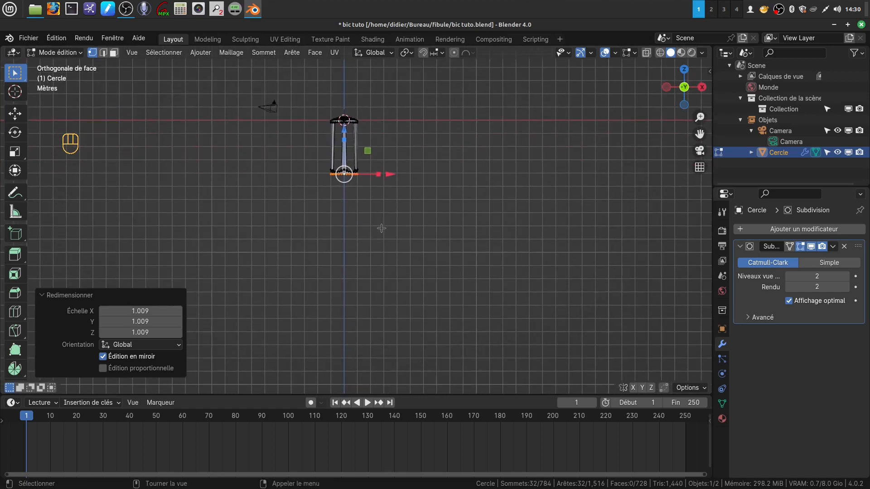
key("e")
key("z")
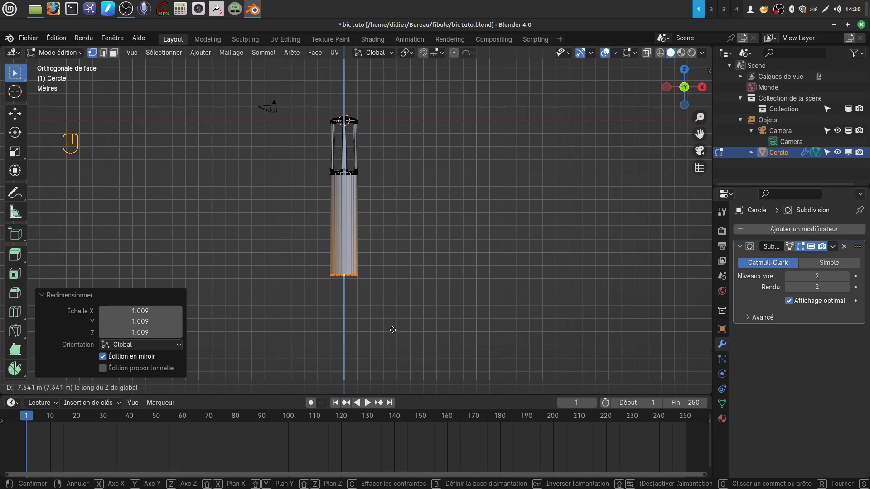
left_click(392, 330)
Extrude the tube's bottom loop down by about 0.31 m to form a narrow band.
middle_click_drag(385, 293, 382, 239, "shift")
scroll(398, 272, "up", 2)
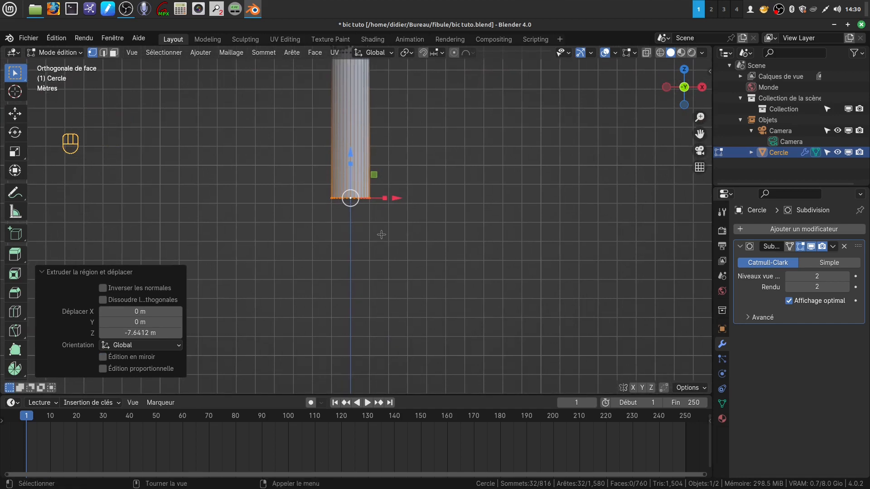
key("e")
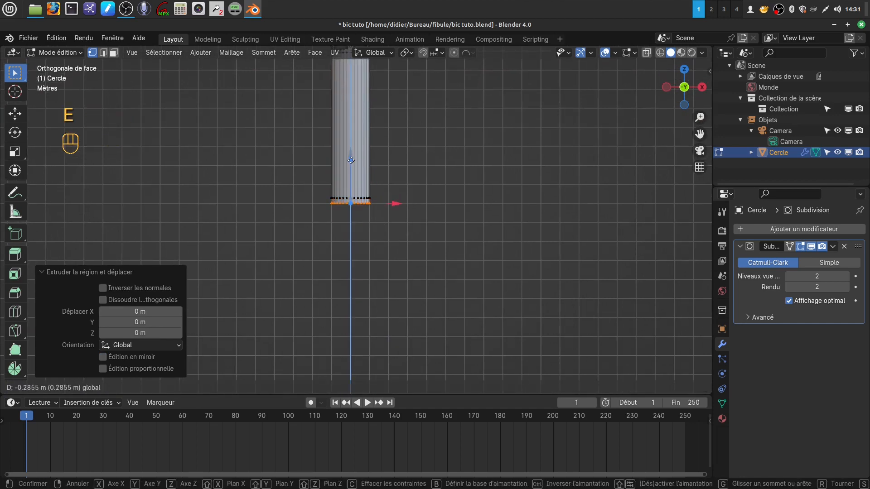
left_click(351, 160)
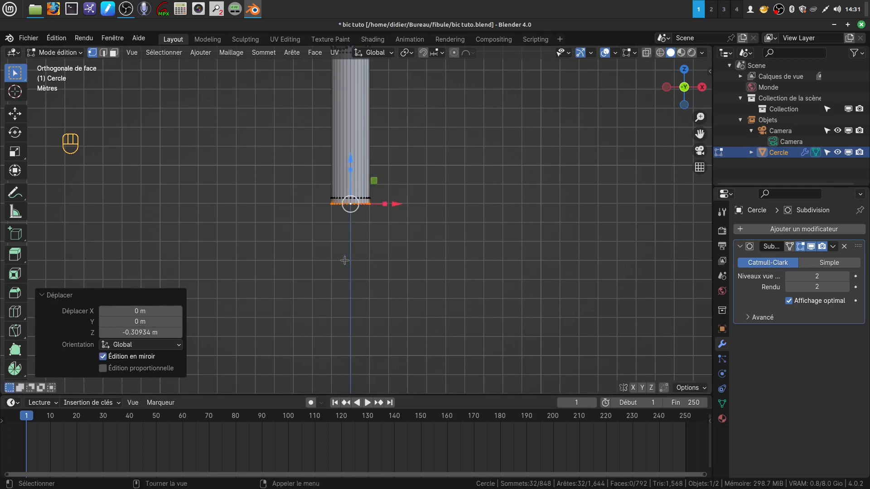
Extrude the loop below the narrow band down along Z by about 10.9 m.
scroll(384, 264, "down", 3)
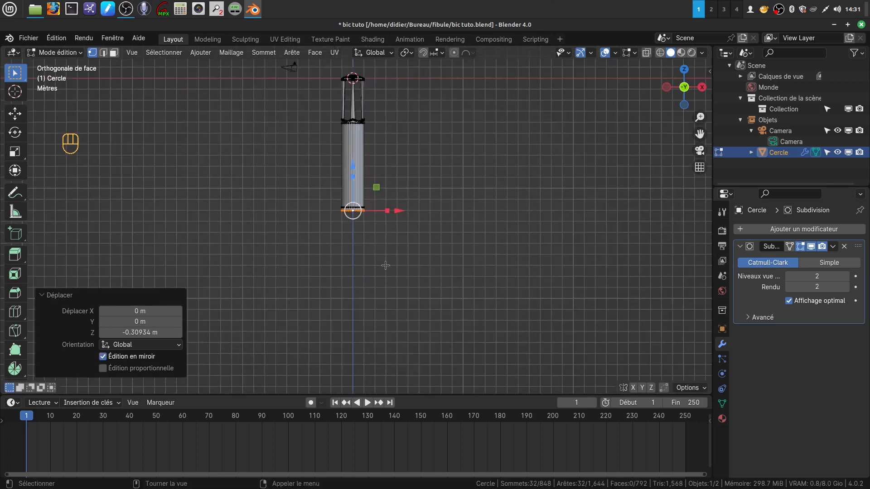
middle_click_drag(386, 266, 367, 202, "shift")
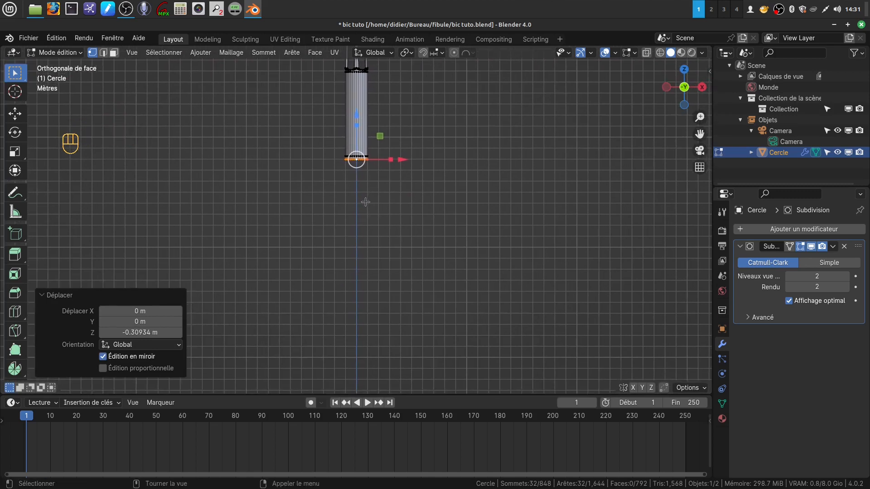
scroll(365, 200, "down", 2)
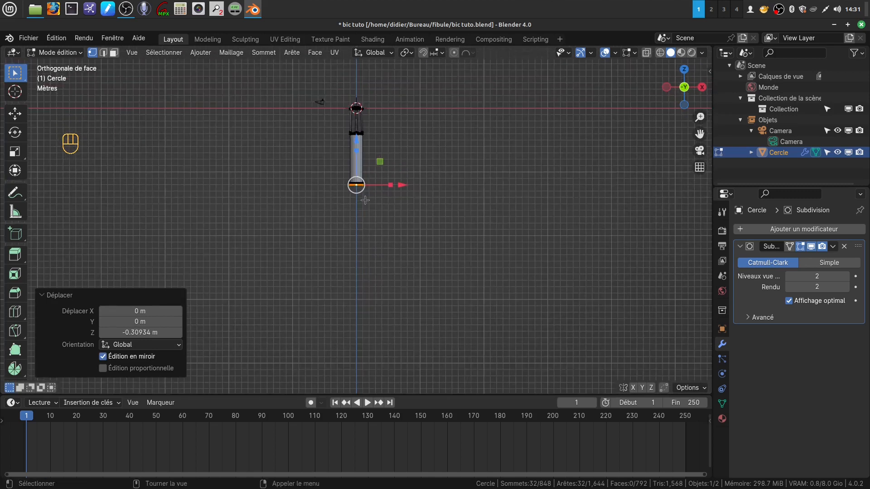
scroll(365, 200, "up", 2)
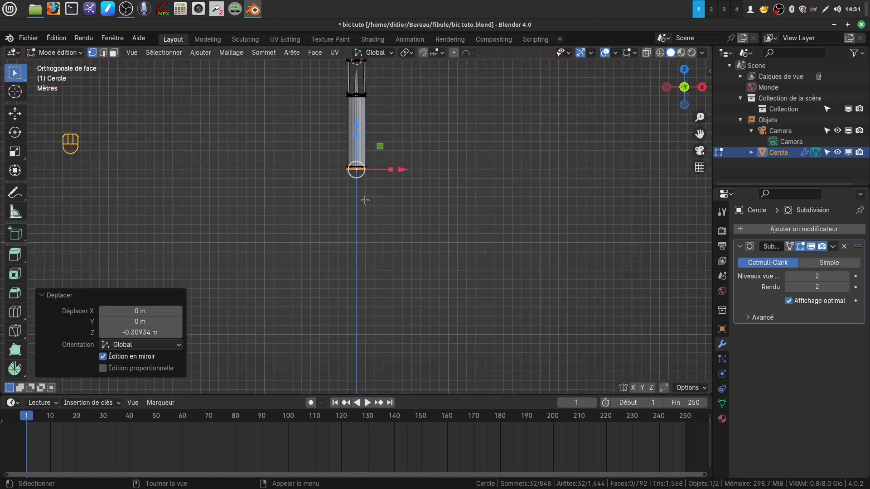
middle_click_drag(367, 203, 387, 245, "shift")
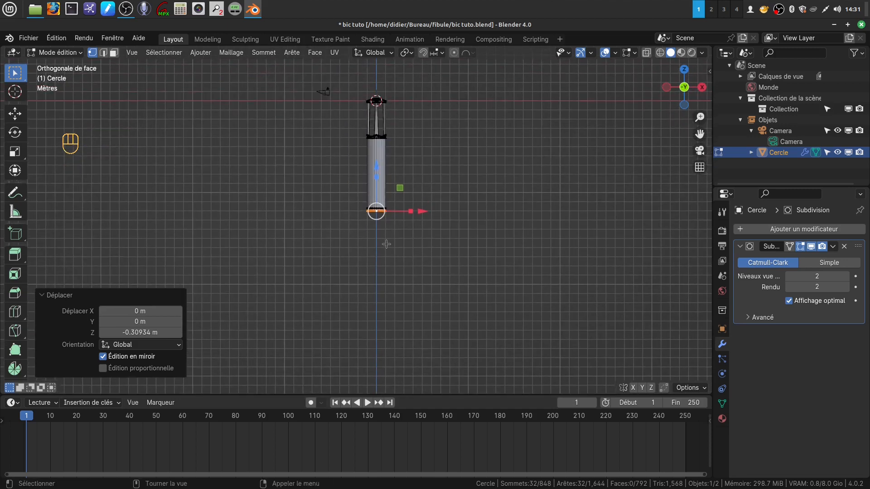
scroll(380, 238, "up", 1)
scroll(380, 237, "down", 1)
key("e")
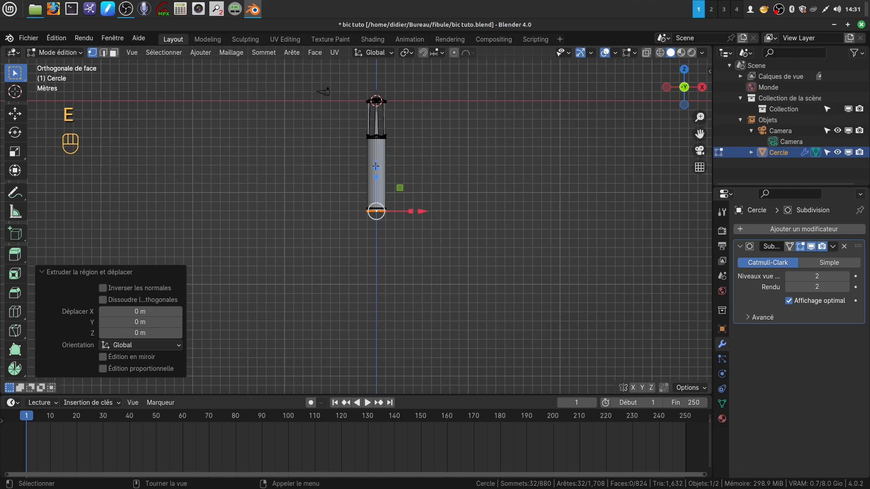
left_click_drag(375, 166, 371, 265)
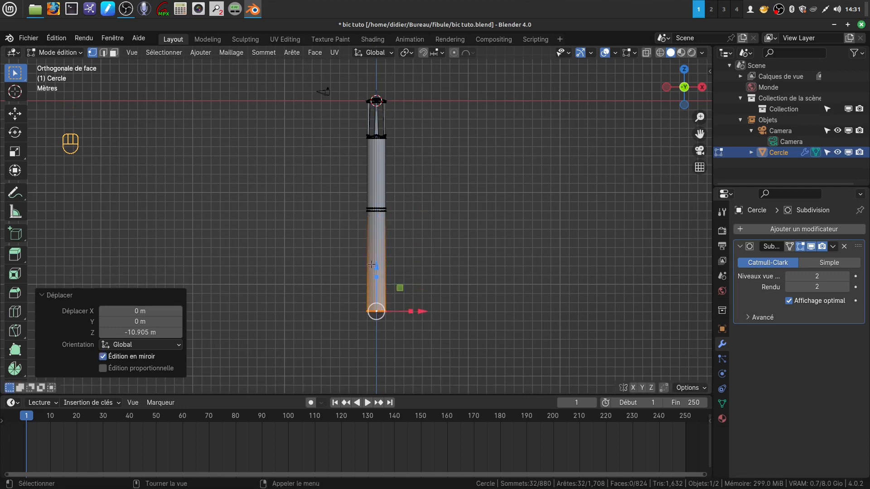
Scale the long tube's bottom loop to about 0.92 for a slight taper.
middle_click_drag(403, 254, 391, 155, "shift")
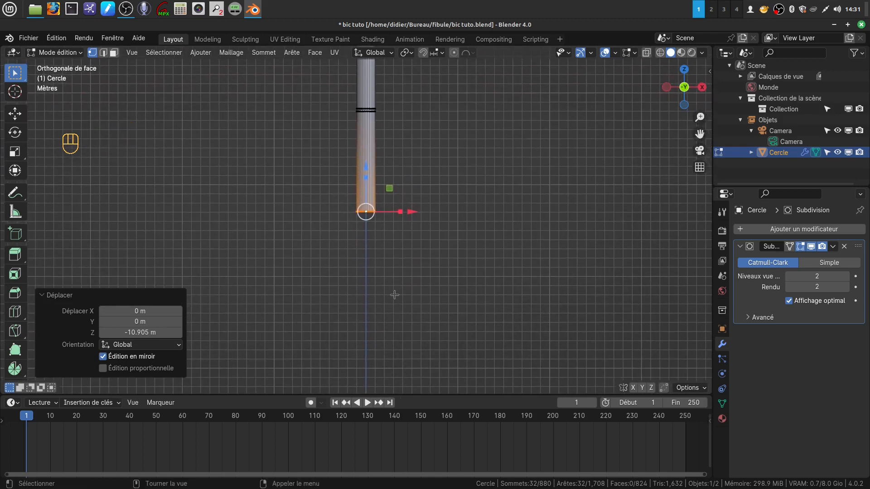
scroll(395, 292, "up", 2)
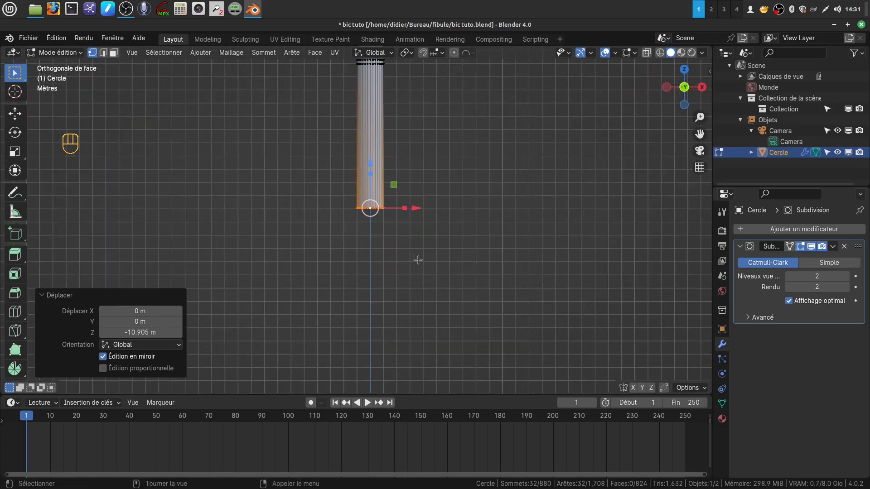
key("s")
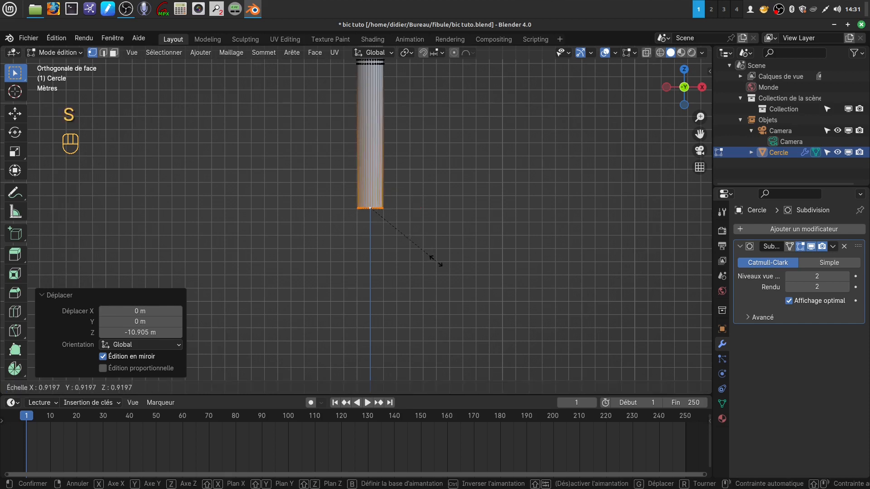
left_click(435, 261)
scroll(415, 76, "down", 3)
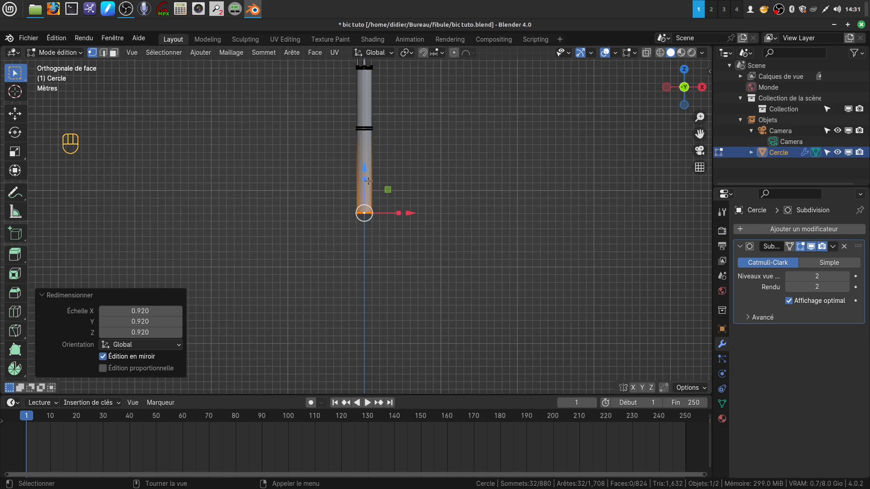
Extrude the bottom loop down about 1.52 m and scale it to about 0.832 to begin the tip.
scroll(404, 311, "up", 4)
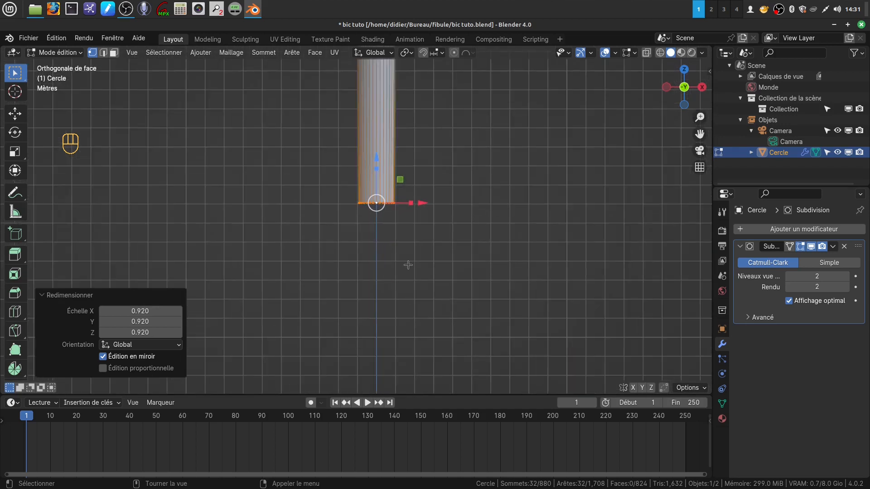
key("e")
right_click(404, 249)
left_click_drag(376, 159, 379, 190)
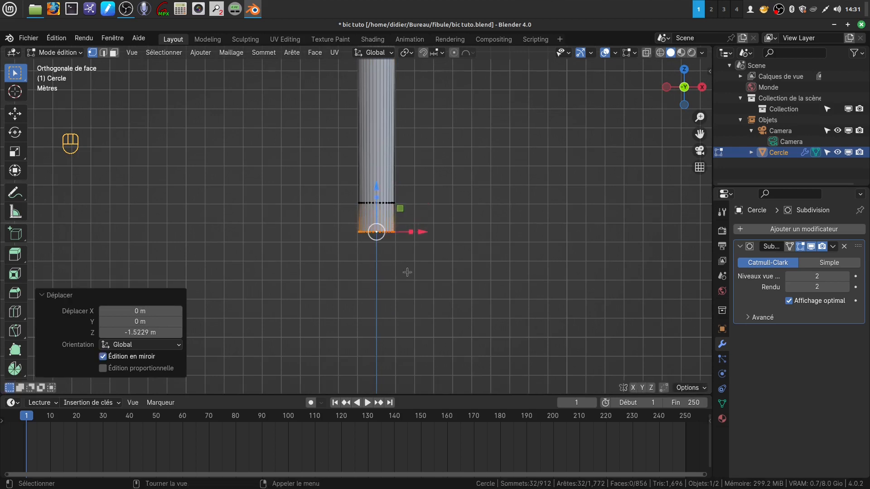
key("s")
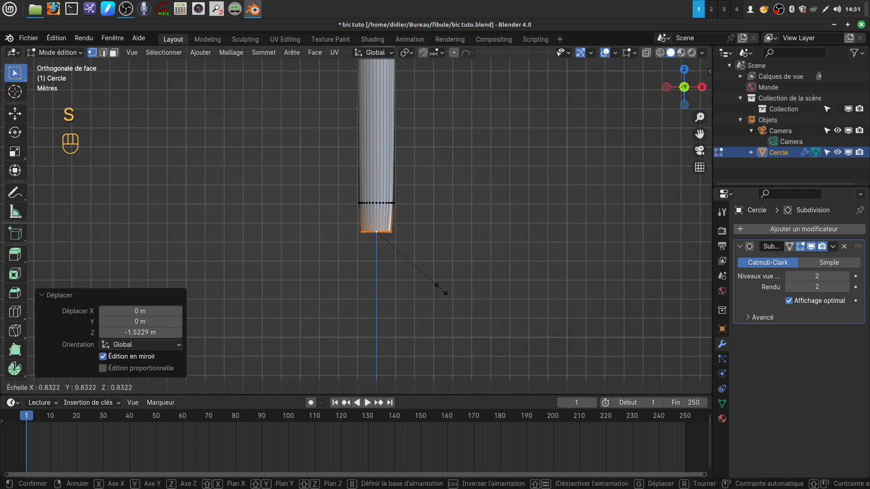
left_click(438, 288)
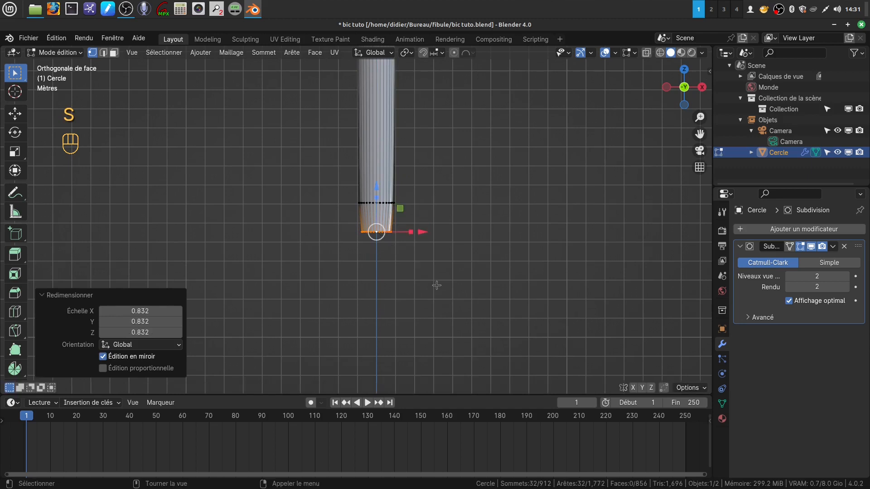
Extrude the tip's end loop down about 0.90 m and scale it to about 0.561.
key("e")
right_click(436, 285)
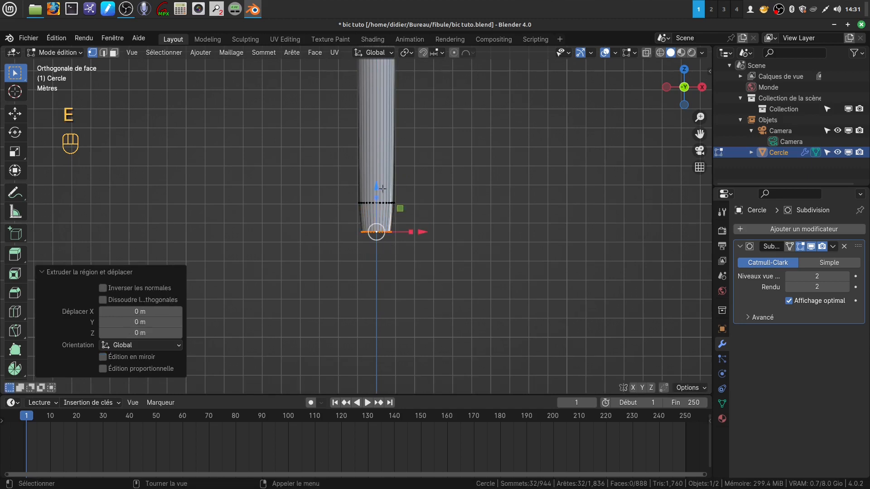
left_click_drag(382, 189, 378, 207)
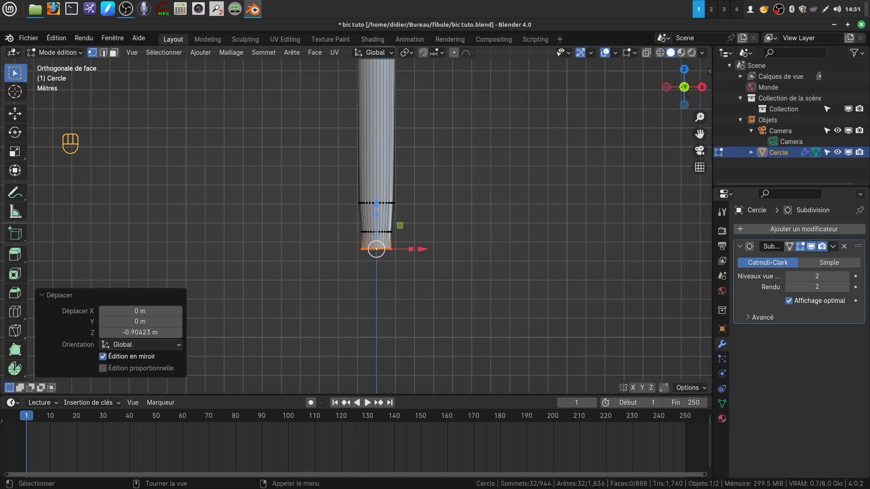
key("s")
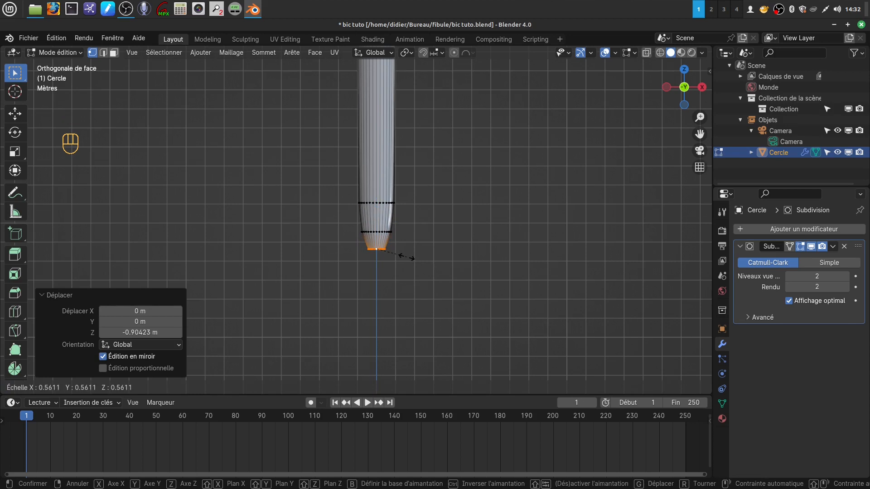
left_click(406, 256)
Extrude the tip's end loop down about 0.34 m and scale it to about 0.386.
scroll(453, 342, "up", 4)
scroll(454, 342, "down", 1)
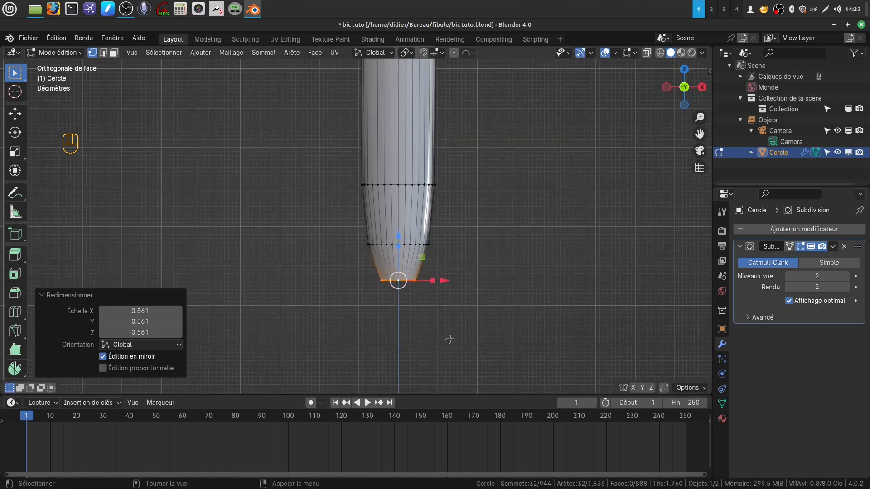
key("e")
right_click(451, 338)
key("e")
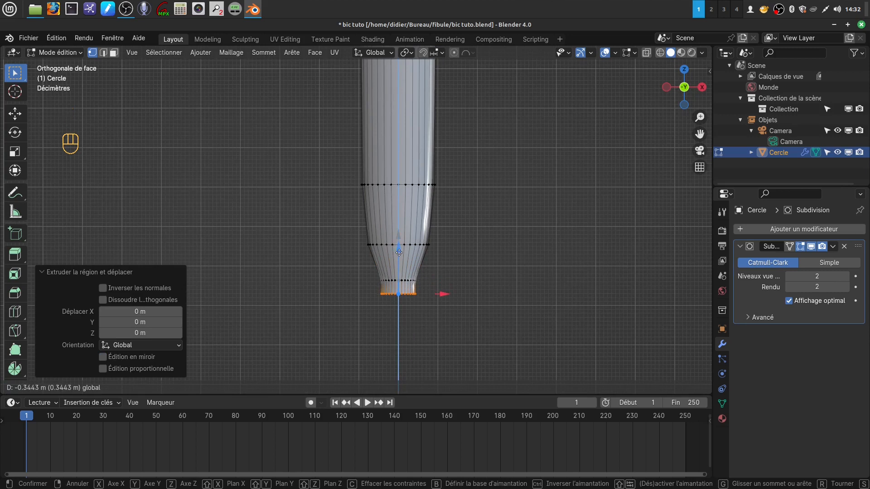
left_click(398, 252)
key("s")
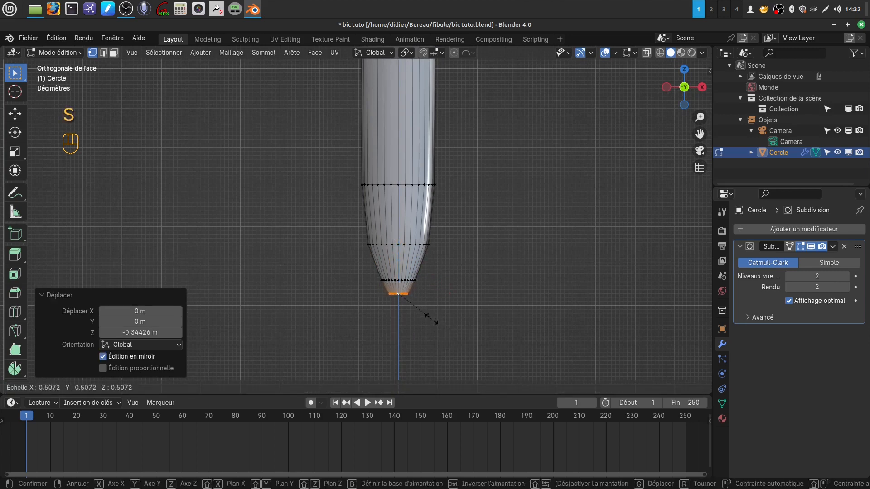
left_click(422, 313)
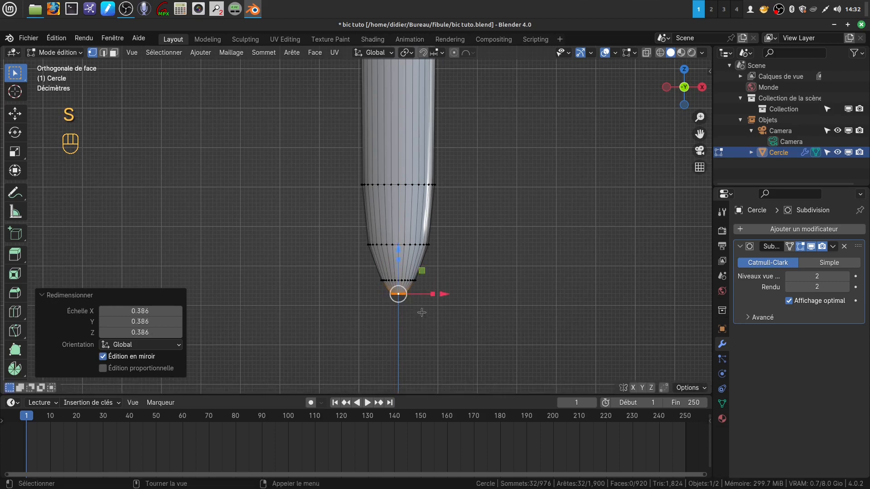
Scale the pen tip's end loop to about 0.898.
scroll(427, 291, "down", 4)
scroll(427, 291, "up", 3)
middle_click_drag(428, 290, 308, 144)
scroll(441, 290, "up", 3)
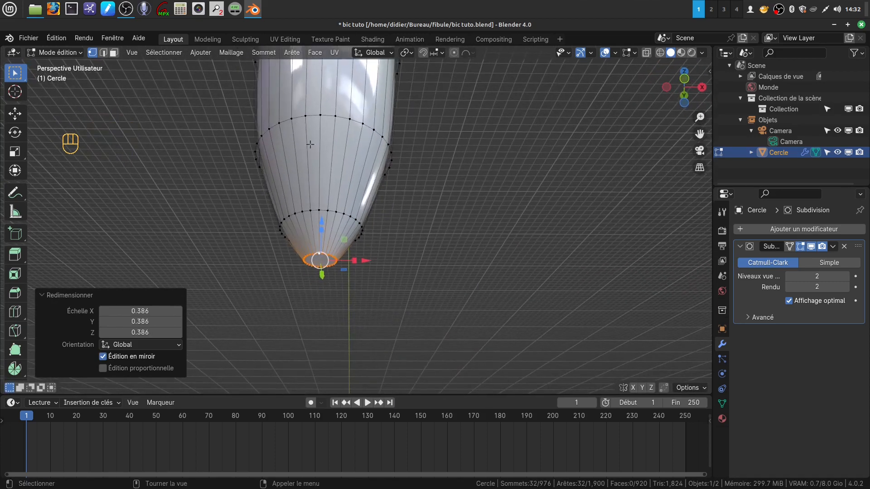
scroll(343, 215, "up", 4)
middle_click_drag(350, 225, 396, 217, "shift")
key("s")
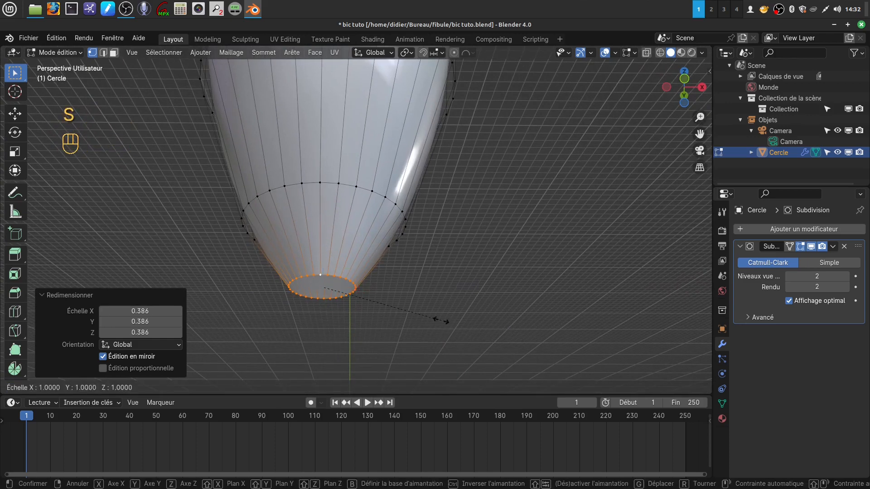
left_click(428, 320)
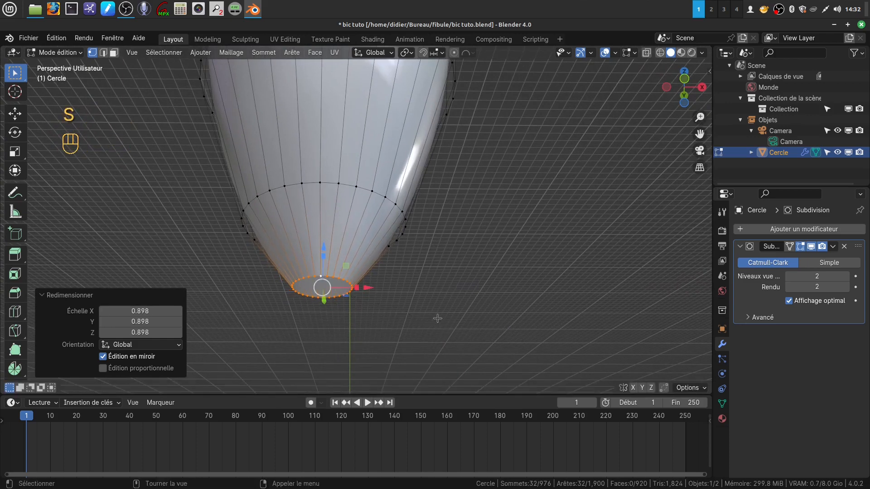
Extrude the tip's end loop inward, scaling it to about 0.848 to form a flat rim around the opening.
key("e")
key("s")
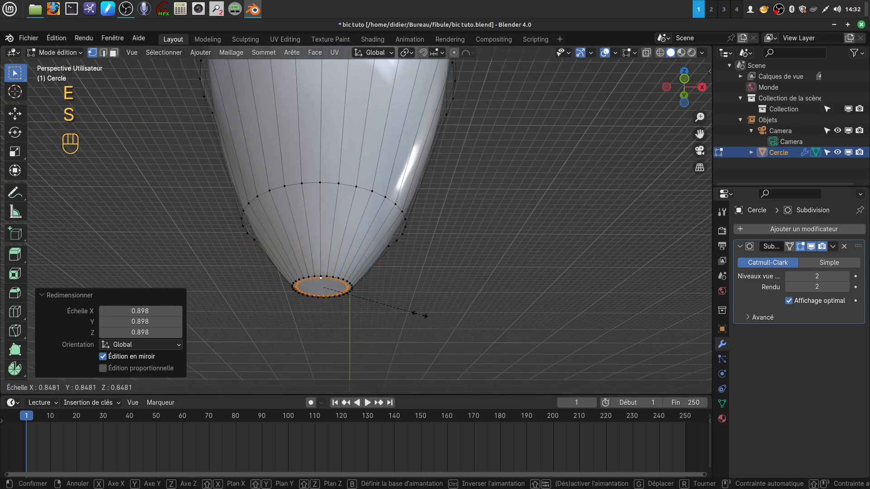
left_click(420, 314)
middle_click_drag(410, 296, 406, 311)
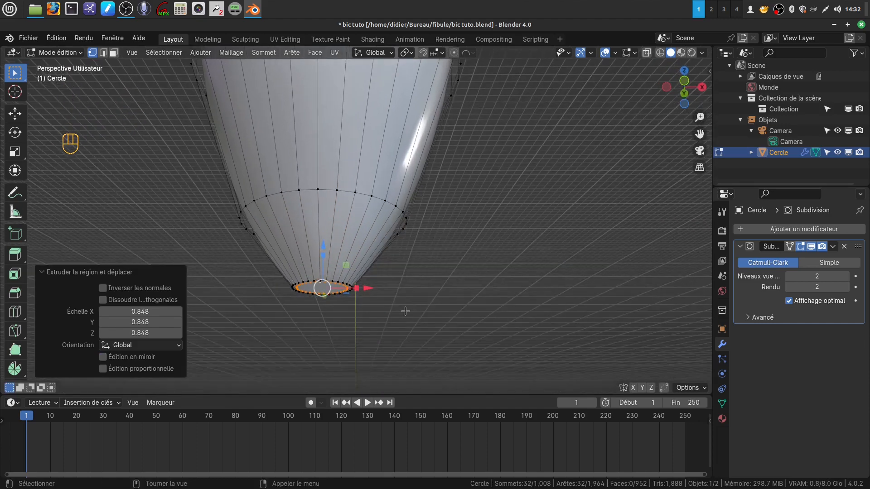
Extrude the rim's inner loop about 0.153 m up along Z into the body to form the hole's inner wall.
key("e")
key("z")
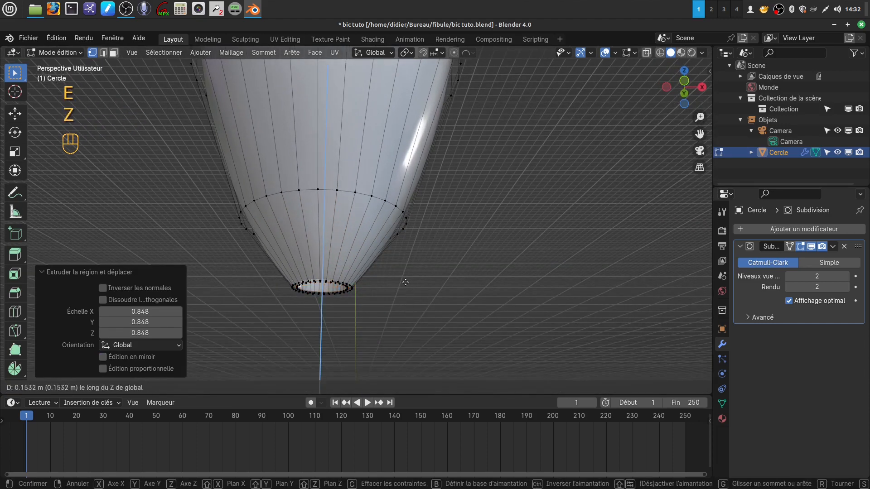
left_click(405, 281)
scroll(415, 295, "up", 3)
middle_click_drag(414, 295, 429, 227, "shift")
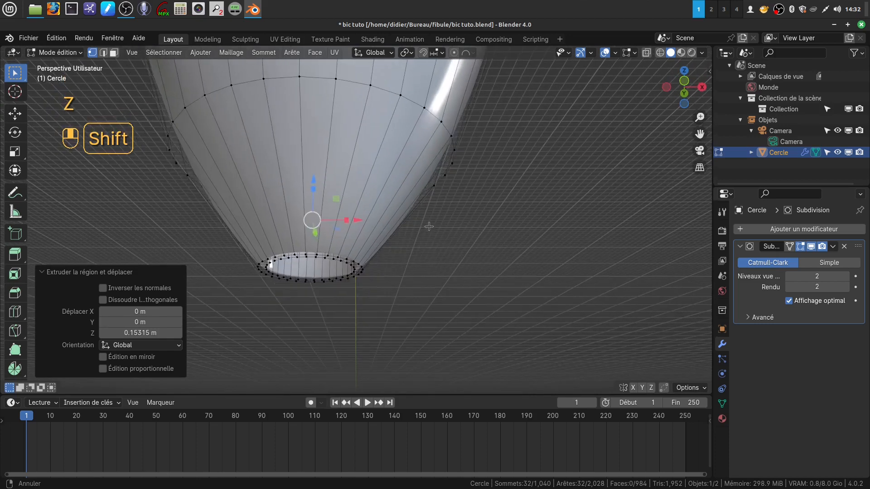
scroll(424, 296, "up", 2)
scroll(424, 296, "up", 1)
middle_click_drag(424, 296, 435, 273, "shift")
mouse_move(365, 252)
middle_mouse_down()
mouse_move(373, 214)
mouse_move(373, 239)
middle_mouse_up()
Turn off the Subdivision modifier's viewport display and switch mesh editing to edge selection.
key("Tab")
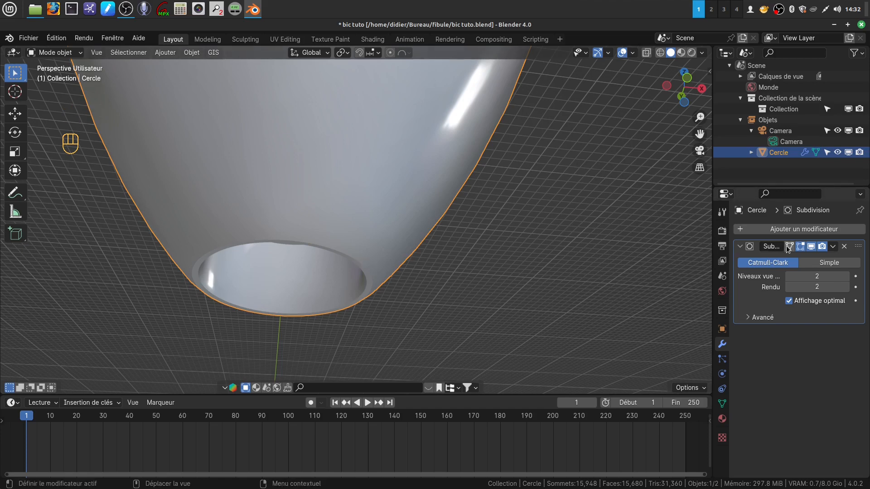
left_click(812, 247)
key("Tab")
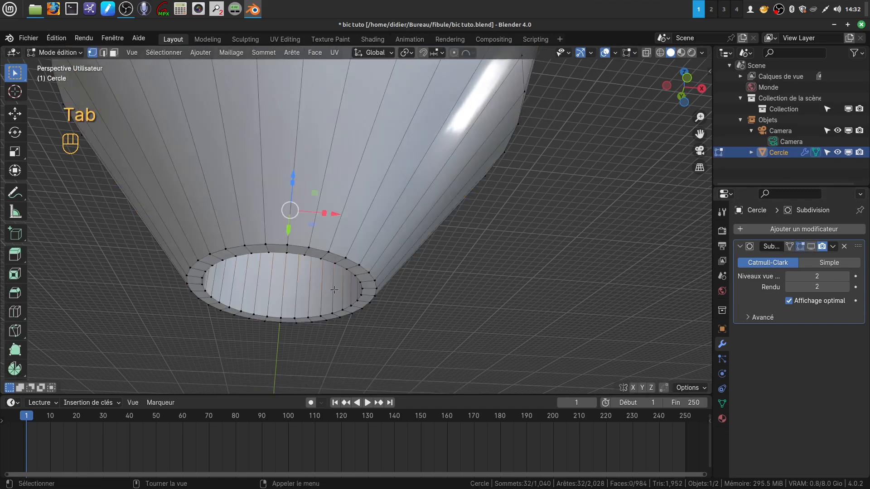
left_click(103, 52)
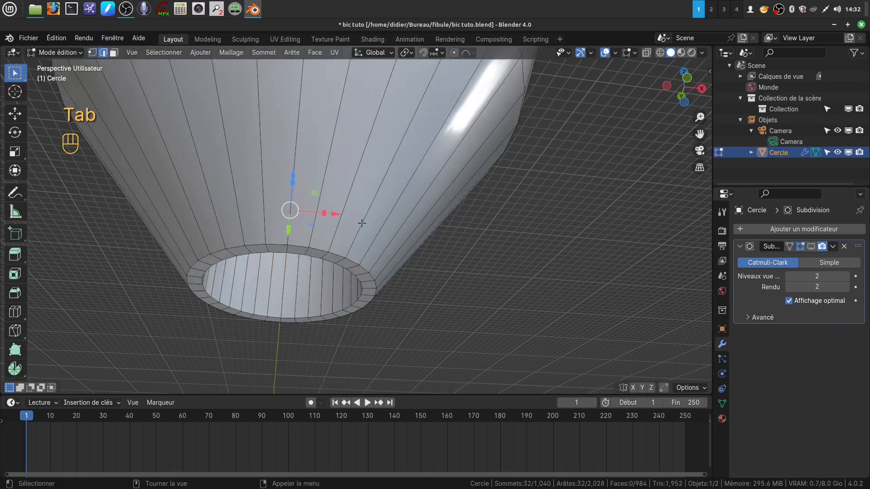
Bevel the tip rim's outer and inner edge loops with a width of about 0.00626 m and 2 segments.
left_click(340, 257, "alt")
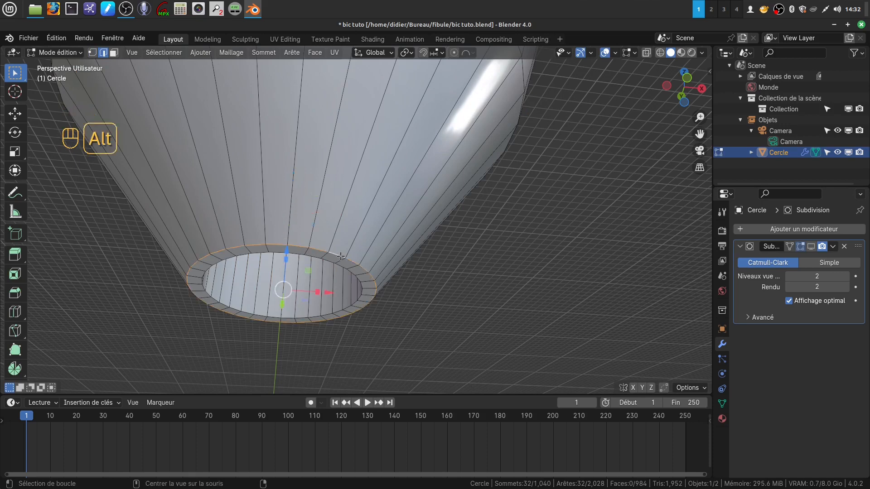
left_click(352, 273, "alt+shift")
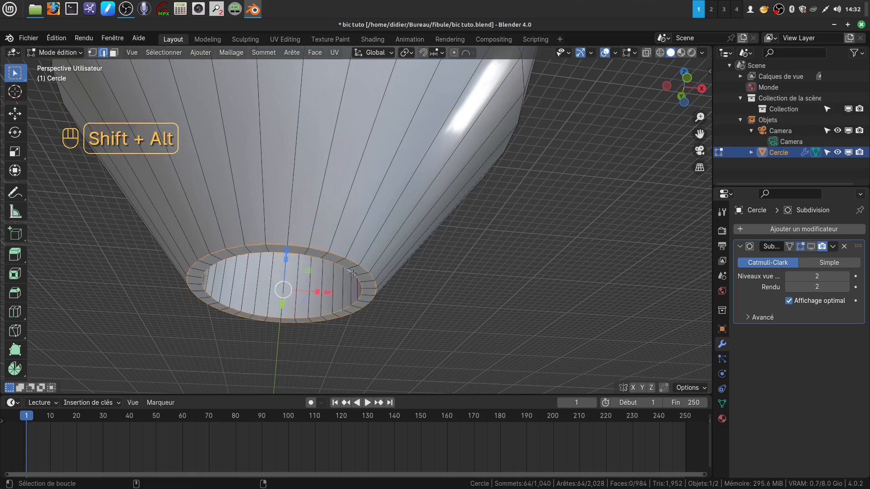
key("ctrl+b")
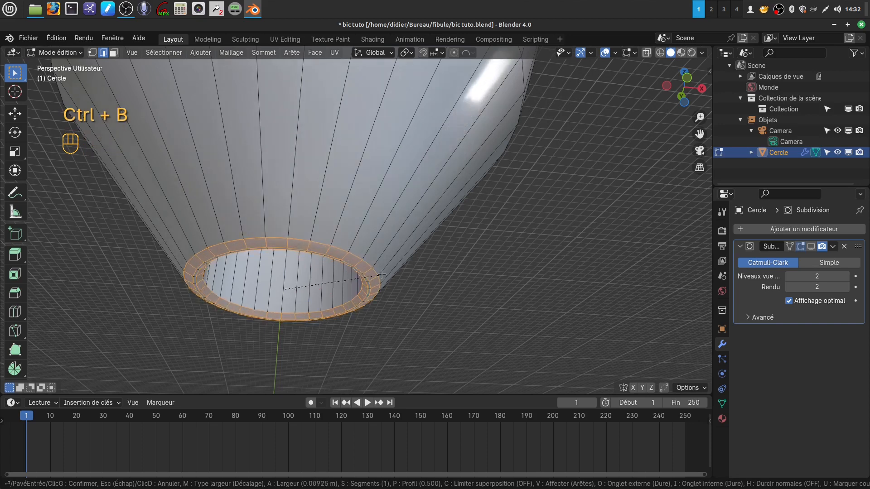
scroll(380, 275, "up", 1)
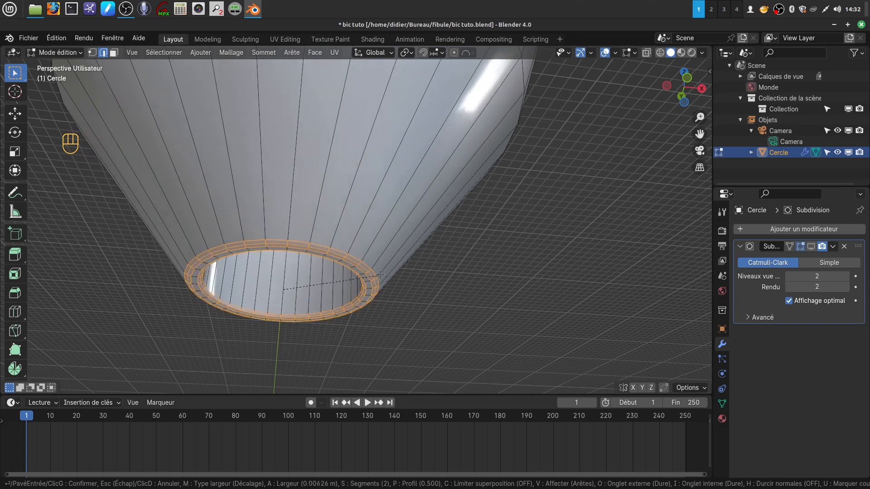
left_click(380, 275)
Return to Object Mode and turn the Subdivision modifier's viewport display back on.
scroll(412, 261, "down", 8)
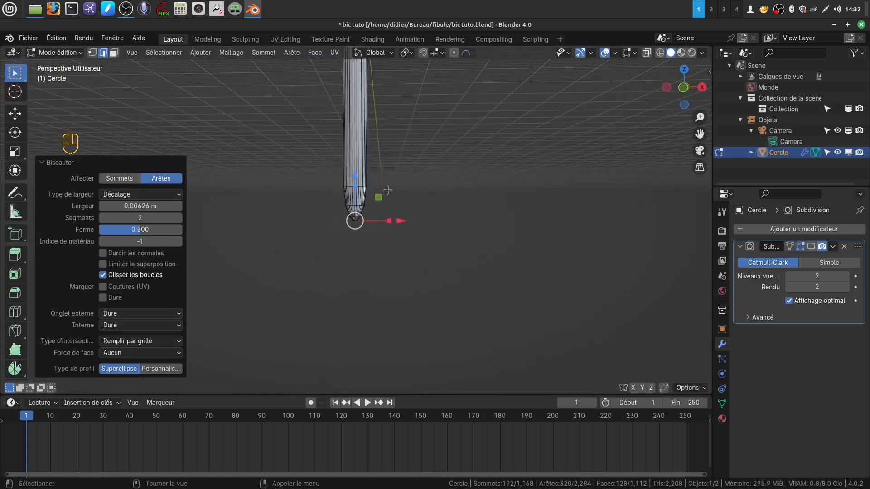
key("Tab")
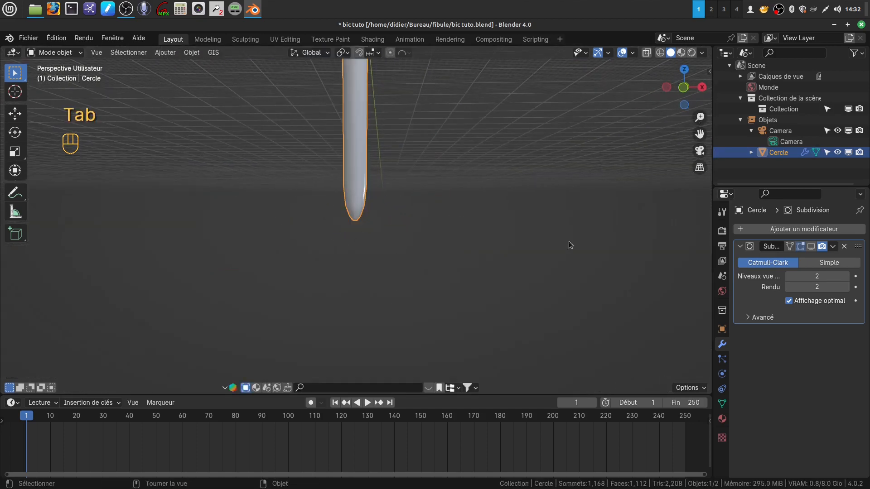
left_click(810, 248)
scroll(432, 242, "down", 3)
middle_click_drag(374, 196, 369, 266, "shift")
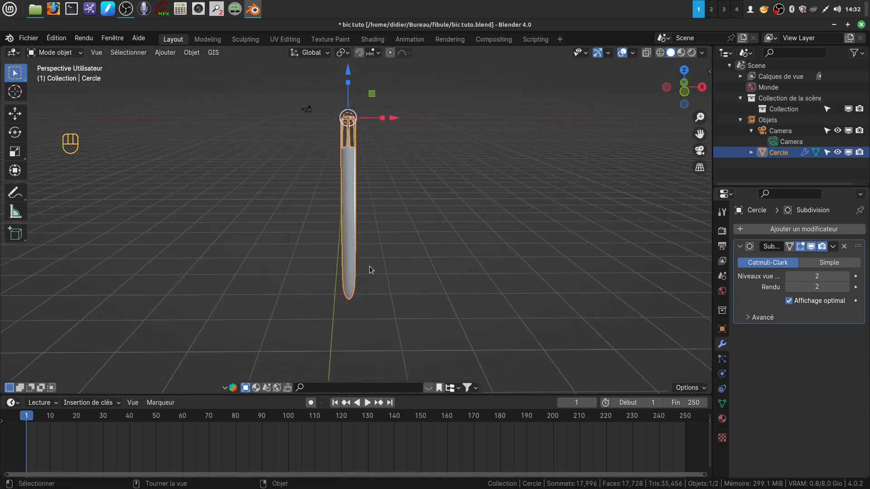
In front wireframe view, select all the vertices of the pen's lower end and move them down about 0.666 m in Z.
key("KP_1")
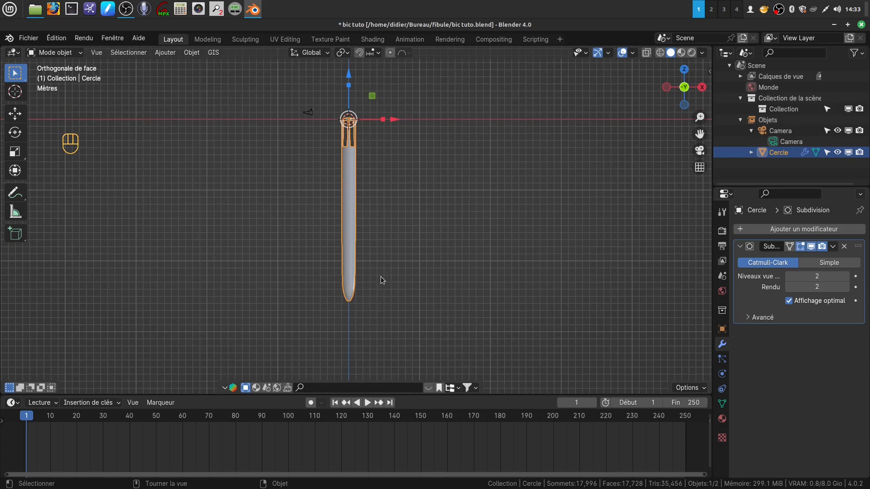
scroll(382, 268, "up", 4)
middle_click_drag(382, 271, 381, 227, "shift")
key("Tab")
scroll(351, 255, "down", 3)
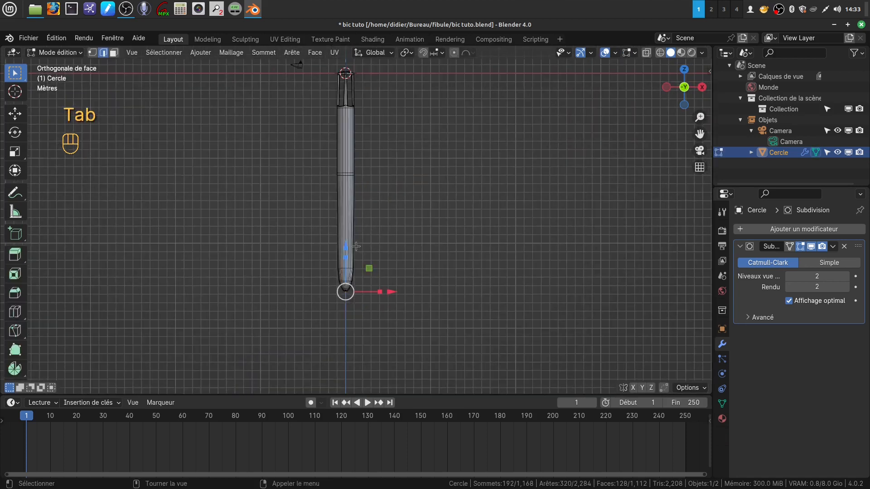
scroll(367, 200, "up", 1)
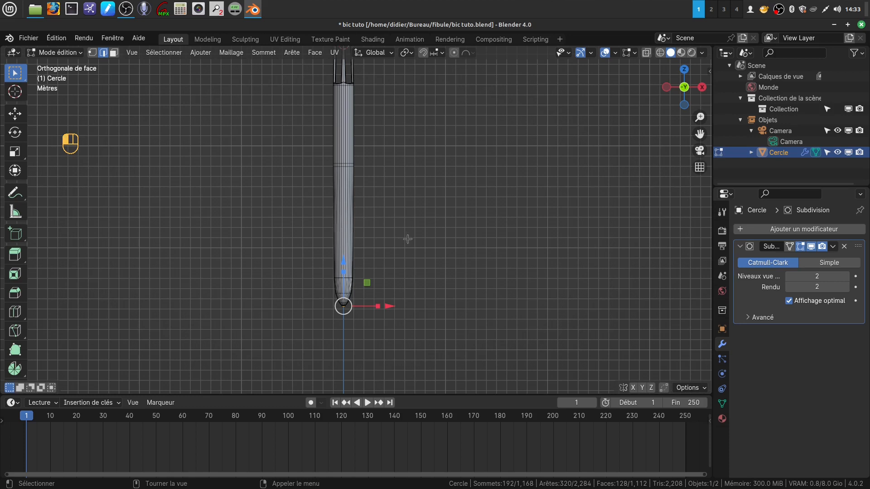
left_click(403, 238)
left_click(93, 52)
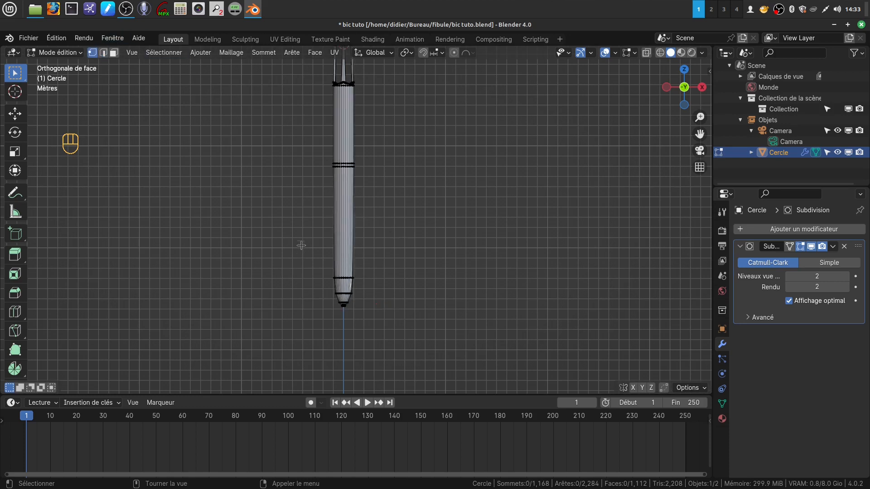
key("z")
left_click_drag(297, 248, 365, 304)
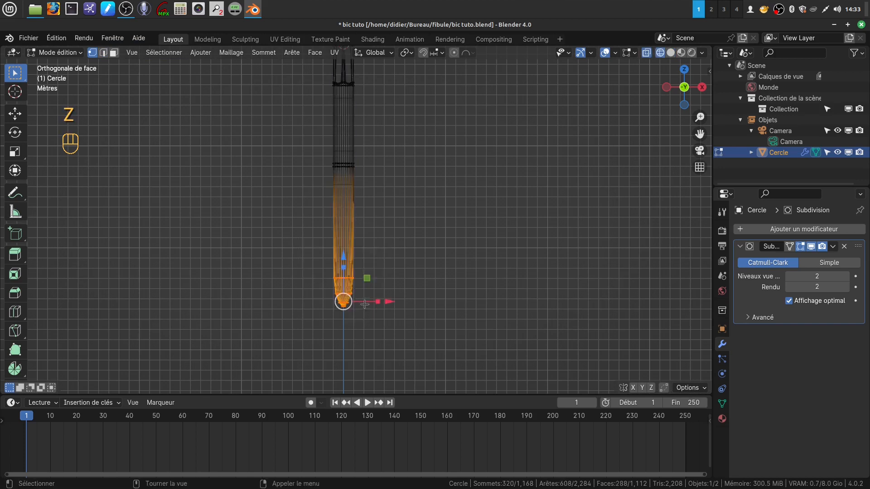
left_click_drag(343, 256, 343, 262)
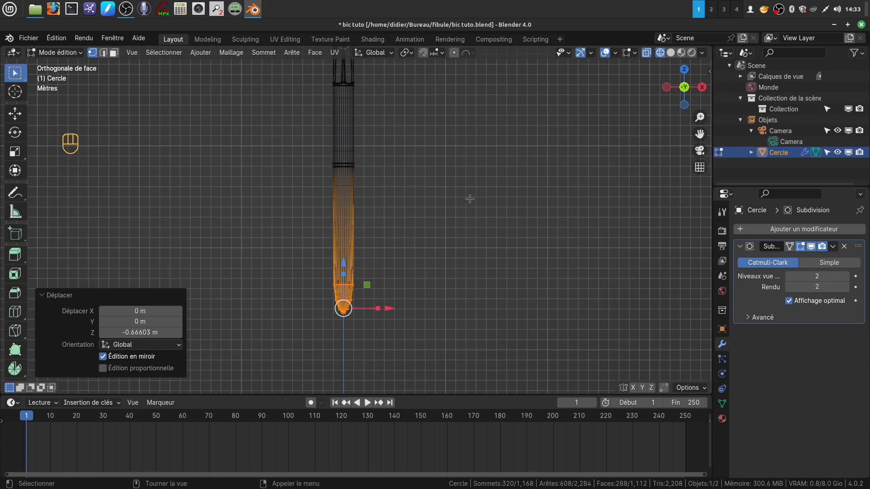
key("z")
key("Tab")
Examine the lengthened pen from the front, checking the slotted top, the body surface and the mid-body edge loops.
scroll(369, 232, "down", 4)
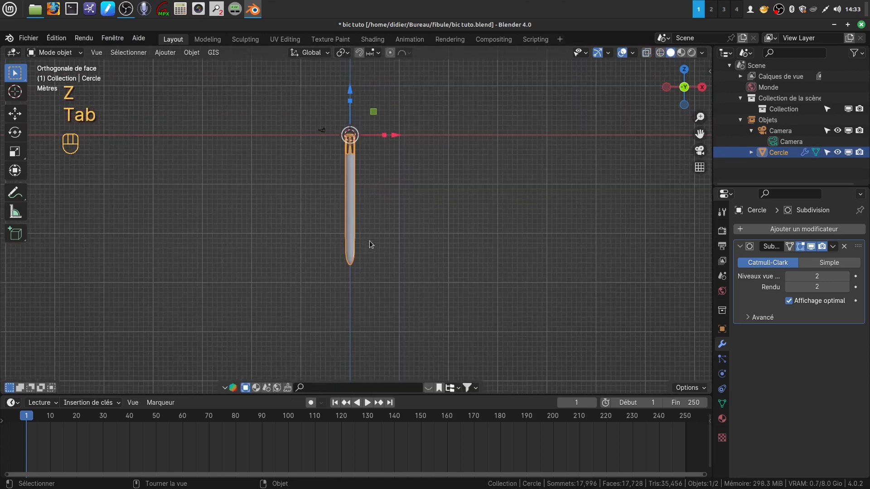
scroll(369, 241, "up", 3)
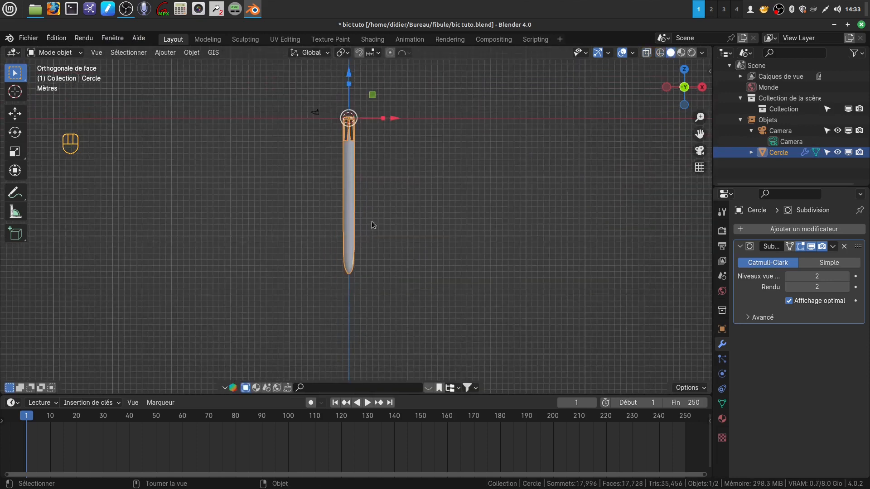
scroll(372, 224, "up", 3)
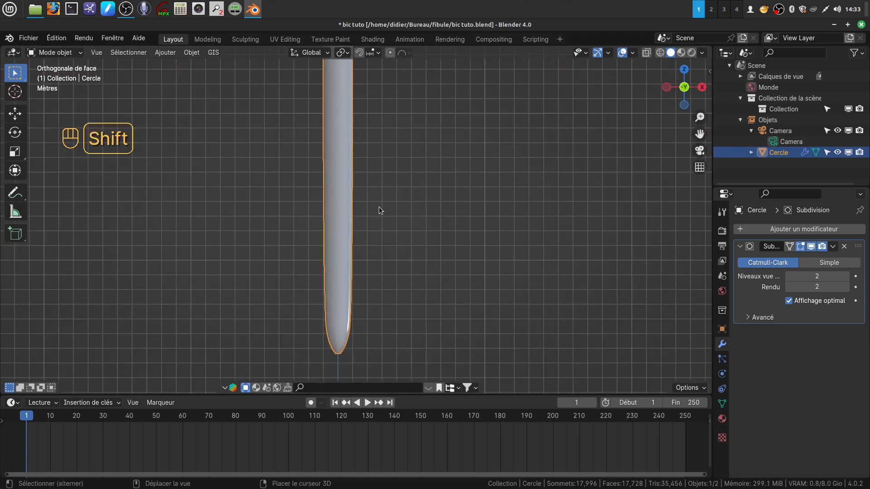
middle_click_drag(379, 207, 376, 343, "shift")
scroll(388, 276, "up", 6)
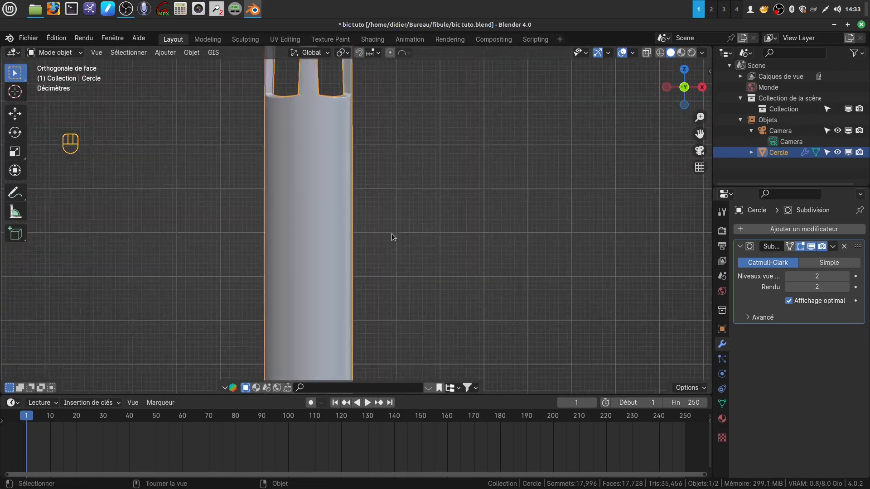
middle_click_drag(392, 233, 397, 257, "shift")
scroll(392, 254, "up", 3)
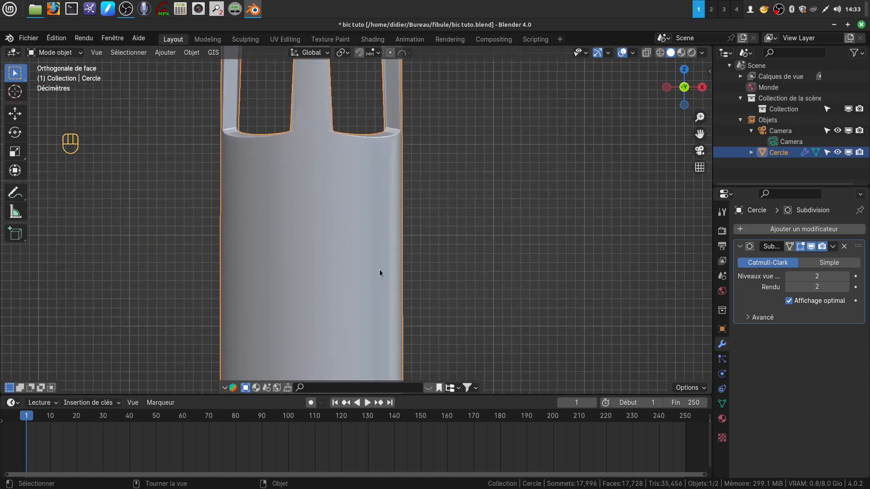
scroll(379, 269, "down", 7)
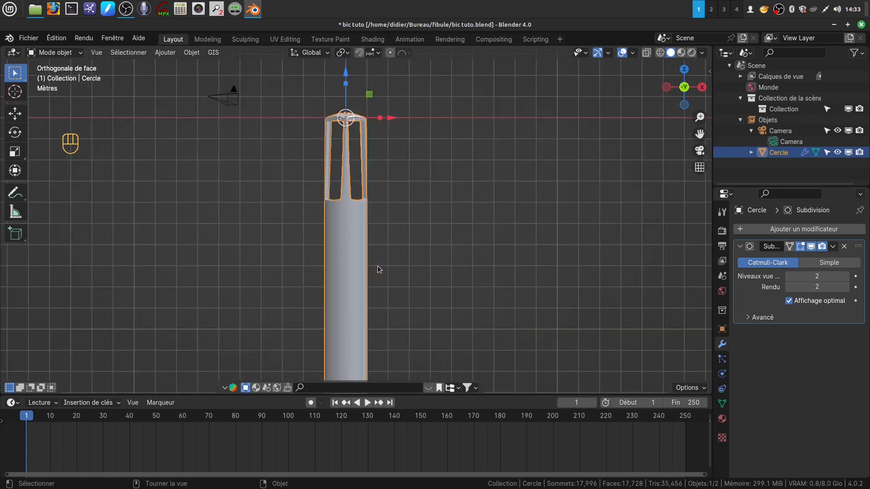
middle_click_drag(377, 265, 369, 237, "shift")
scroll(403, 313, "up", 5)
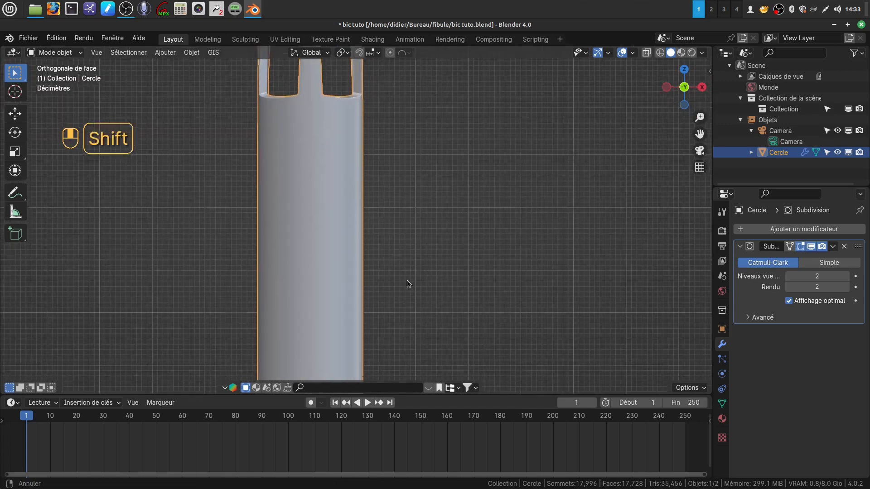
key("Tab")
scroll(336, 274, "down", 5)
middle_click_drag(355, 276, 351, 204, "shift")
scroll(365, 289, "up", 6)
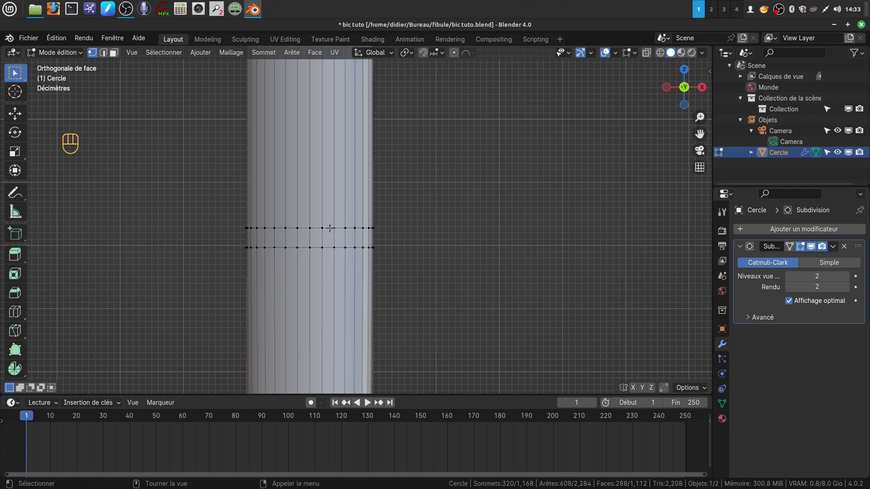
scroll(361, 235, "down", 6)
middle_click_drag(402, 252, 394, 267, "shift")
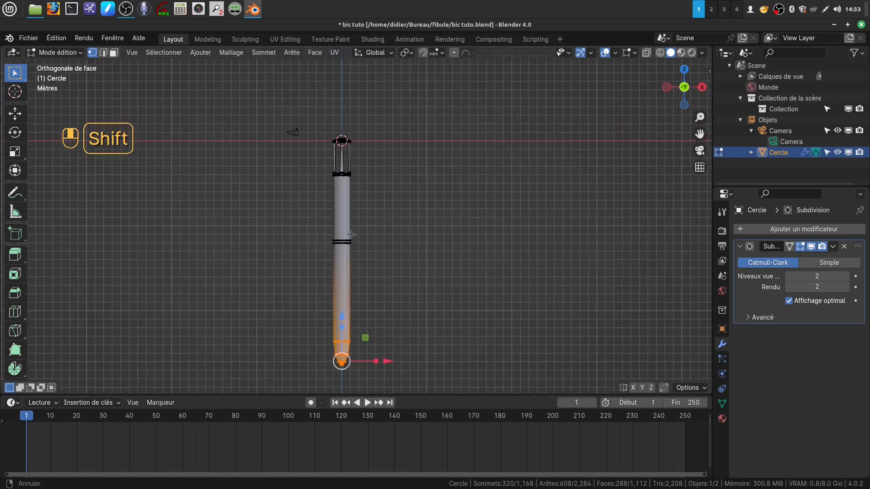
Leave mesh editing, deselect the pen and inspect its slotted top end in perspective from several angles.
key("Tab")
left_click(390, 303)
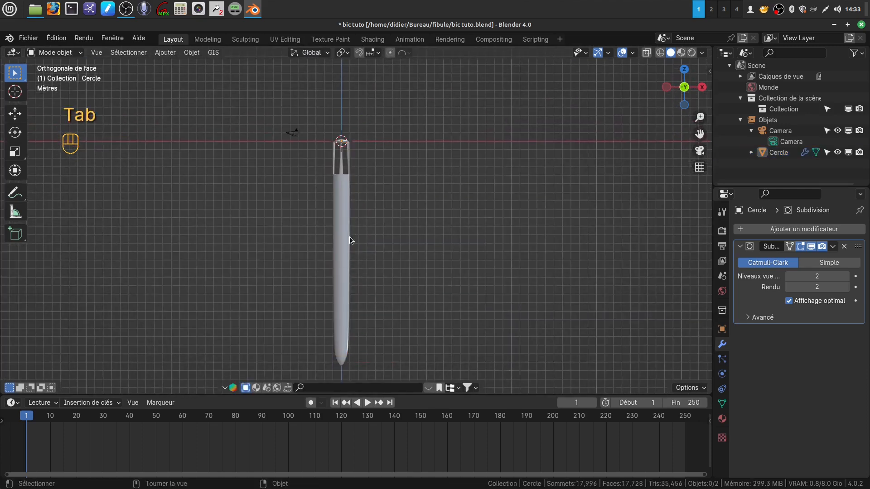
middle_click_drag(349, 236, 333, 386)
scroll(345, 222, "up", 3)
scroll(344, 217, "up", 1)
scroll(349, 313, "up", 3)
scroll(362, 319, "down", 3)
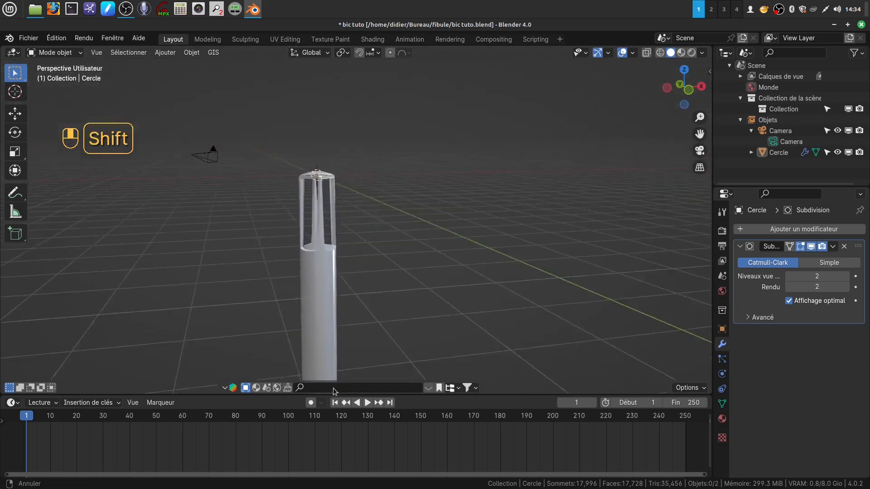
scroll(346, 284, "up", 6)
middle_click_drag(319, 249, 292, 260, "shift")
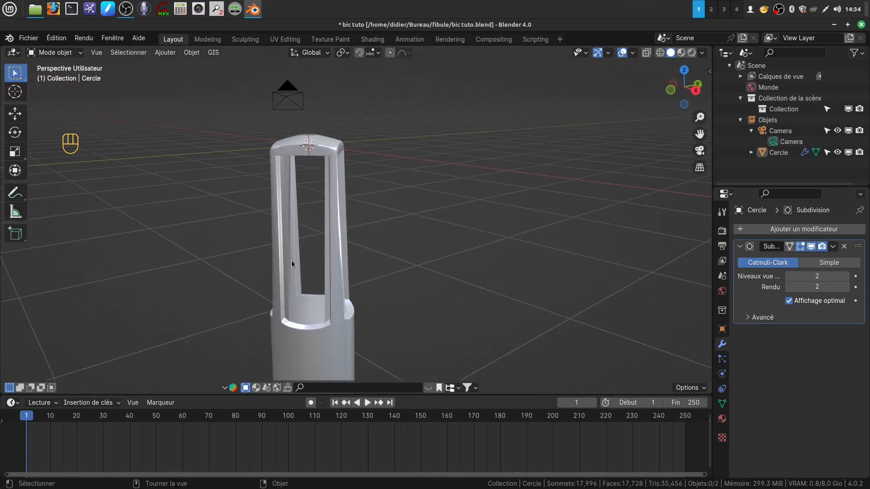
In right view, add one loop cut around the pen body just below the slots, slid with a factor of 0.712.
key("KP_3")
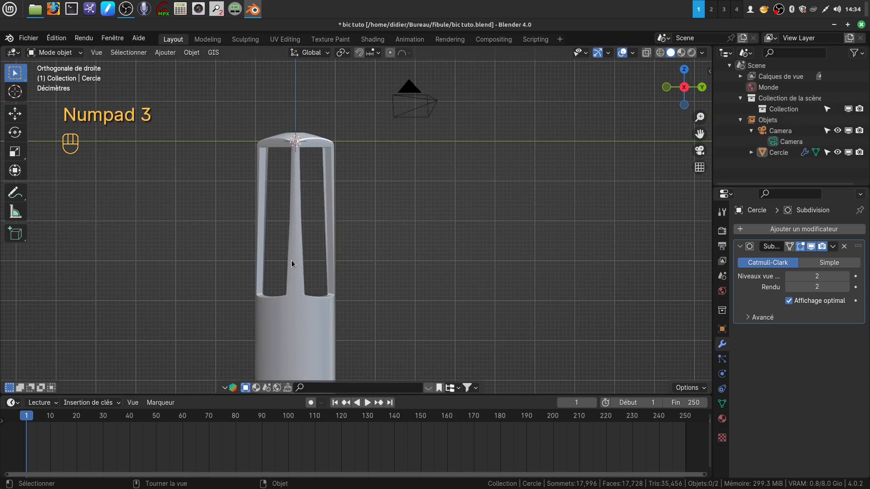
scroll(292, 260, "up", 3)
scroll(298, 261, "down", 4)
middle_click_drag(328, 287, 352, 184, "shift")
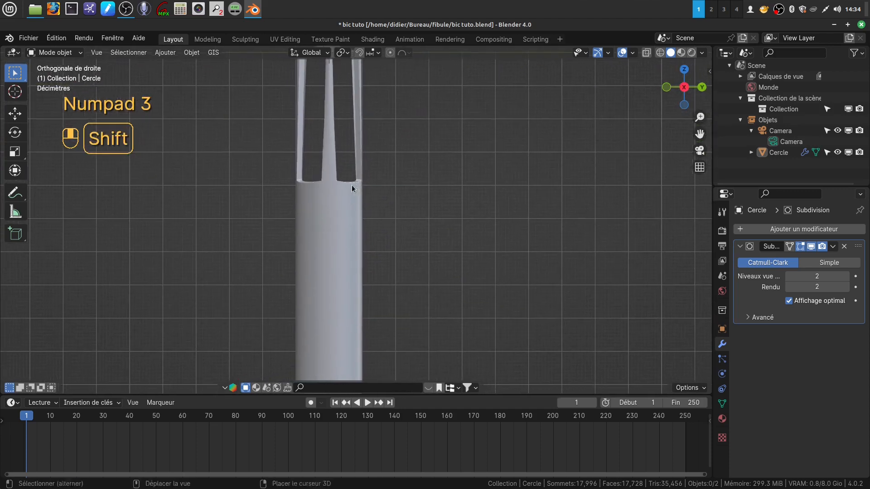
left_click(350, 224)
key("Tab")
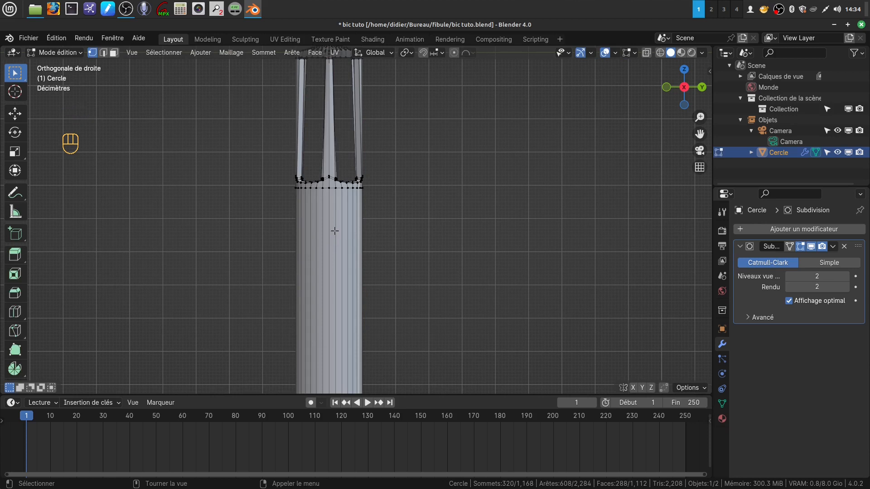
key("ctrl")
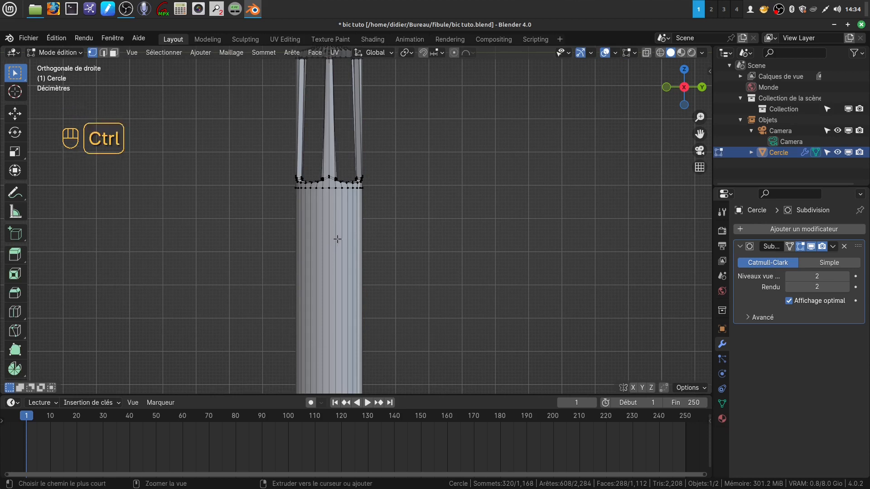
key("ctrl+r")
left_click(337, 239)
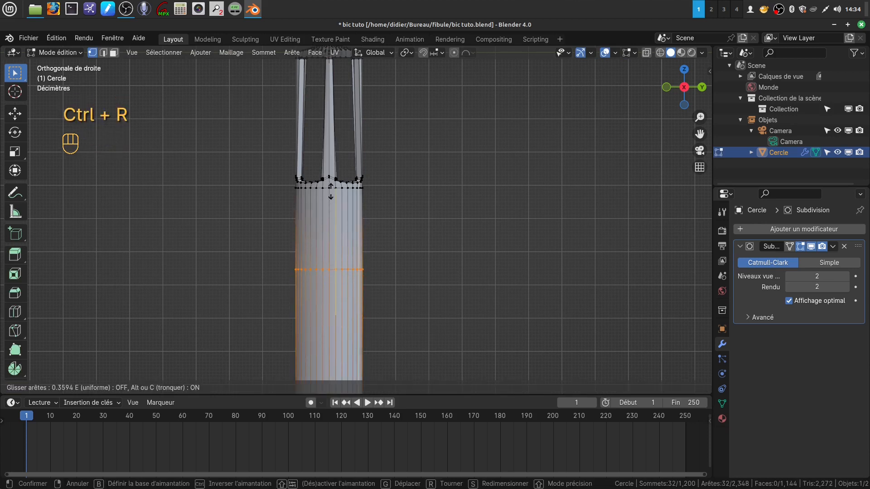
left_click(344, 149)
scroll(381, 179, "up", 2)
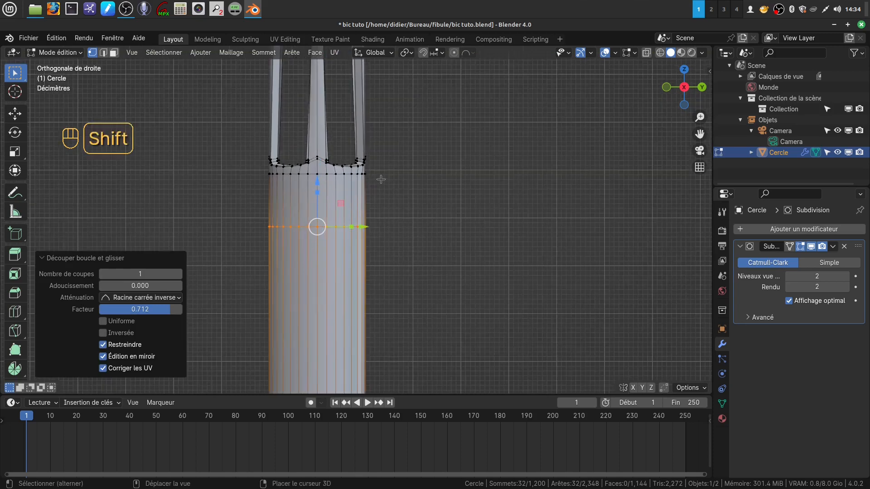
In face select mode, select the two long outer faces of the central rib and the two small faces at their upper end.
middle_click_drag(381, 180, 327, 305, "shift")
key("KP_3")
scroll(328, 297, "up", 6)
middle_click_drag(336, 261, 335, 337, "shift")
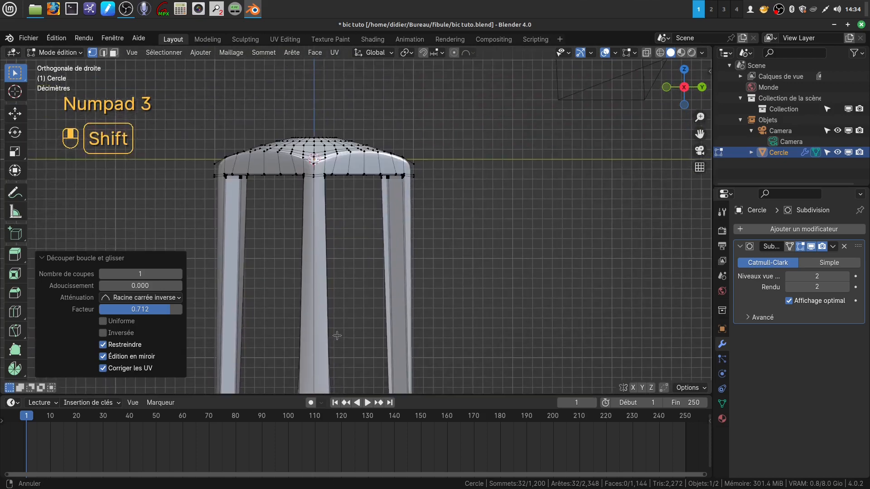
left_click(114, 52)
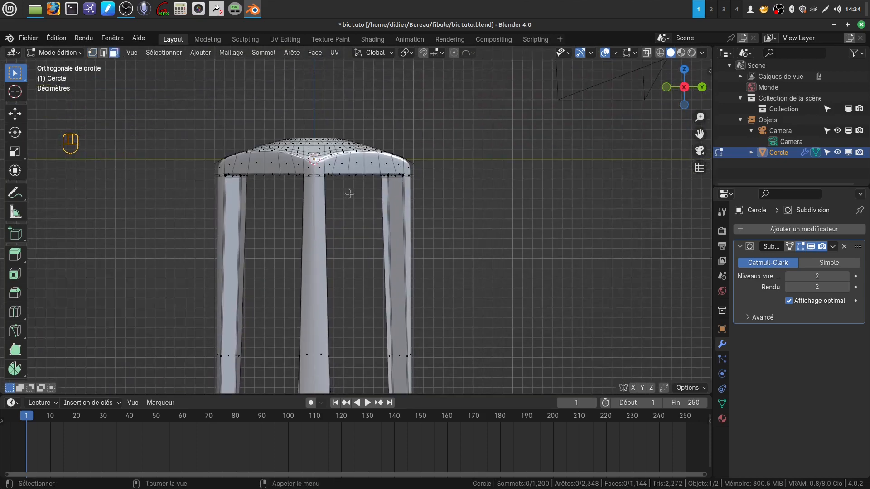
scroll(347, 192, "up", 3)
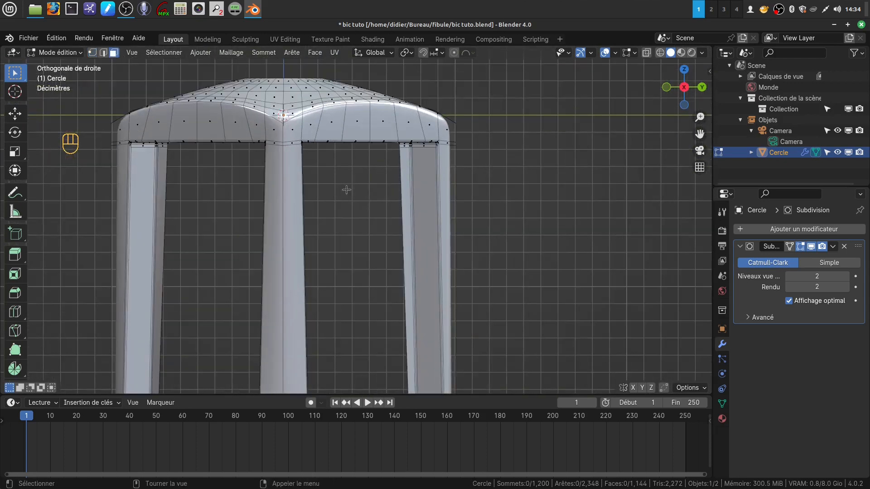
left_click(276, 162)
left_click(294, 184, "shift")
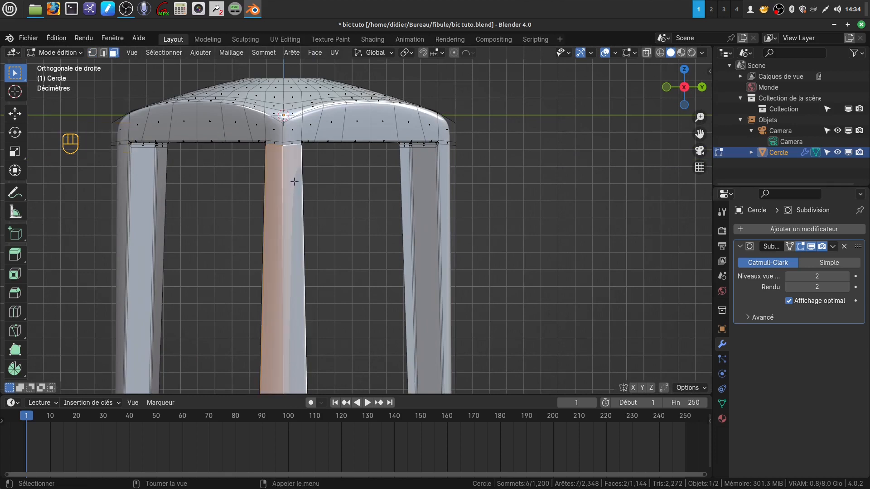
key("shift")
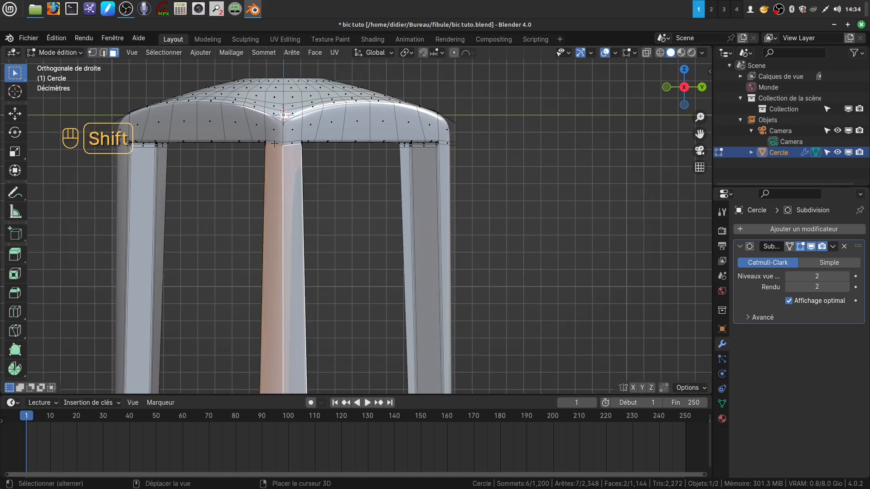
left_click(274, 143, "shift")
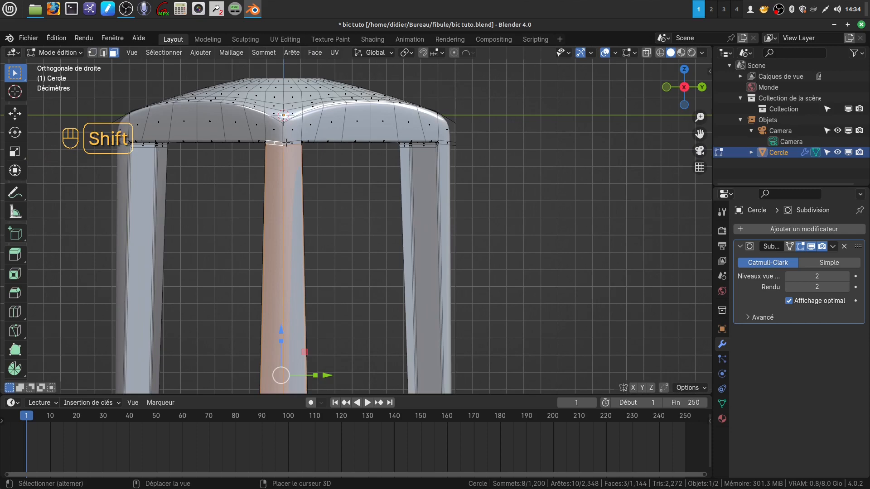
left_click(286, 143, "shift")
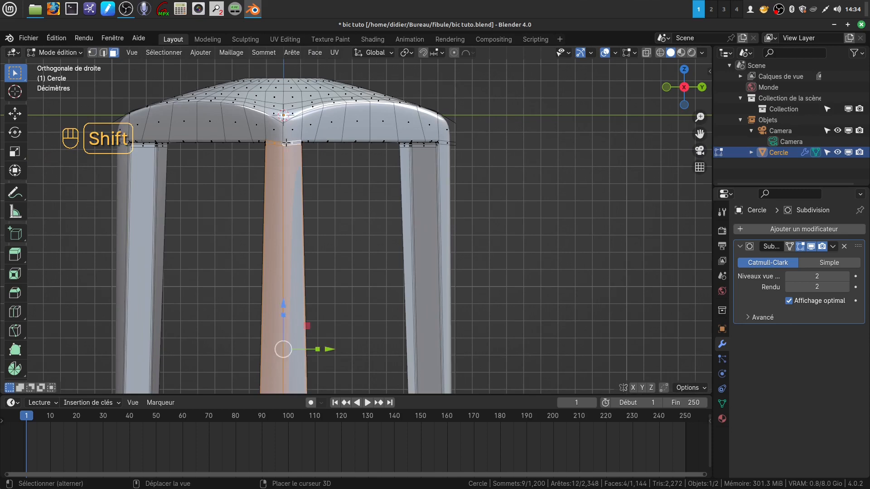
Add the two small faces at the rib's lower end and the two body faces just beneath them to the selection.
scroll(348, 226, "down", 4)
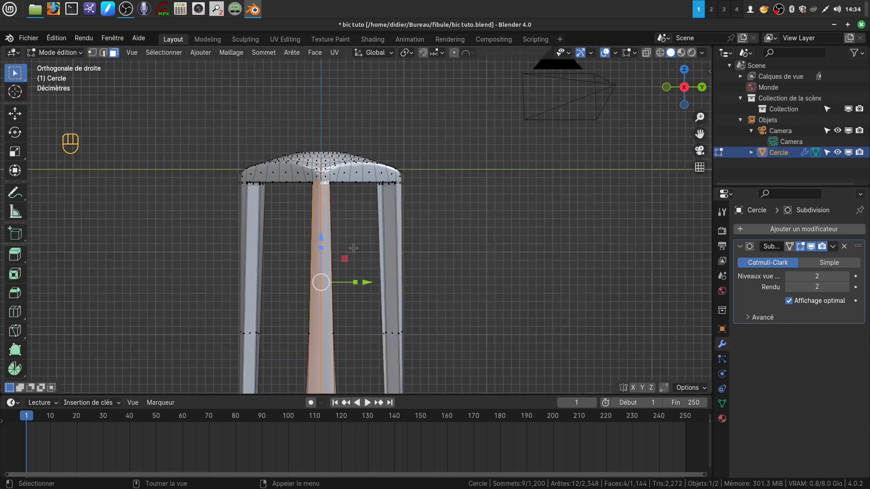
middle_click_drag(355, 251, 351, 114, "shift")
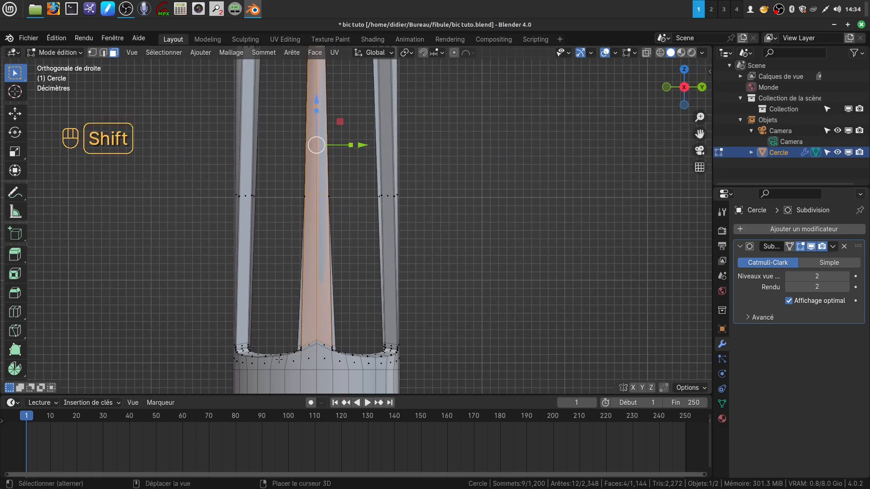
left_click(309, 345, "shift")
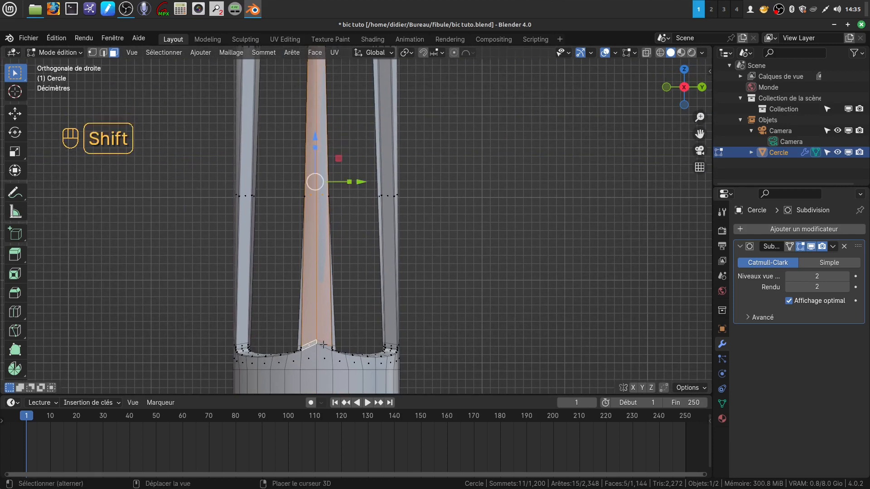
left_click(324, 345, "shift")
left_click(323, 359, "shift")
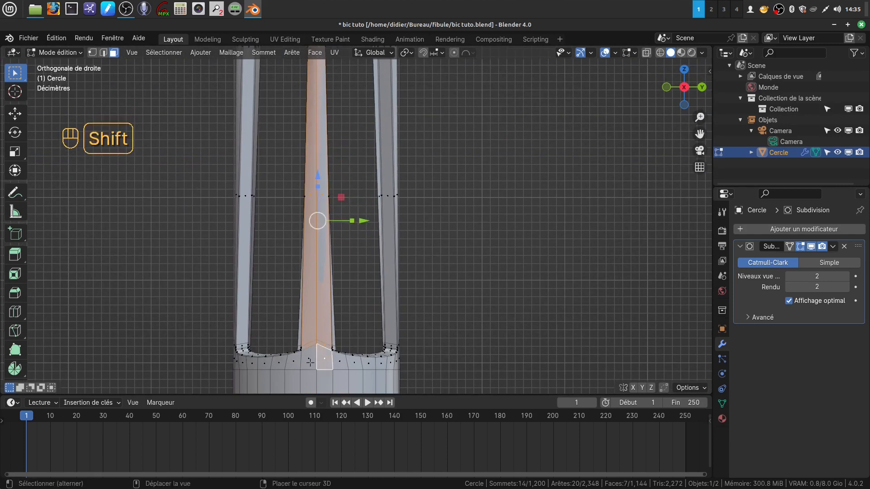
left_click(312, 363, "shift")
In front view, extrude the selected rib faces 0.2826 m along X and move them down about 0.329 m in Z.
scroll(313, 362, "down", 3)
middle_click_drag(338, 327, 367, 371, "shift")
key("KP_1")
scroll(334, 315, "up", 2)
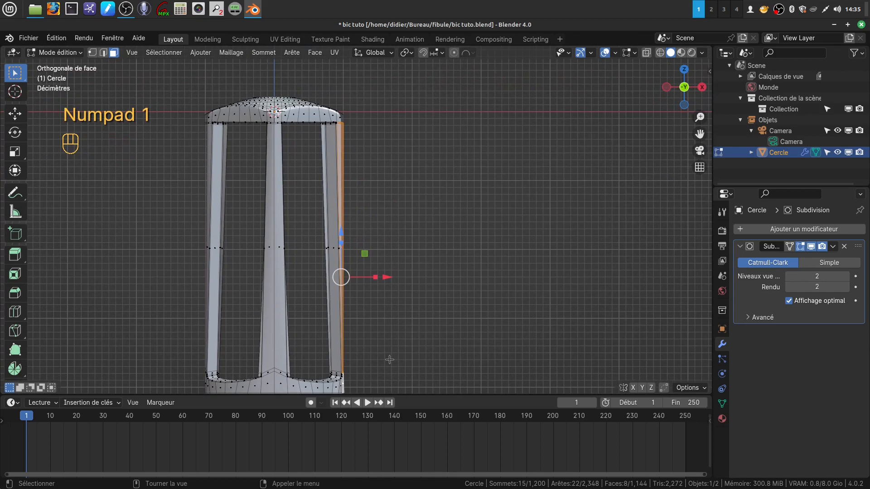
key("e")
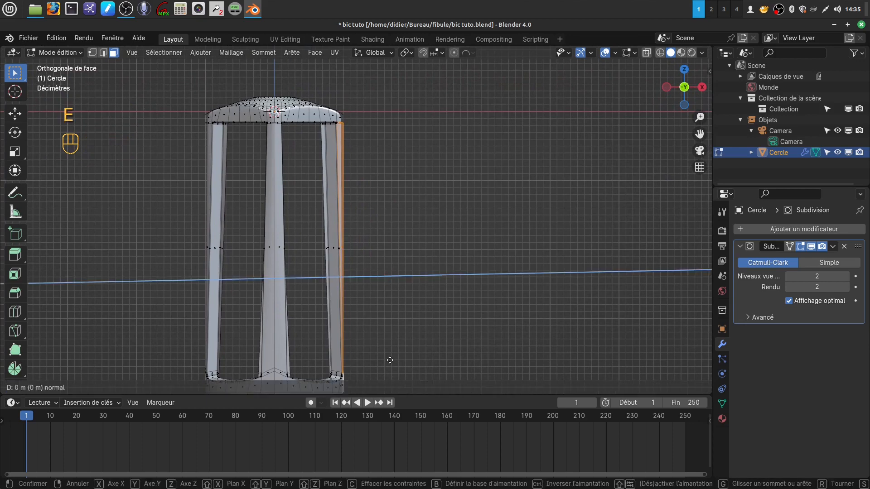
key("x")
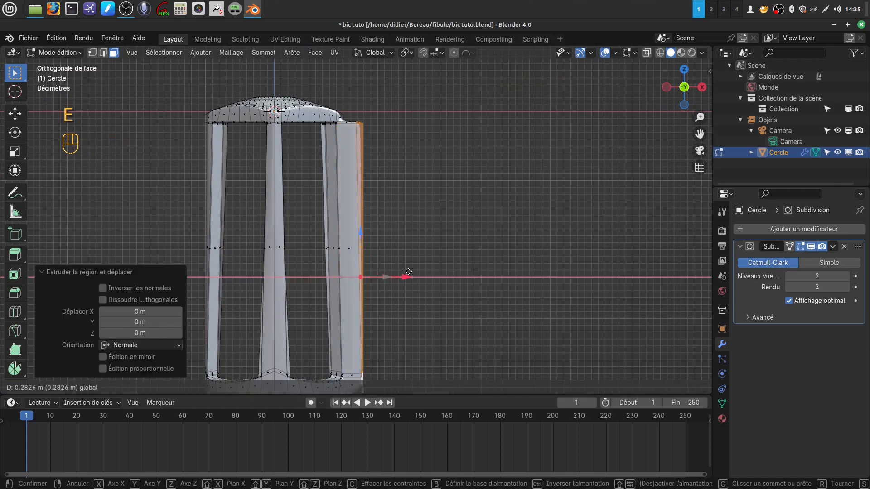
left_click(408, 272)
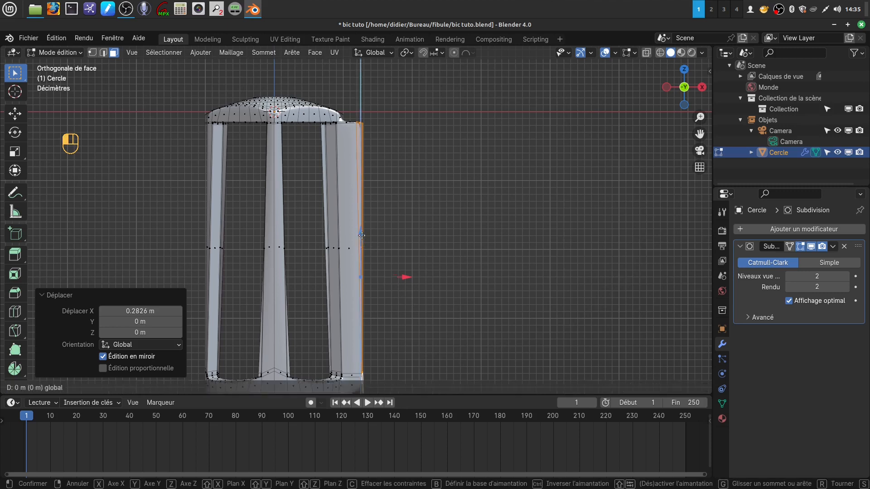
left_click_drag(360, 238, 358, 259)
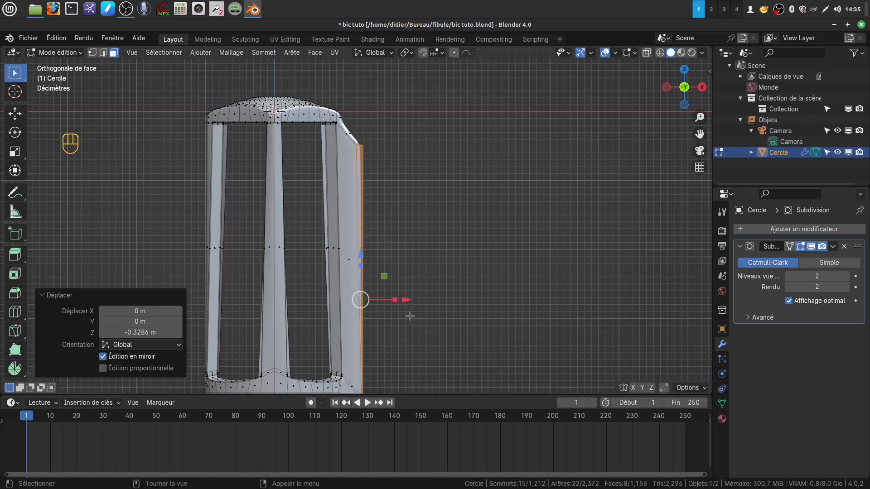
scroll(417, 321, "down", 2)
scroll(417, 321, "up", 1)
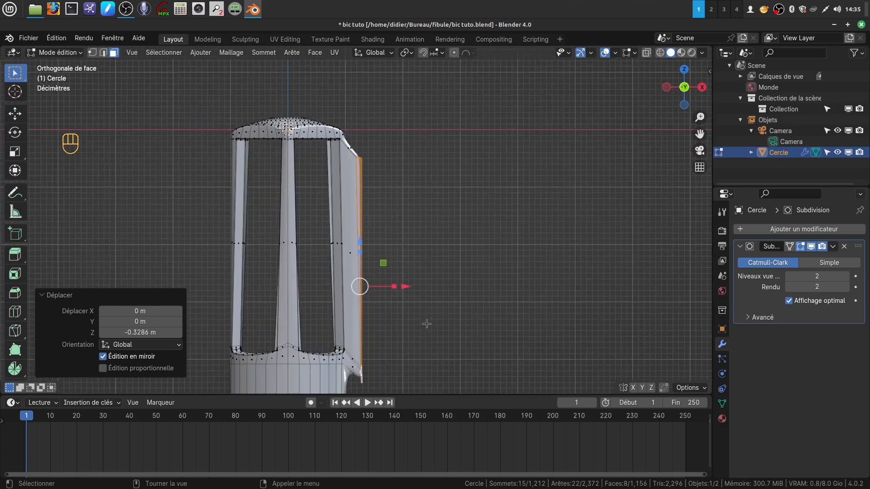
Rotate the extruded clip faces by -4.93° in front view and shift them about -0.032 m in X.
key("r")
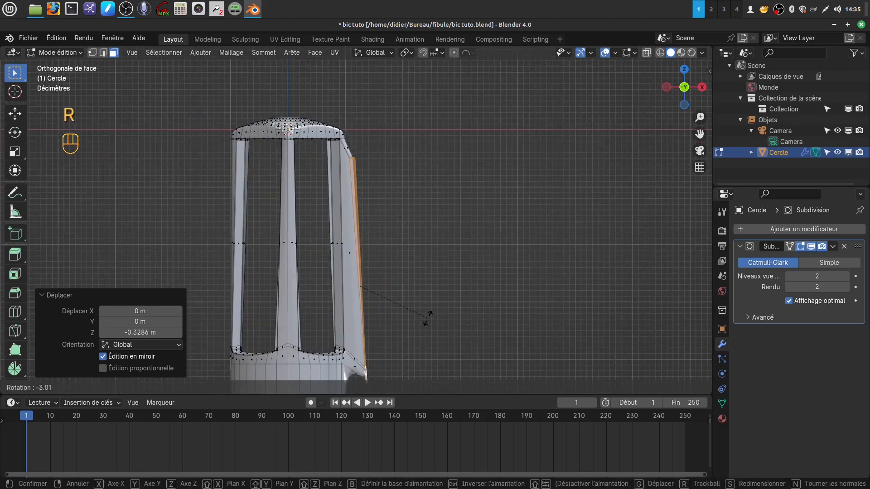
left_click(427, 315)
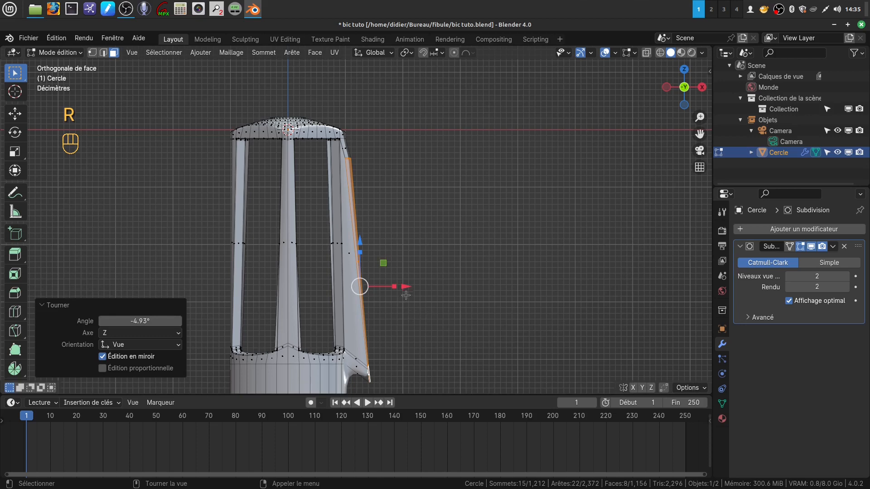
left_click_drag(404, 288, 404, 288)
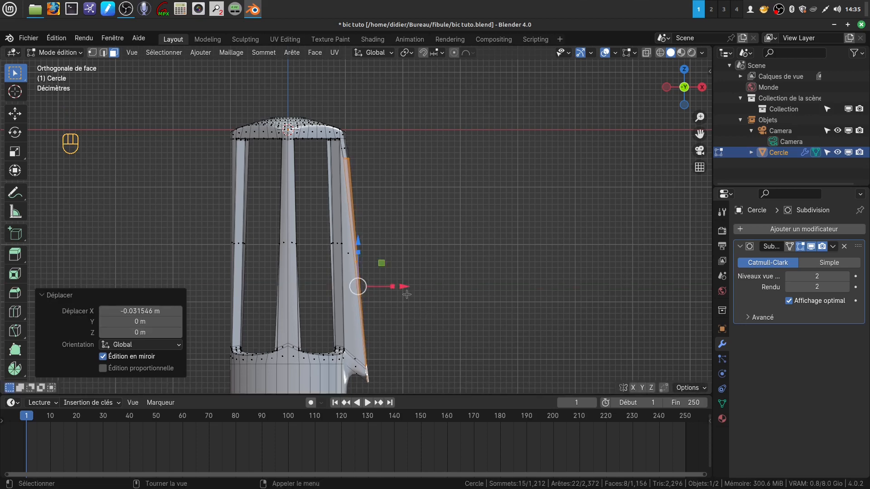
Examine how the extruded clip joins the cap at its upper end and the pen body at its lower end.
middle_click_drag(406, 249, 423, 305, "shift")
scroll(404, 227, "up", 3)
middle_click_drag(390, 182, 421, 257)
scroll(299, 274, "up", 3)
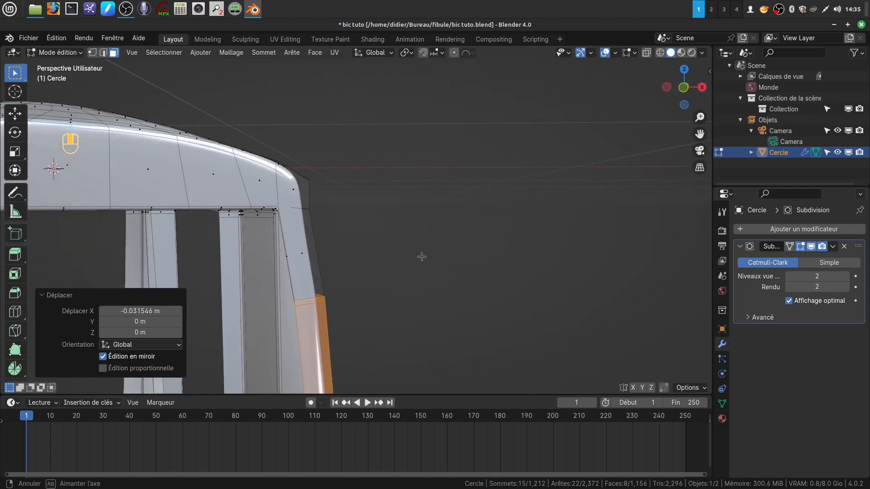
scroll(397, 261, "down", 5)
scroll(395, 319, "down", 4)
middle_click_drag(396, 320, 414, 313)
middle_click_drag(414, 313, 404, 128, "shift")
scroll(429, 253, "up", 3)
mouse_move(429, 254)
middle_mouse_down("shift")
mouse_move(427, 216)
mouse_move(436, 242)
middle_mouse_up("shift")
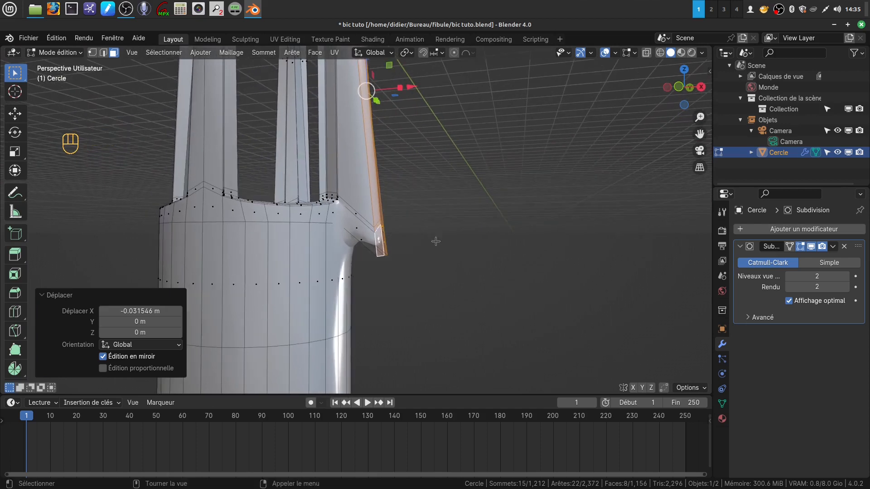
scroll(435, 277, "up", 2)
middle_click_drag(435, 278, 431, 252)
key("KP_1")
scroll(444, 278, "down", 2)
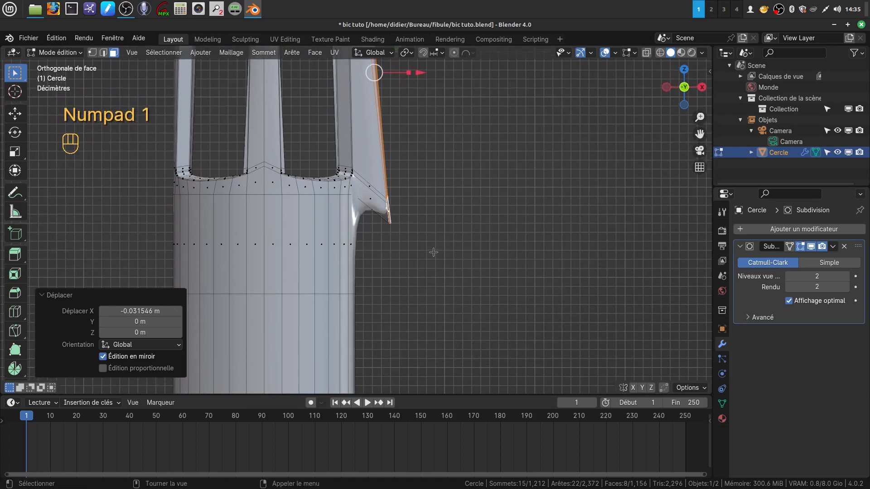
In wireframe vertex mode, deselect the clip's upper vertices and move its lower-end vertices up about 0.344 m in Z.
left_click(92, 52)
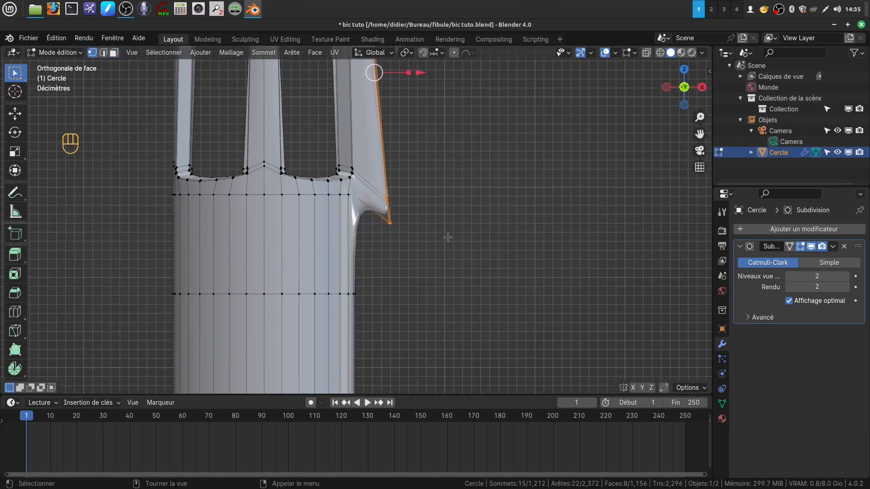
scroll(440, 231, "down", 4)
middle_click_drag(419, 207, 421, 288, "shift")
key("z")
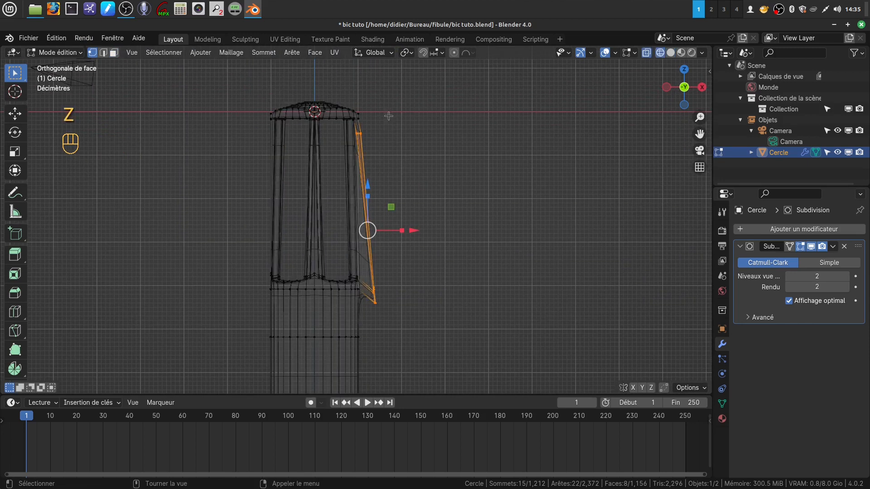
key("c")
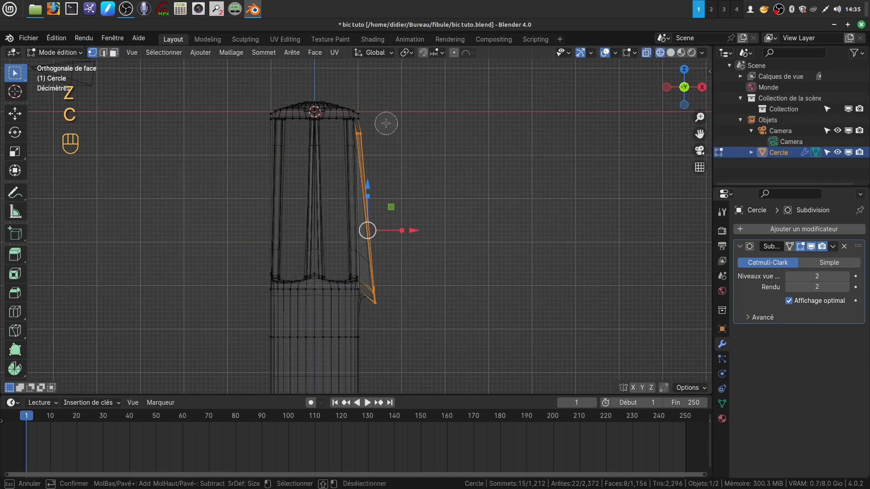
left_click(362, 132, "shift")
right_click(378, 251)
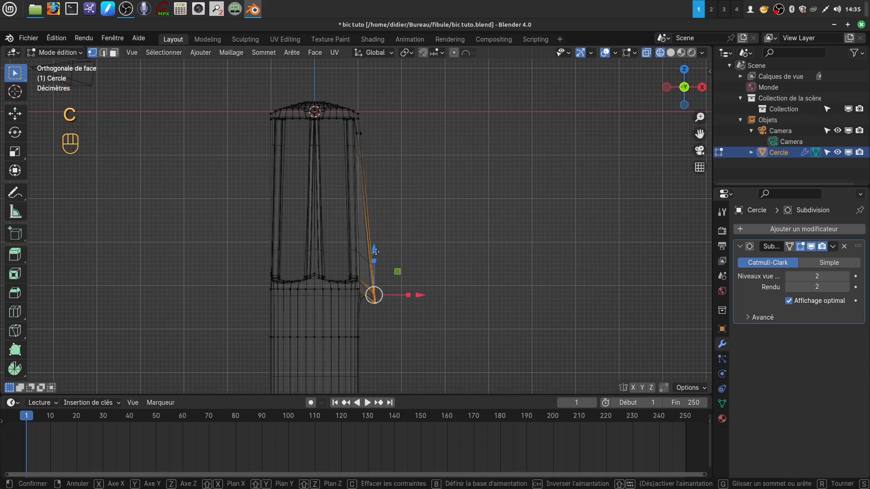
left_click_drag(378, 251, 378, 238)
middle_click_drag(398, 254, 379, 209, "shift")
scroll(406, 276, "up", 3)
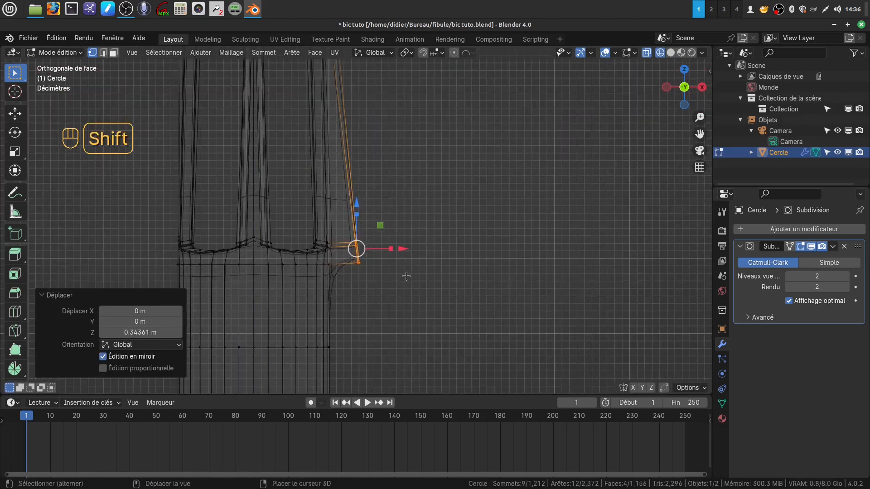
middle_click_drag(407, 276, 420, 264, "shift")
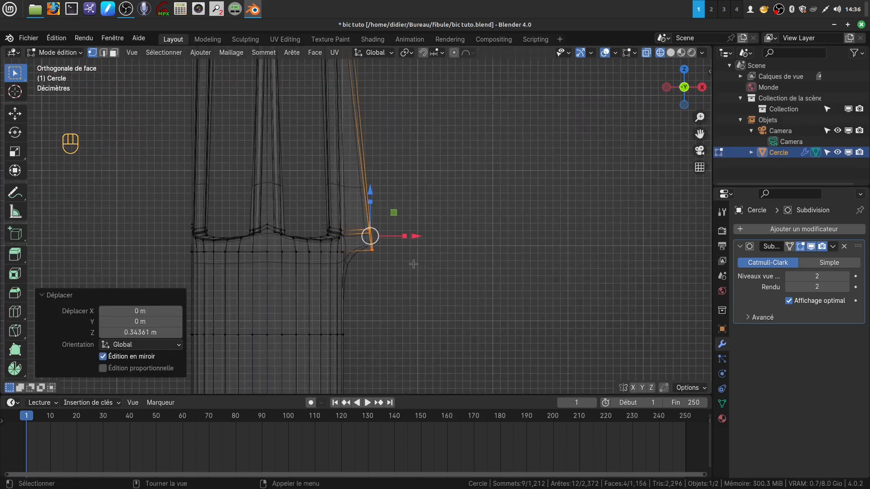
Move the selected vertices at the clip's lower end outward 0.3332 m along X.
scroll(413, 264, "up", 2)
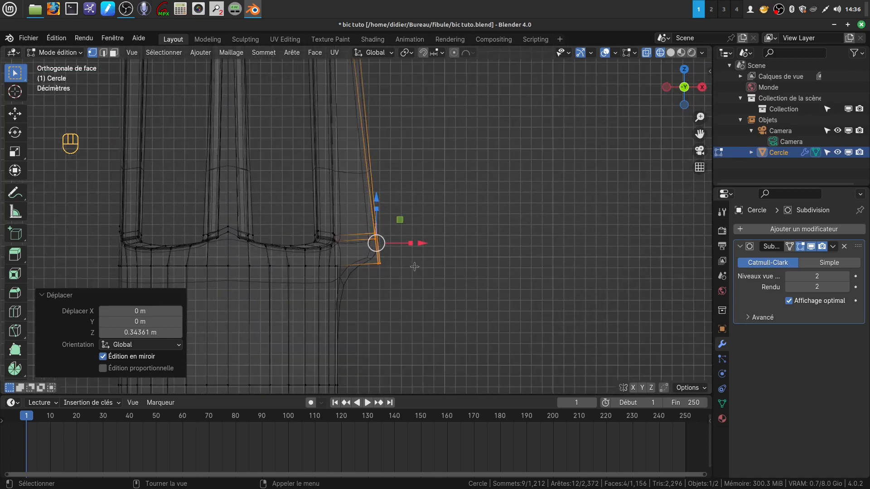
scroll(415, 267, "down", 2)
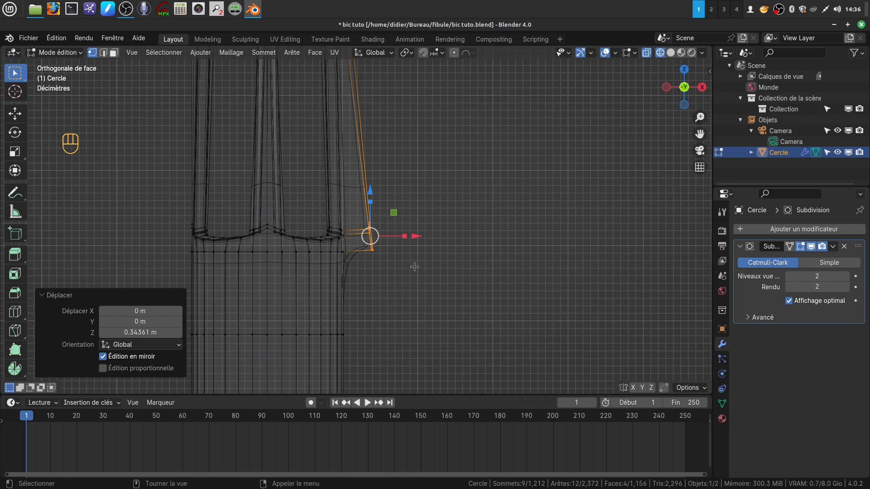
scroll(414, 267, "down", 2)
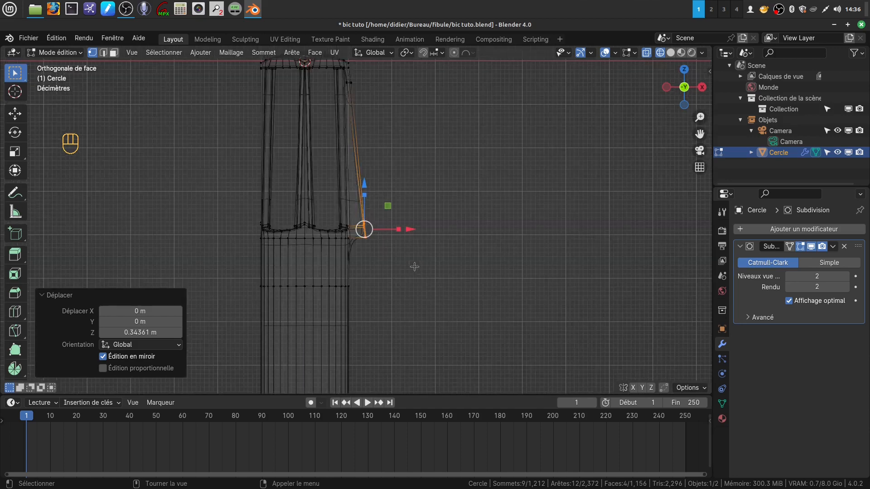
left_click_drag(410, 229, 425, 231)
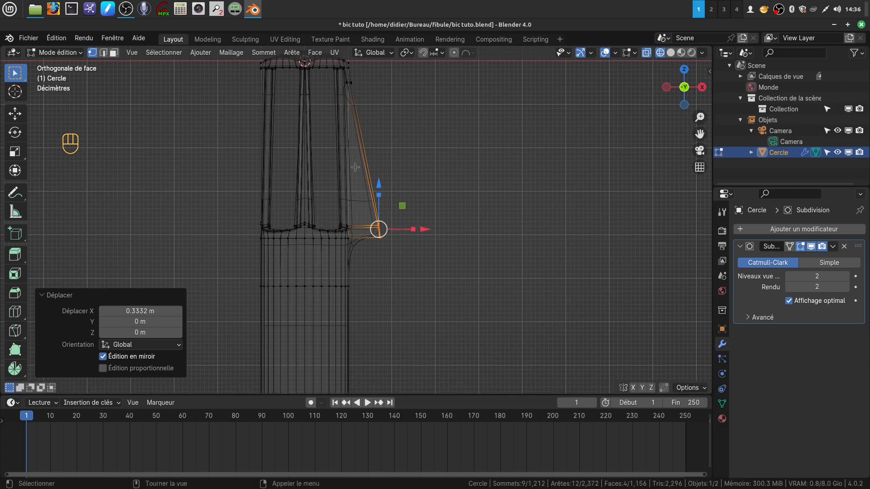
In solid display, add two evenly spaced loop cuts across the sloping part of the clip without sliding them.
key("shift+z")
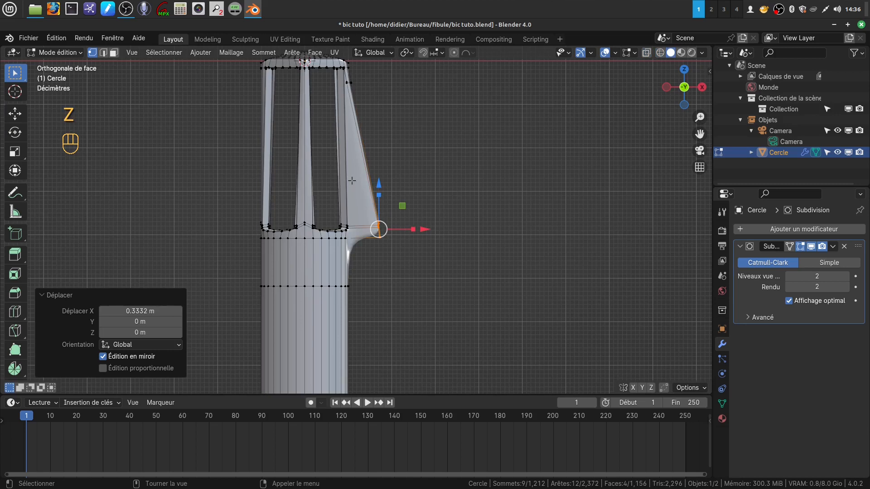
key("ctrl")
key("ctrl+r")
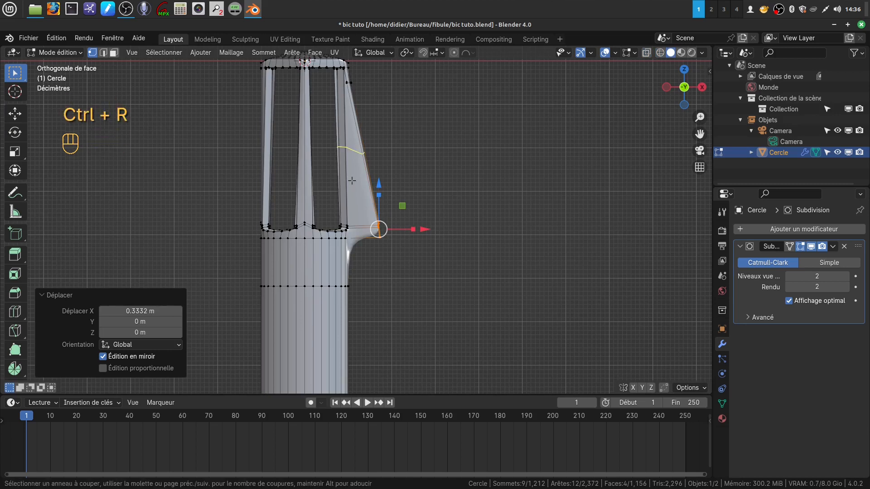
scroll(352, 181, "up", 1)
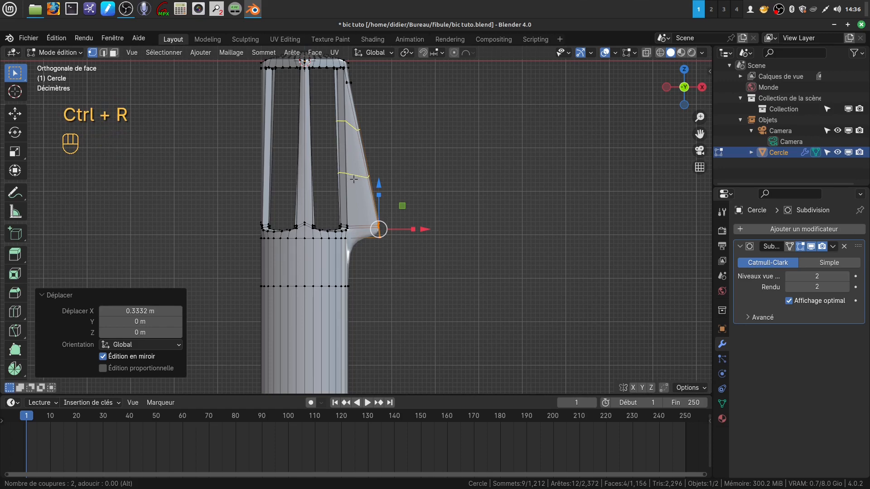
left_click(353, 179)
right_click(354, 179)
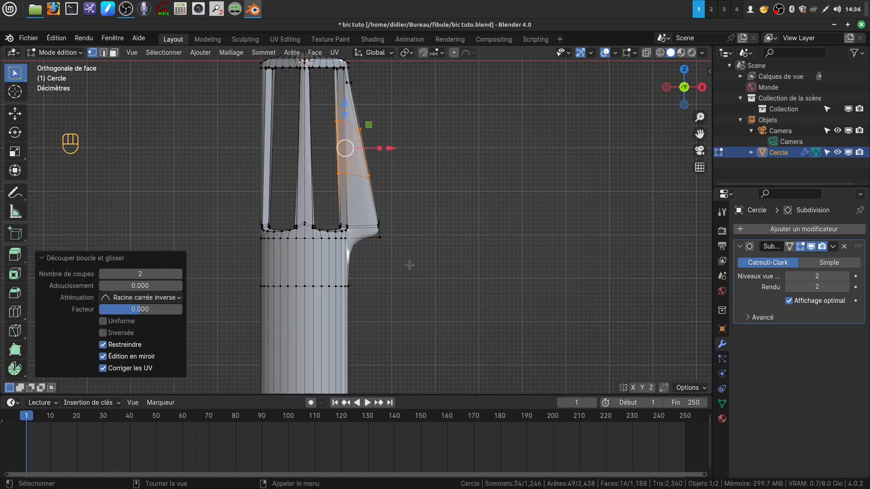
Add one lengthwise loop cut through the clip and slide it toward the pen body with a factor of 0.329.
middle_click_drag(409, 265, 402, 249, "shift")
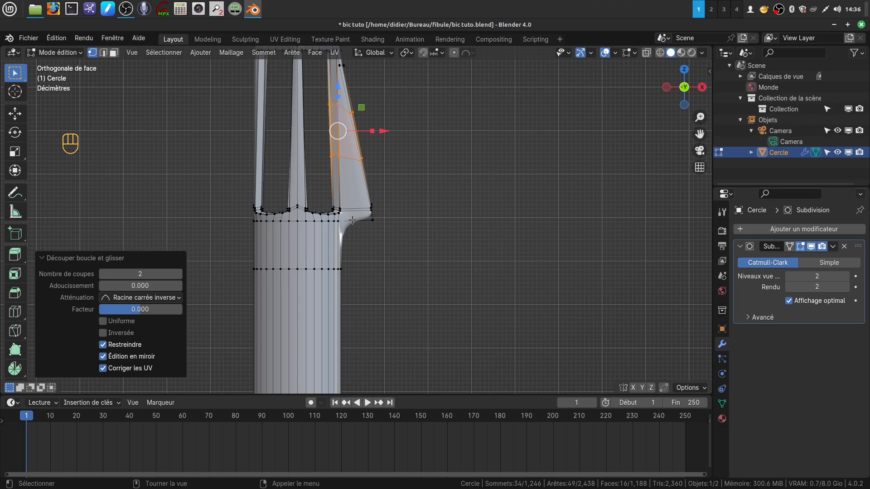
key("ctrl+r")
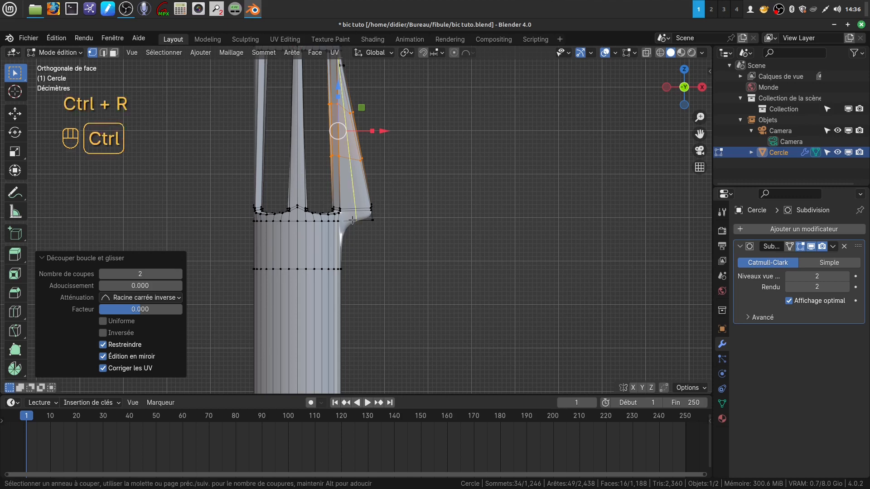
left_click(352, 220)
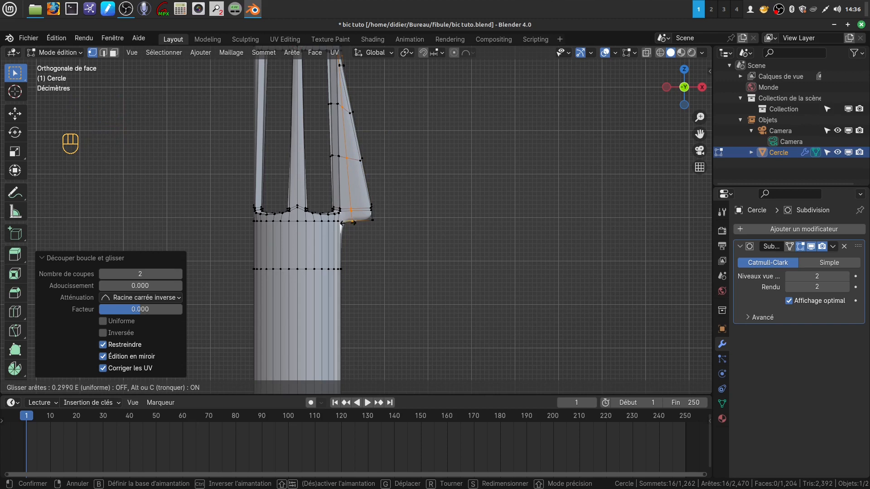
left_click(347, 223)
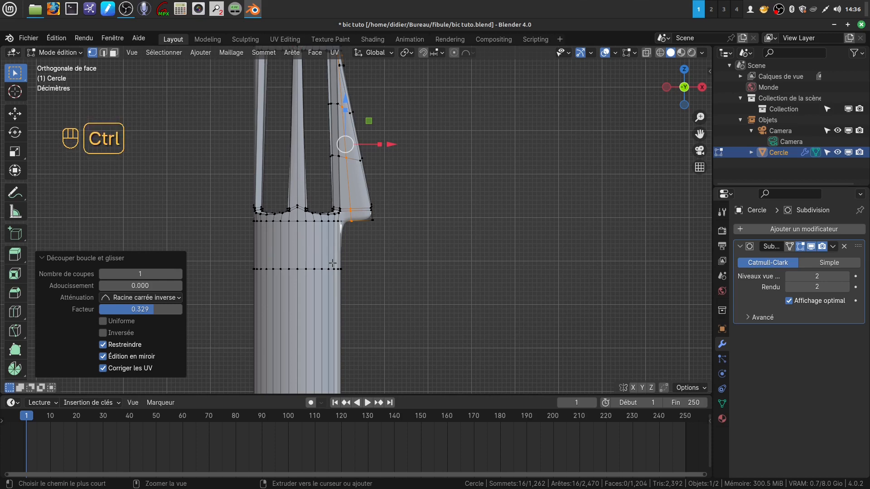
Add a loop cut around the body just below the clip, slid upward with a factor of 0.849.
key("ctrl+r")
left_click(333, 263)
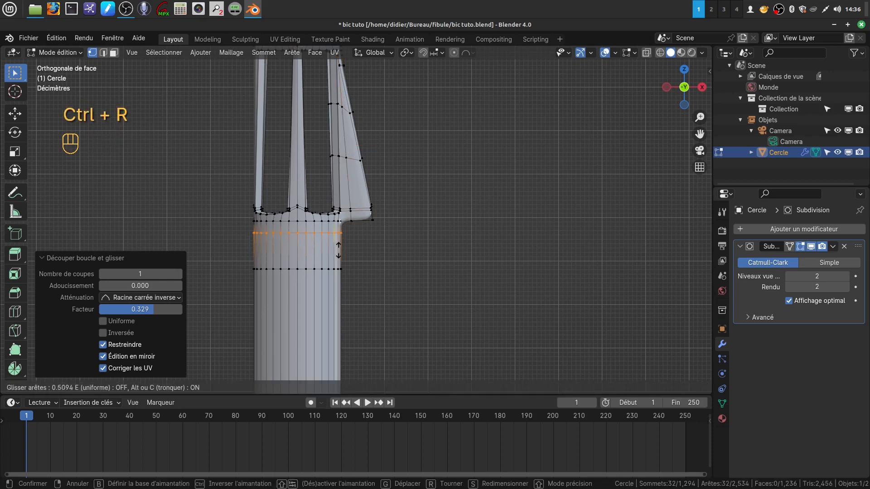
left_click(341, 242)
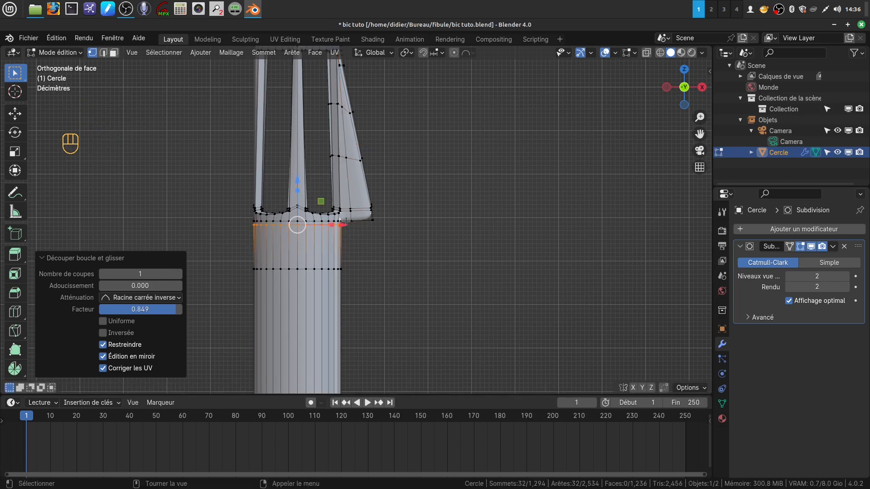
Select the two outer underside faces of the clip in face mode and extrude them about 7.43 m downward in front view.
scroll(405, 282, "up", 4)
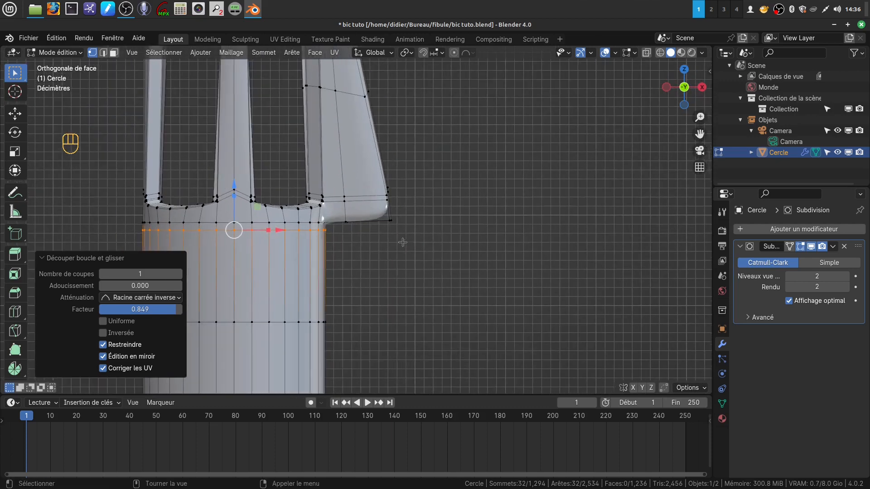
middle_click_drag(398, 236, 366, 196)
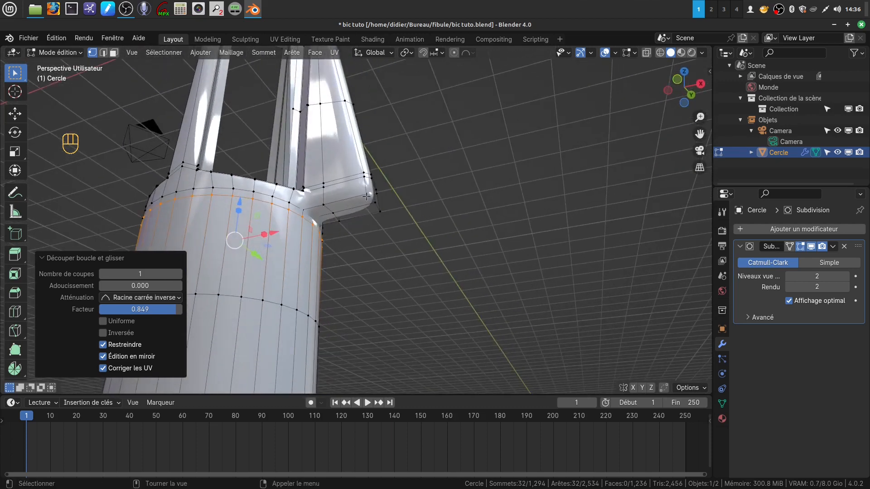
left_click(113, 52)
left_click(349, 205)
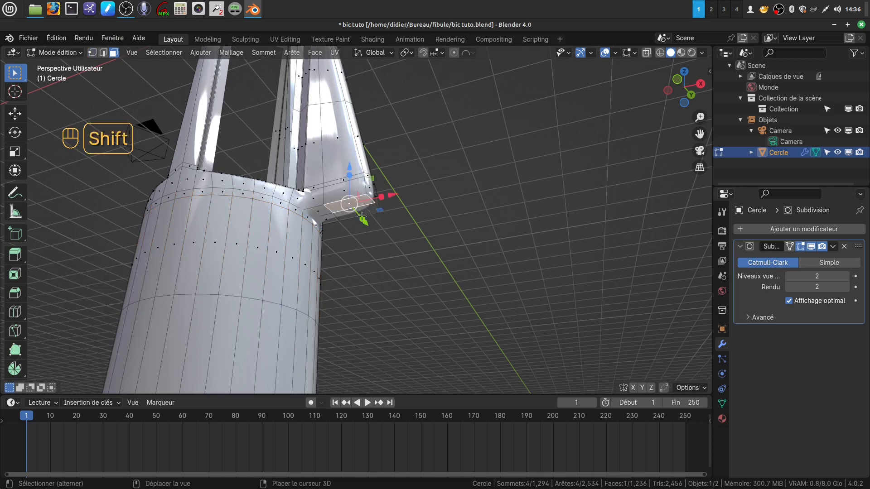
left_click(369, 213, "shift")
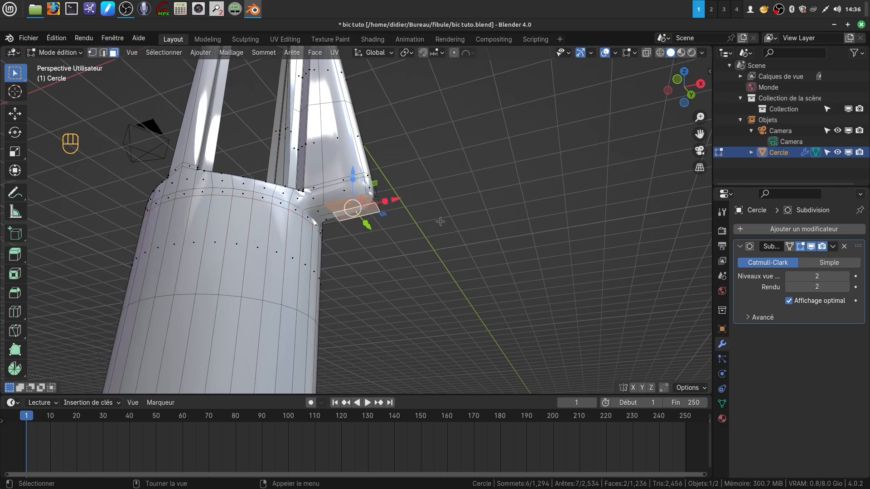
key("KP_1")
scroll(437, 218, "down", 8)
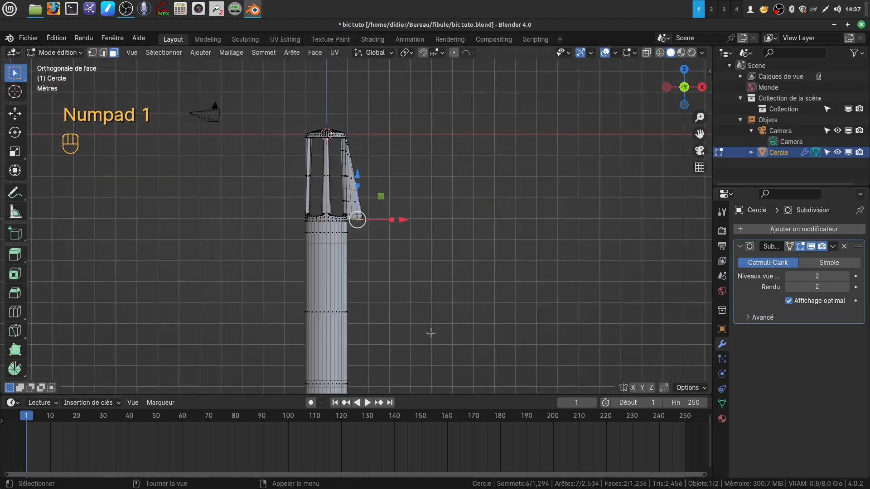
scroll(402, 325, "down", 4, "shift")
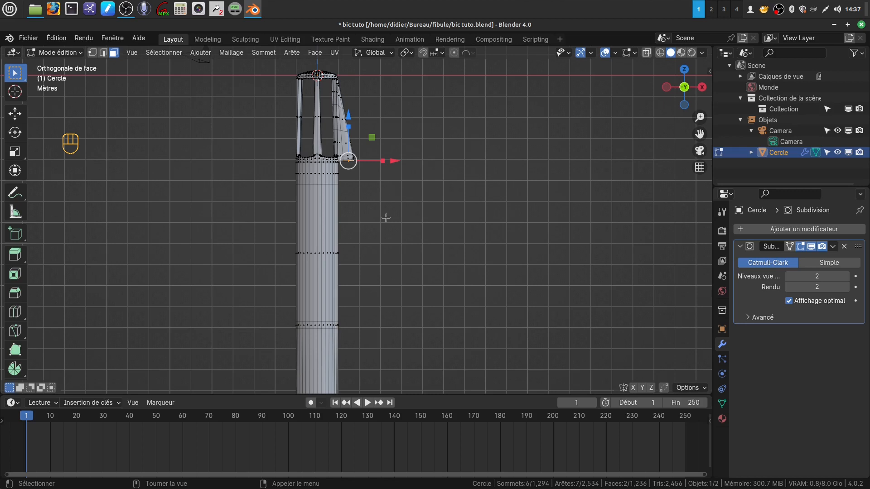
key("e")
key("z")
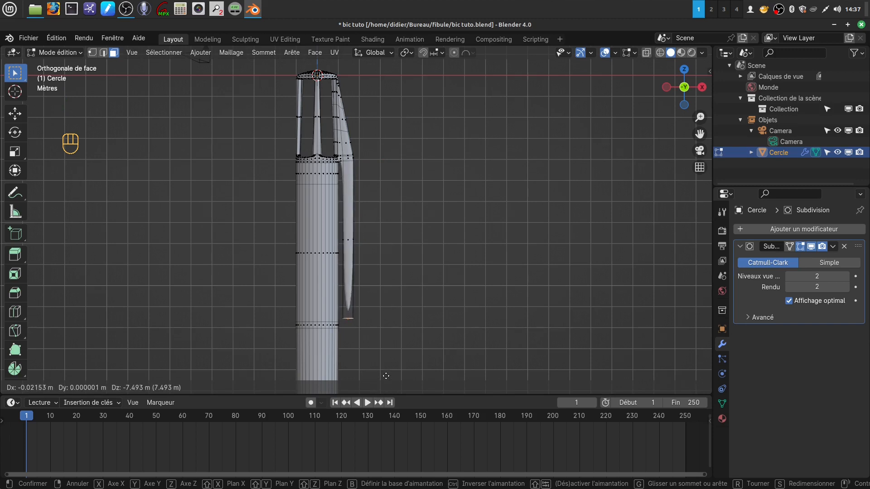
left_click(385, 375)
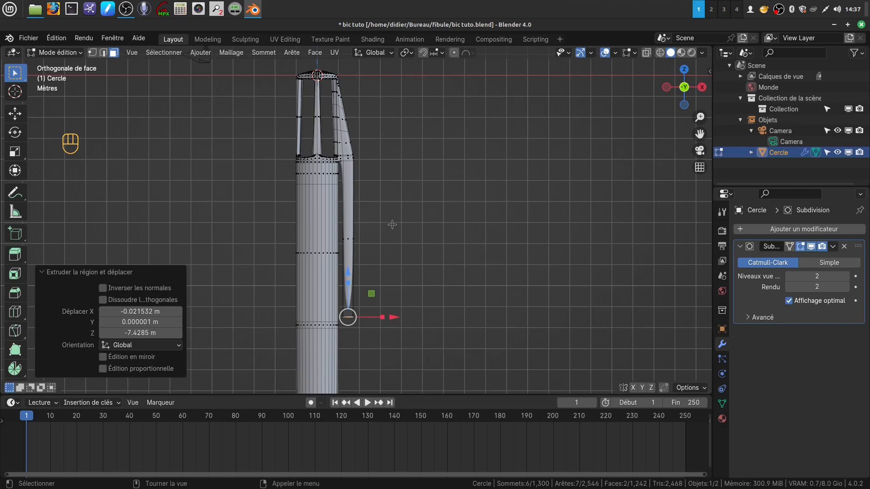
Hide the Subdivision modifier's effect in the viewport to inspect the unsmoothed clip where it meets the body.
scroll(393, 225, "up", 4)
key("shift")
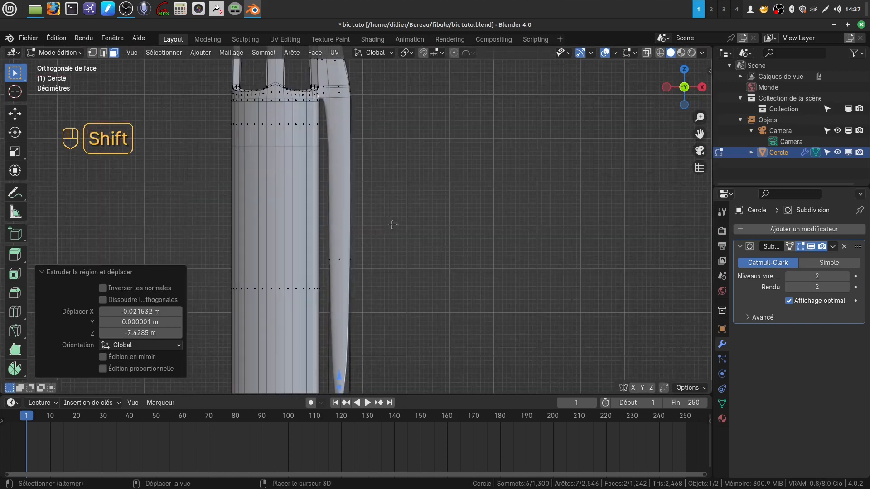
middle_click_drag(393, 225, 386, 249, "shift")
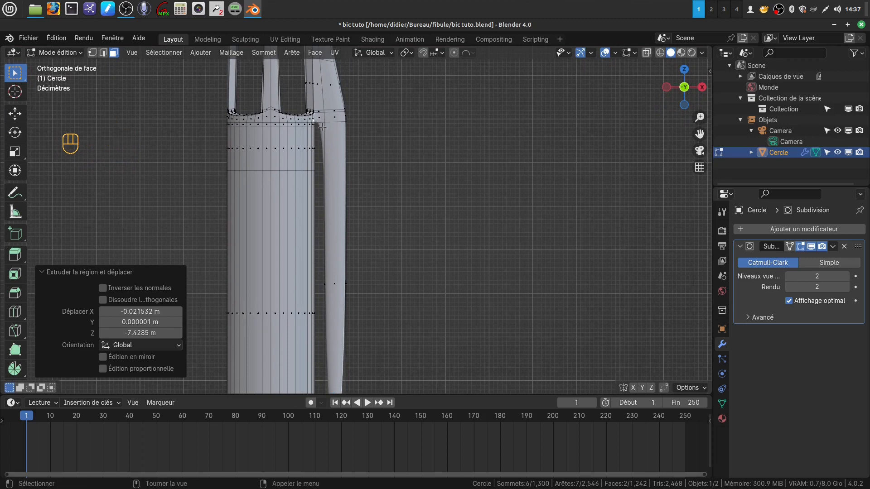
middle_click_drag(348, 161, 345, 247, "shift")
left_click(811, 247)
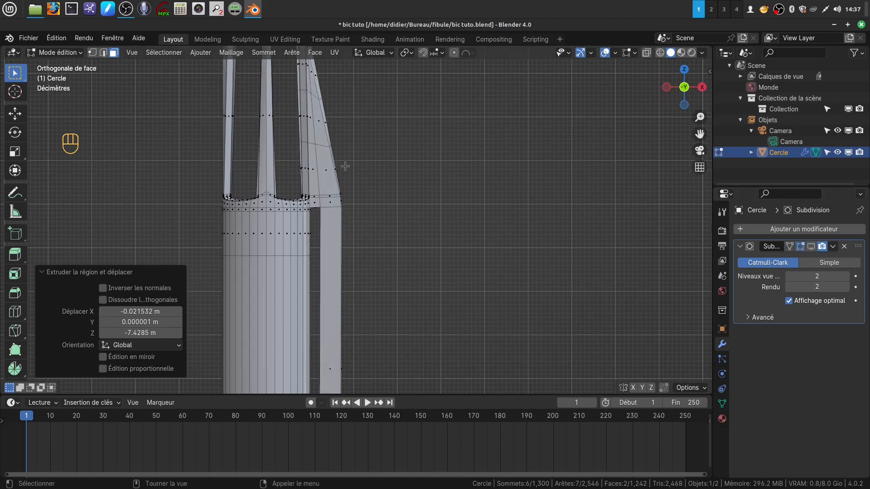
Scale the lower end faces of the extruded clip to 0.805 along X.
scroll(344, 166, "down", 4)
middle_click_drag(343, 157, 341, 143, "shift")
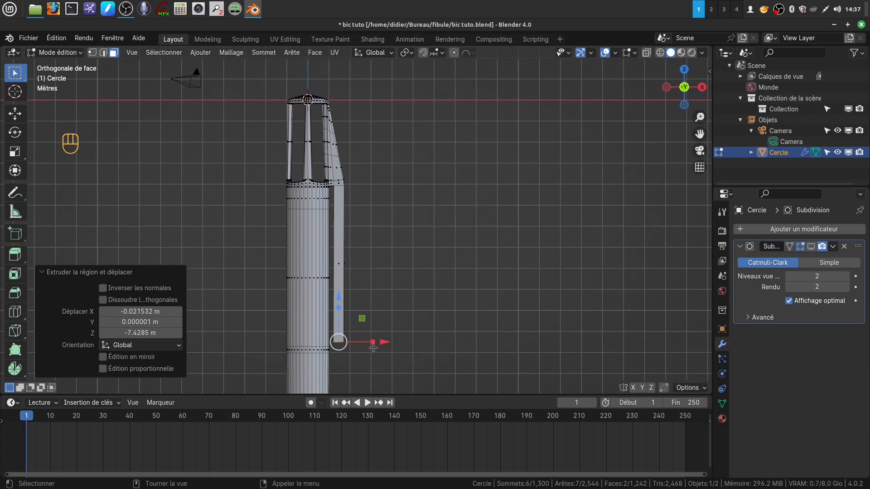
key("s")
key("x")
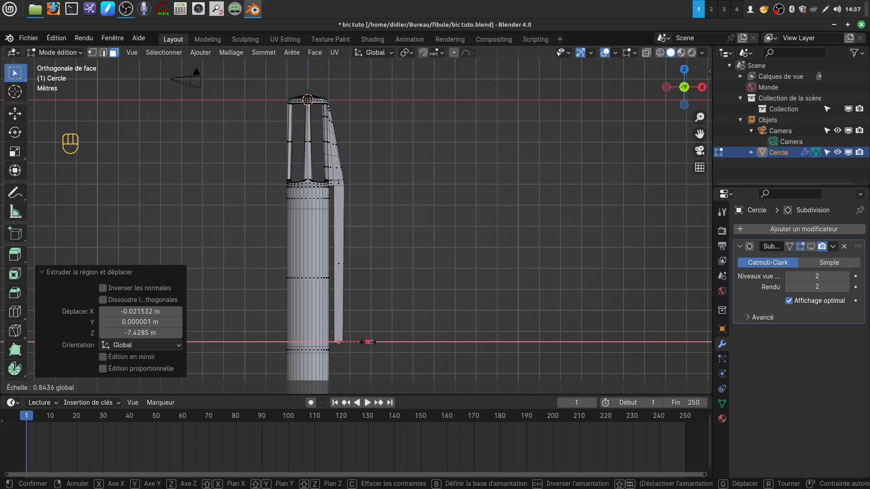
left_click(367, 342)
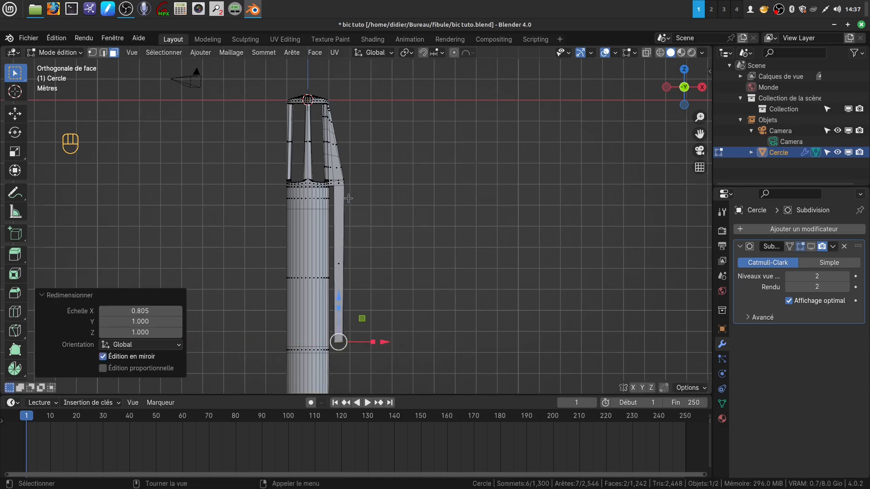
Show the Subdivision modifier in the viewport again, preview the smoothed clip in object mode, and return to edit mode.
scroll(348, 199, "up", 4)
middle_click_drag(361, 181, 381, 238, "shift")
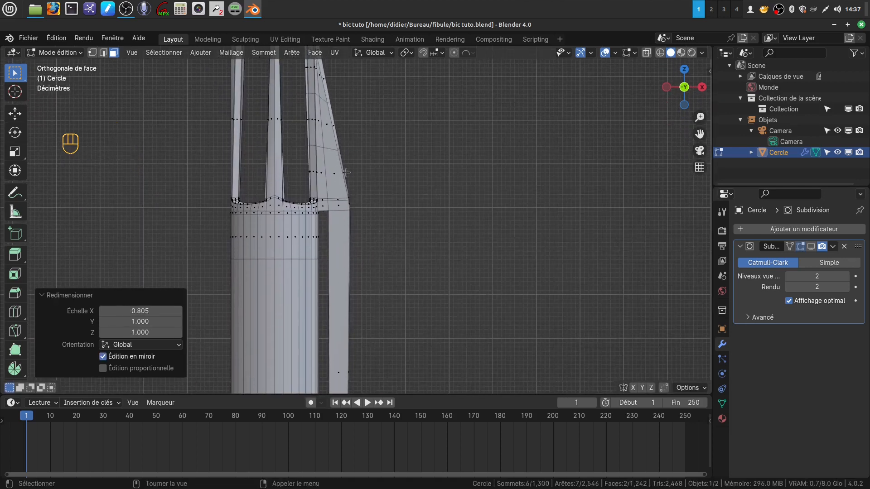
left_click(811, 246)
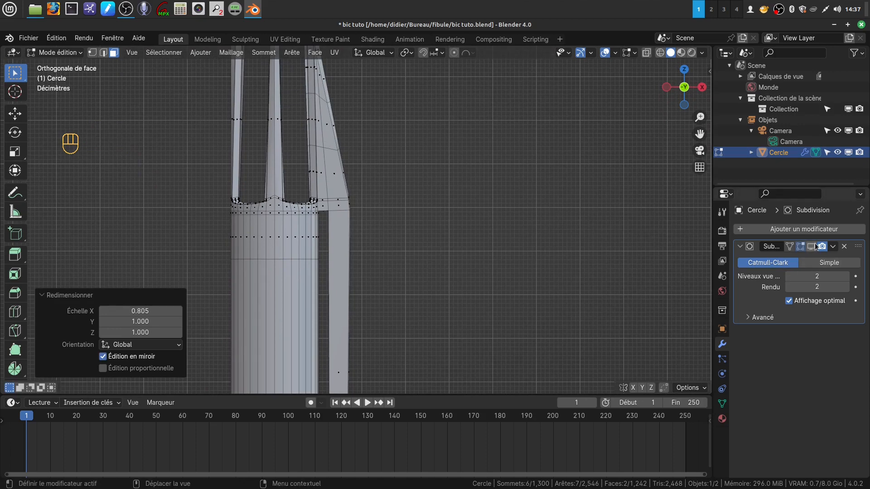
scroll(438, 237, "down", 3)
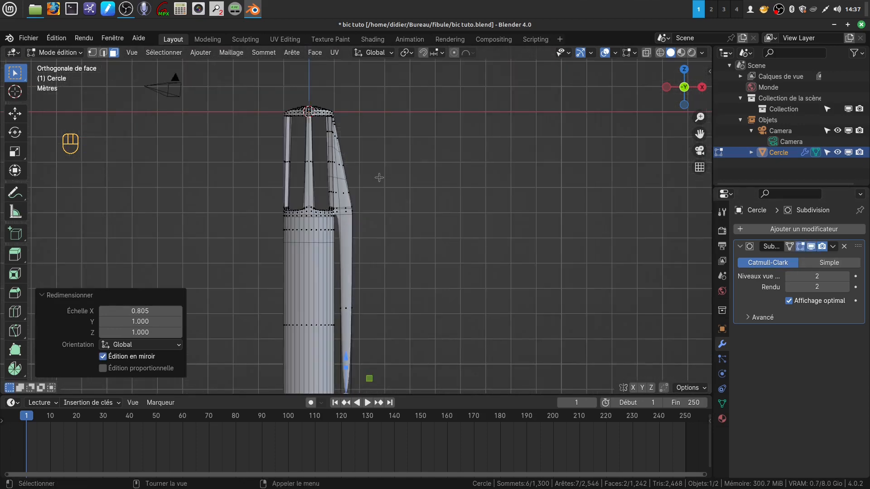
key("Tab")
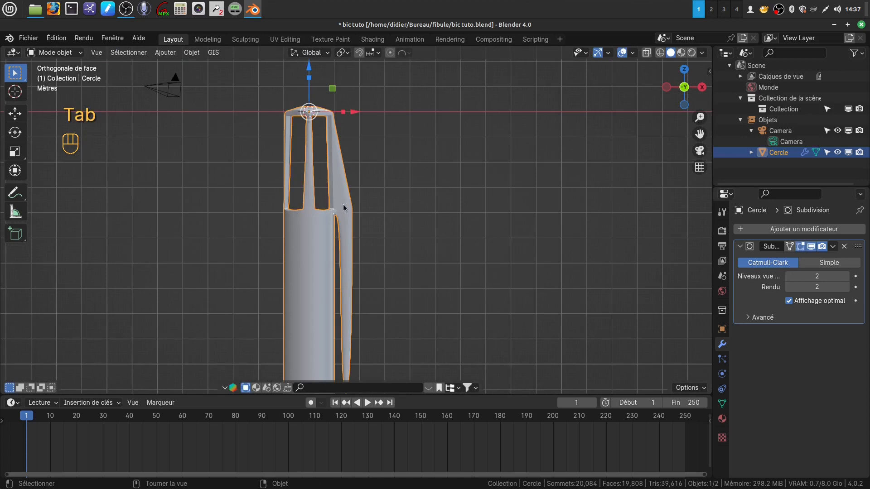
key("Tab")
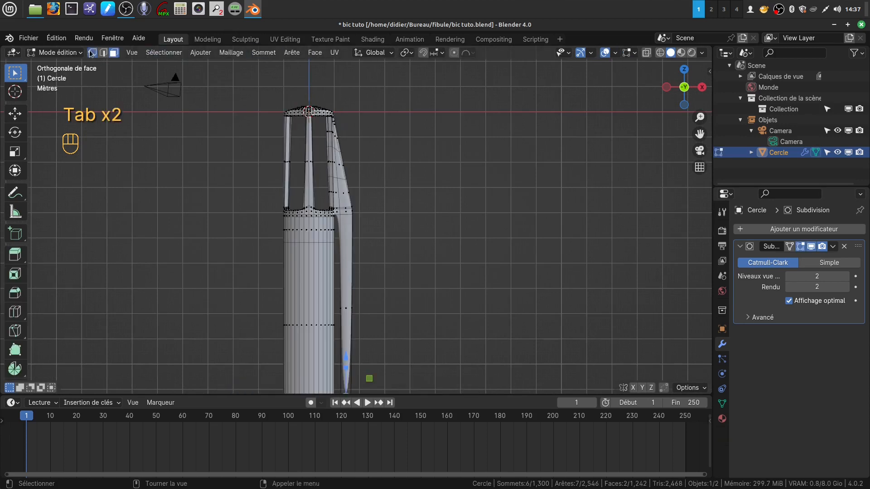
In wireframe front view, move the lower intermediate vertices of the clip's slanted outer edge about 0.156 m outward along X.
scroll(403, 186, "up", 2)
middle_click_drag(399, 172, 404, 202, "shift")
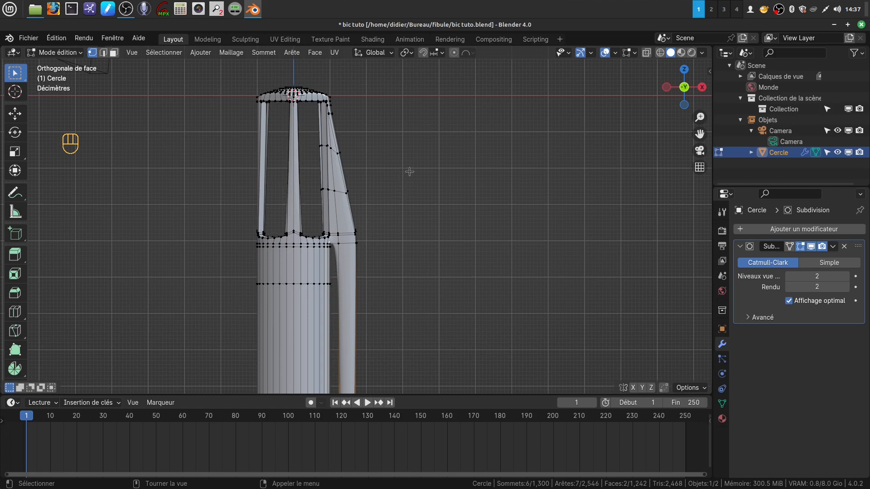
key("shift+z")
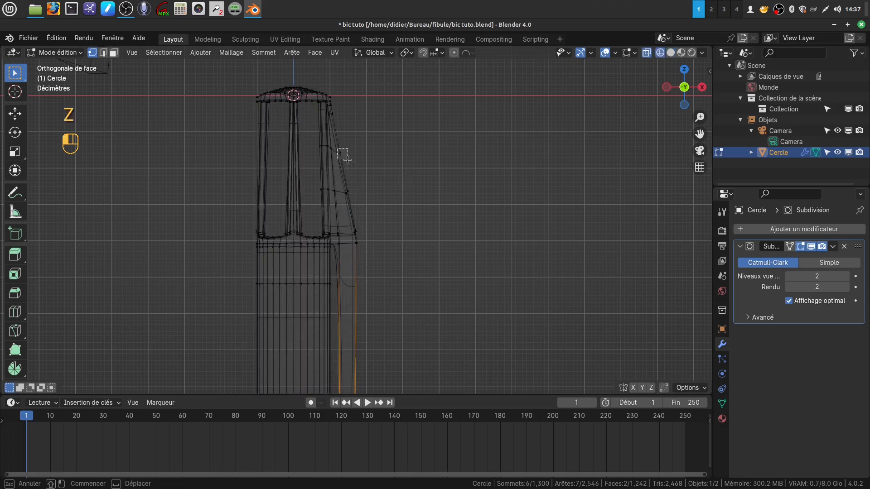
left_click(338, 151, "alt")
scroll(389, 181, "up", 3)
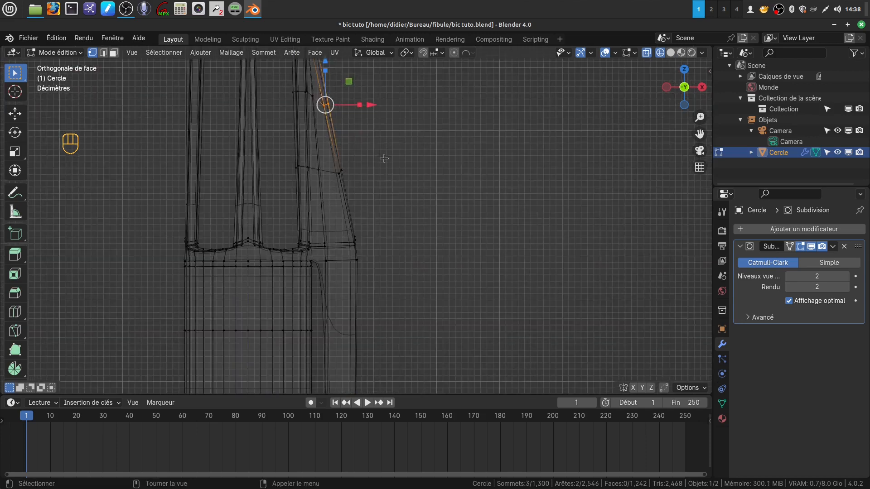
scroll(384, 157, "down", 2)
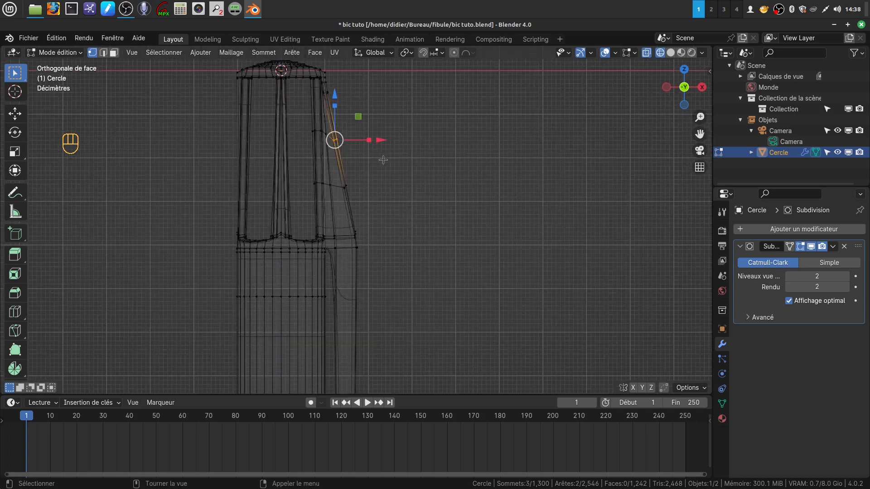
key("c")
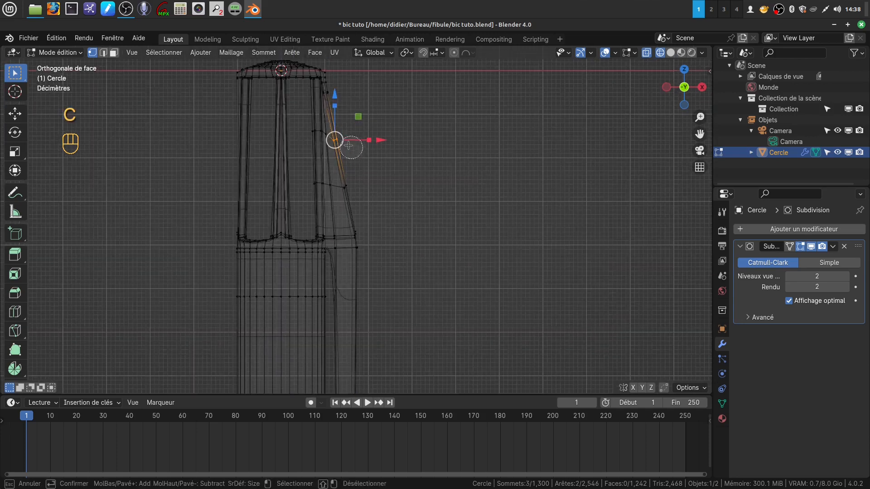
right_click(419, 174)
left_click_drag(384, 141, 385, 142)
left_click(345, 187)
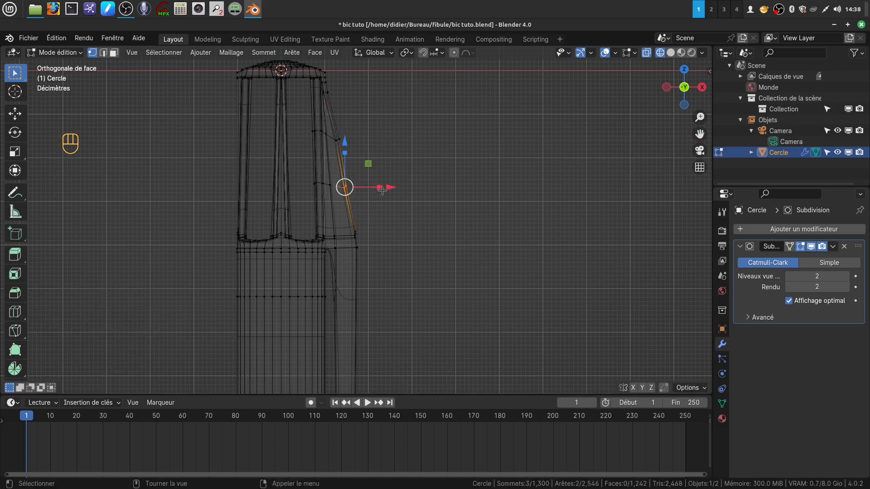
left_click_drag(382, 191, 394, 187)
Move the outer vertices at the foot of the clip's slope about 0.035 m outward along X.
scroll(421, 279, "up", 4)
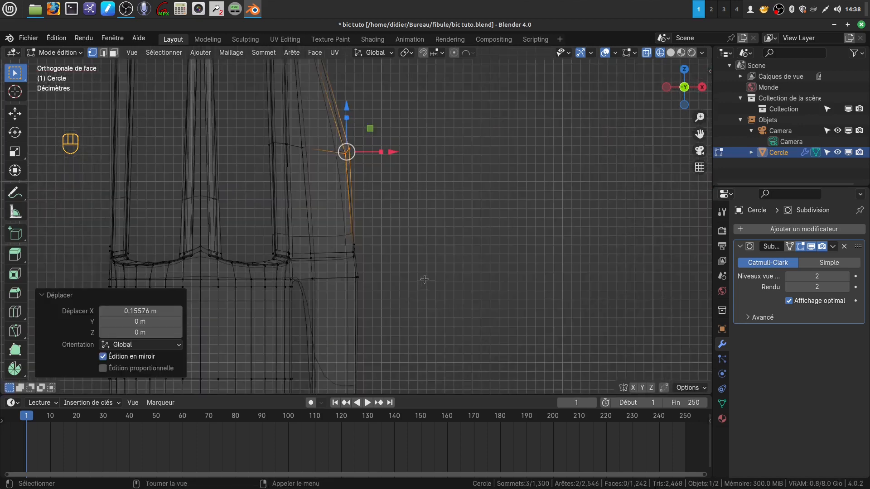
mouse_move(345, 240)
left_mouse_down()
mouse_move(366, 259)
mouse_move(400, 253)
left_mouse_up()
scroll(409, 281, "down", 2)
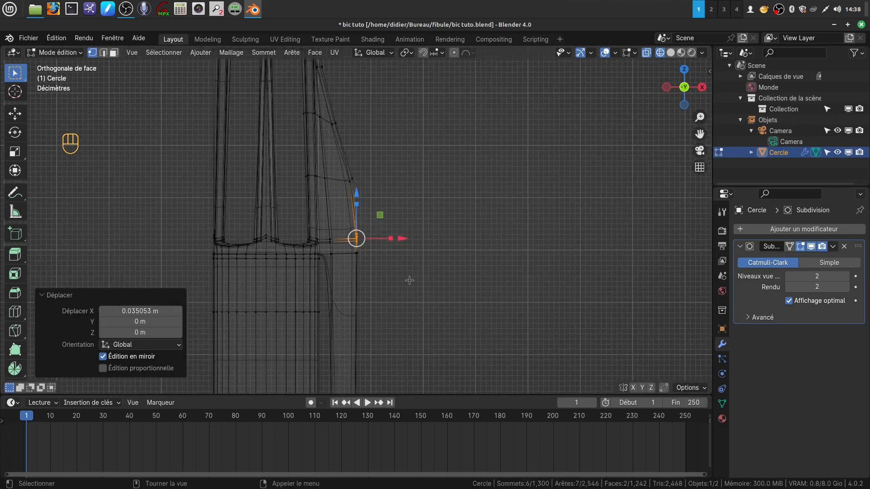
Return to solid shading in object mode and examine the smoothed clip from its shoulder down to its tip.
key("z")
key("Tab")
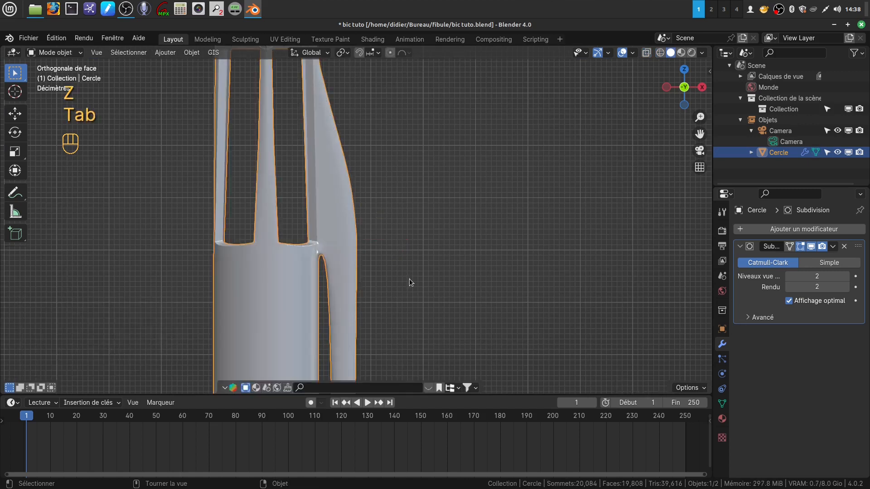
scroll(409, 276, "down", 2)
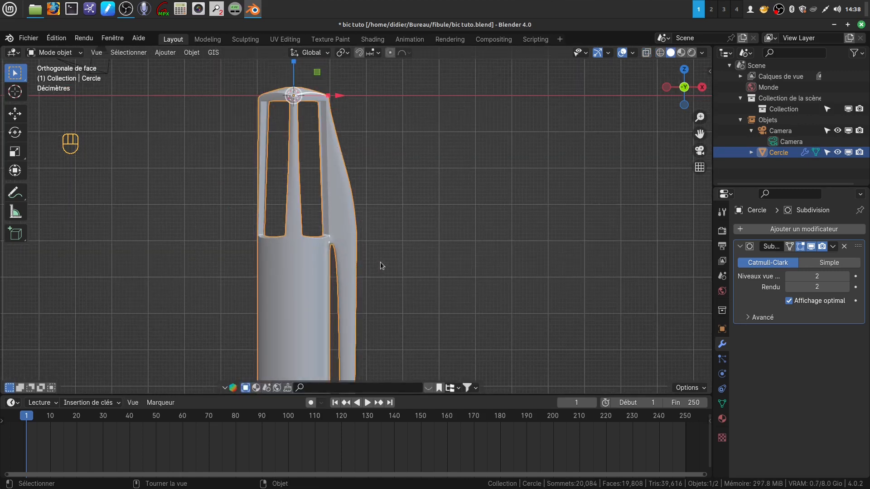
middle_click_drag(402, 265, 407, 204, "shift")
scroll(389, 261, "up", 3)
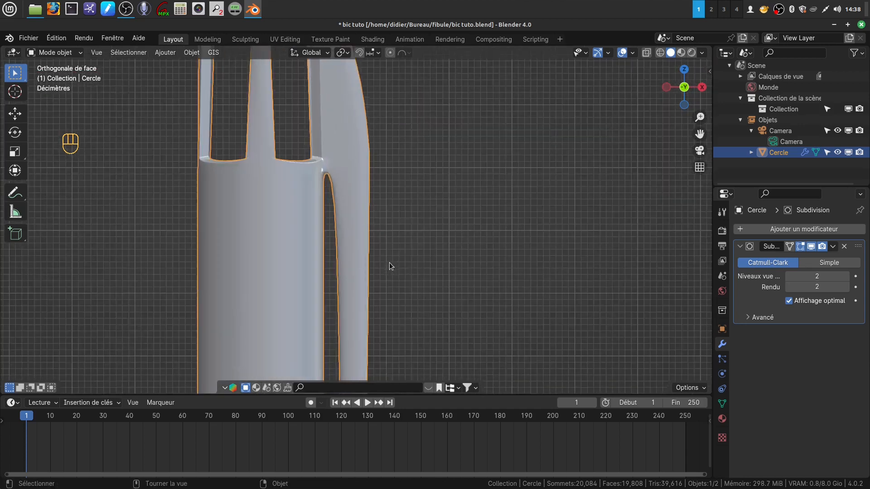
middle_click_drag(390, 262, 376, 363, "shift")
scroll(352, 280, "down", 3)
middle_click_drag(352, 284, 363, 257, "shift")
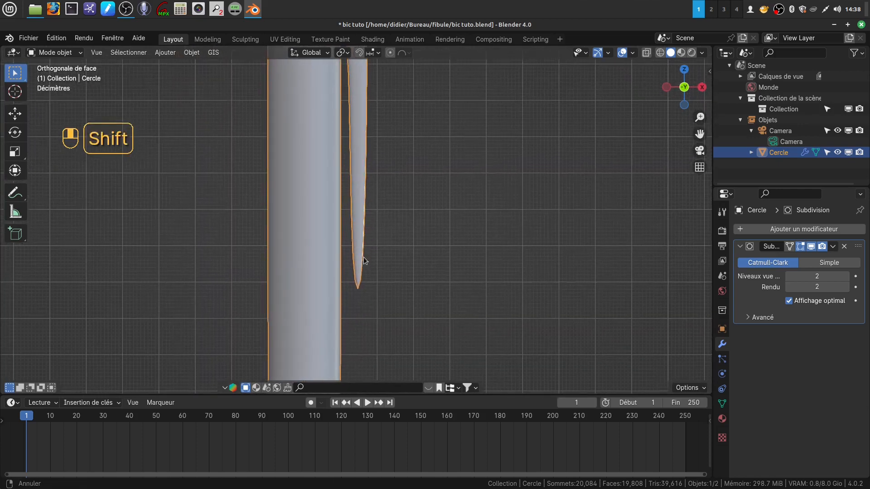
Hide the Subdivision modifier in the viewport, return to edit mode, and inspect the unsmoothed clip in perspective.
left_click(812, 246)
scroll(440, 338, "up", 2)
middle_click_drag(433, 324, 225, 248, "shift")
key("Tab")
middle_click_drag(430, 149, 357, 393, "shift")
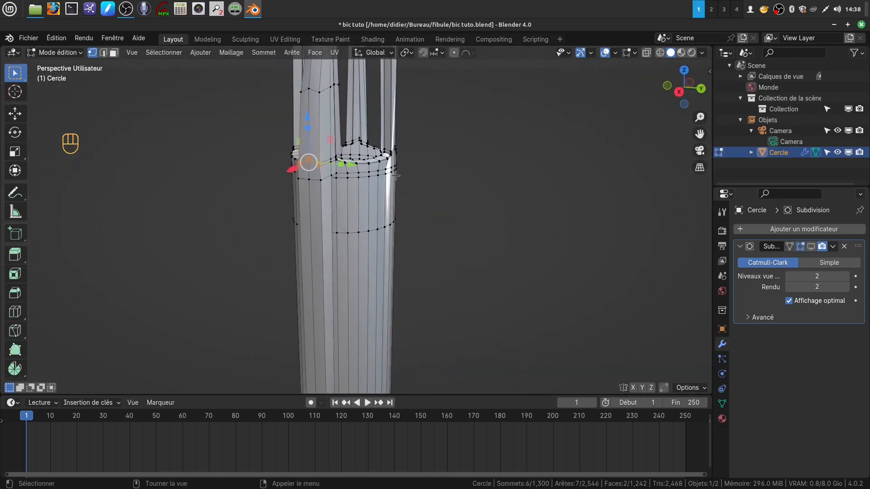
middle_click_drag(395, 175, 413, 203)
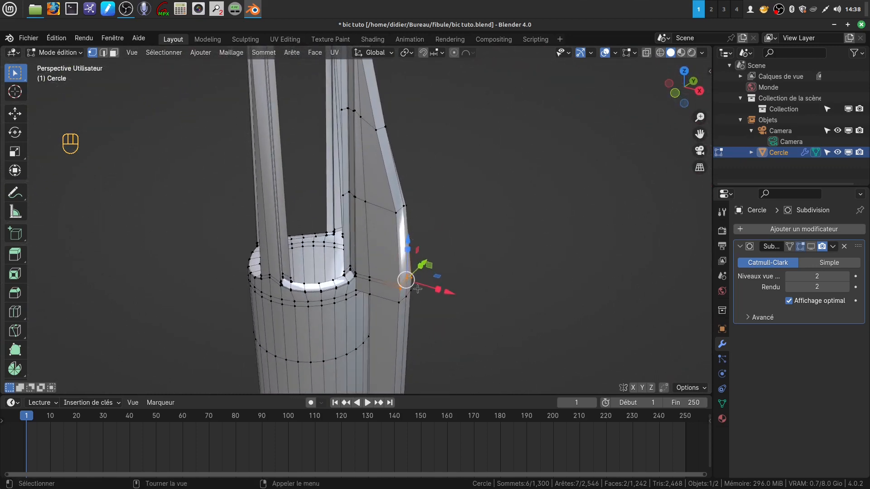
middle_click_drag(417, 288, 389, 71)
scroll(408, 280, "down", 2)
In front view, add a loop cut across the clip near its lower end with a slide factor of about -0.873.
key("KP_1")
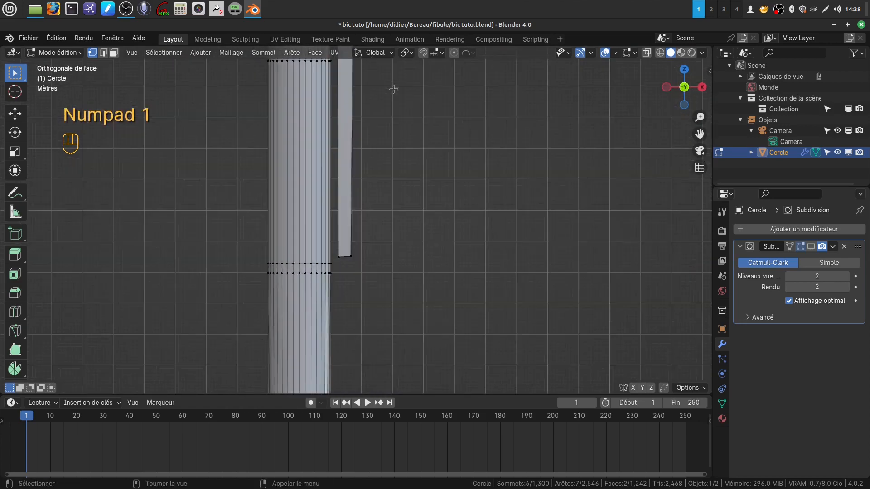
scroll(395, 88, "up", 4)
middle_click_drag(403, 189, 412, 149, "shift")
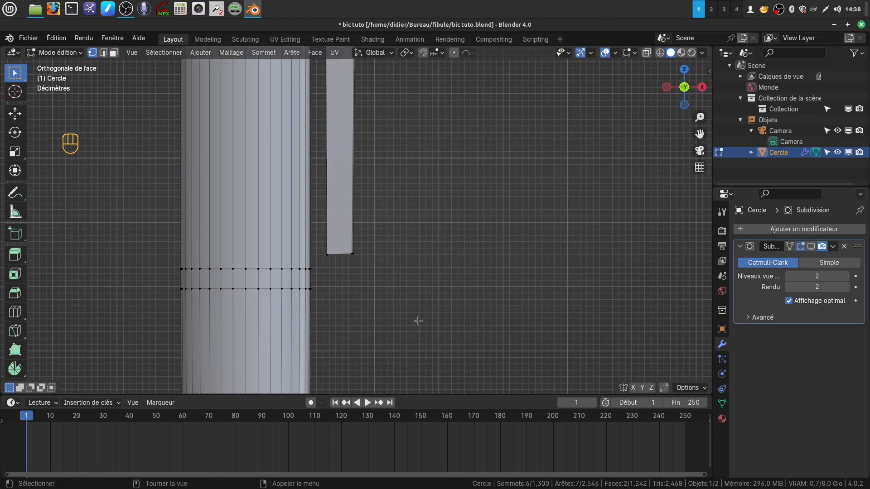
right_click(434, 307)
key("Escape")
key("ctrl")
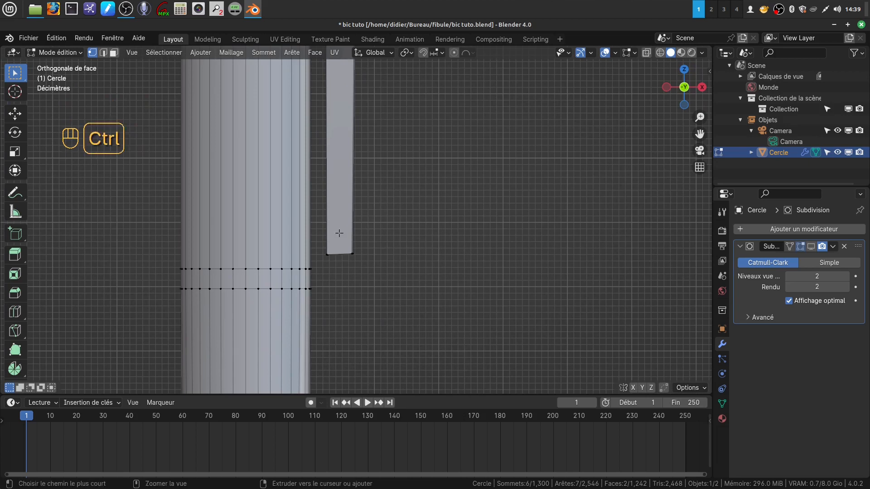
key("ctrl+r")
left_click(339, 233)
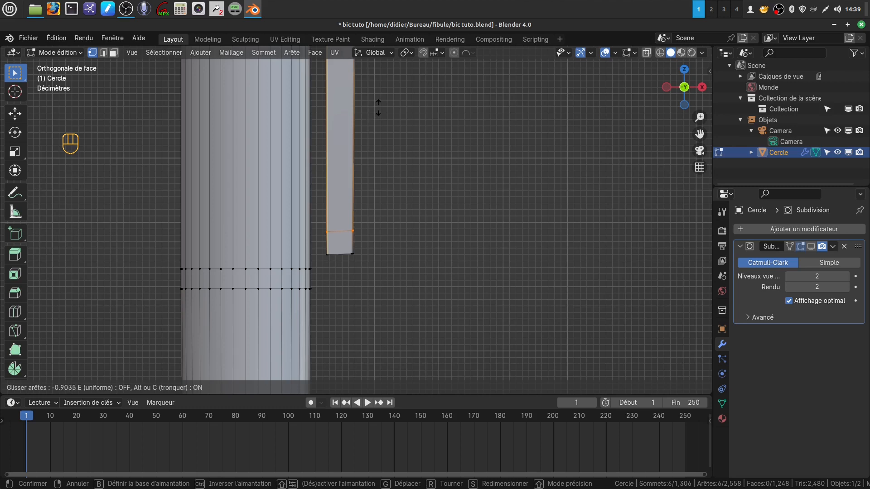
left_click(380, 98)
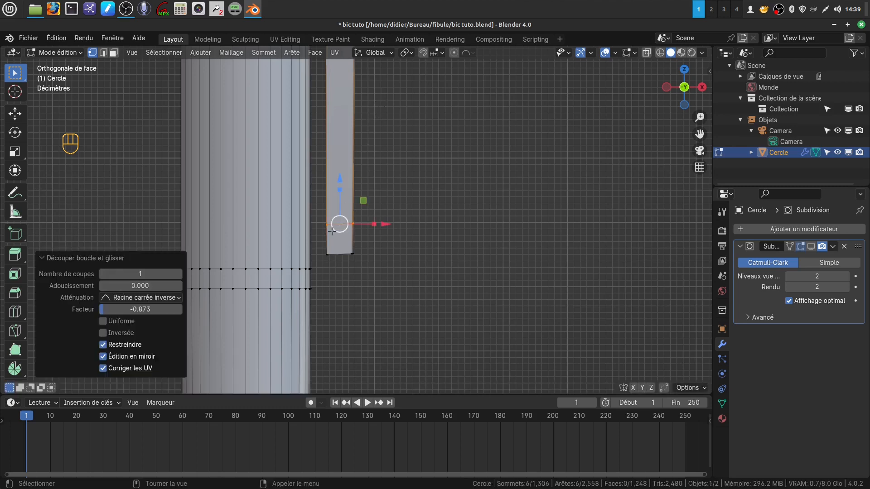
Add a second loop cut between the first cut and the clip's lower end with a factor of 0.324.
key("ctrl")
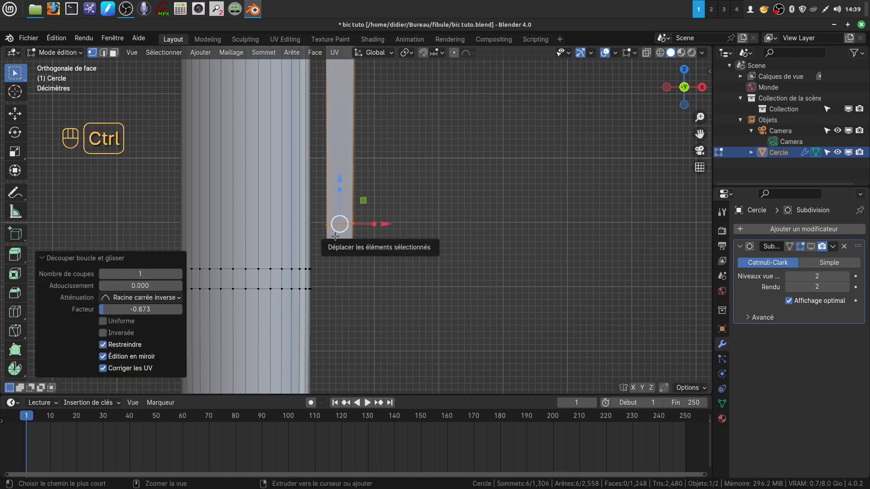
key("ctrl+r")
left_click(335, 237)
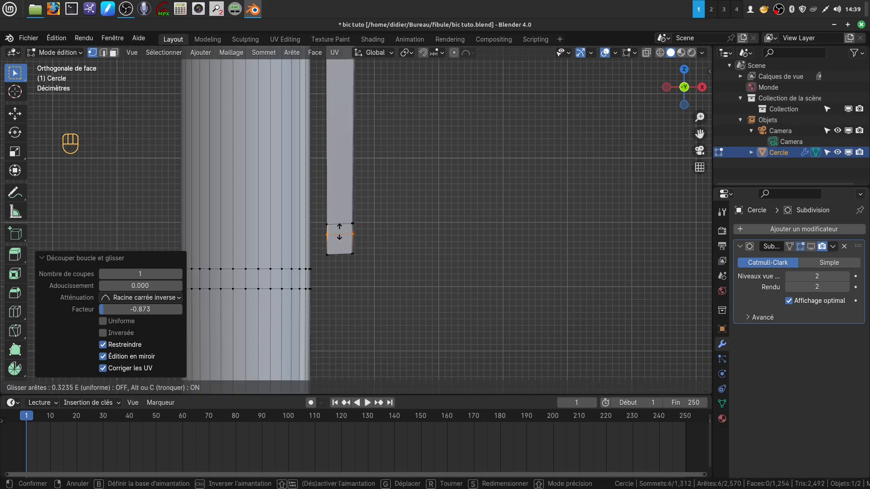
left_click(339, 231)
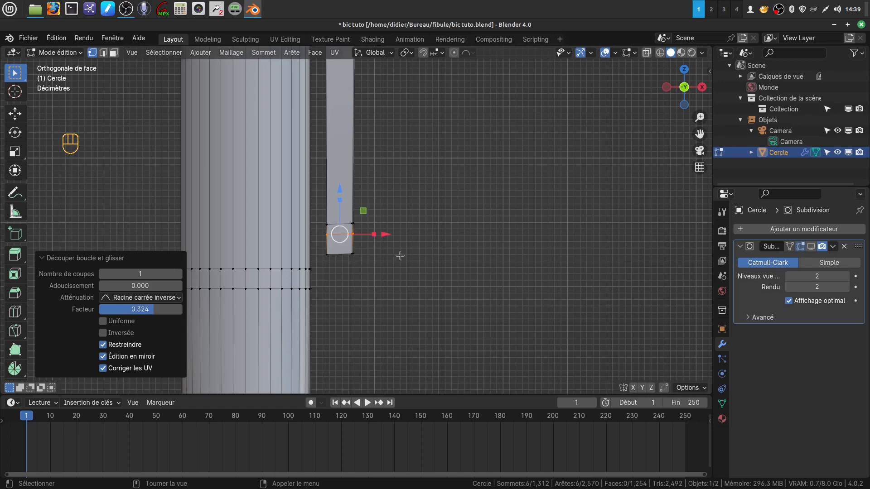
In wireframe, select the inner vertices of the second loop cut and move them about 0.176 m toward the pen body along X.
key("a")
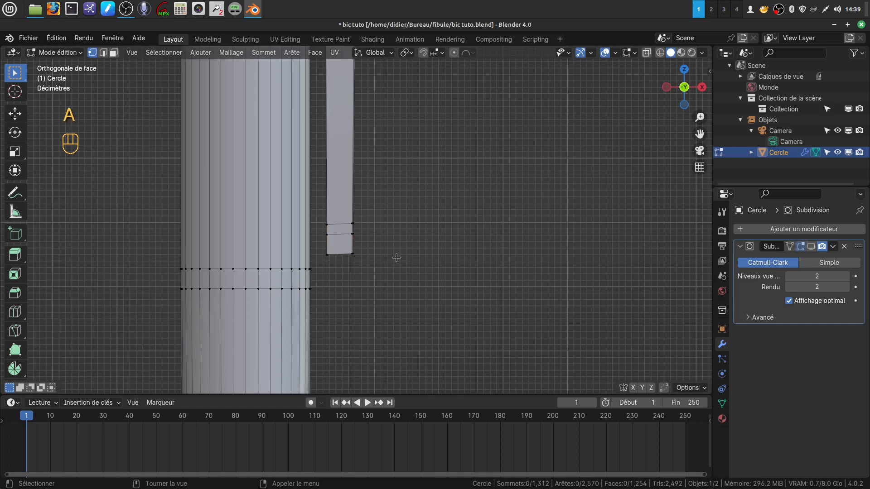
key("alt+z")
key("b")
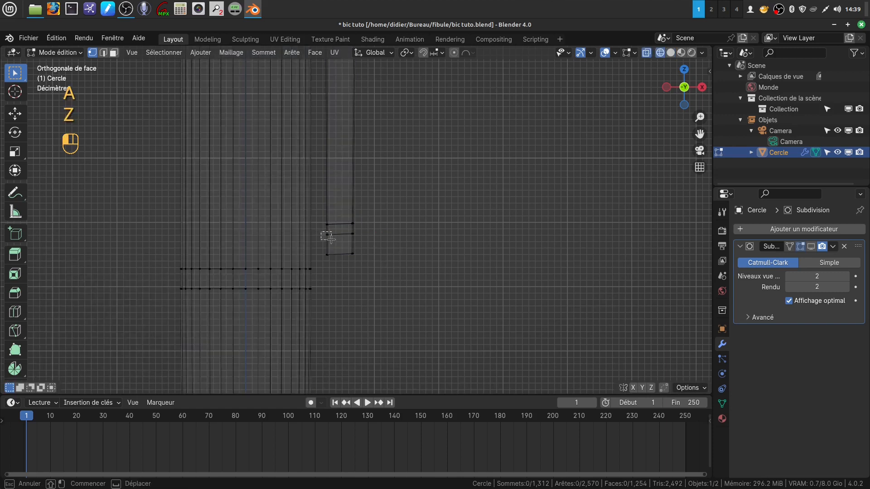
left_click_drag(322, 231, 367, 235)
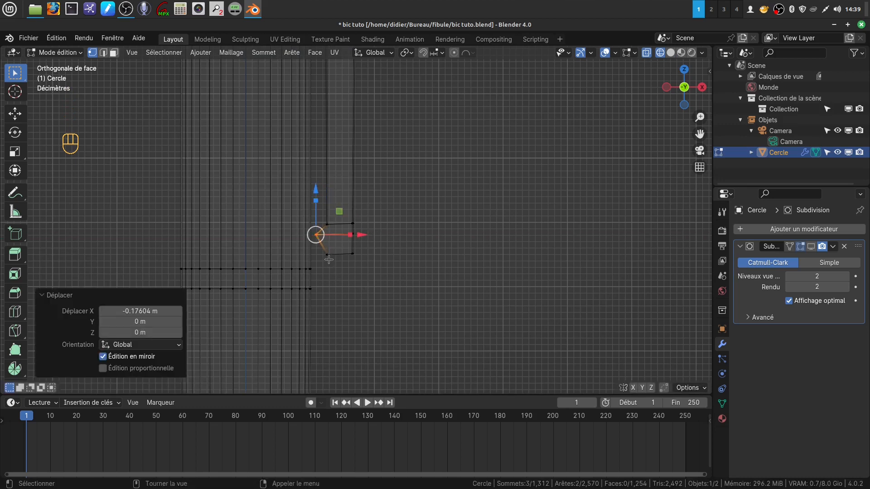
Lower the outer vertices of the clip's end about 0.331 m along Z to form a point.
left_click(353, 254)
key("g")
key("z")
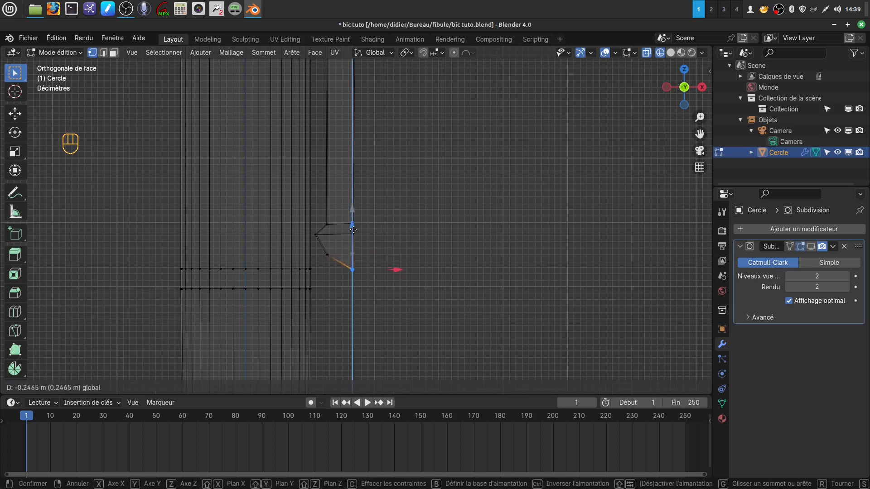
left_click(364, 260)
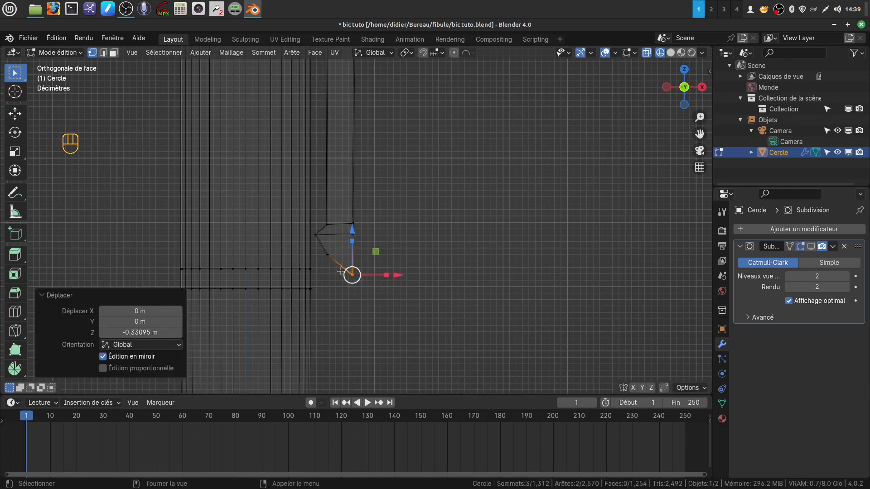
Shift the clip end's inner vertices about 0.063 m outward along X and raise the first loop cut's inner vertices about 0.049 m along Z.
left_click(332, 266)
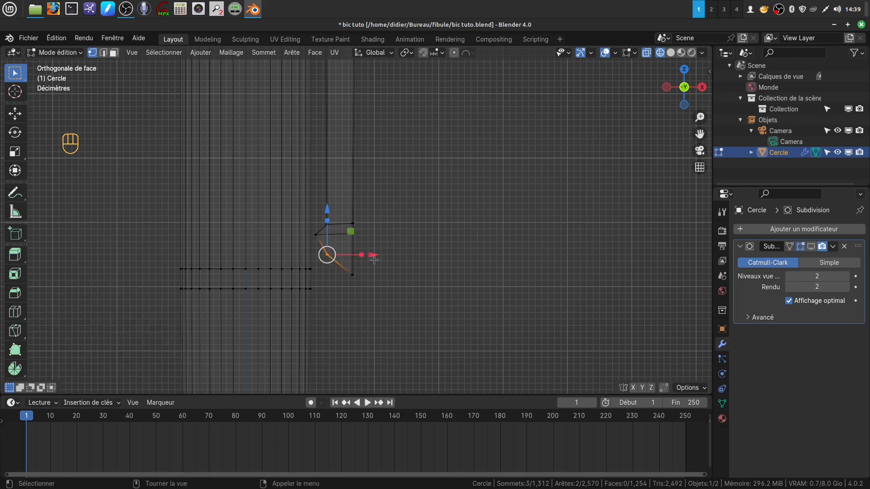
left_click_drag(373, 255, 377, 255)
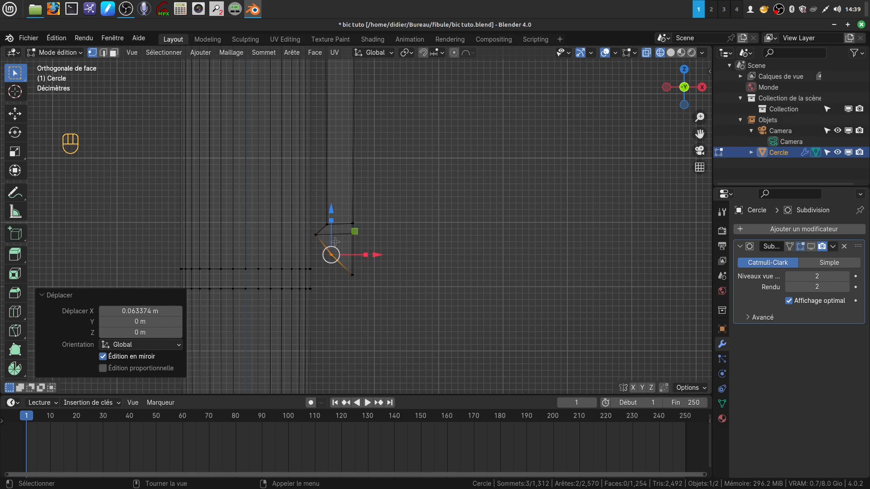
left_click_drag(325, 225, 330, 178)
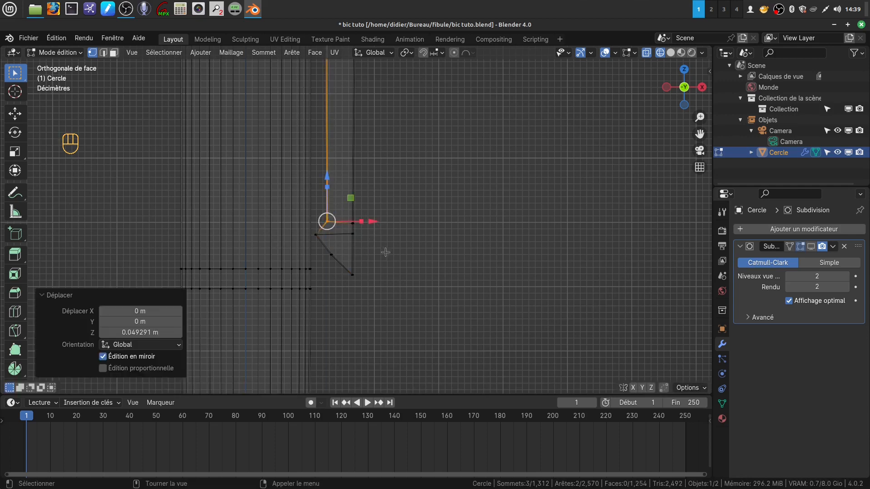
left_click(377, 261)
Select all vertices of the clip's hooked end in wireframe and raise them about 0.195 m along Z.
scroll(386, 228, "down", 3)
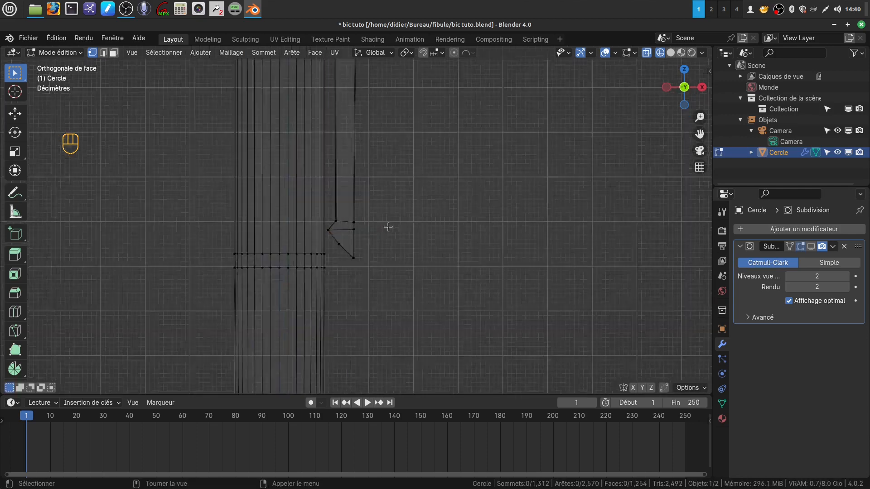
key("z")
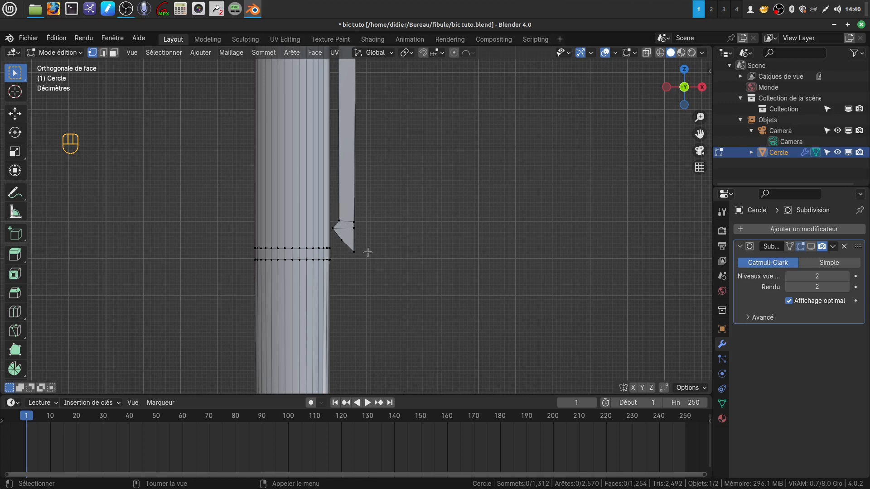
key("z")
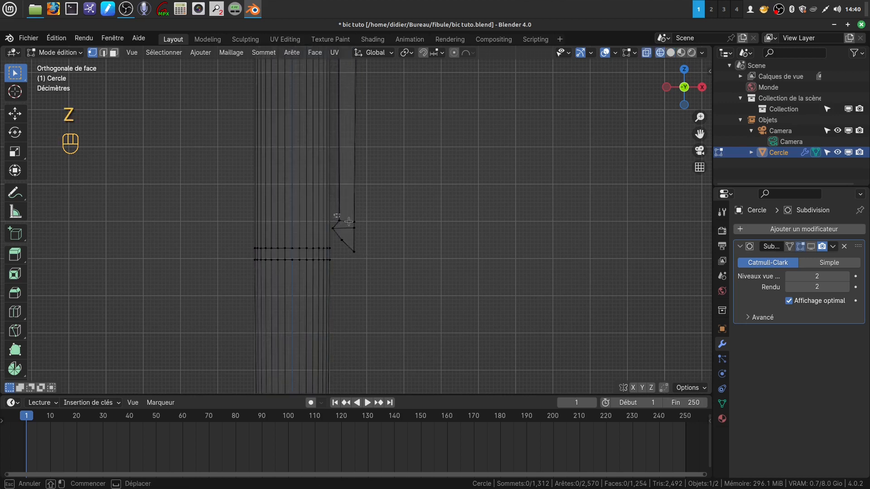
mouse_move(333, 214)
left_mouse_down()
mouse_move(374, 269)
mouse_move(360, 241)
left_mouse_up()
key("c")
right_click(359, 241)
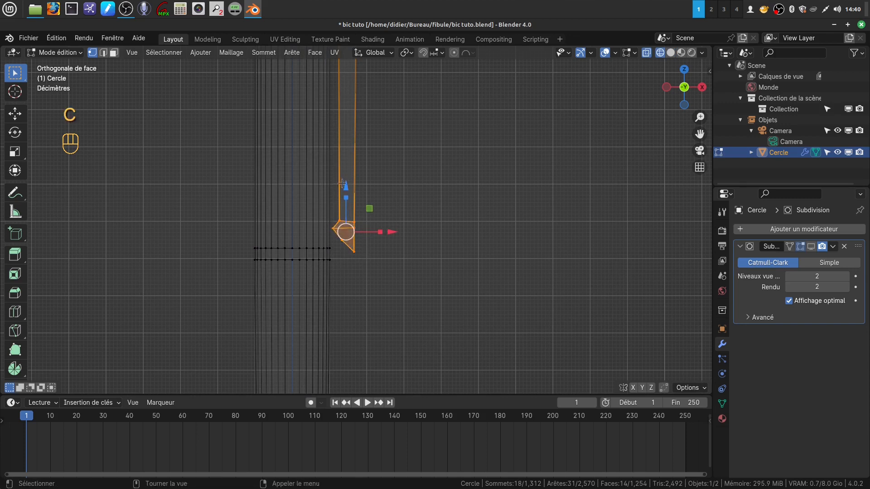
left_click_drag(342, 184, 342, 177)
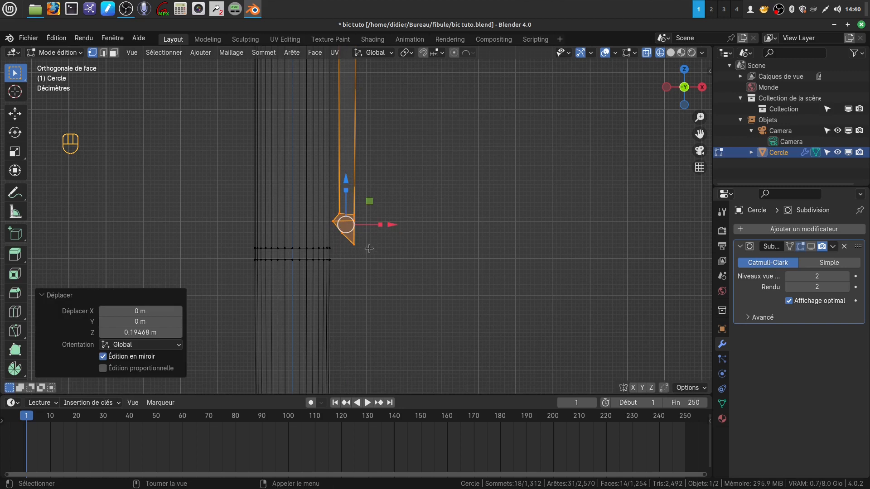
Return to solid shading in Object Mode and enable the Subdivision modifier's viewport display to smooth the pen.
key("z")
key("Tab")
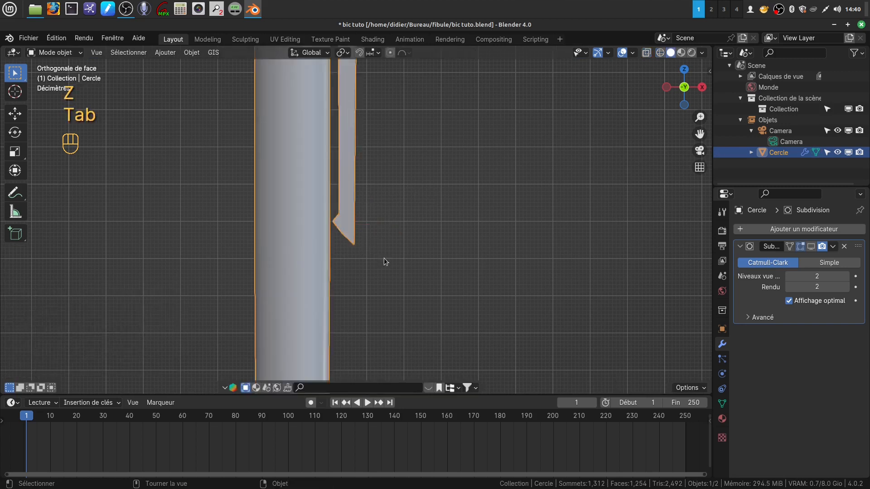
left_click(478, 223)
left_click(812, 247)
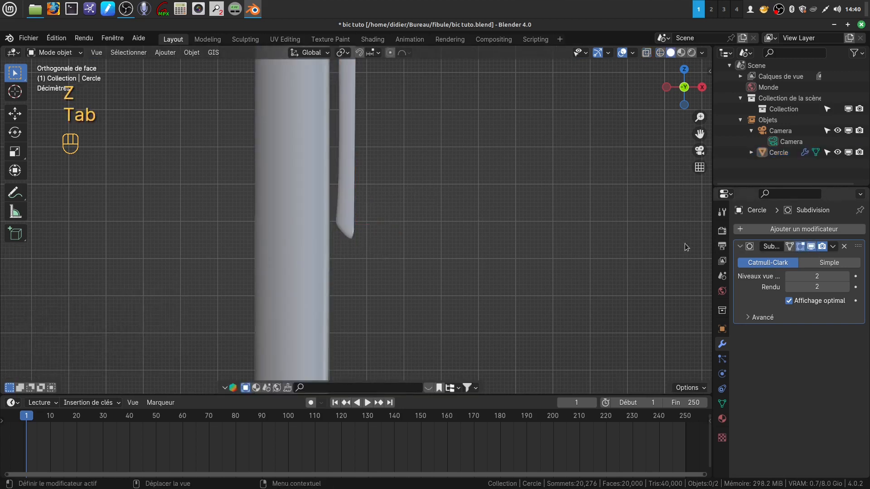
scroll(385, 234, "up", 2)
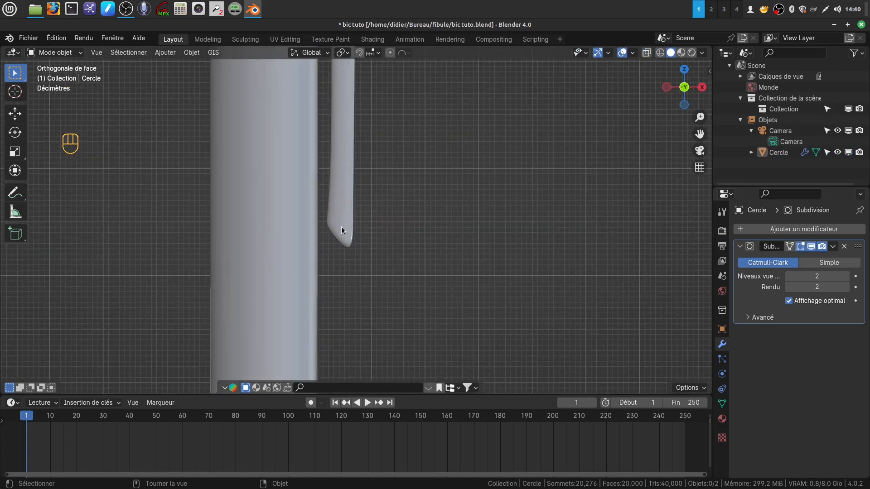
Add a loop cut around the clip just above its hooked end, with a slide factor of -0.968.
key("Tab")
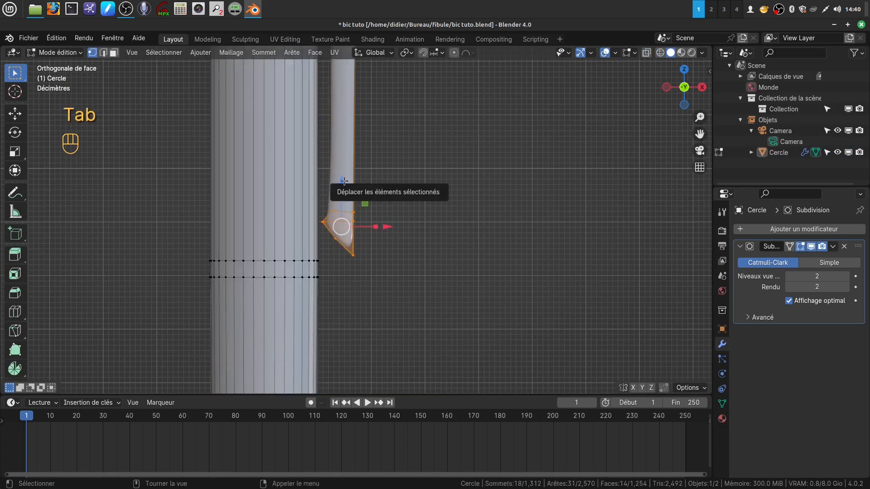
key("ctrl+r")
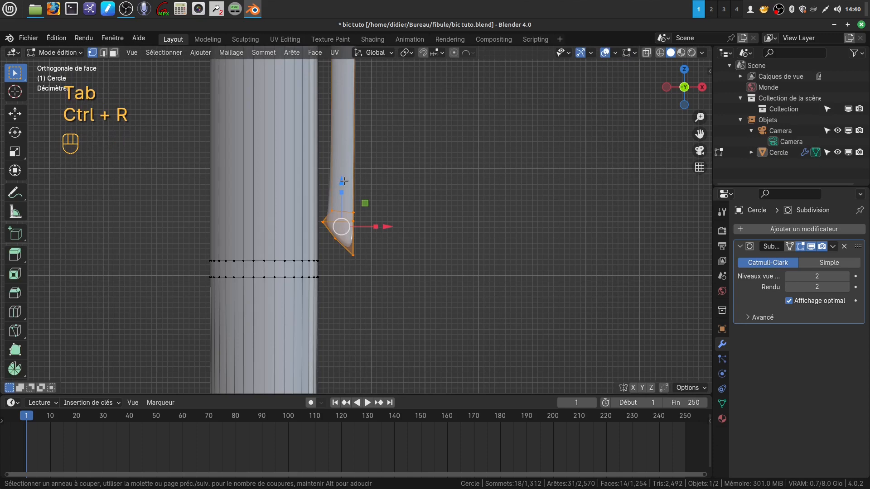
left_click(343, 213)
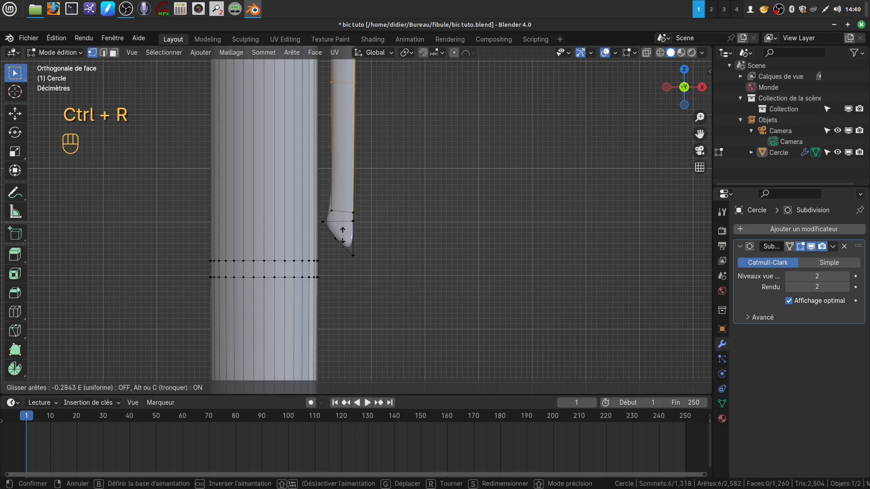
left_click(340, 356)
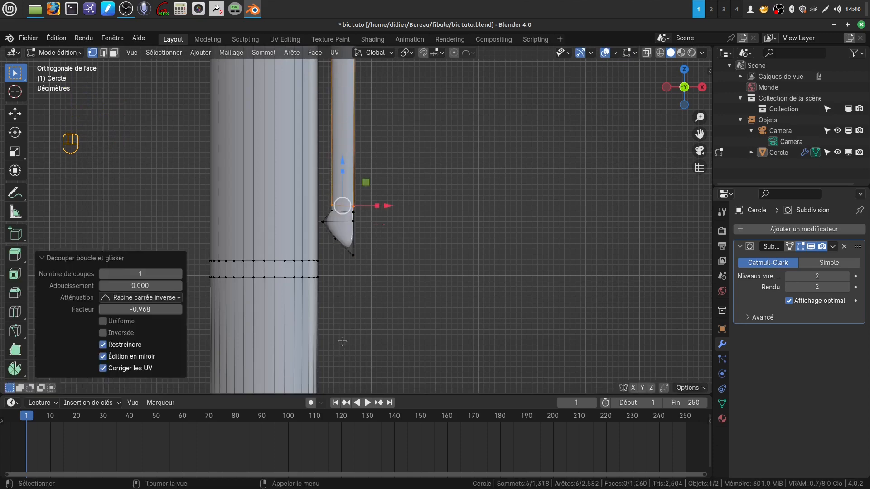
Bevel the edge loop through the hook's inward-pointing corner with a 0.0515 m offset and 2 segments.
scroll(350, 241, "up", 2)
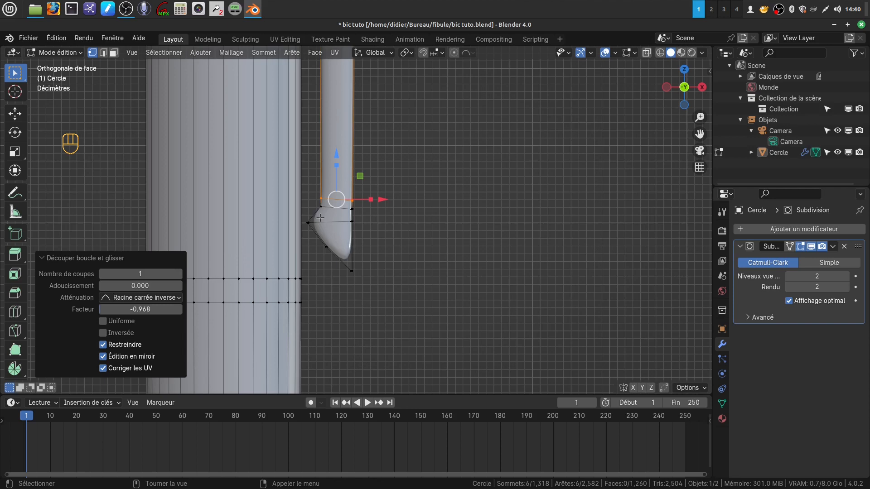
key("ctrl")
left_click(329, 222, "alt")
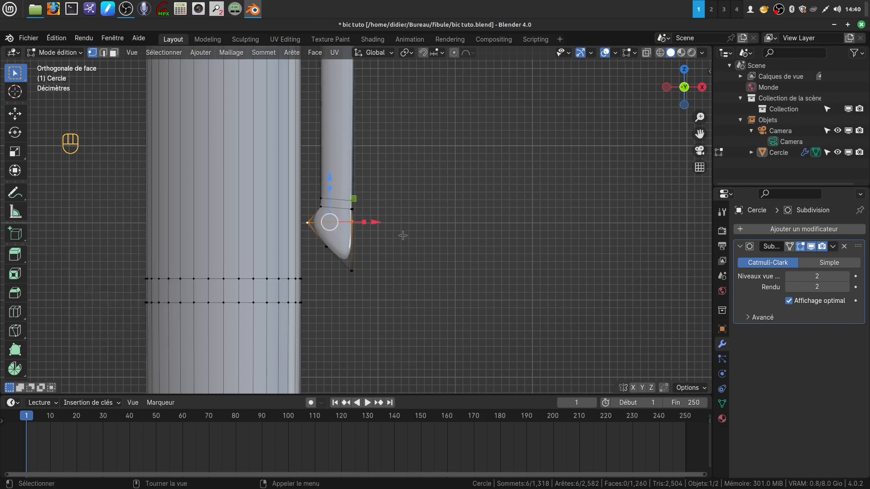
key("ctrl+b")
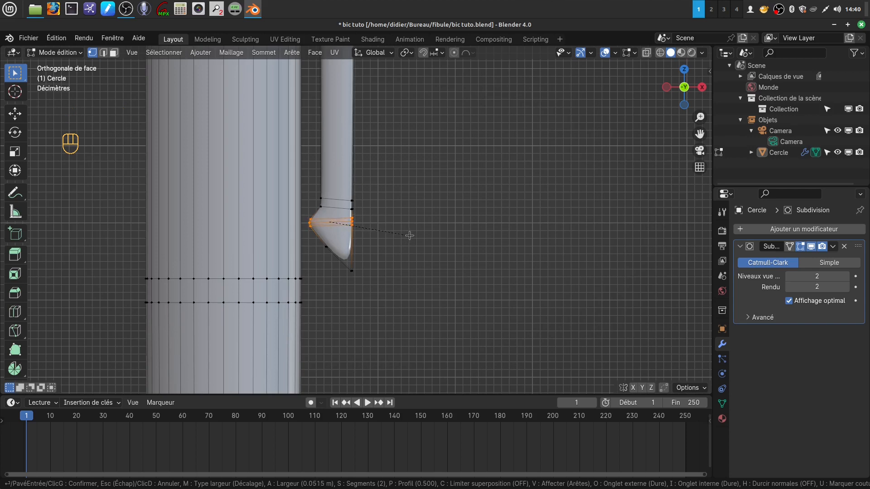
left_click(409, 235)
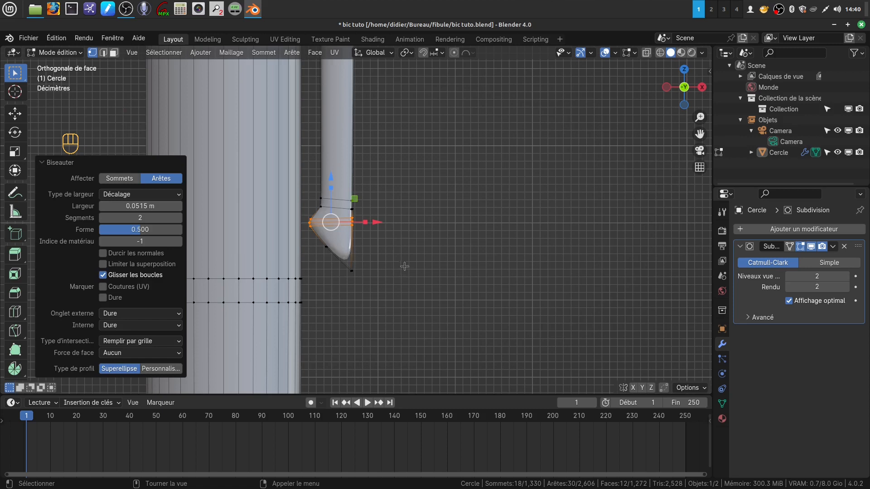
Examine the smoothed pen in Object Mode from several angles, including a close look where the clip joins the body.
key("a")
key("Tab")
middle_click_drag(390, 238, 271, 157)
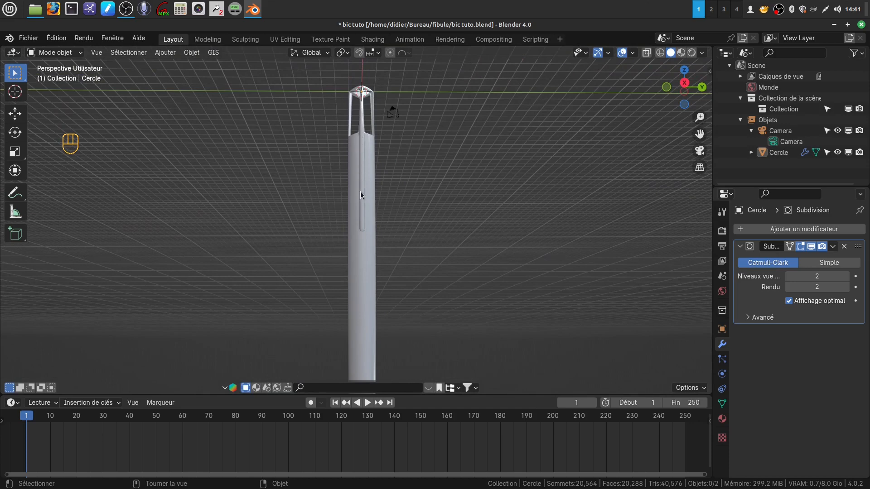
middle_click_drag(363, 239, 490, 270)
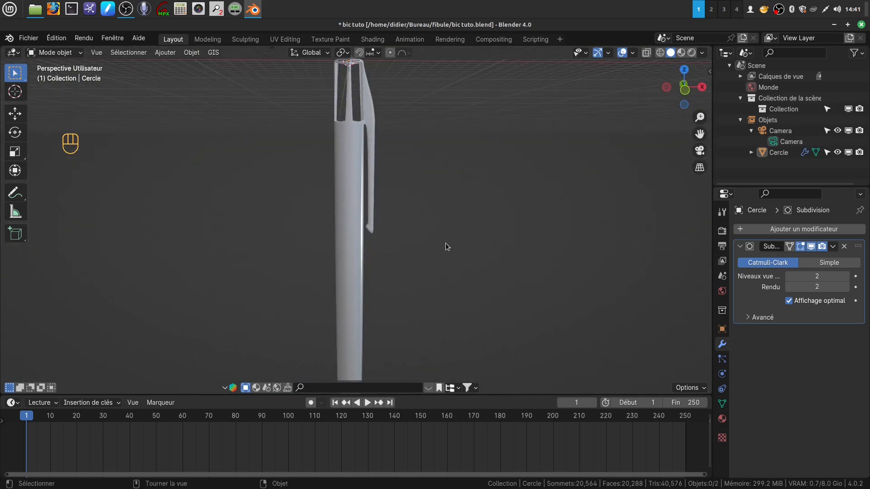
middle_click_drag(442, 224, 412, 284, "shift")
scroll(412, 284, "up", 6)
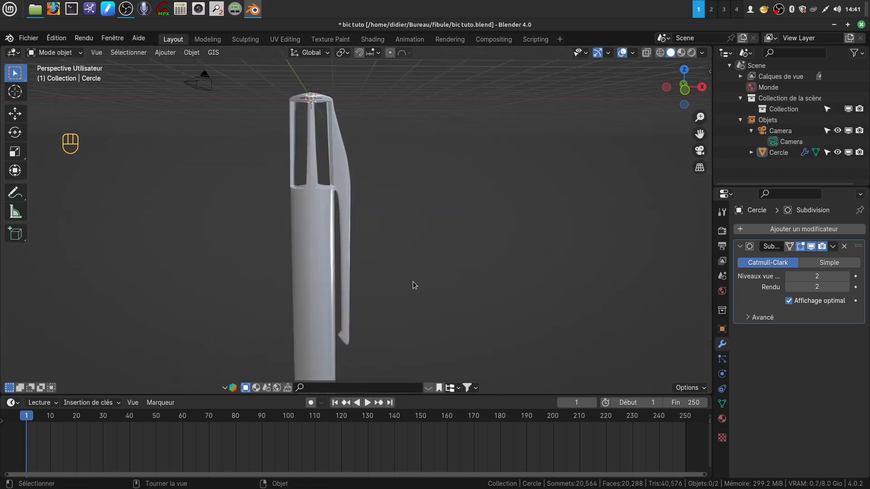
middle_click_drag(334, 189, 356, 214, "shift")
scroll(371, 244, "up", 3)
middle_click_drag(373, 245, 306, 134)
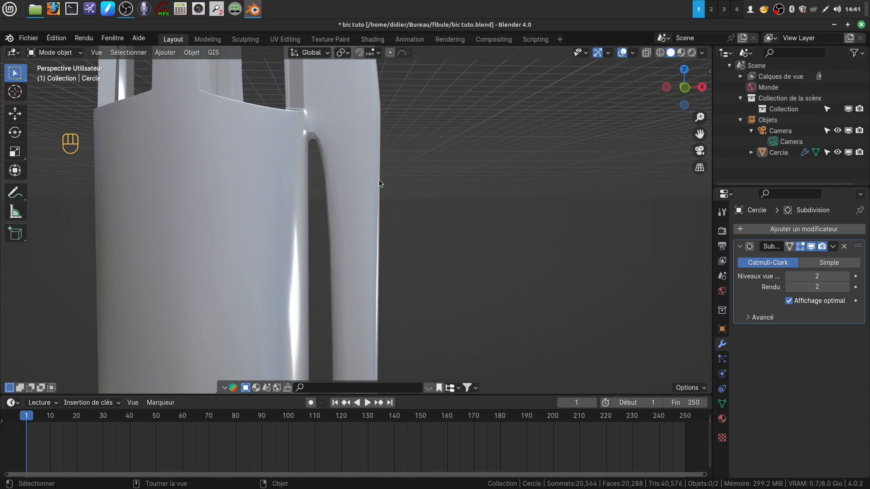
middle_click_drag(379, 179, 403, 228)
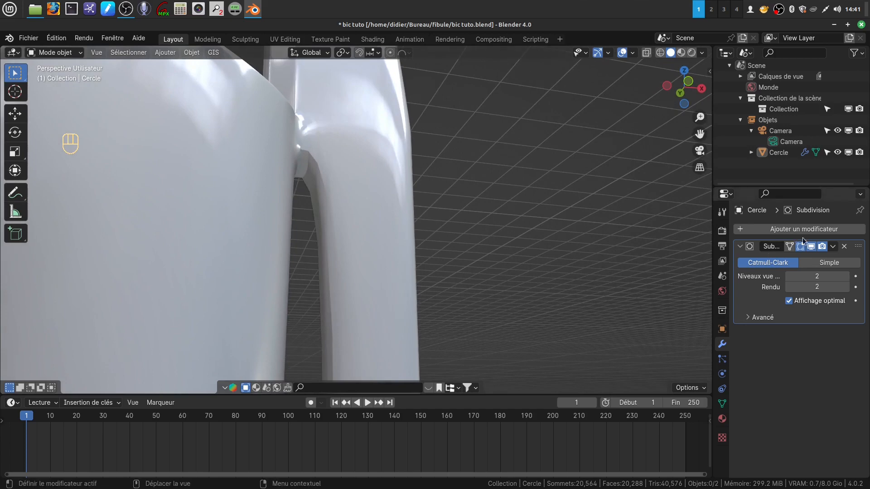
Hide the subdivision in the viewport and, in wireframe front view, lower the clip's inner corner vertices near the body along Z.
left_click(811, 248)
key("Tab")
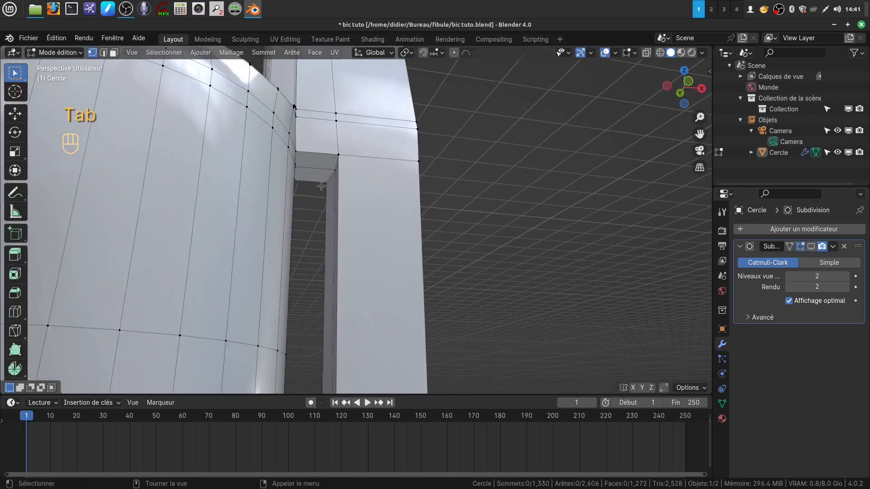
middle_click_drag(369, 237, 334, 203)
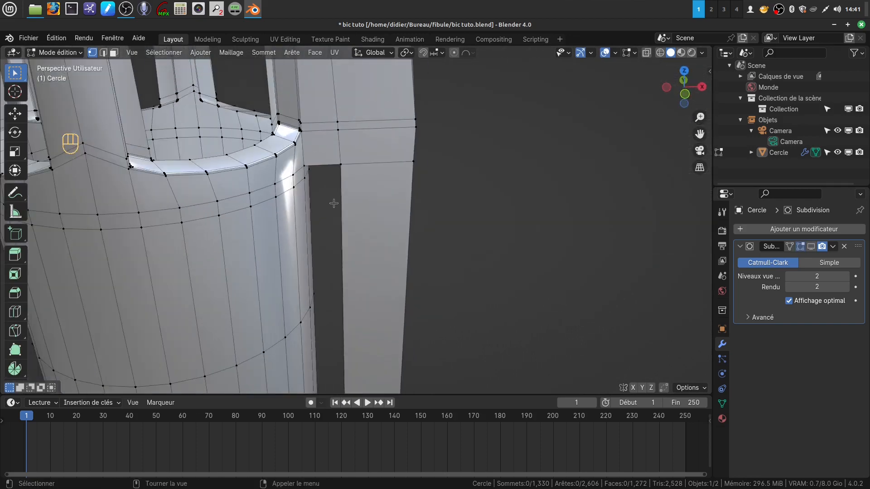
key("KP_1")
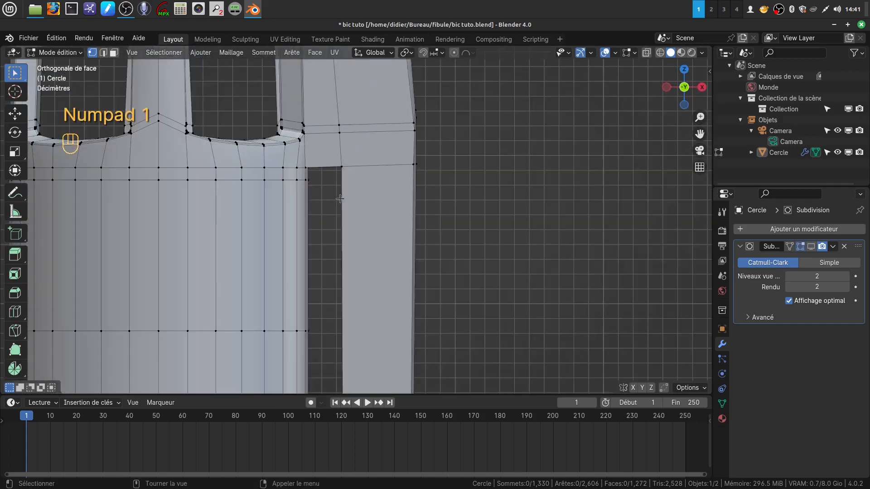
key("z")
left_click_drag(332, 161, 353, 180)
left_click_drag(344, 138, 344, 157)
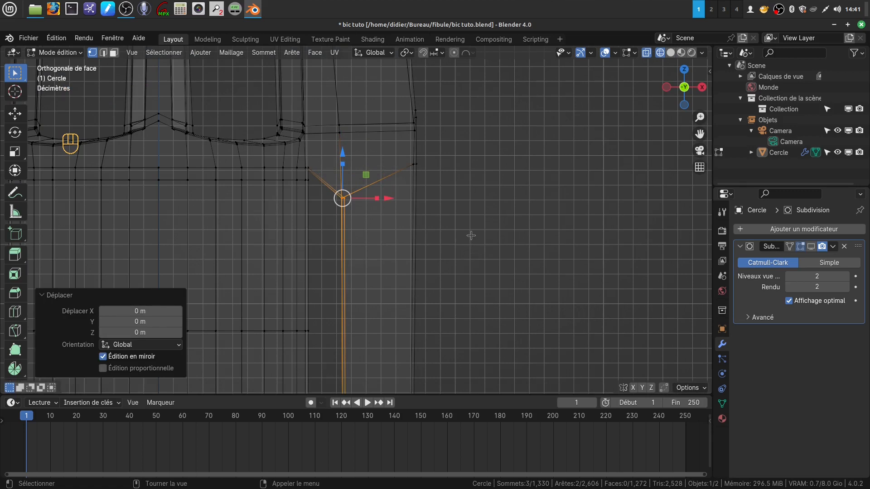
Show the subdivision in solid shading and compare the reshaped clip junction in Object and Edit Mode.
left_click(811, 246)
key("z")
key("Tab")
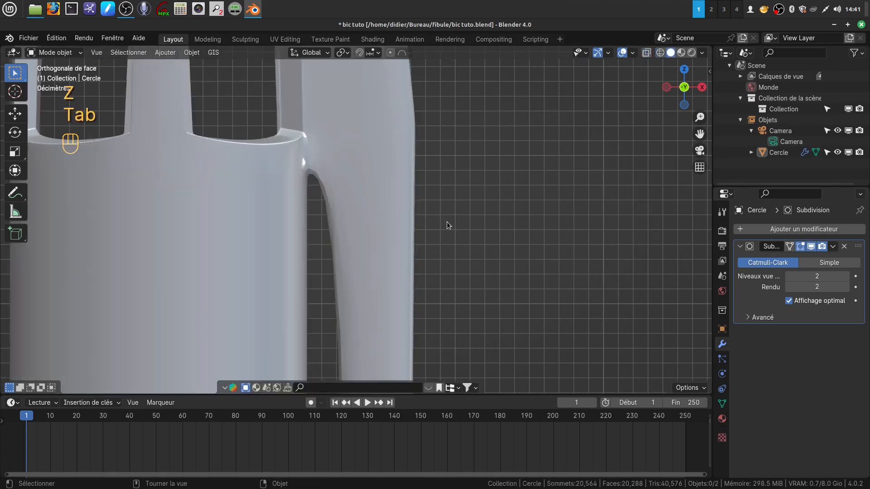
key("Tab")
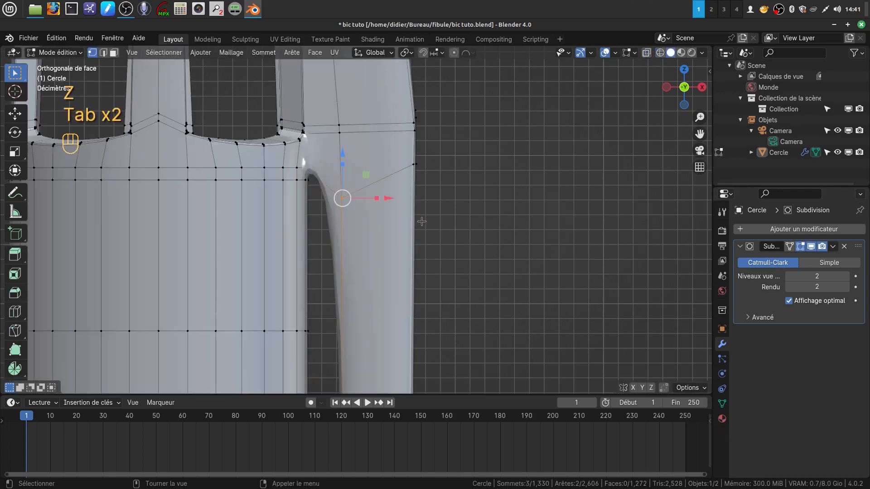
key("Tab")
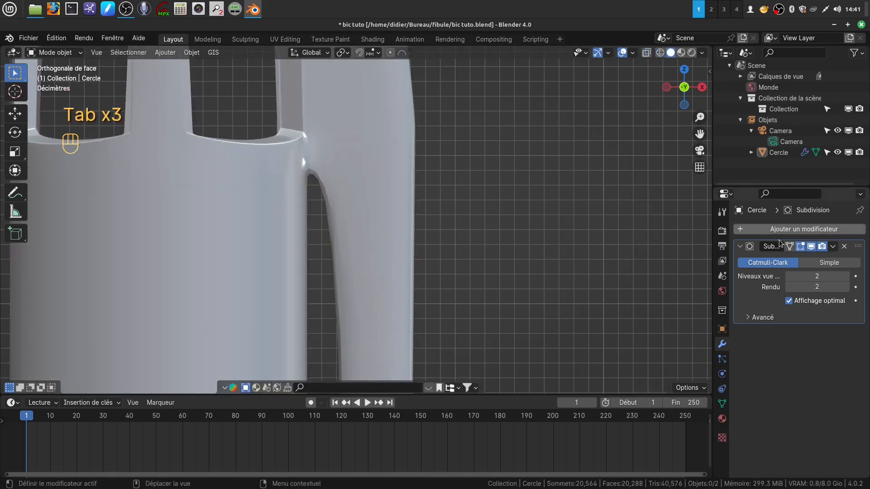
Hide the viewport subdivision and add a loop cut across the clip below its junction with the body, with factor 0.855.
left_click(811, 247)
middle_click_drag(425, 241, 375, 183)
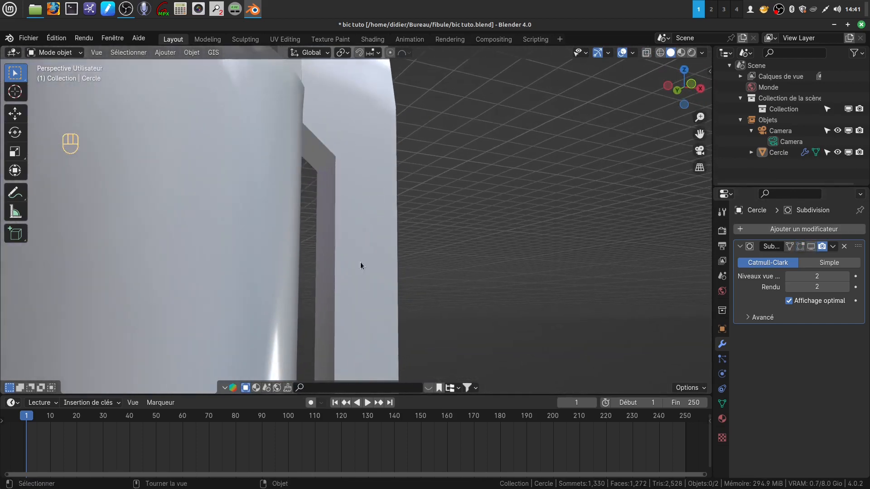
scroll(361, 262, "up", 2)
middle_click_drag(318, 208, 355, 243, "shift")
key("Tab")
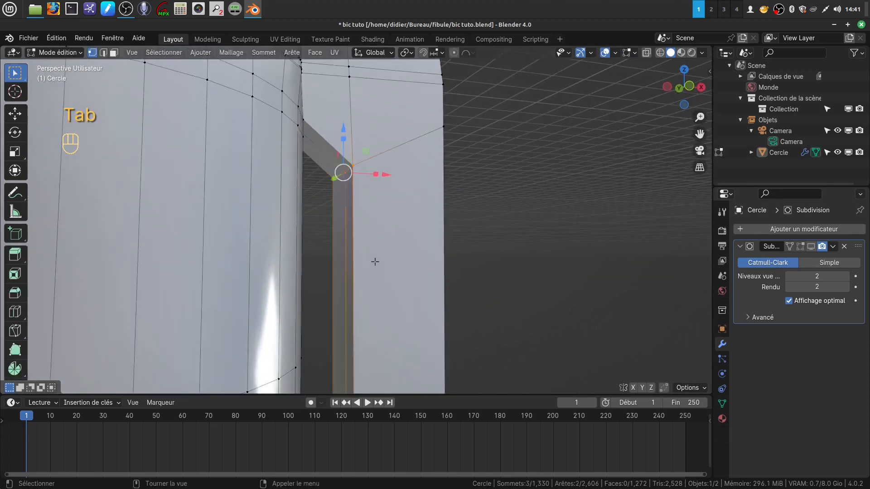
key("ctrl+r")
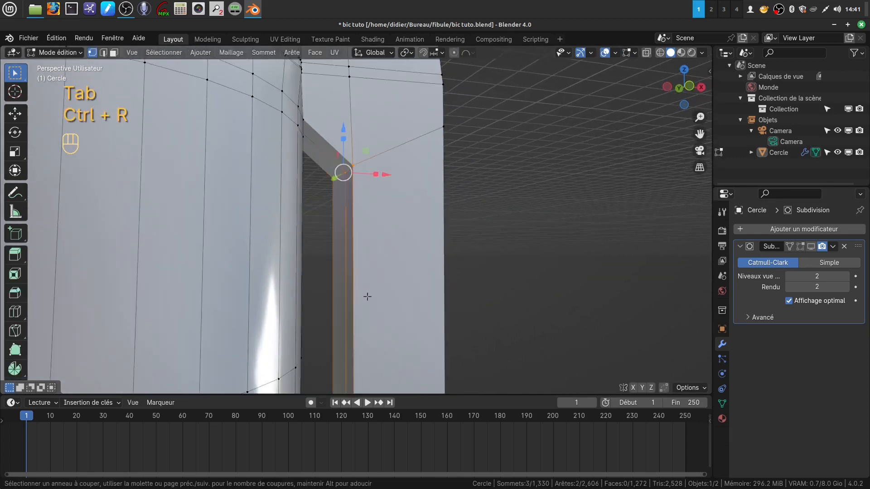
left_click(364, 247)
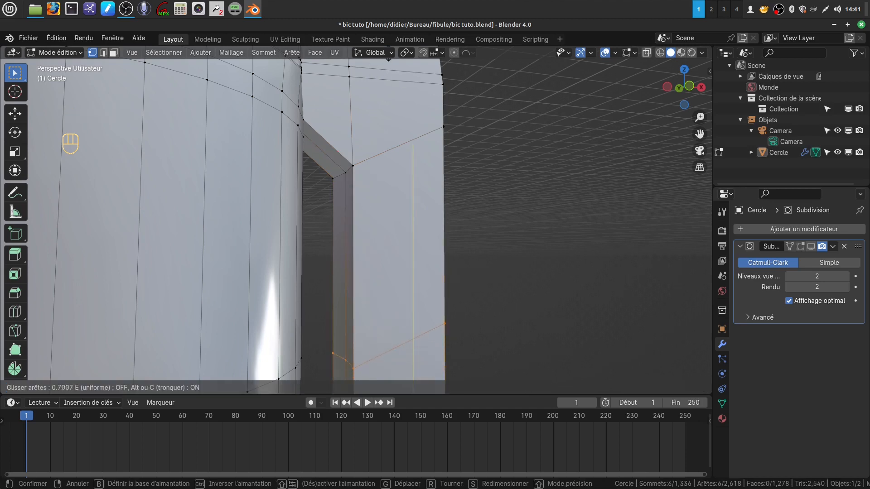
left_click(419, 268)
Slide the clip's new edge loop slightly farther down the clip with a factor of -0.035.
middle_click_drag(418, 268, 380, 279)
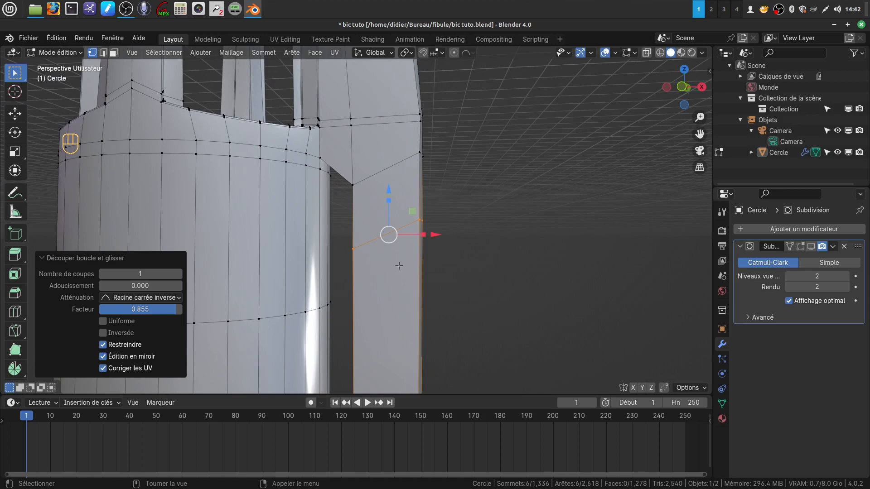
key("g")
key("g")
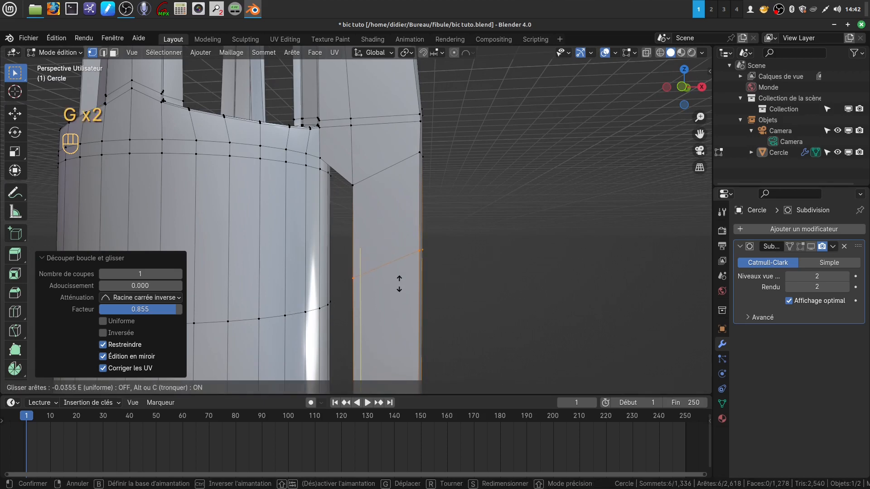
left_click(399, 284)
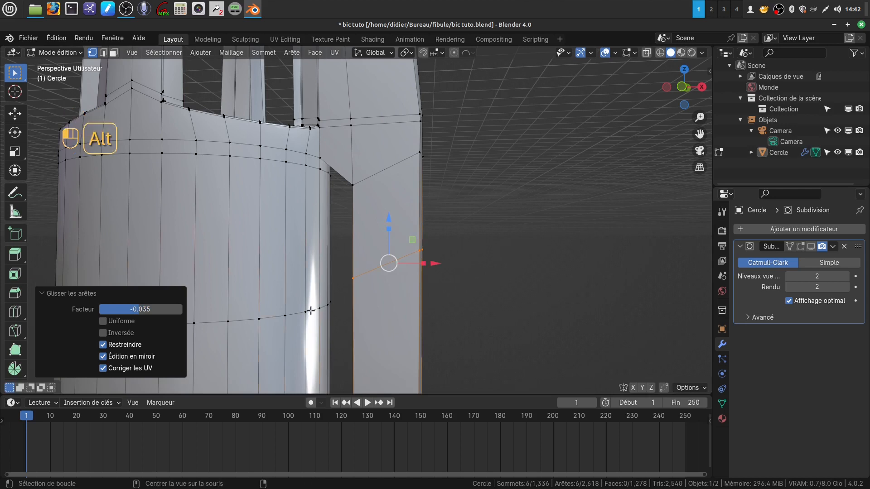
Select the body's horizontal edge loop beside the clip and slide it up by factors 0.150 and 0.059, level with the clip's loop.
left_click(312, 311, "alt")
key("g")
key("g")
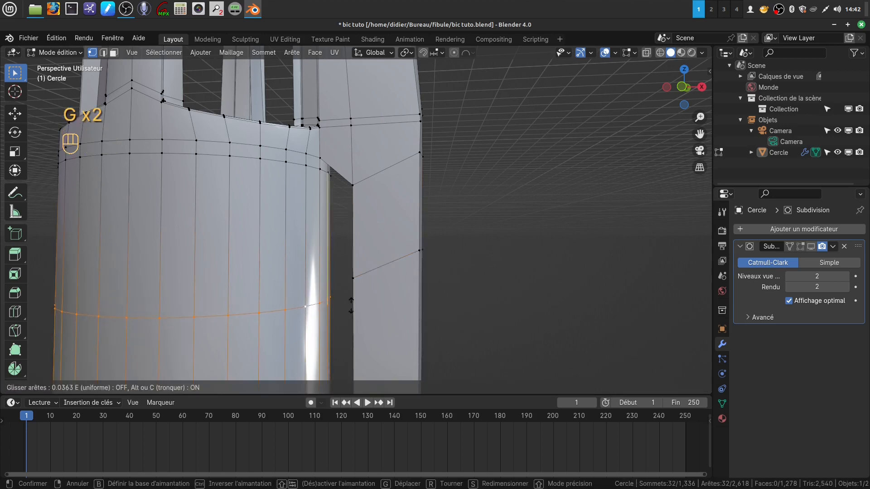
left_click(353, 249)
key("KP_1")
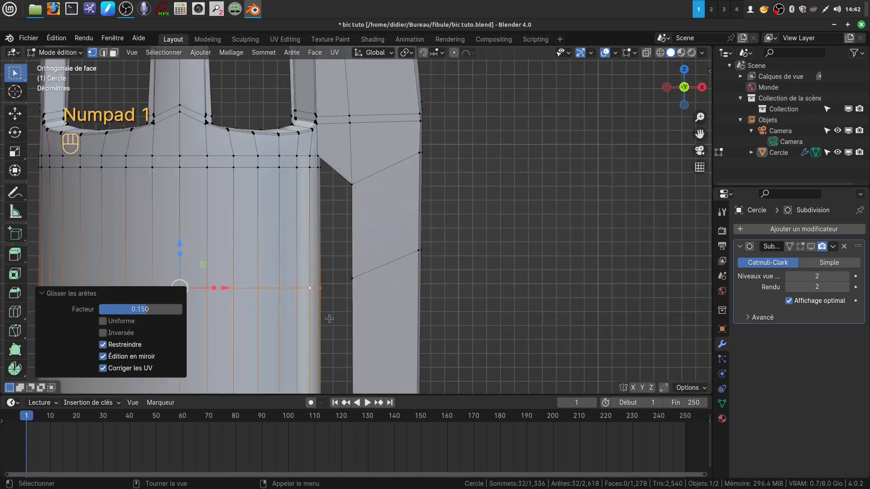
key("g")
key("g")
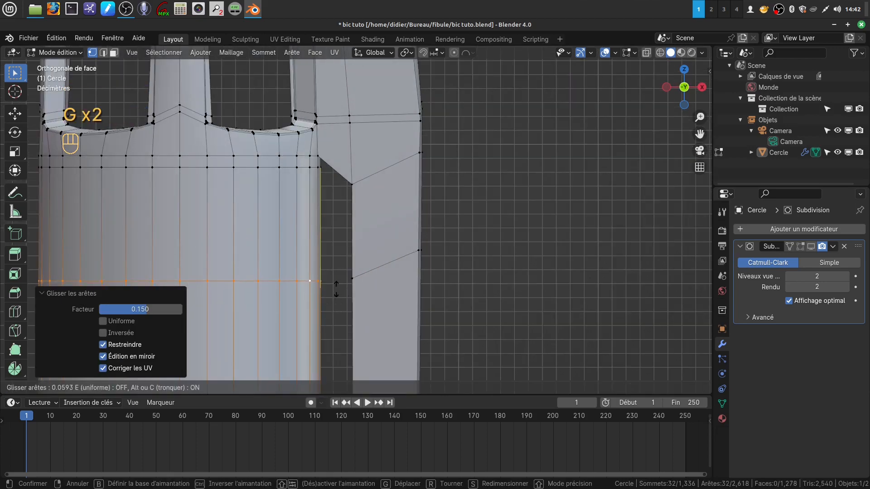
left_click(336, 289)
Add two centred lengthwise loop cuts through the clip's inner face, one on each side of its middle edge, with factor 0.000.
middle_click_drag(336, 289, 351, 301)
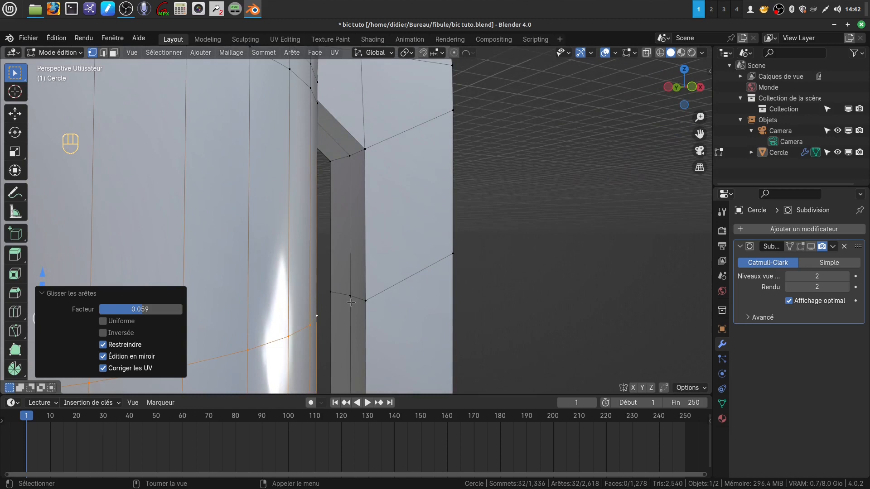
key("ctrl+r")
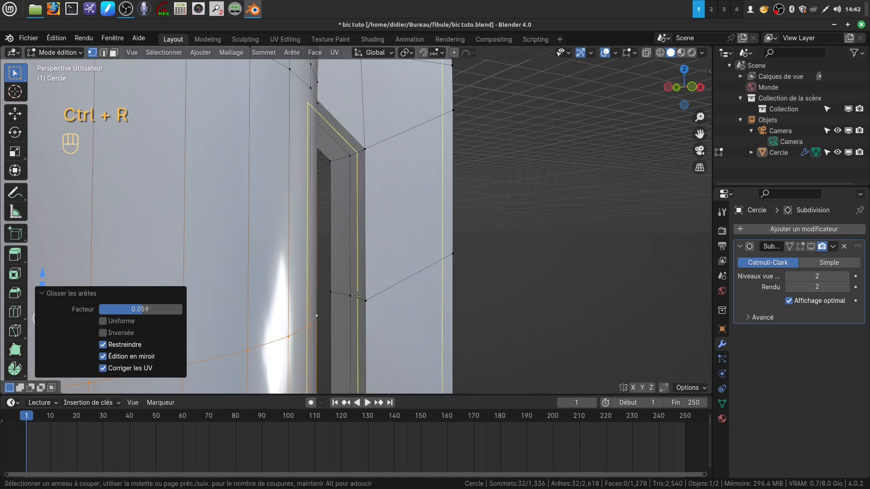
left_click(357, 296)
right_click(338, 303)
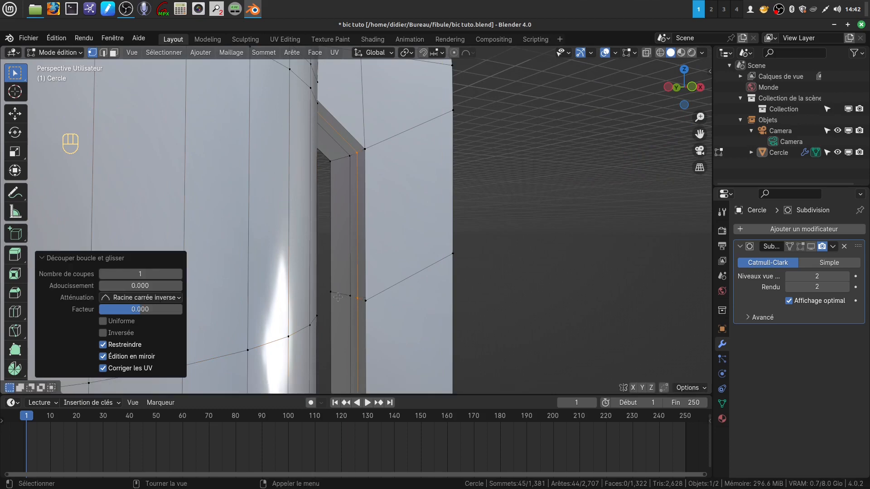
key("ctrl")
key("ctrl+r")
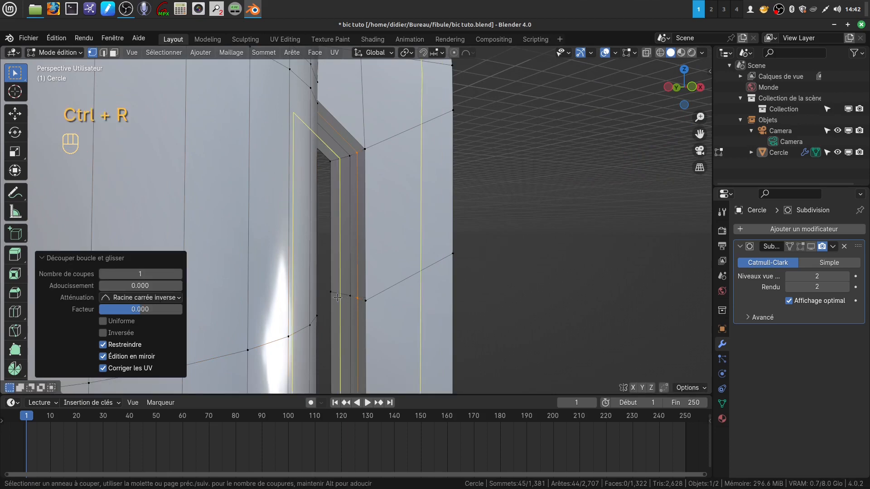
left_click(338, 297)
right_click(342, 297)
middle_click_drag(343, 298, 371, 265)
scroll(300, 292, "up", 2)
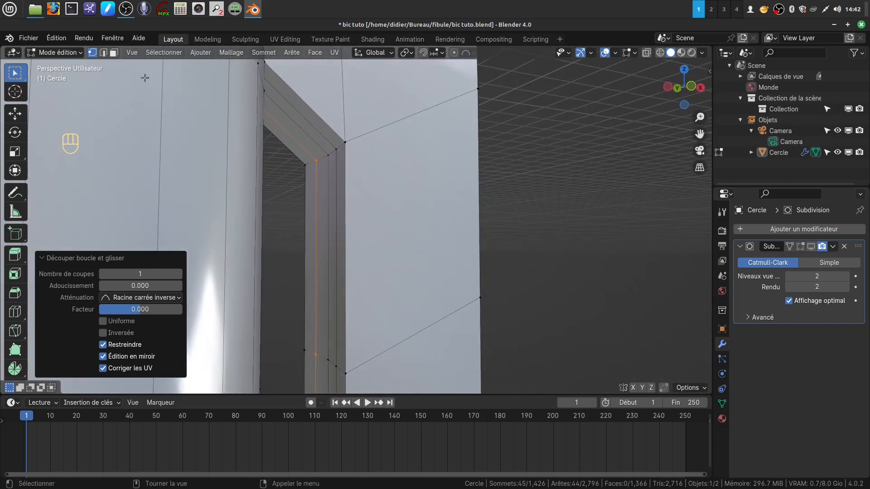
Delete the eight facing central faces below the junction, four on the clip's inner side and four on the adjacent body side.
left_click(113, 52)
left_click(308, 140)
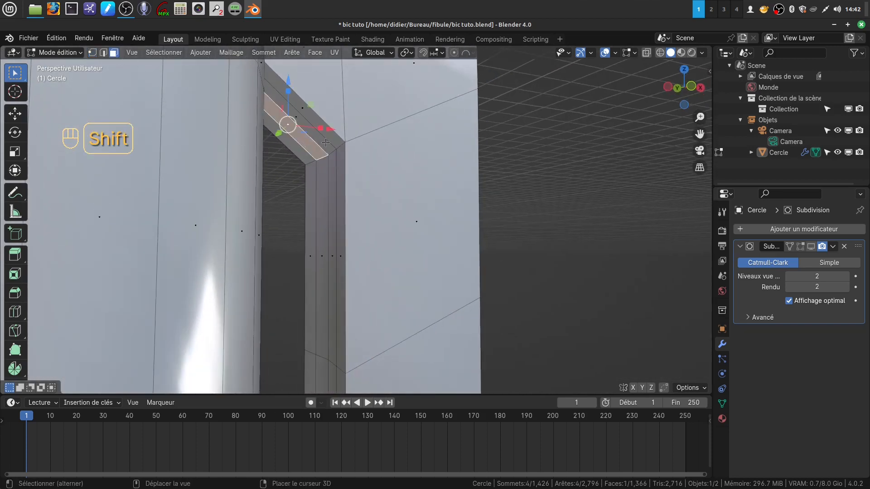
left_click(290, 100, "shift")
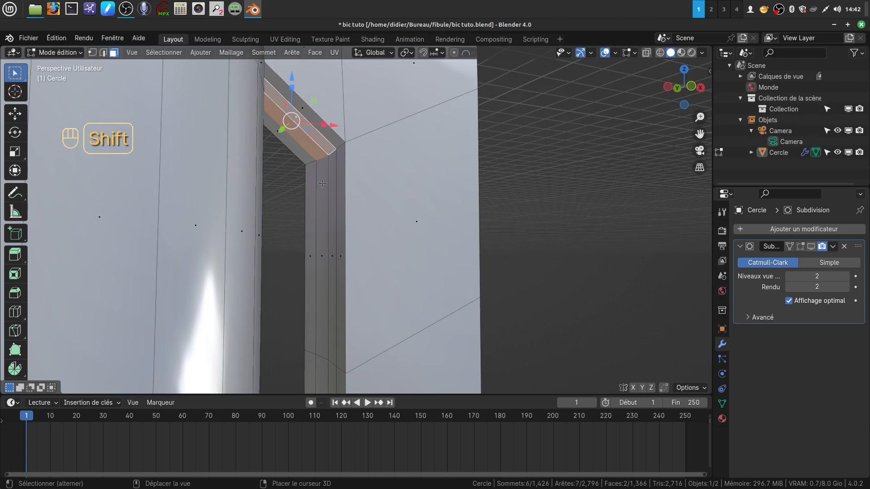
left_click(331, 225, "shift")
left_click(319, 236, "shift")
middle_click_drag(319, 236, 290, 164)
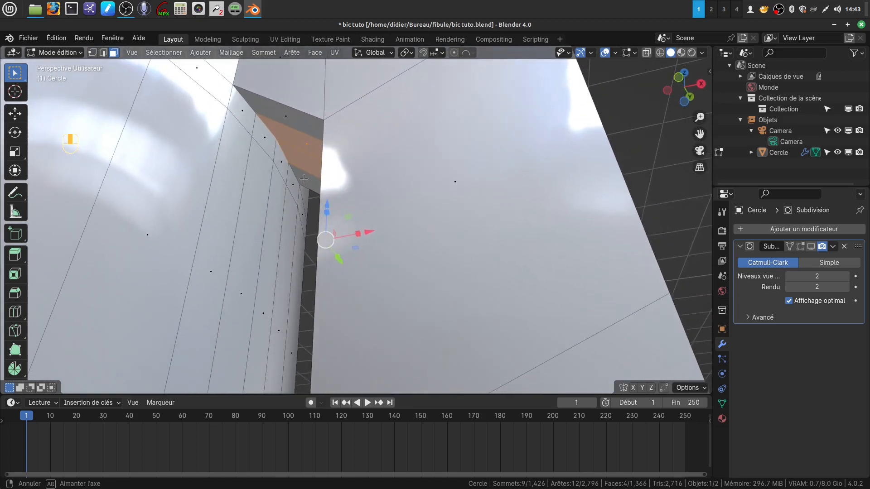
left_click(272, 149, "shift")
left_click(280, 159, "shift")
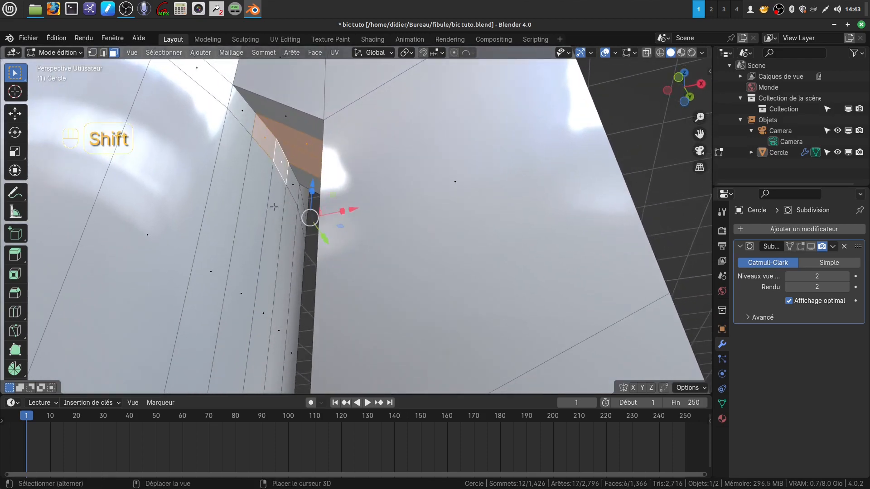
left_click(260, 226, "shift")
left_click(273, 234, "shift")
scroll(274, 237, "down", 4)
middle_click_drag(322, 318, 285, 328)
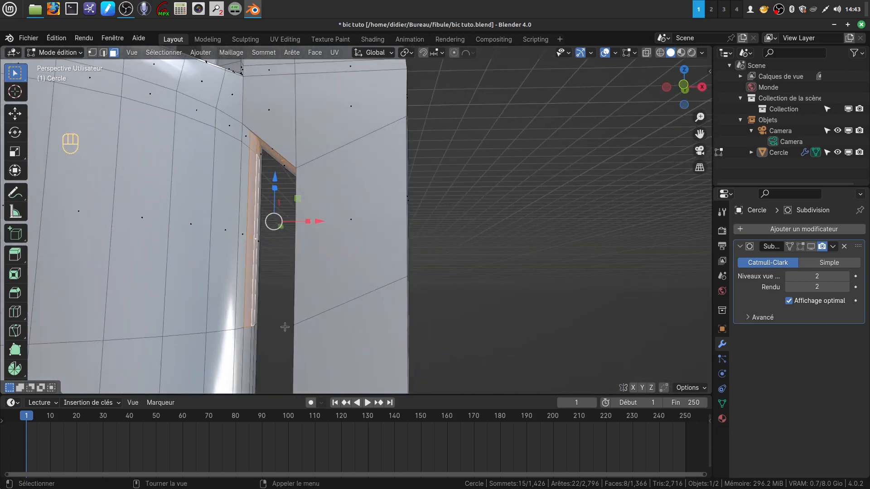
key("x")
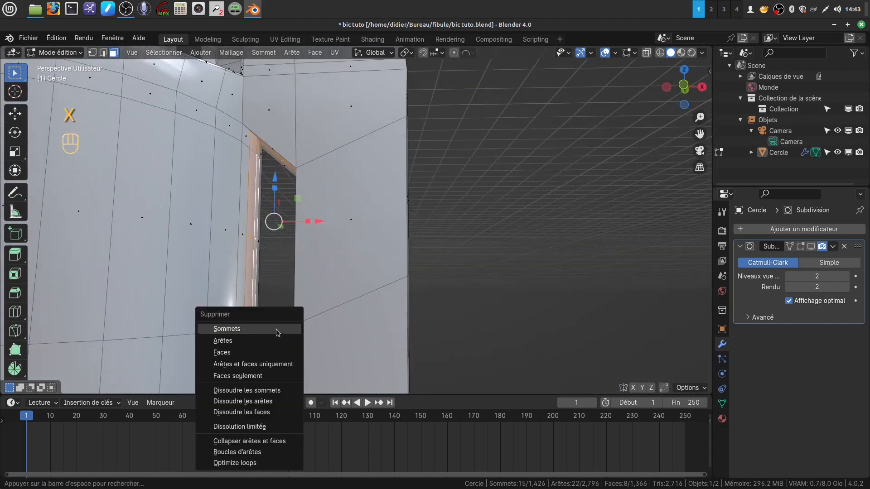
left_click(252, 353)
Fill the rear side of the gap between clip and body with a face from its bordering edges.
middle_click_drag(251, 342, 268, 157)
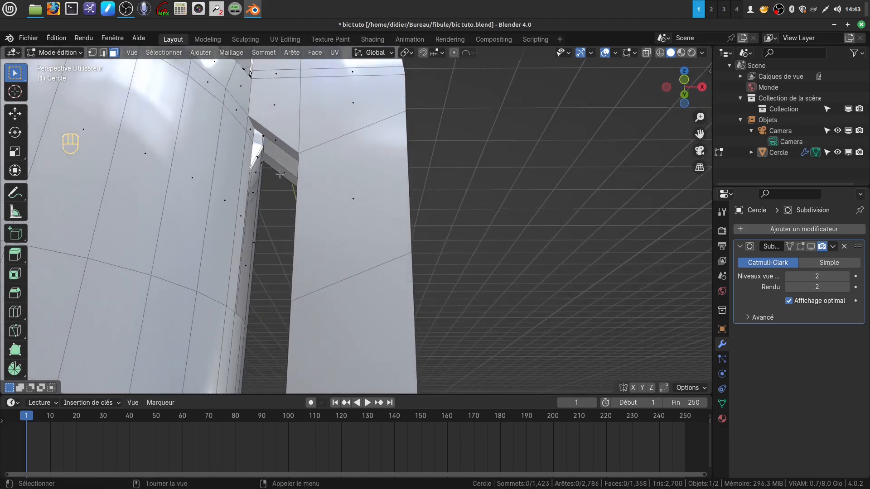
left_click(104, 53)
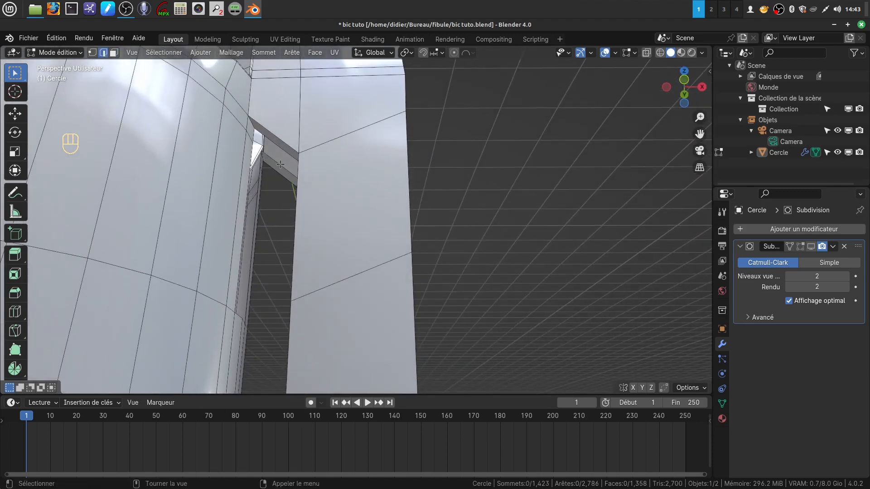
left_click(280, 165)
middle_click_drag(305, 243, 383, 267)
left_click(177, 221, "shift")
middle_click_drag(194, 225, 306, 210)
middle_click_drag(292, 206, 289, 206)
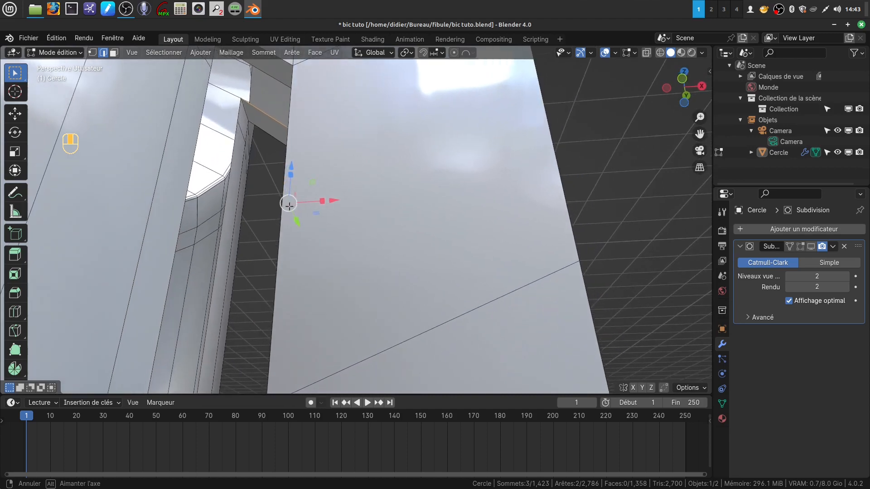
middle_click_drag(245, 234, 299, 286)
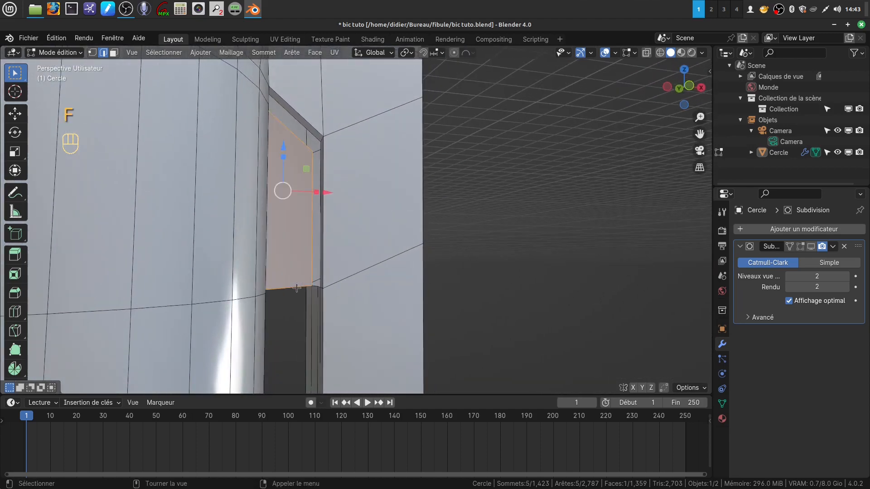
Fill the front side of the gap between clip and body with a face from its bordering edges.
middle_click_drag(310, 249, 231, 219)
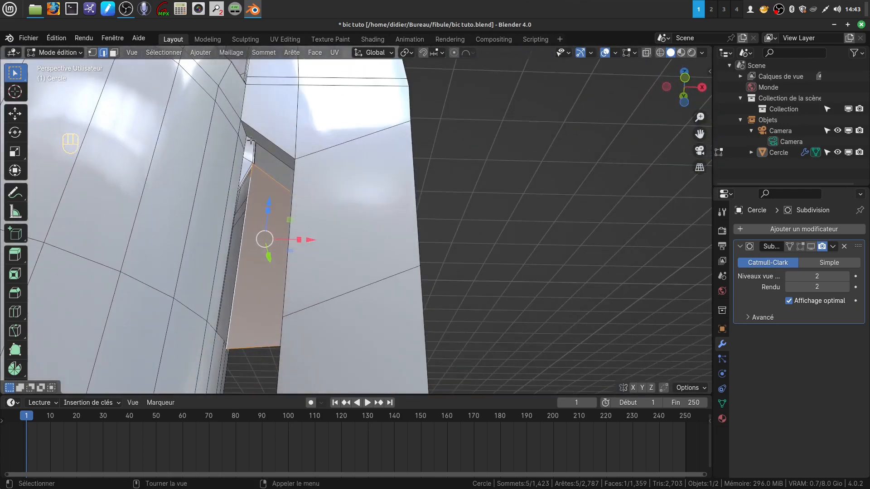
middle_click_drag(271, 158, 302, 189)
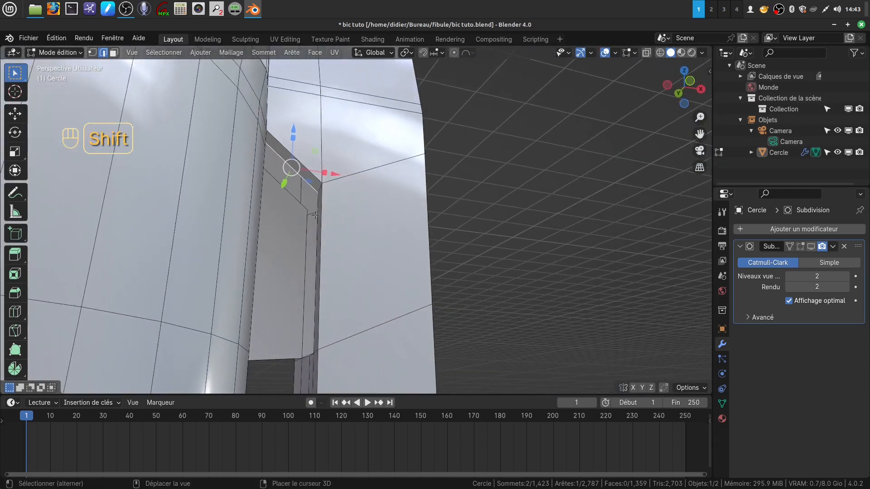
middle_click_drag(317, 219, 279, 212)
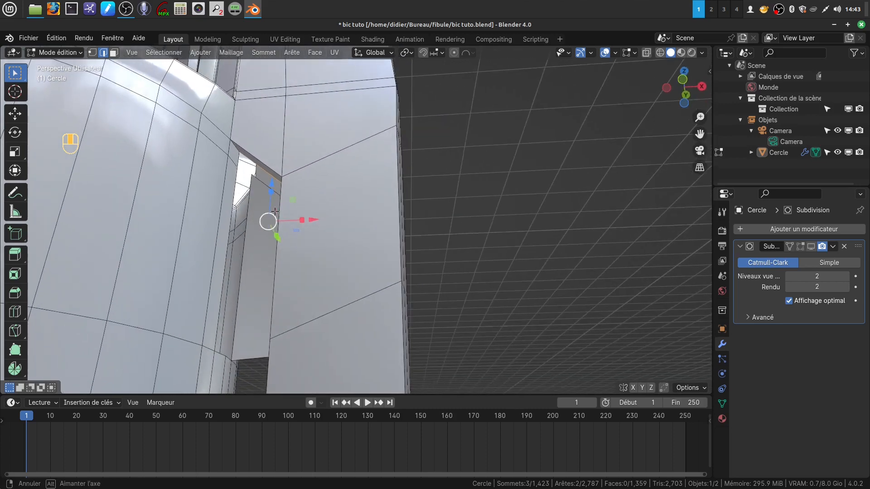
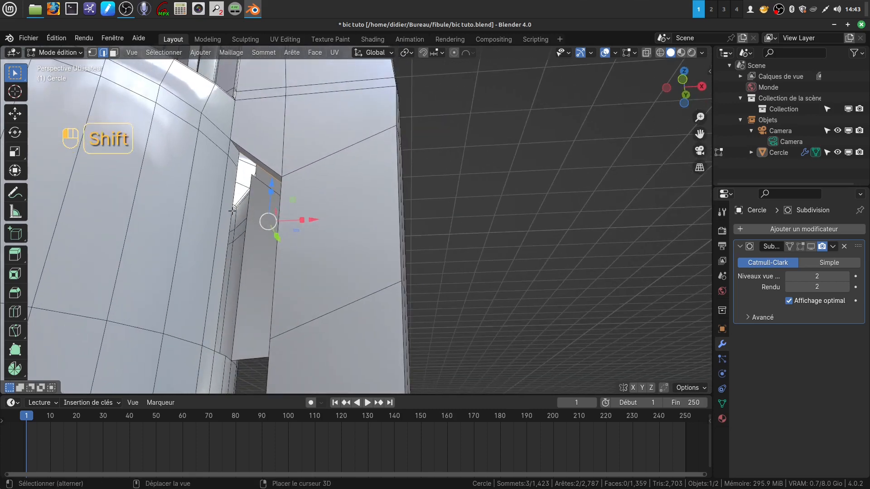
middle_click_drag(238, 194, 293, 214)
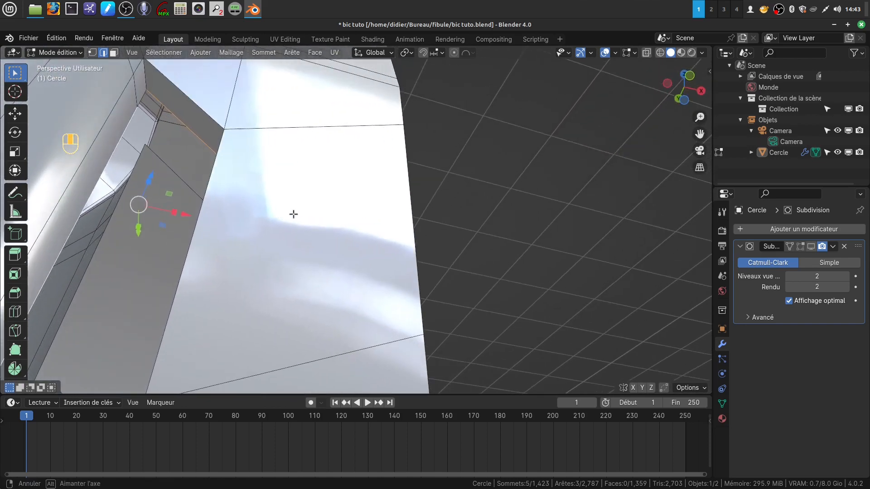
middle_click_drag(234, 181, 94, 260, "shift")
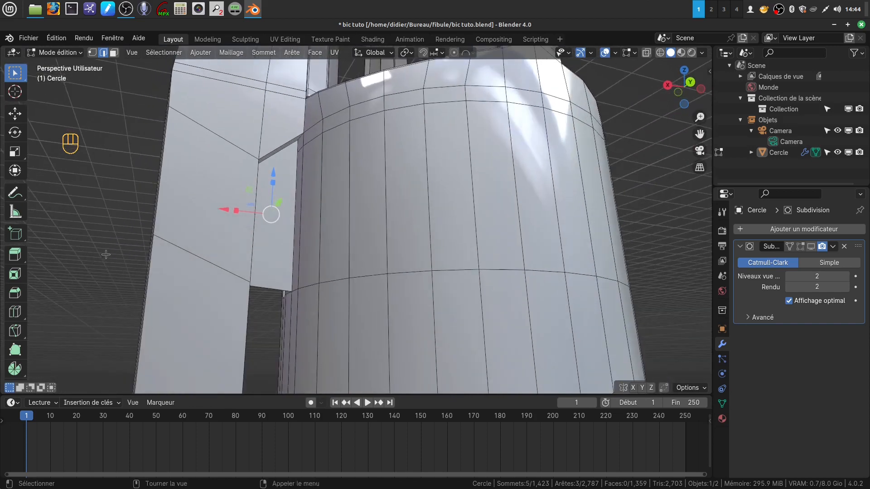
middle_click_drag(287, 209, 433, 243, "shift")
scroll(281, 237, "up", 5)
scroll(305, 224, "down", 4)
middle_click_drag(386, 225, 323, 206, "shift")
scroll(349, 249, "up", 1)
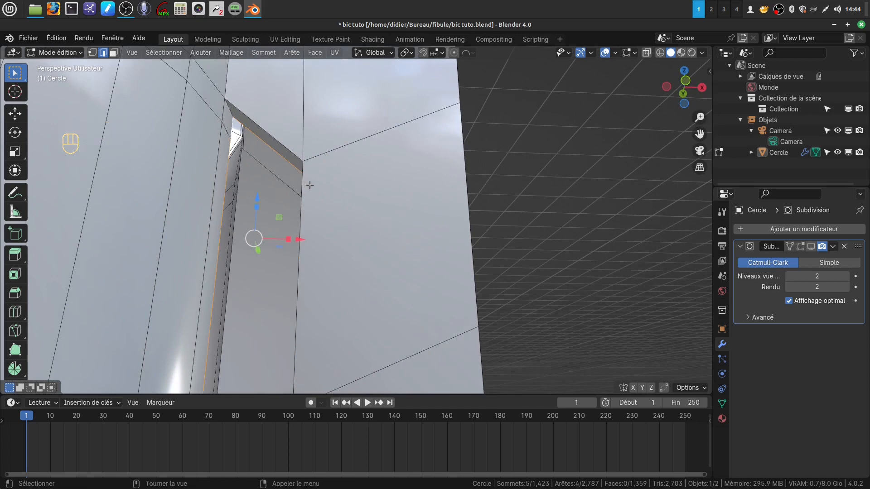
middle_click_drag(310, 186, 298, 145)
key("f")
Close the underside of the new clip-to-body bridge with two adjoining faces.
scroll(399, 273, "up", 3)
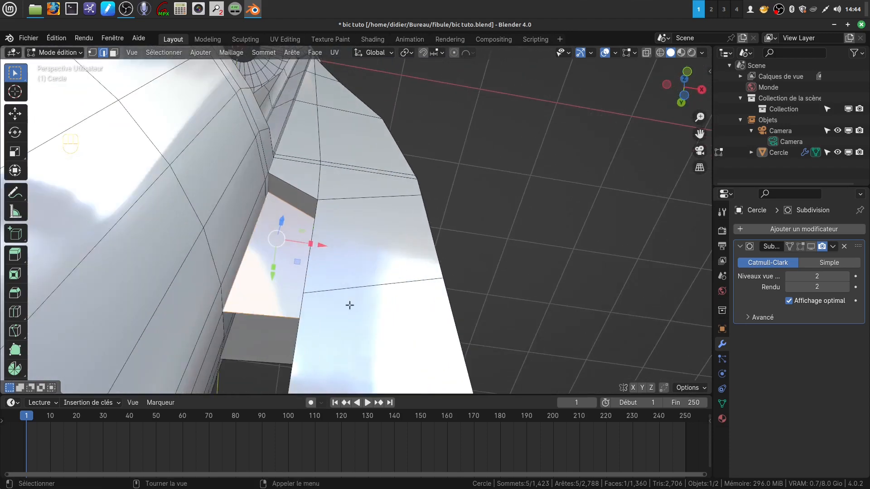
middle_click_drag(348, 306, 387, 207, "shift")
middle_click_drag(348, 288, 389, 266)
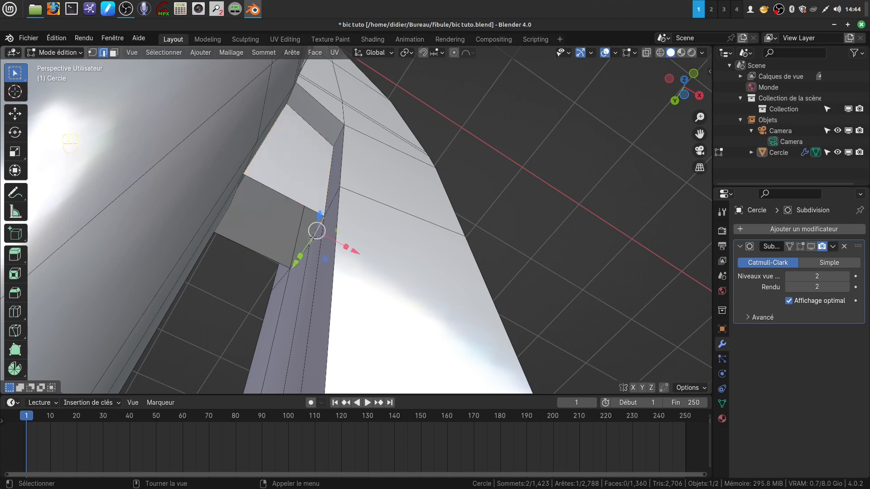
middle_click_drag(314, 236, 285, 204)
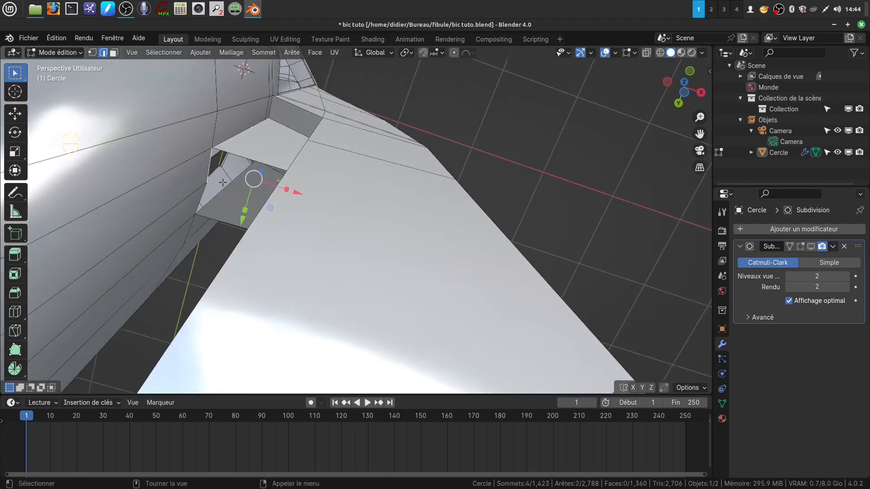
key("f")
middle_click_drag(222, 182, 349, 29)
left_click(195, 184)
key("f")
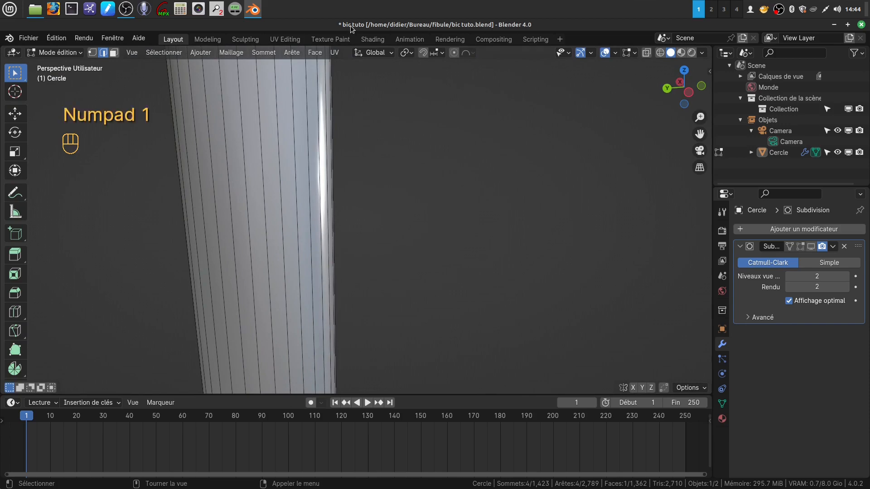
Show the subdivision in the viewport and examine the filled clip junction from the front and from below in Object Mode.
key("KP_1")
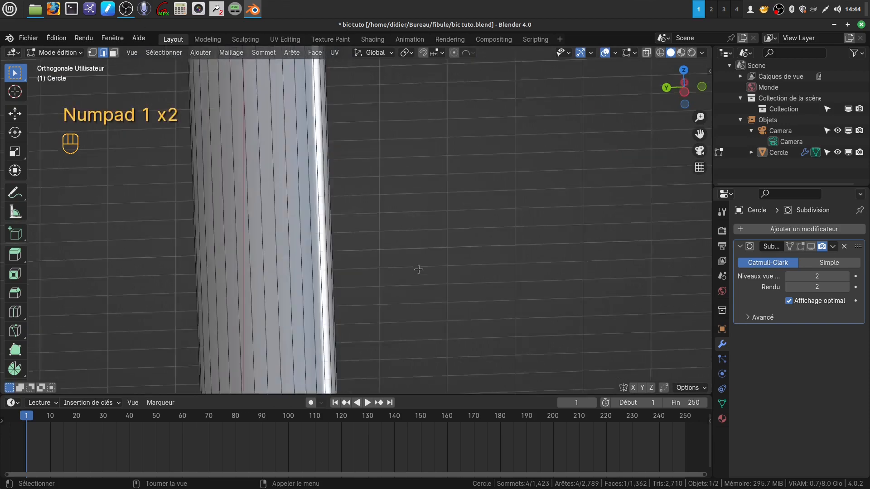
middle_click_drag(420, 268, 341, 303, "shift")
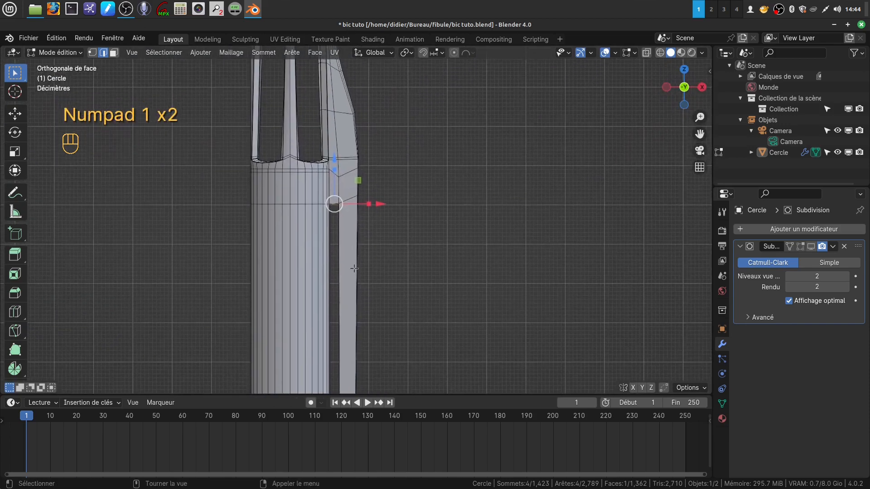
scroll(347, 267, "up", 6)
middle_click_drag(341, 176, 344, 273, "shift")
scroll(344, 273, "up", 4)
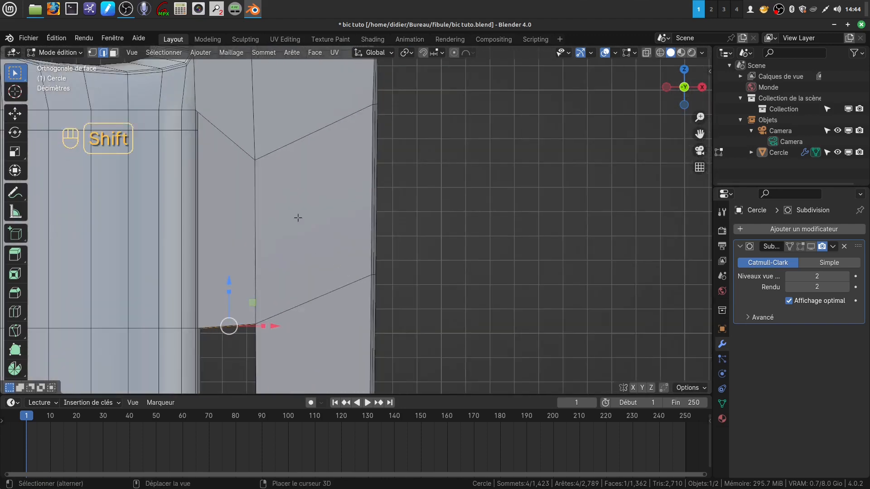
middle_click_drag(298, 218, 345, 202, "shift")
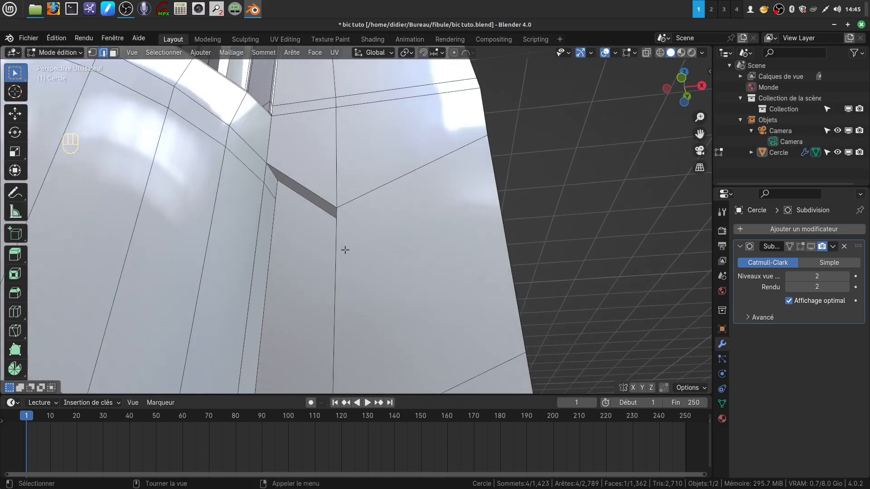
middle_click_drag(297, 214, 287, 196, "shift")
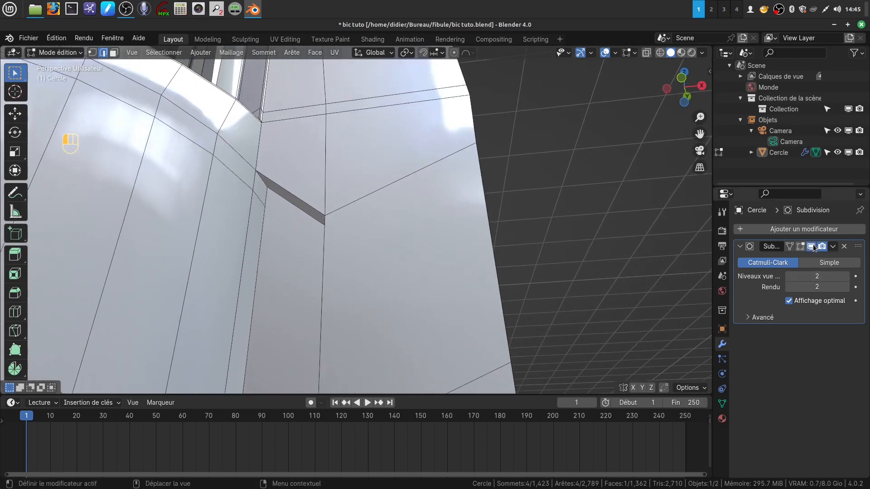
key("Tab")
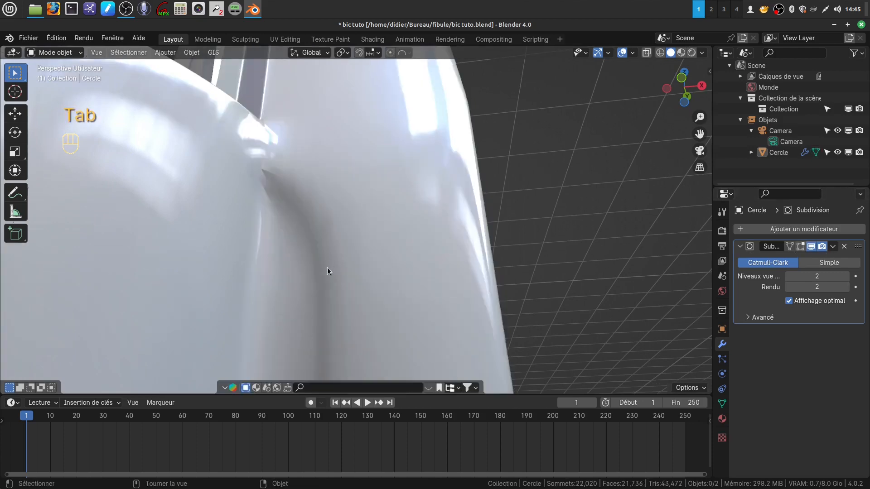
scroll(355, 257, "down", 5)
mouse_move(360, 263)
middle_mouse_down()
mouse_move(364, 289)
mouse_move(382, 290)
mouse_move(400, 258)
mouse_move(381, 308)
mouse_move(355, 257)
middle_mouse_up()
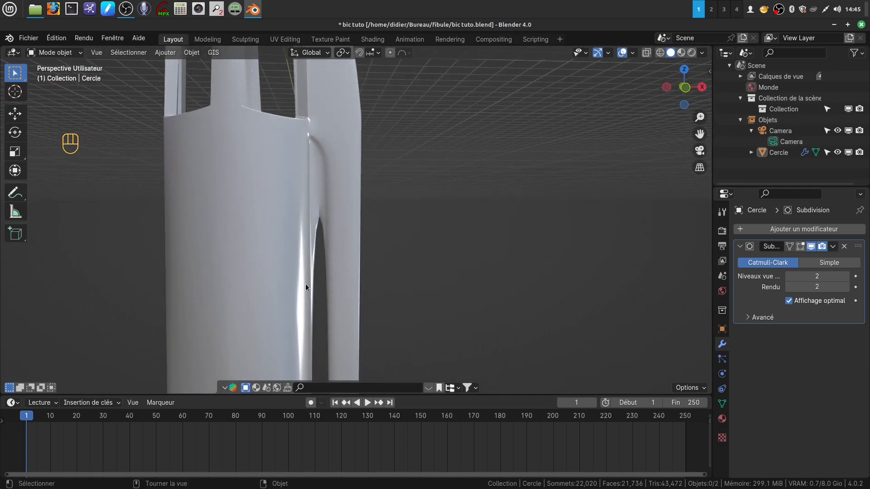
Add a support loop around the pen body just below the clip bridge, at a slide factor of about 0.98.
key("Tab")
key("ctrl")
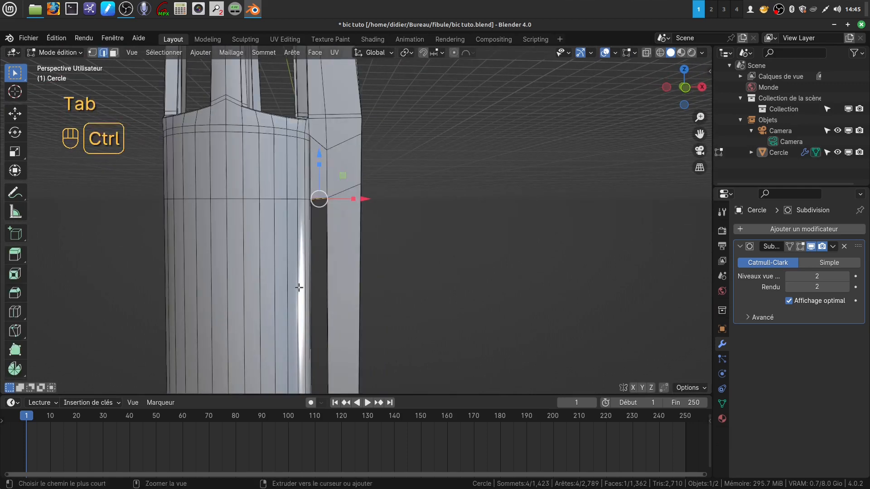
key("ctrl+r")
left_click(299, 287)
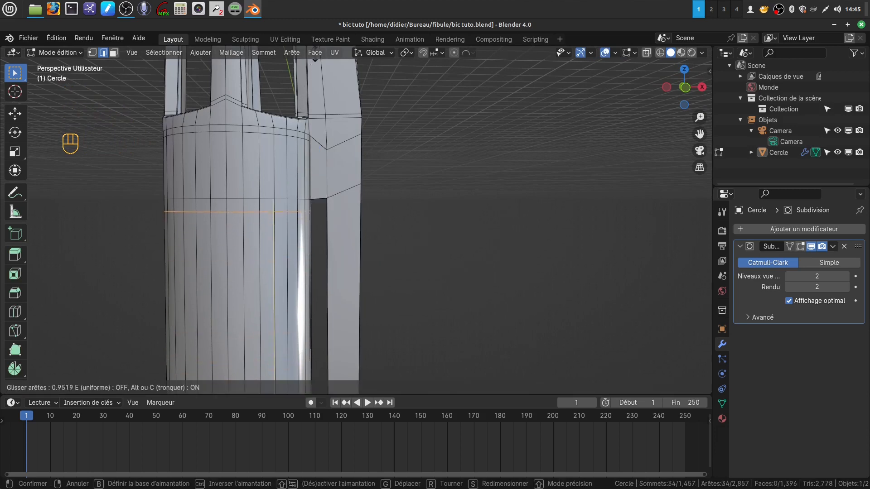
left_click(319, 387)
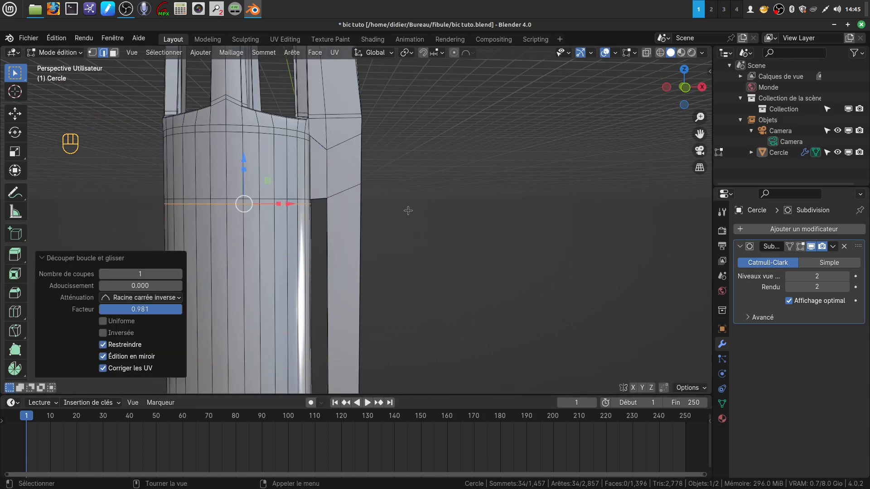
key("Tab")
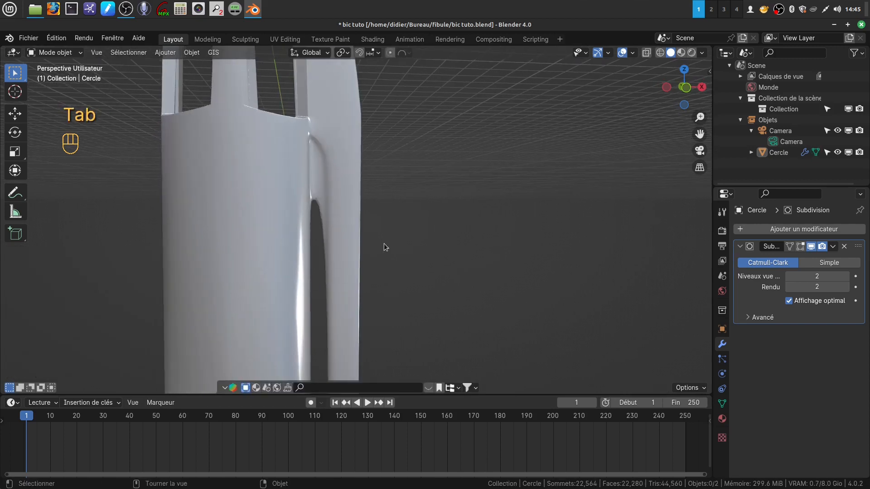
Add a support loop around the clip just below the bridge and view the smoothed result in Object Mode.
key("Tab")
key("ctrl")
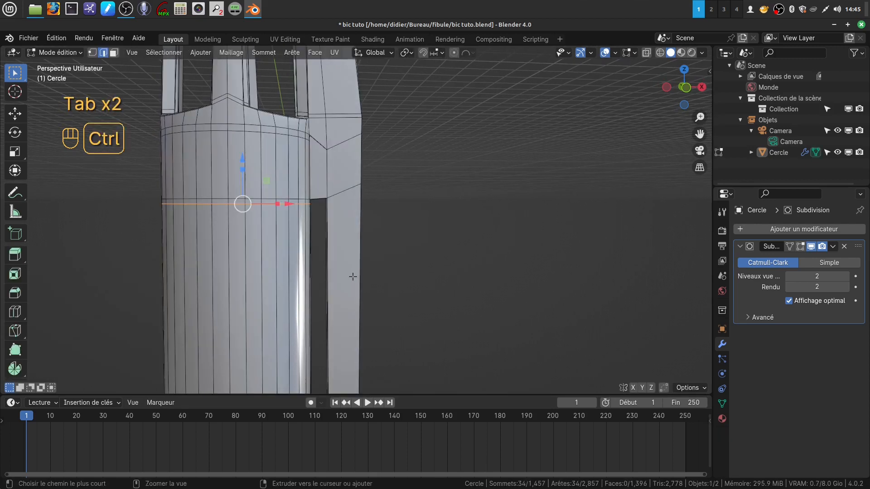
key("ctrl+r")
left_click(353, 276)
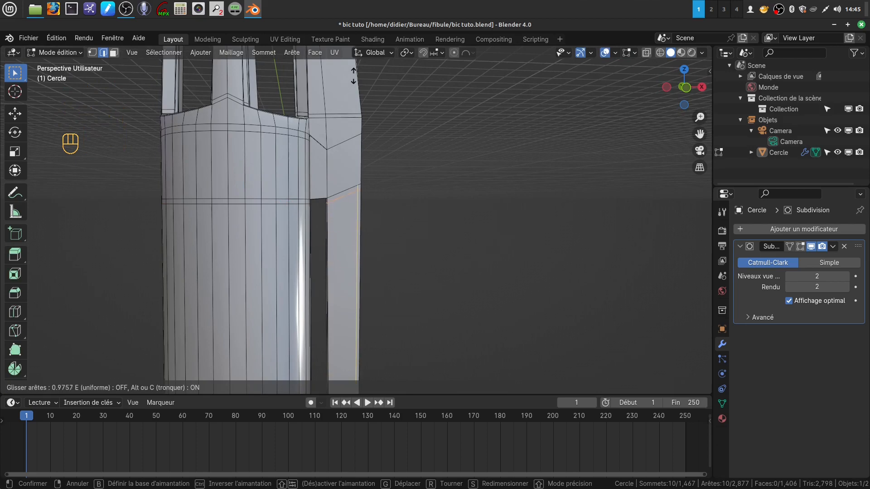
left_click(416, 122)
key("Tab")
middle_click_drag(411, 143, 267, 182)
Slide the body's lower support loop toward the bridge edge by a factor of about 0.265, and raise it about 0.013 m in Z.
key("Tab")
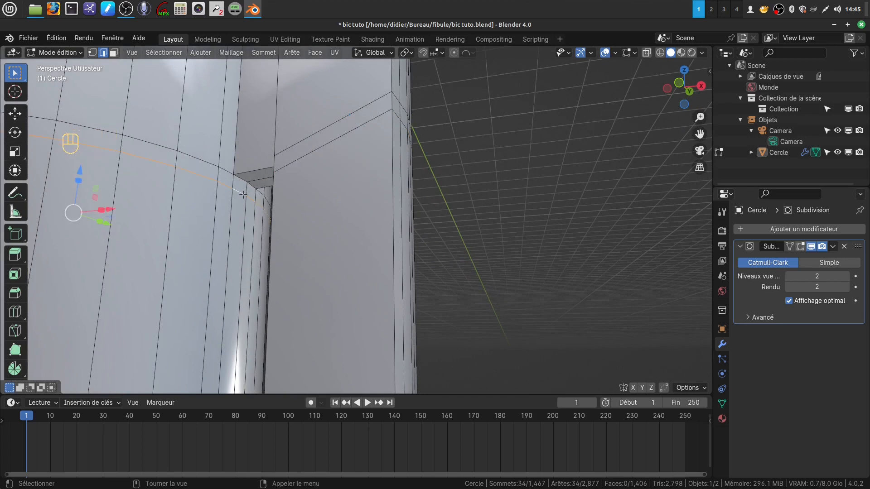
key("g")
key("g")
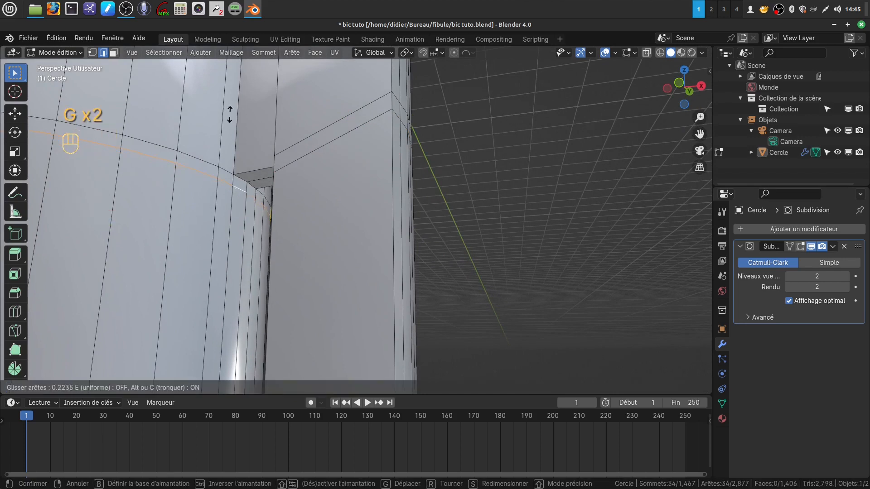
left_click(235, 373)
scroll(269, 230, "down", 4)
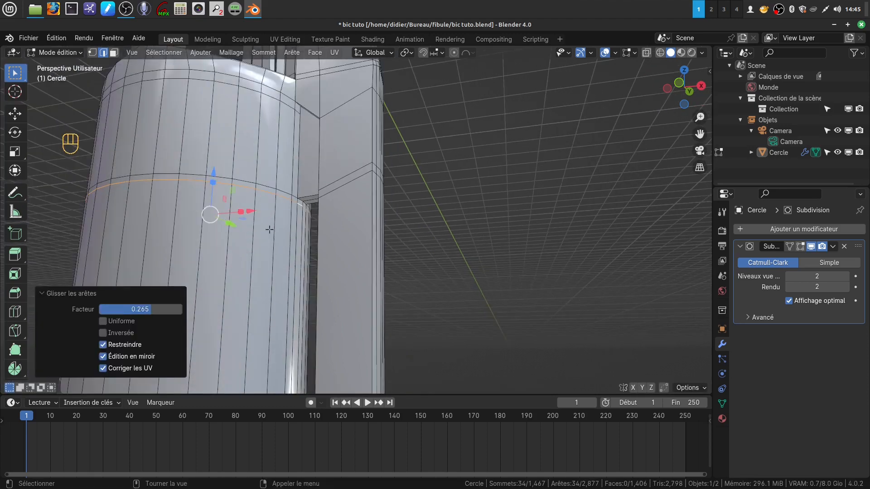
left_click_drag(214, 173, 215, 170)
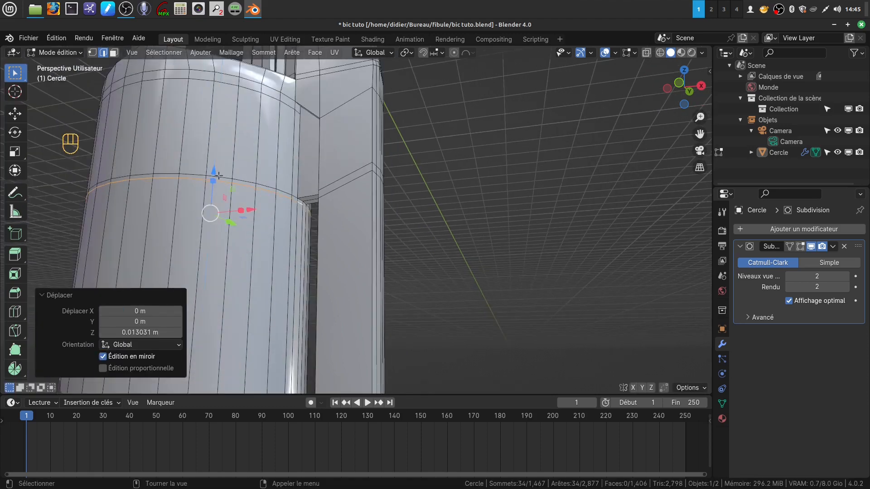
Examine the smoothed clip-to-body bridge in Object Mode from a distance and from below.
middle_click_drag(321, 243, 356, 337)
key("Tab")
scroll(350, 282, "down", 3)
scroll(350, 282, "down", 3)
scroll(355, 335, "up", 4)
middle_click_drag(353, 279, 336, 245)
key("grave")
left_click(333, 275)
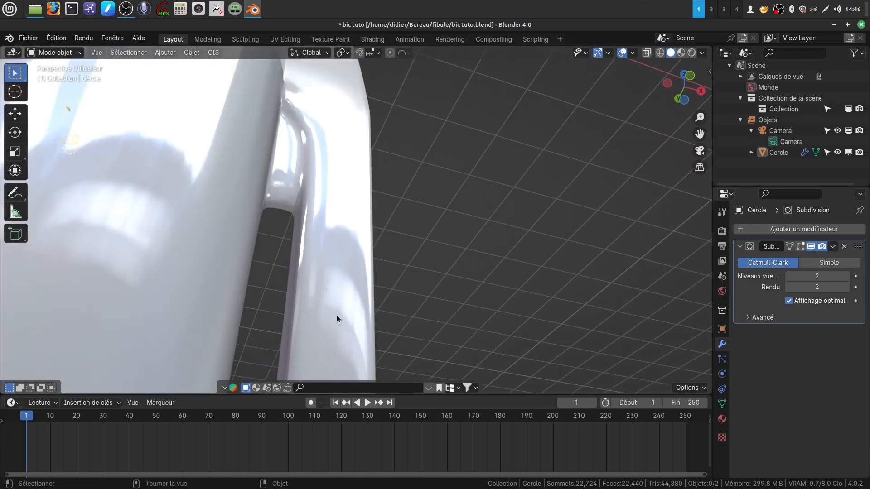
Try a loop cut through the underside of the bridge, close to the clip.
key("Tab")
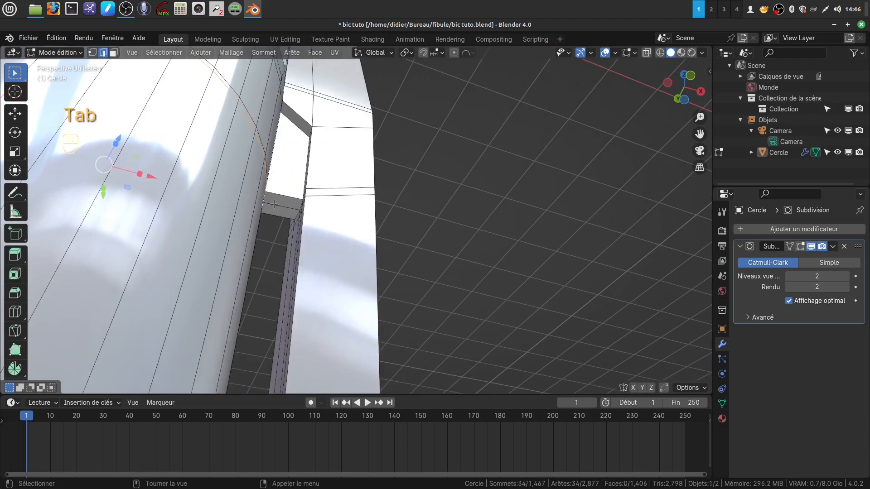
middle_click_drag(273, 204, 298, 226)
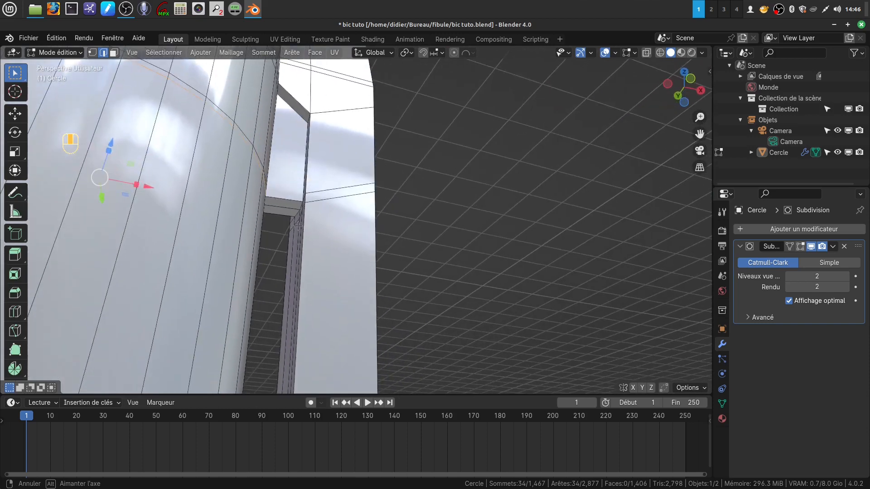
left_click(277, 202)
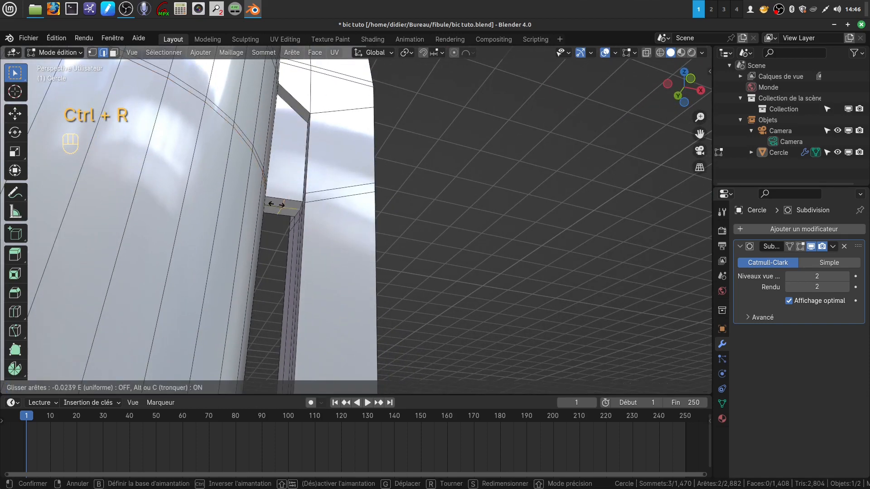
left_click(289, 205)
middle_click_drag(290, 207, 293, 276)
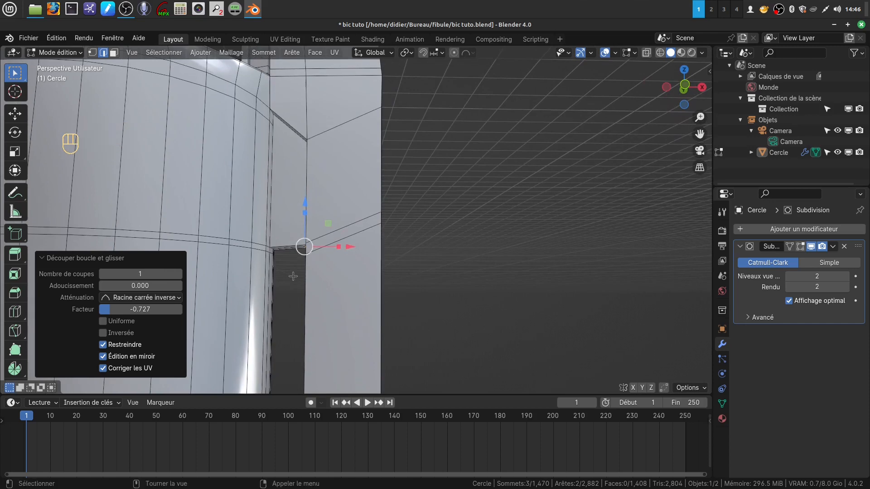
key("ctrl+z")
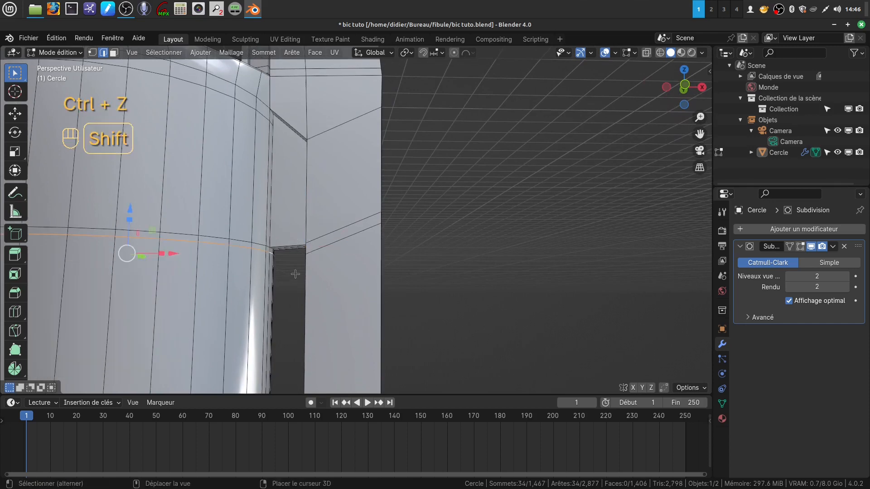
Add a support loop around the clip just below the bridge's upper corner at a factor of about 0.866, and switch to vertex selection.
middle_click_drag(286, 179, 317, 227, "shift")
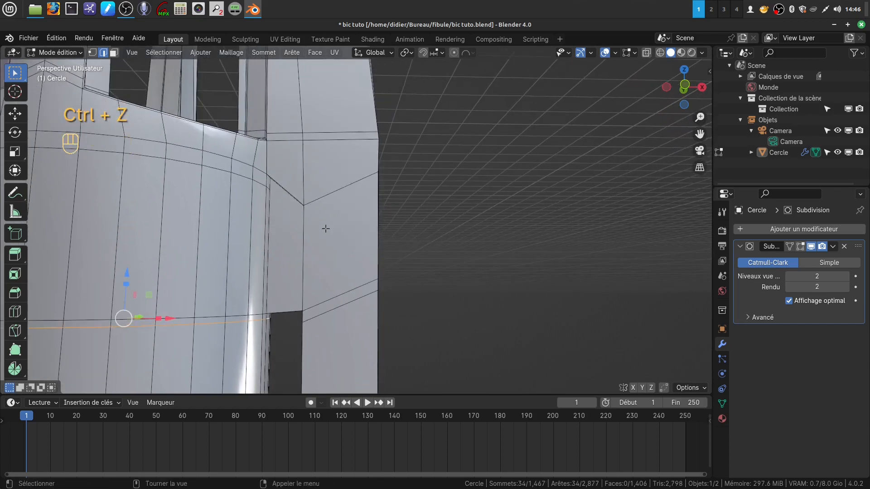
left_click(294, 263)
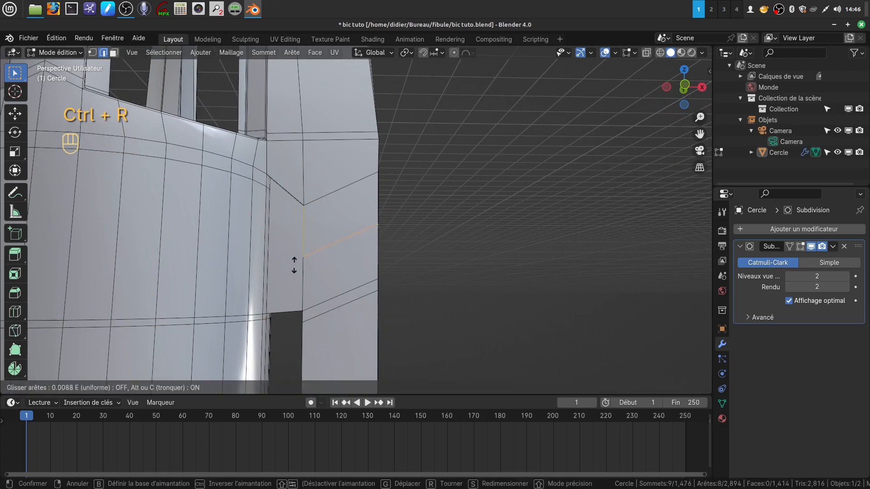
left_click(303, 221)
middle_click_drag(303, 221, 415, 264)
scroll(350, 231, "up", 4)
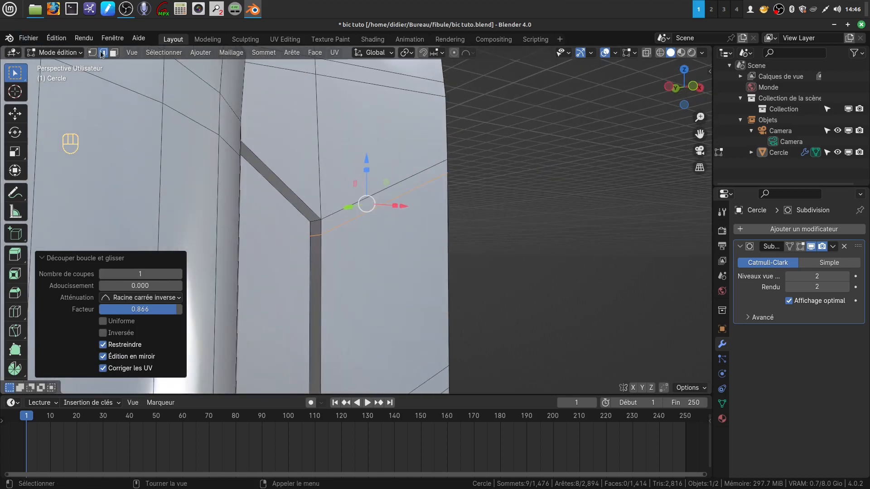
left_click(92, 52)
Try to connect the new clip vertex to a body vertex across the bridge's front face.
left_click(310, 238)
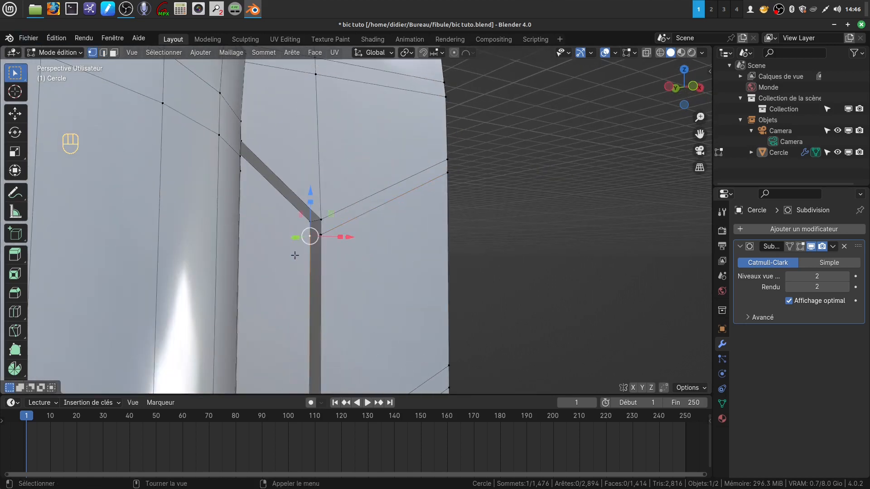
middle_click_drag(262, 249, 245, 229)
left_click(235, 172, "shift")
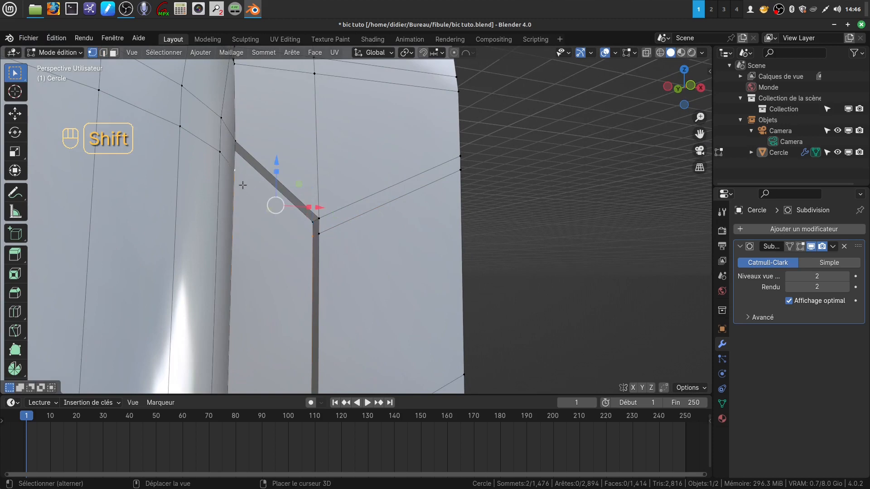
middle_click_drag(241, 187, 275, 206)
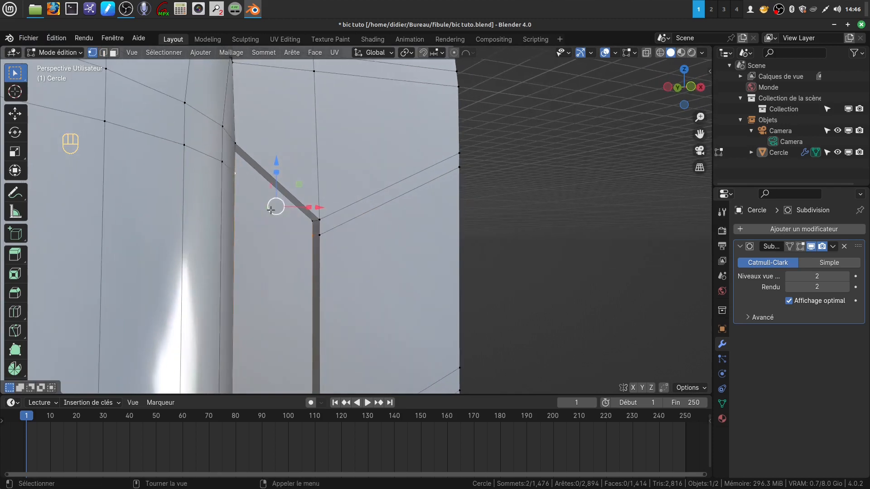
key("j")
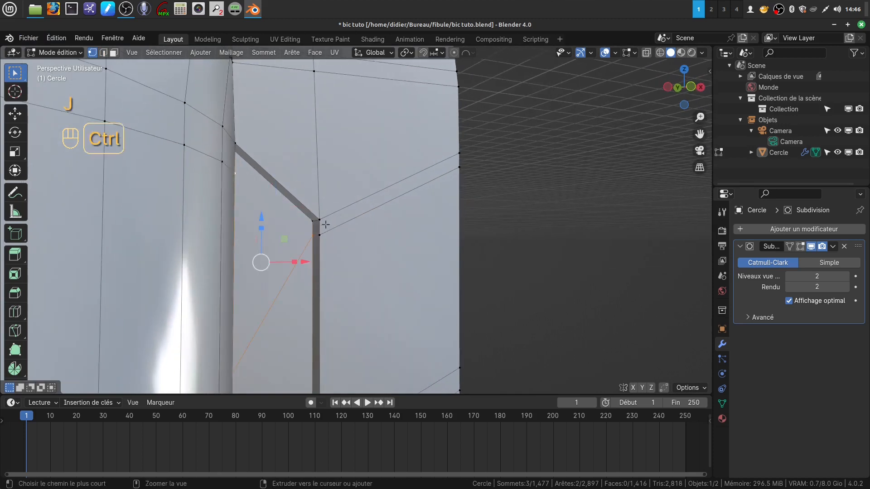
key("ctrl+z")
Connect the body-side vertex to the new clip vertex with an edge across the bridge's front face.
middle_click_drag(328, 223, 313, 237)
left_click(256, 190)
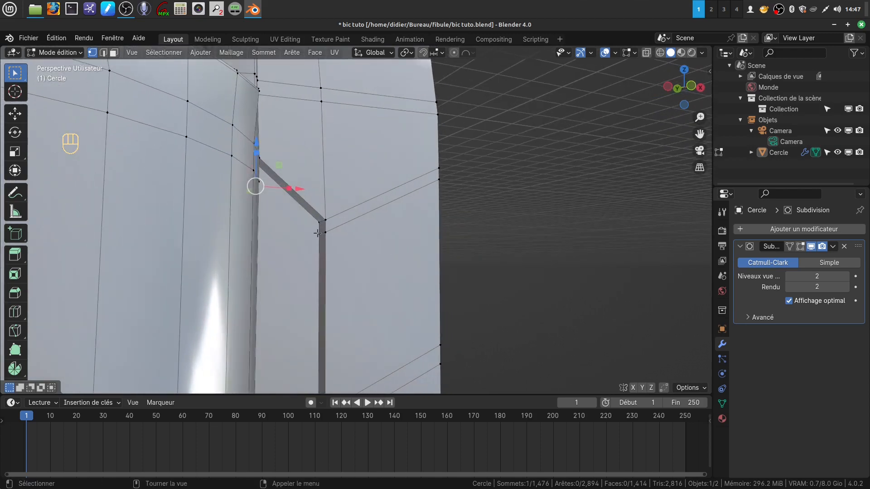
left_click(318, 234, "shift")
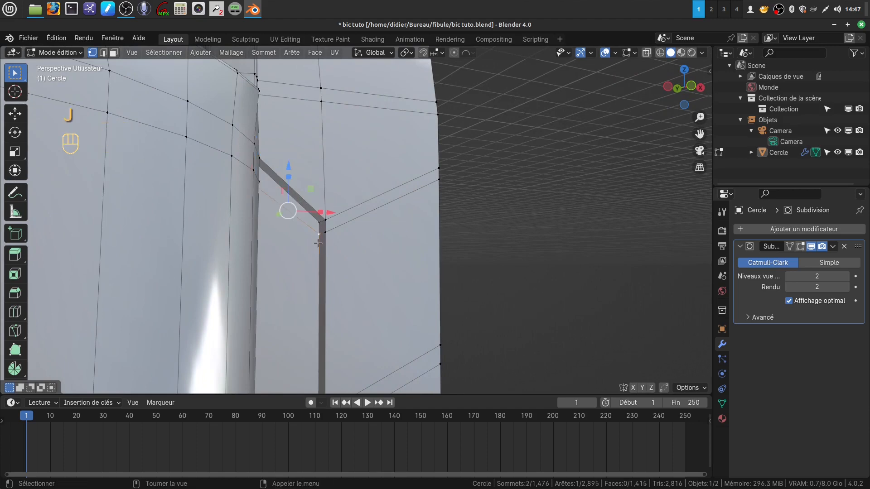
Connect the matching body-side and clip vertices with an edge across the bridge's rear face.
middle_click_drag(321, 241, 317, 269)
middle_click_drag(566, 272, 381, 249, "shift")
scroll(357, 331, "up", 3)
scroll(313, 311, "up", 2)
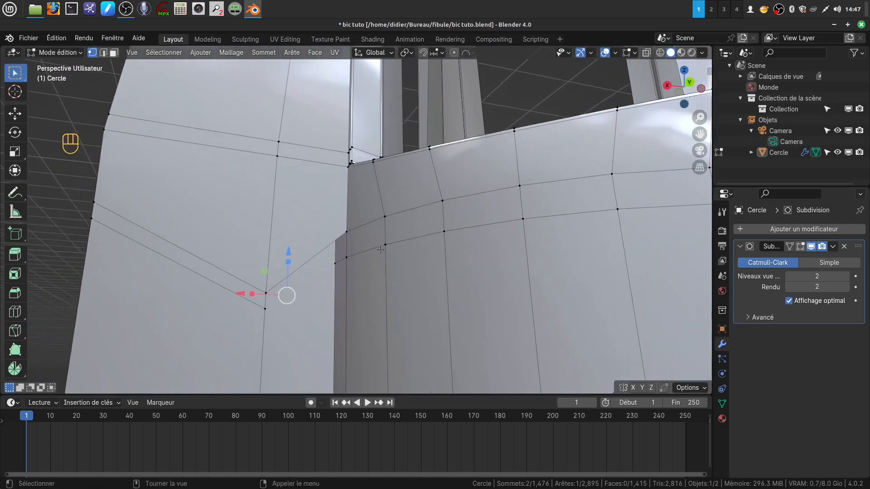
left_click(338, 264)
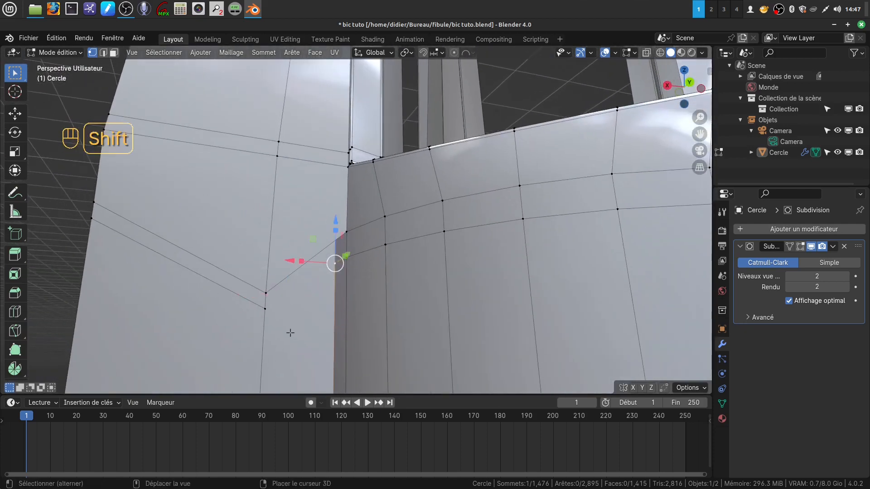
middle_click_drag(273, 310, 567, 319)
left_click(265, 313, "shift")
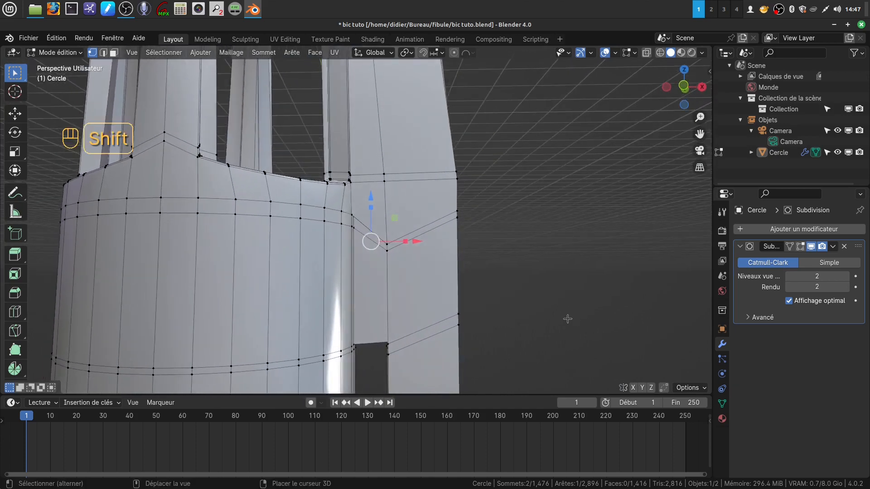
Compare the bridge junction in Object Mode with the subdivision hidden and shown, including a view from below.
middle_click_drag(460, 351, 437, 308, "shift")
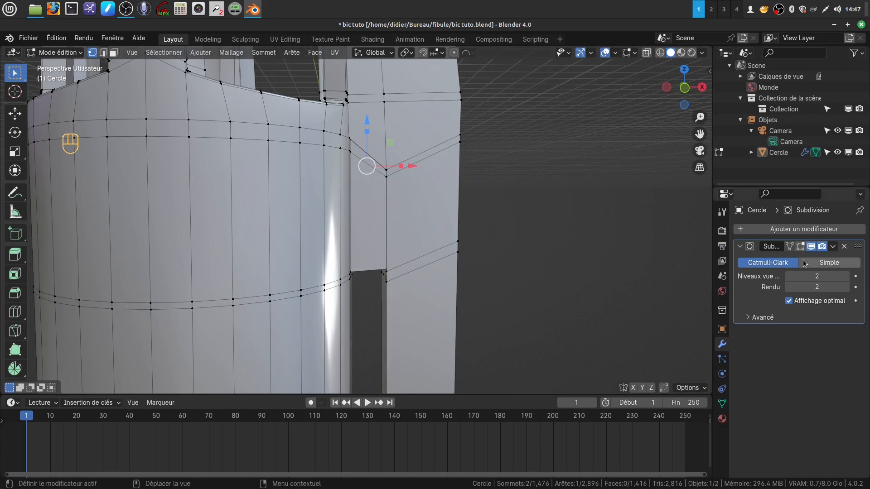
key("Tab")
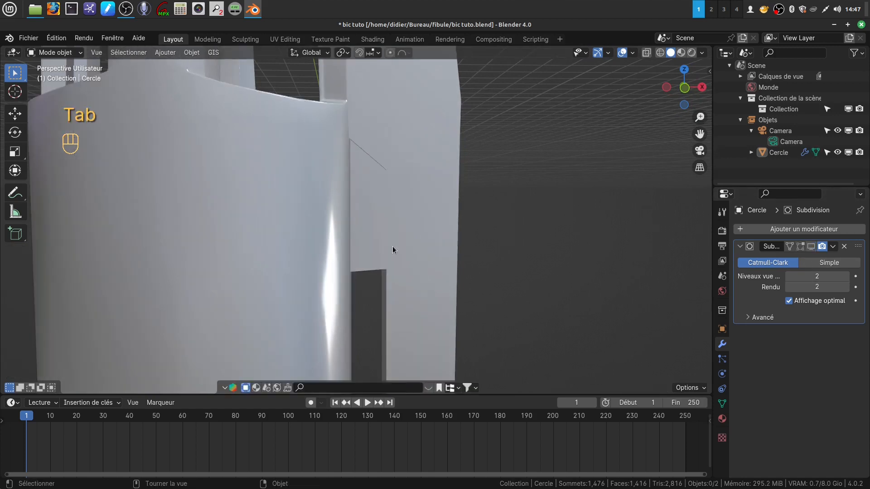
left_click(811, 247)
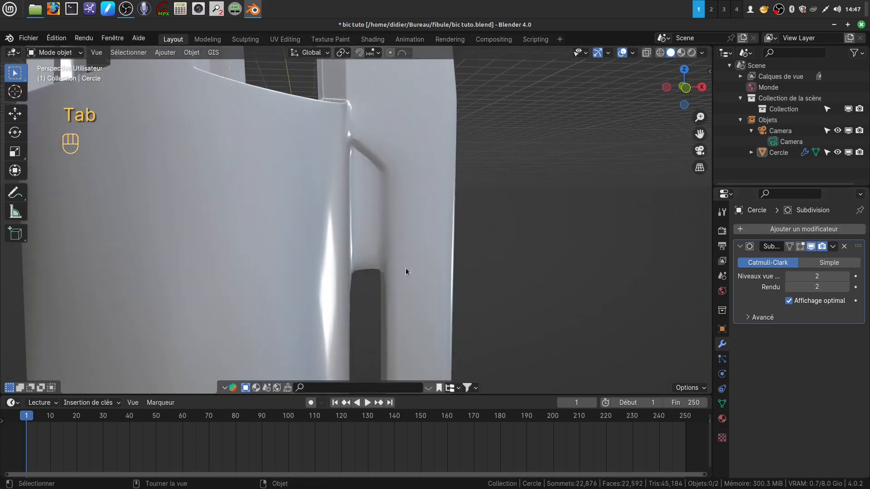
middle_click_drag(406, 272, 404, 230)
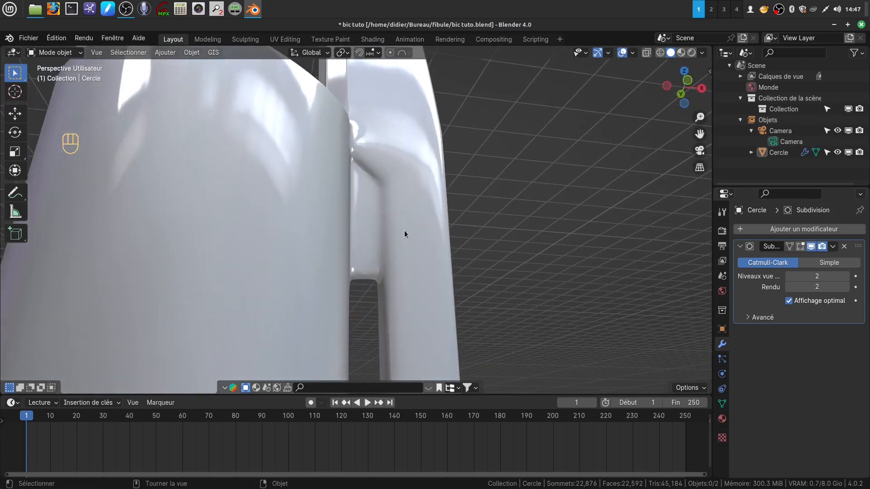
Add a vertical support loop through the bridge close to the clip, at a slide factor of about -0.816.
key("Tab")
middle_click_drag(404, 299, 376, 274)
key("ctrl+r")
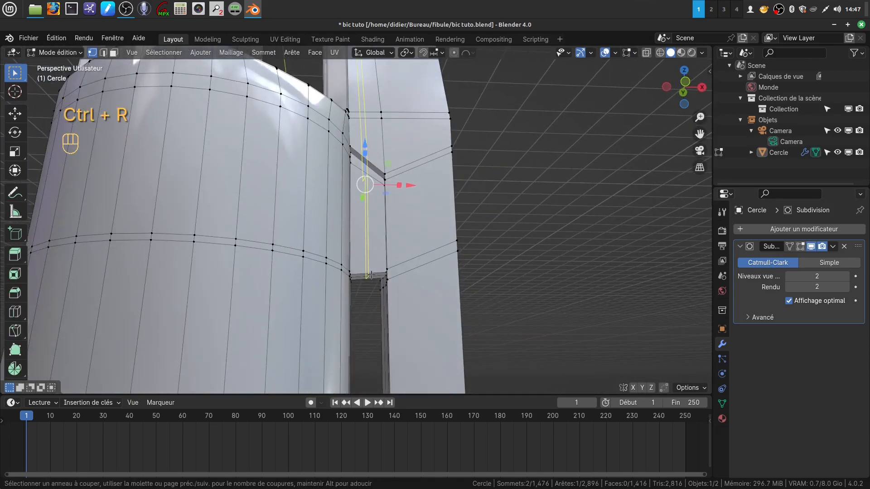
left_click(370, 275)
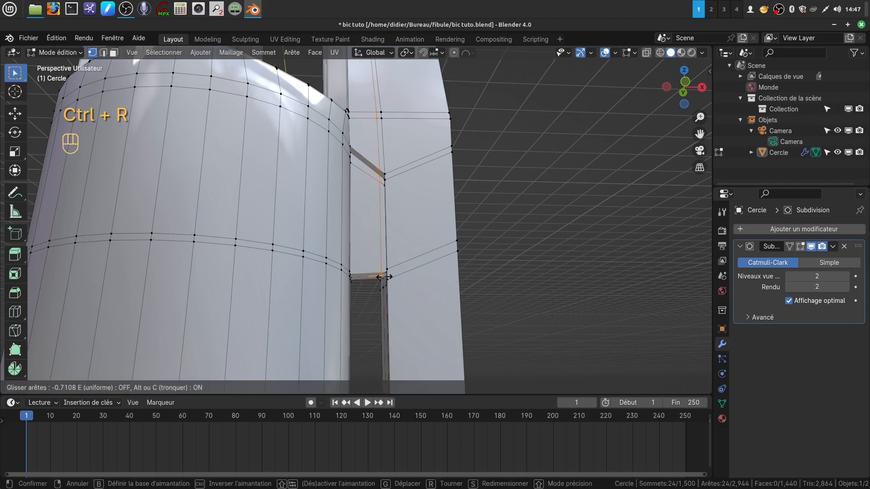
left_click(385, 274)
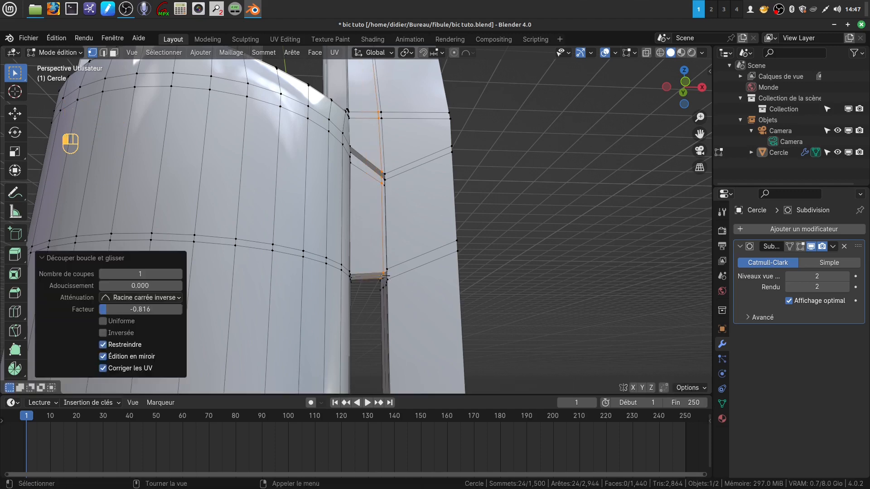
Examine the smoothed bridge and the clip's upper end in Object Mode, from an angle and from the front.
key("Tab")
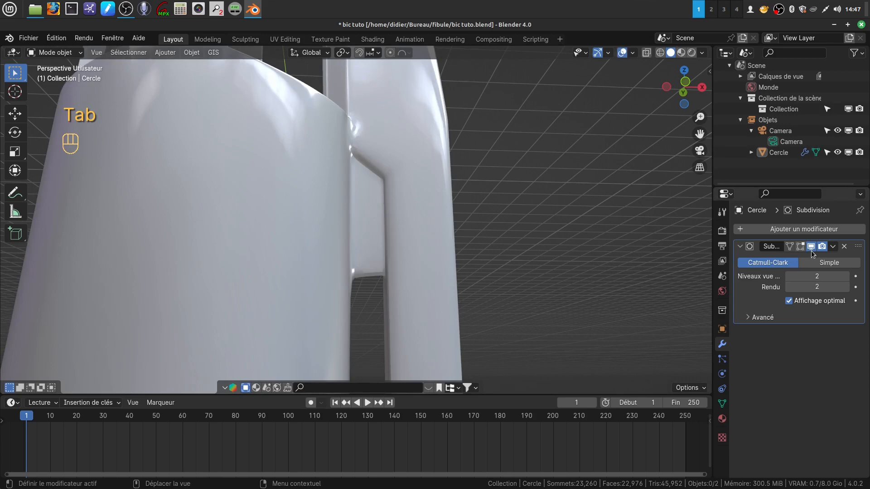
scroll(442, 247, "down", 8)
middle_click_drag(431, 258, 385, 295)
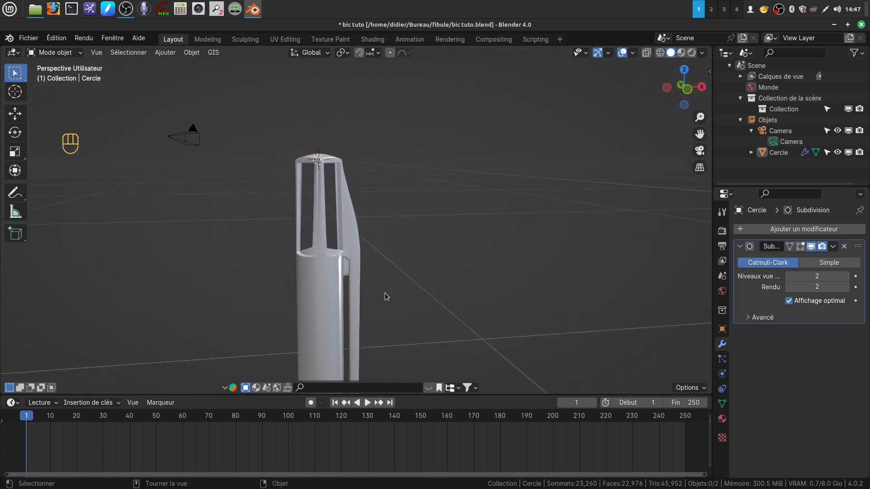
scroll(385, 295, "up", 3)
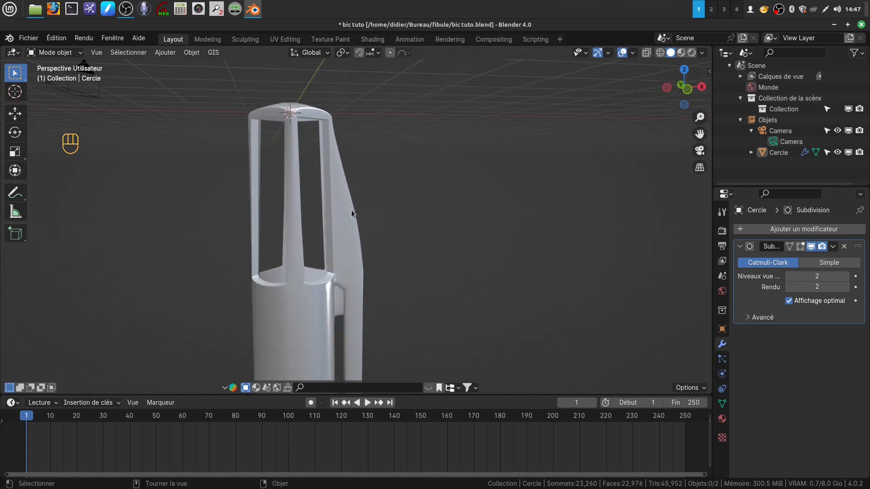
middle_click_drag(352, 210, 321, 272)
middle_click_drag(333, 307, 363, 332, "shift")
key("KP_1")
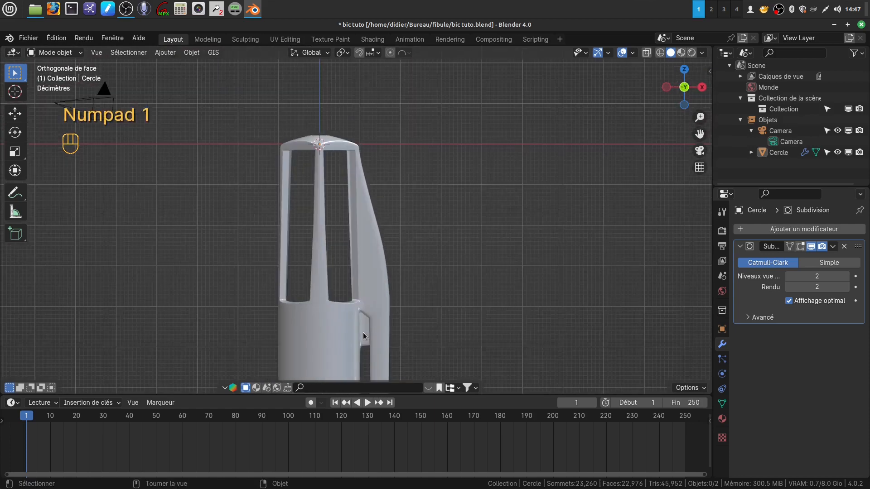
scroll(363, 332, "up", 4)
middle_click_drag(394, 191, 356, 286, "shift")
In wireframe, move the outer vertices at the clip's top end, just below the cap, about 0.013 m along X.
key("Tab")
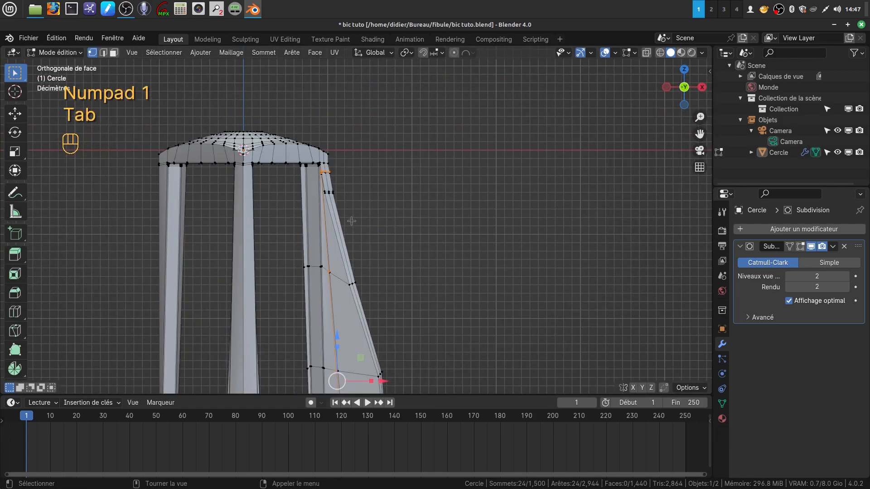
scroll(403, 249, "up", 3)
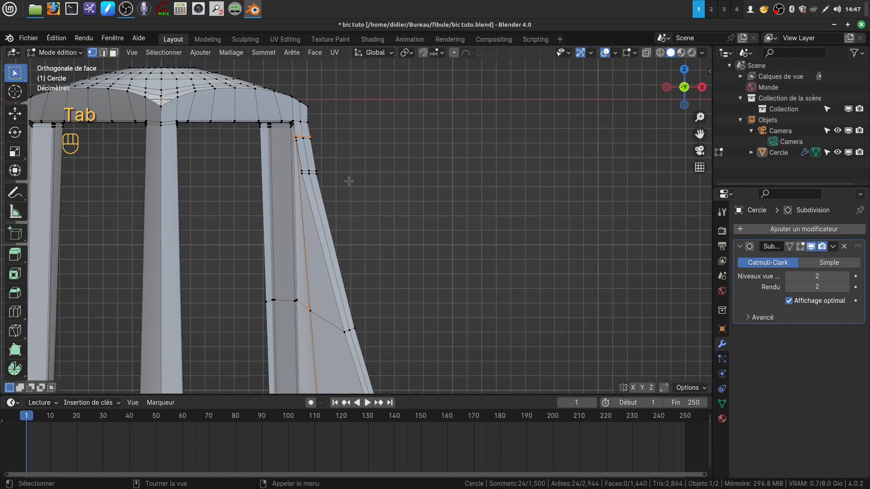
key("alt+a")
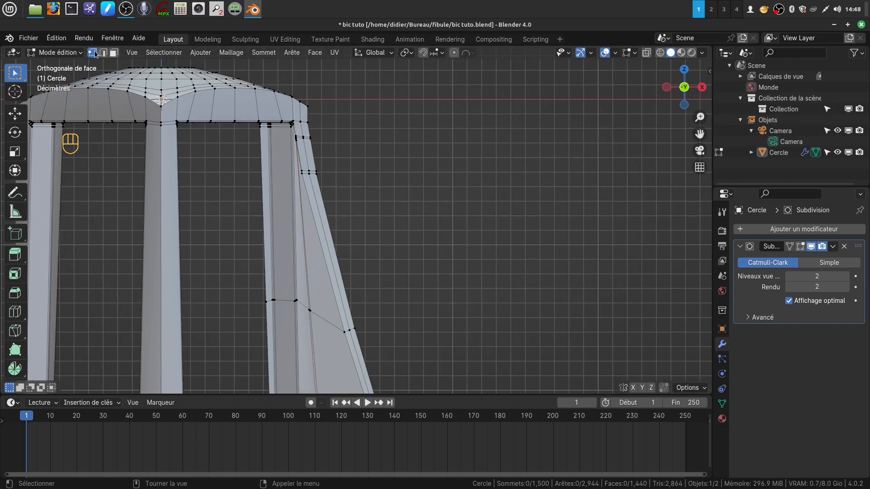
key("alt+z")
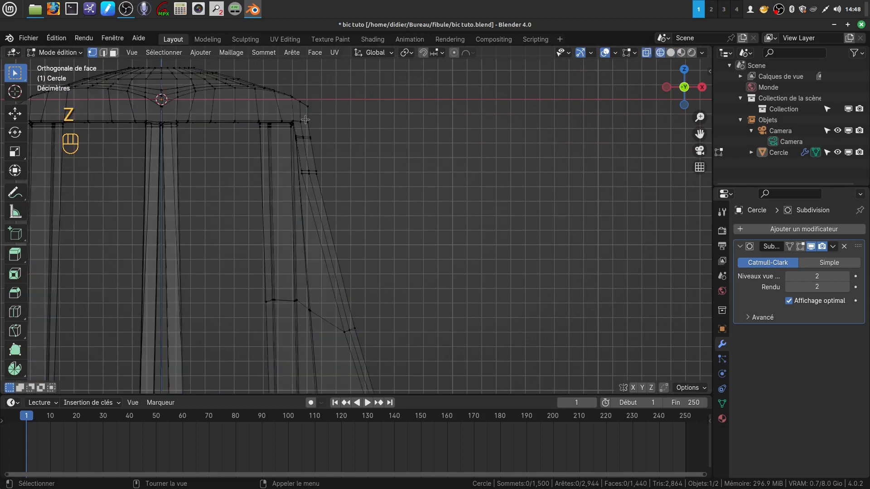
left_click_drag(305, 120, 349, 117)
scroll(361, 173, "up", 1)
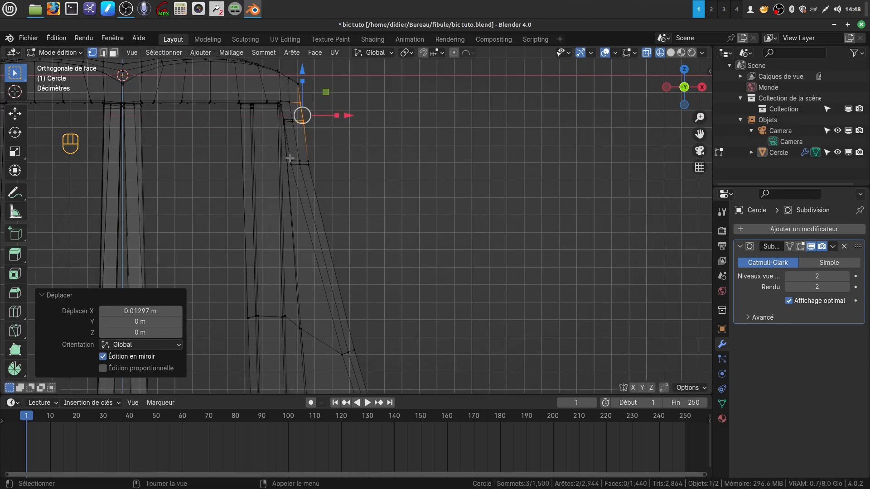
Move the next lower row of clip vertices about 0.0208 m along X and check the smoothed pen in solid Object Mode.
left_click_drag(289, 159, 348, 163)
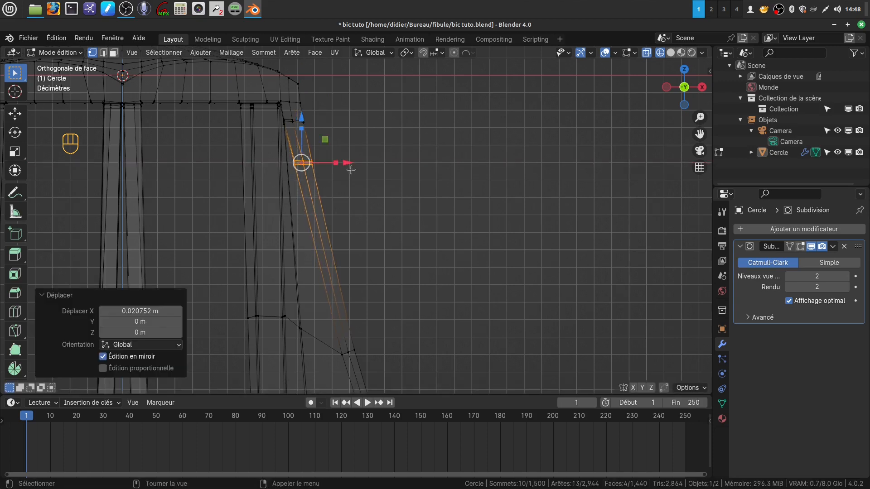
scroll(394, 223, "down", 2)
key("z")
key("Tab")
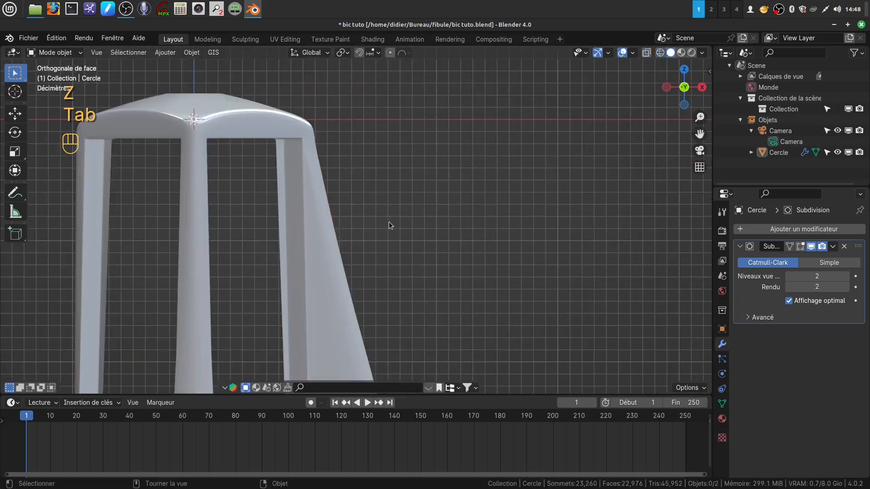
middle_click_drag(389, 221, 350, 256)
scroll(349, 242, "down", 3)
scroll(366, 261, "up", 8)
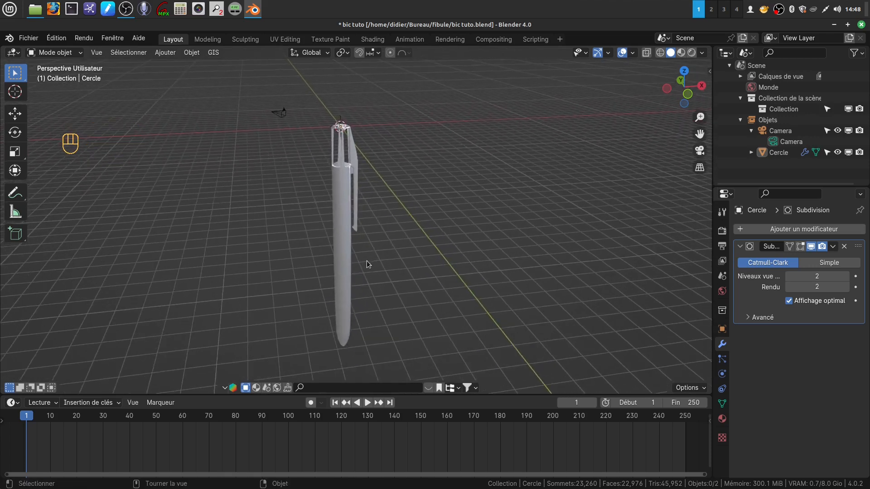
Examine the pen's body and clip from several angles.
scroll(366, 242, "down", 7)
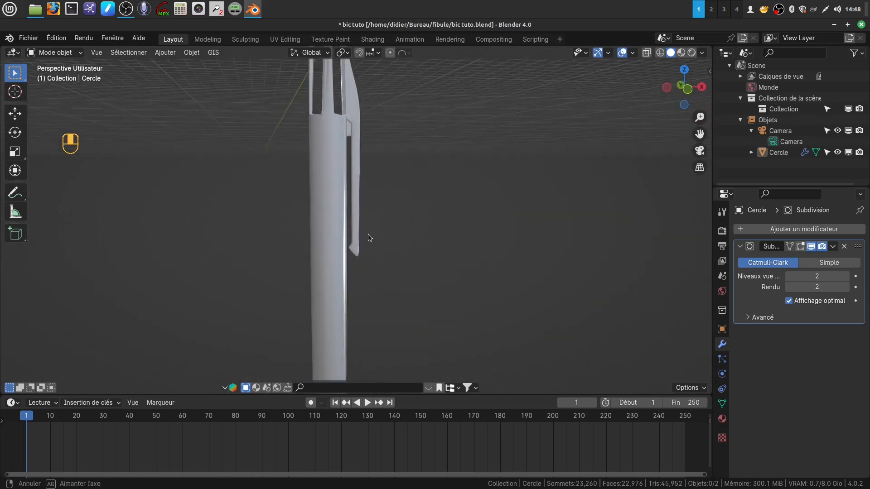
middle_click_drag(368, 250, 367, 249, "shift")
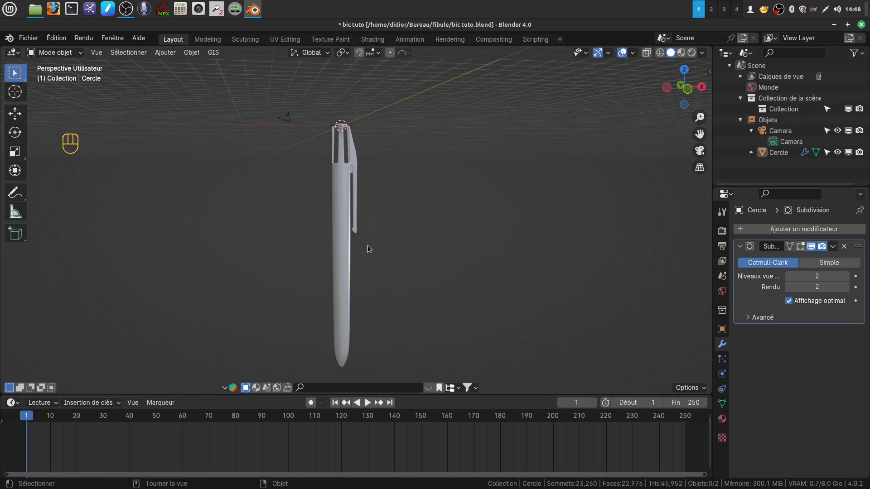
scroll(368, 245, "up", 3)
mouse_move(364, 239)
middle_mouse_down()
mouse_move(400, 239)
mouse_move(360, 248)
mouse_move(351, 237)
middle_mouse_up()
scroll(351, 238, "down", 2)
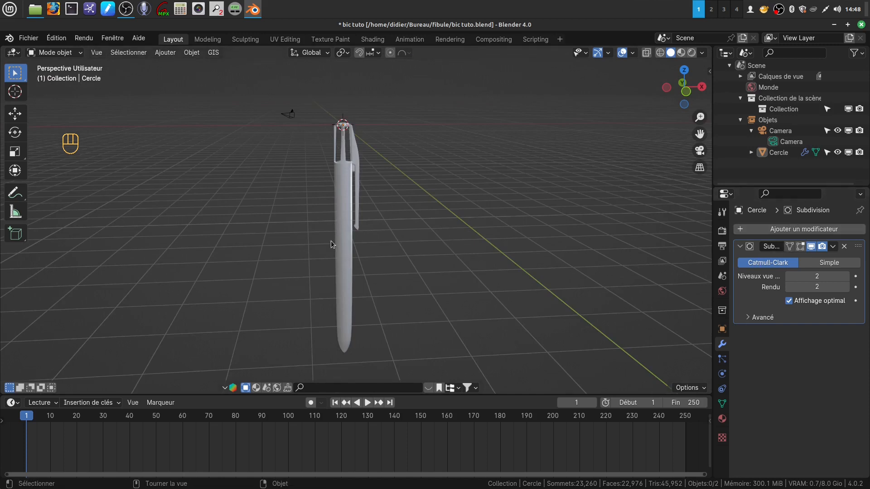
middle_click_drag(376, 241, 387, 217, "shift")
scroll(385, 272, "up", 2)
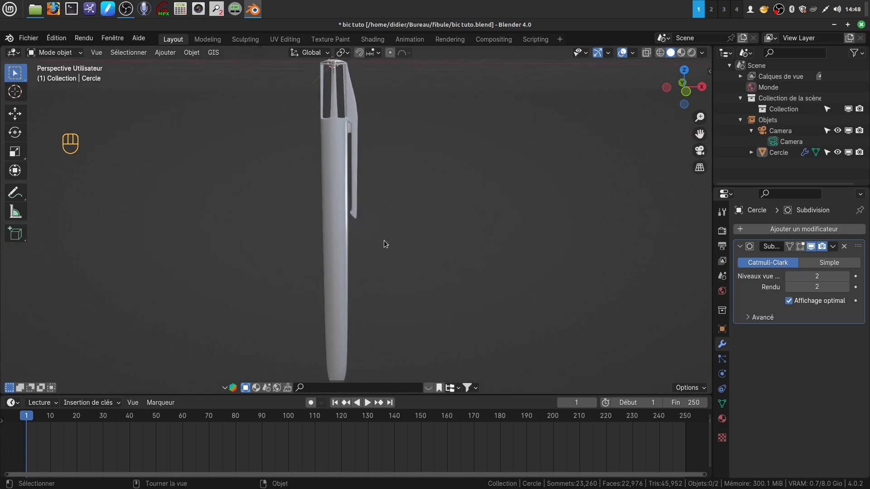
scroll(384, 243, "up", 1)
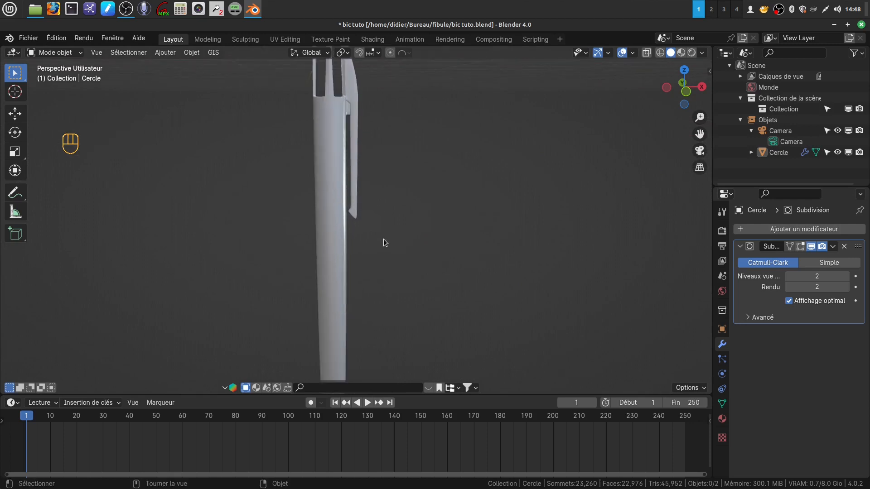
In Edit Mode, select the vertices at the clip's lower end in a wireframe front view.
key("KP_1")
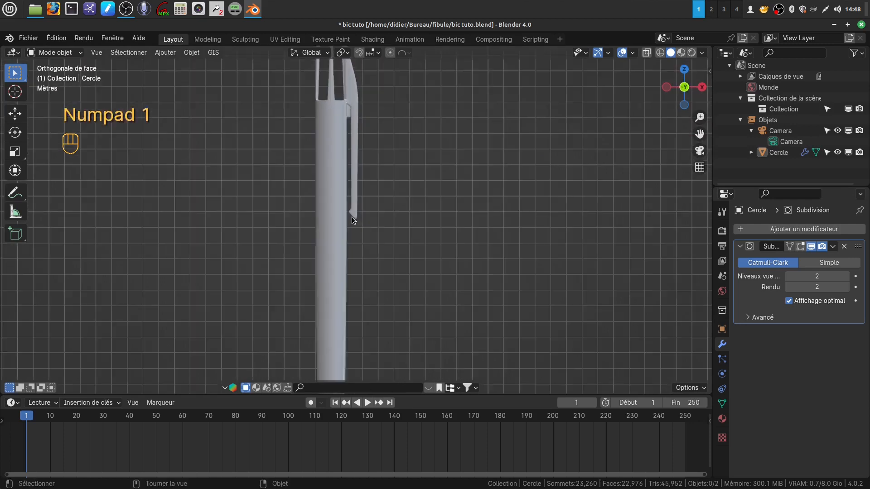
scroll(352, 217, "up", 2)
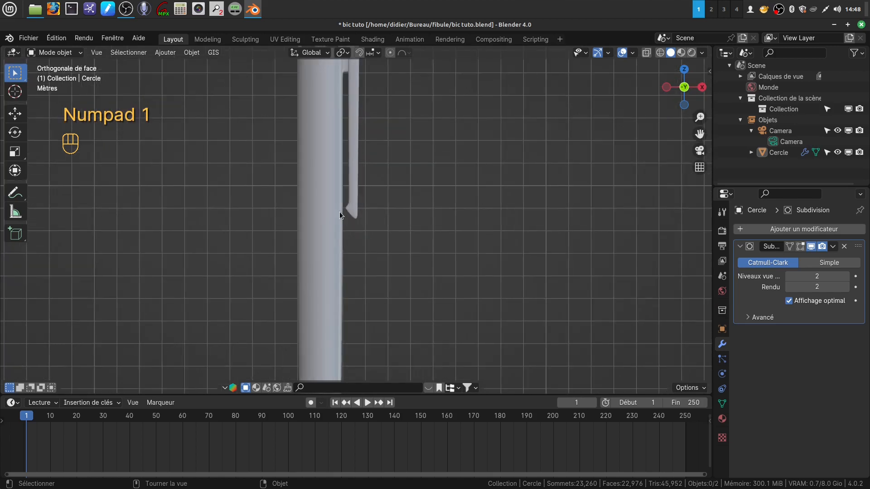
key("Tab")
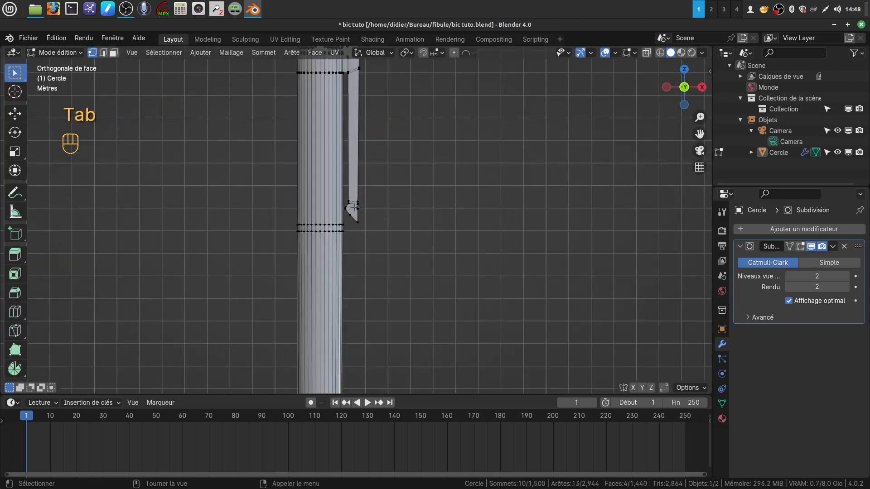
right_click(352, 196)
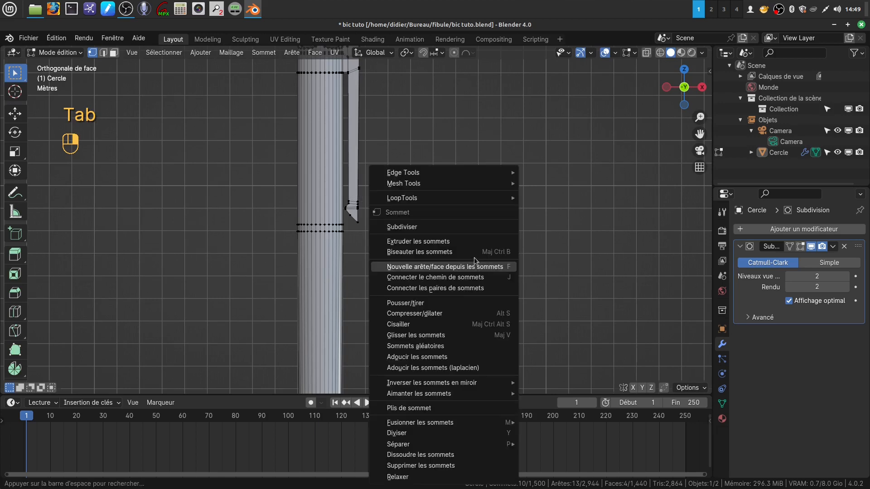
key("z")
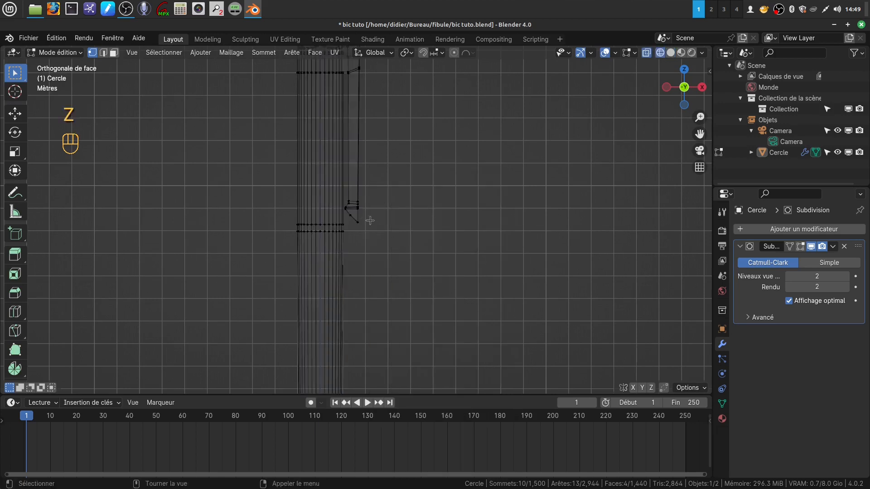
key("c")
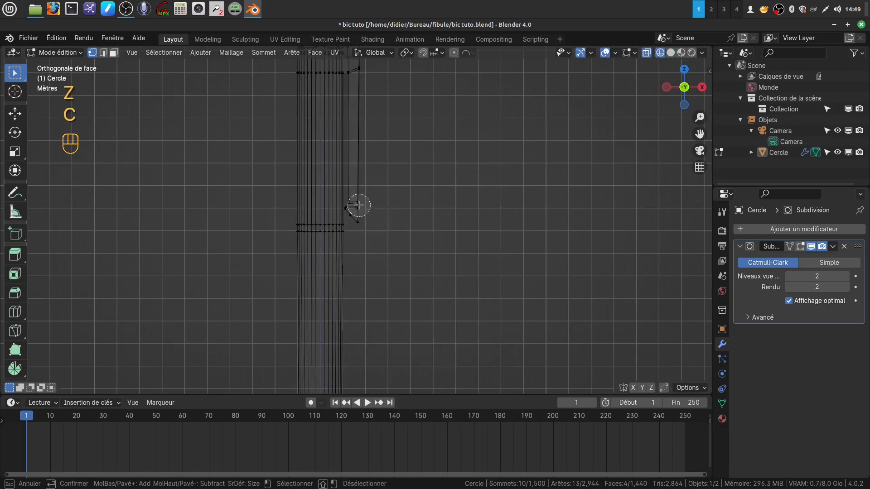
left_click(356, 203)
left_click_drag(358, 209, 361, 225)
right_click(361, 225)
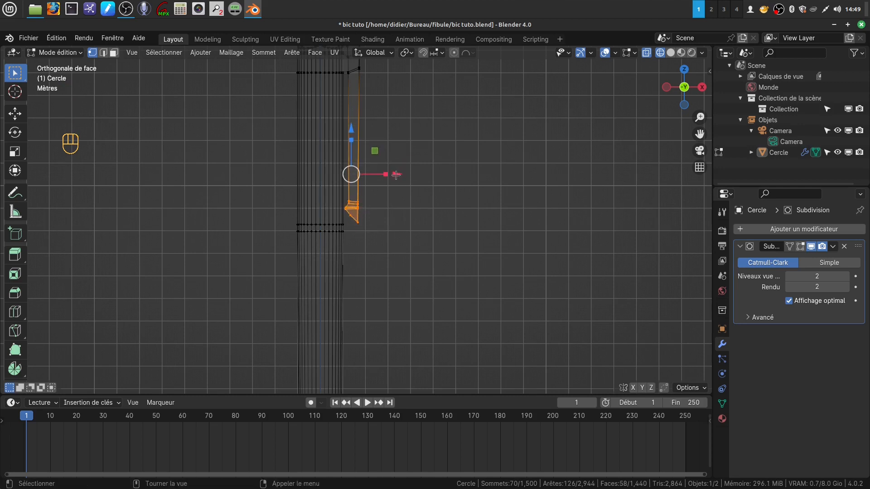
left_click_drag(396, 175, 397, 176)
Deselect the vertices near the pen's top and move the clip's lower end about -0.065 m along X.
scroll(453, 150, "down", 5)
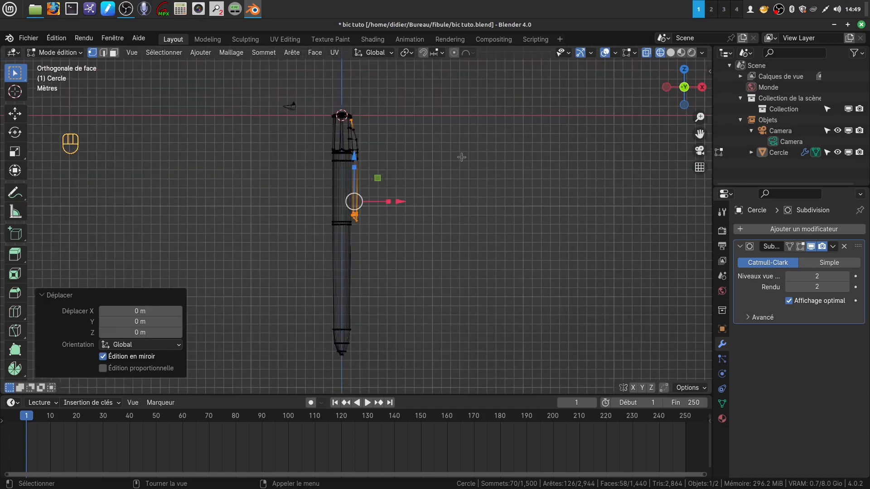
key("c")
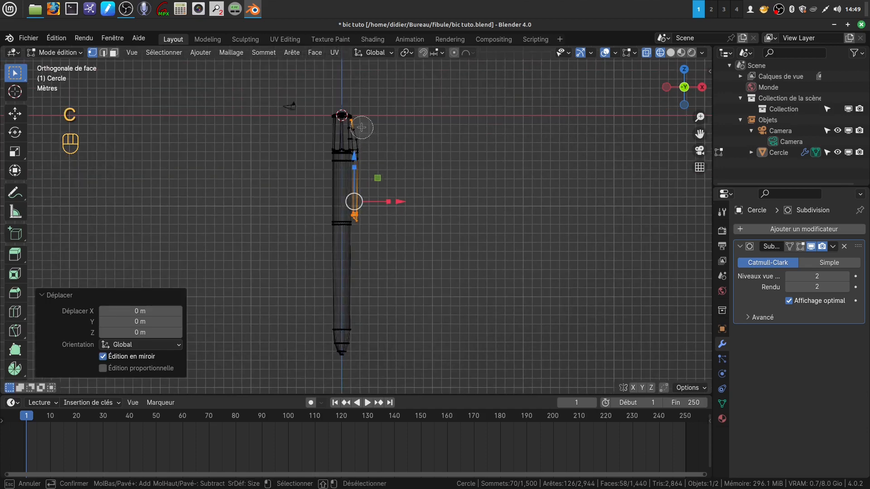
left_click(344, 122, "shift")
right_click(460, 324)
scroll(460, 321, "up", 8)
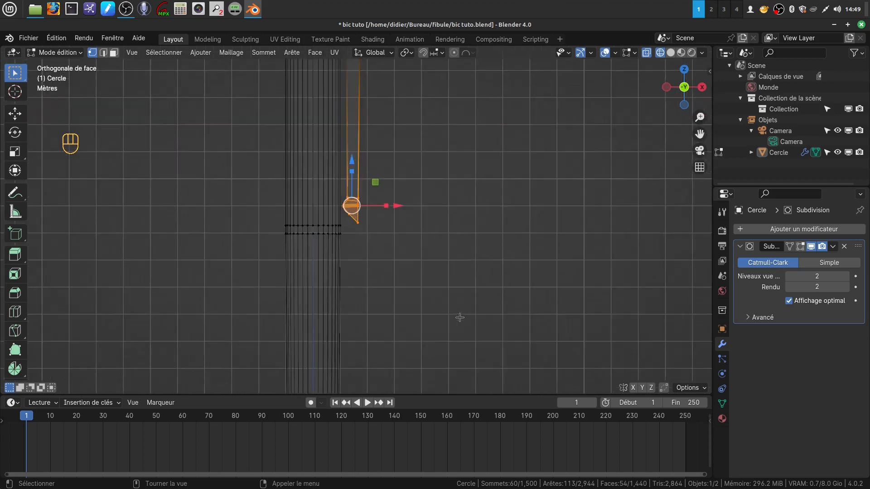
left_click_drag(393, 192, 390, 199)
scroll(426, 237, "down", 5)
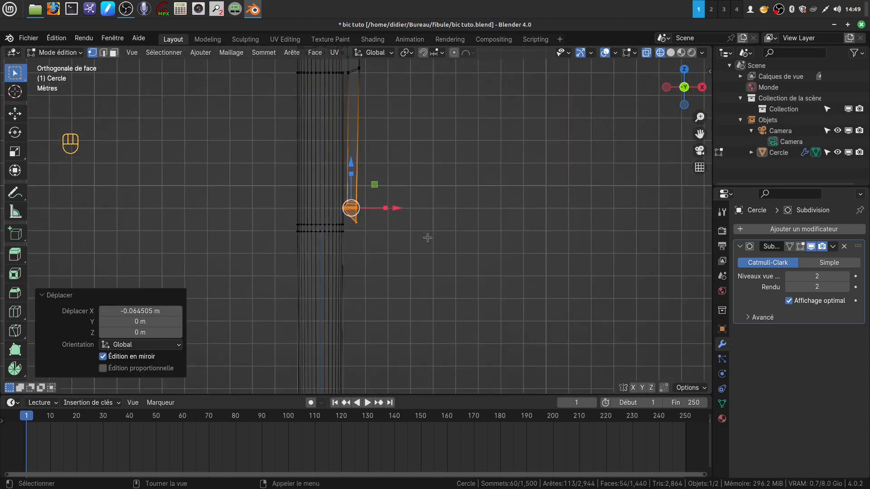
Rotate the clip's lower end by about 0.8° in the front view, then return to solid shading and Object Mode.
scroll(435, 251, "up", 5)
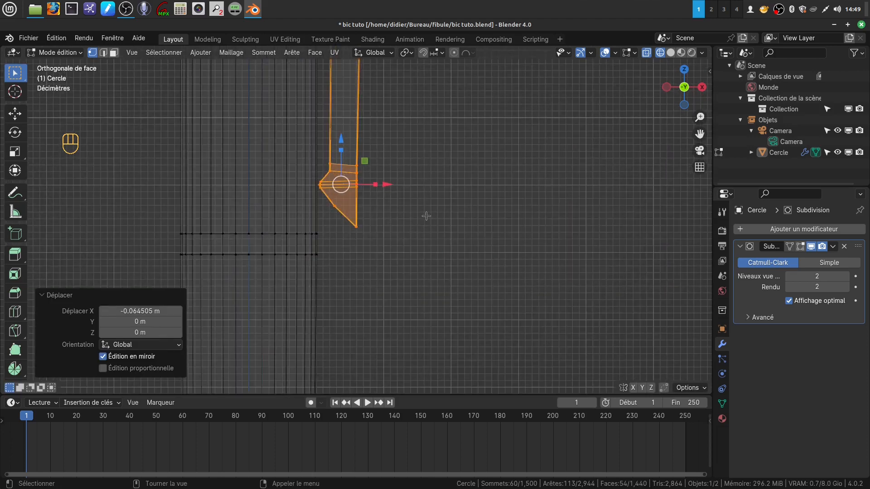
key("r")
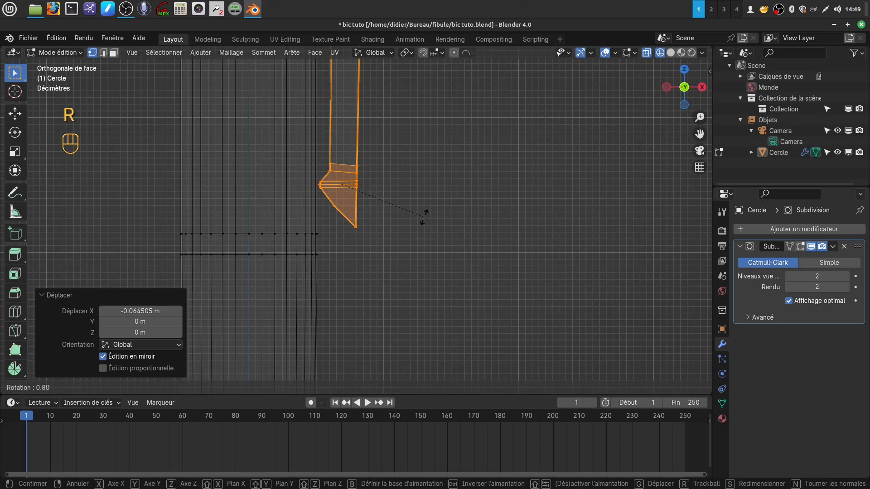
left_click(425, 216)
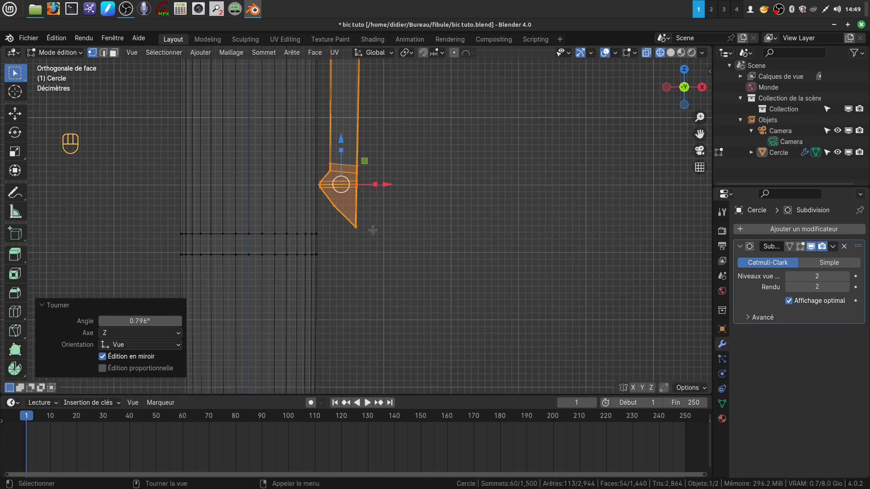
key("z")
key("Tab")
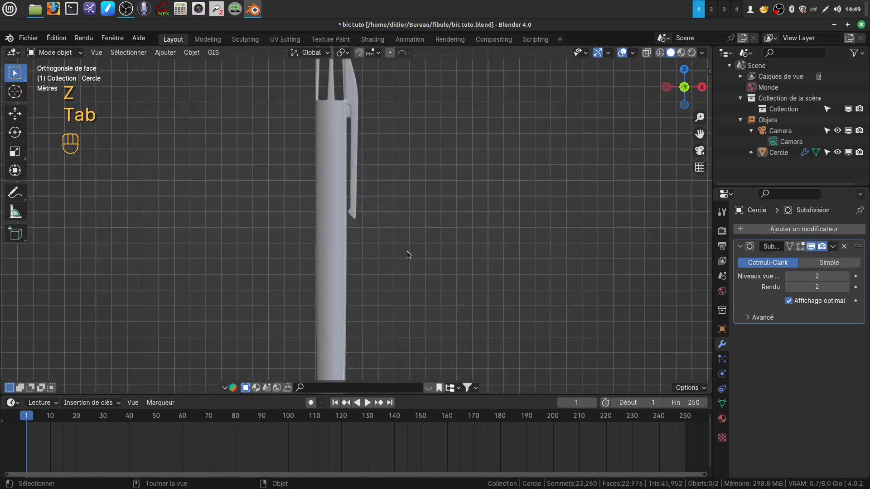
Check the whole pen and save the file bic tuto.blend.
scroll(407, 251, "down", 4)
middle_click_drag(406, 249, 387, 219)
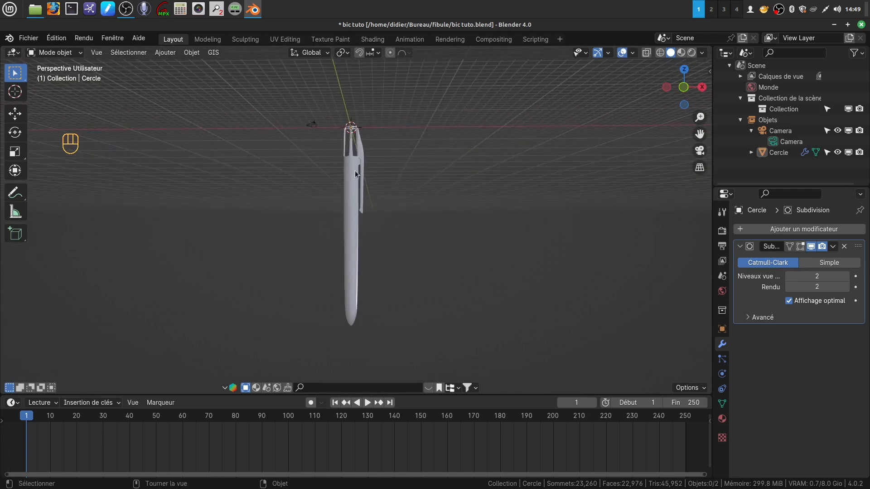
left_click(27, 40)
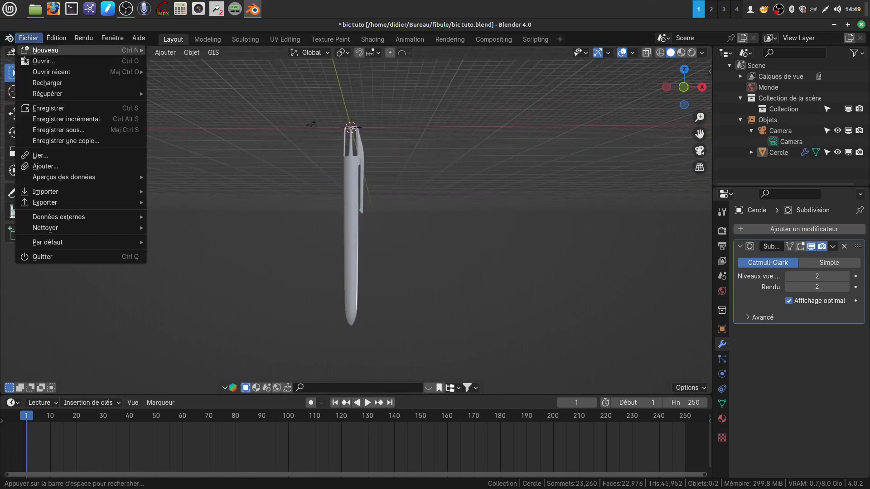
left_click(49, 109)
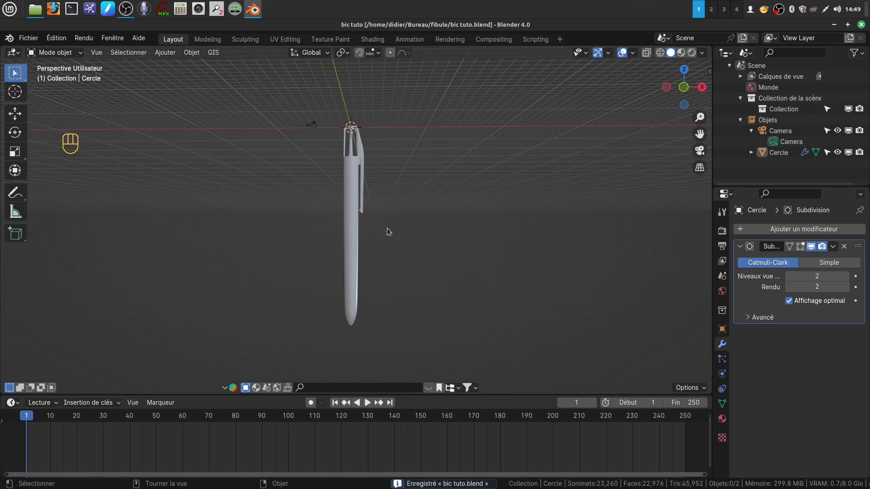
Duplicate the pen object in place.
middle_click_drag(389, 231, 330, 236, "shift")
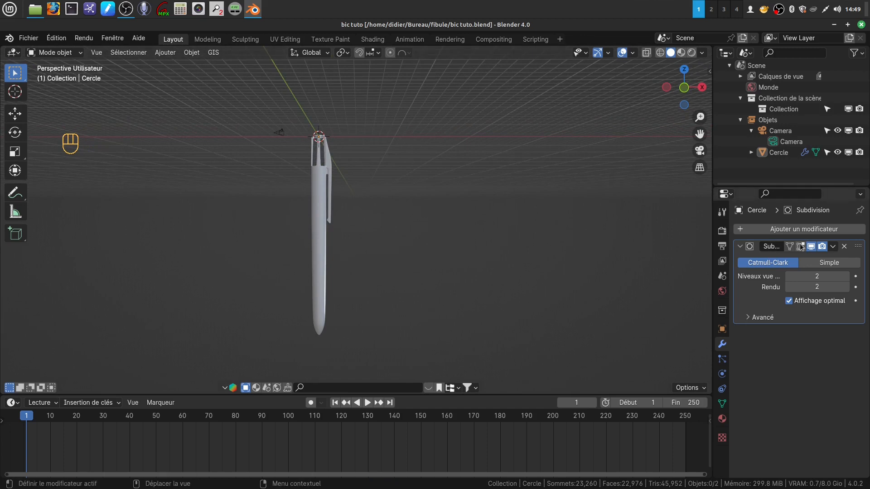
left_click(320, 251)
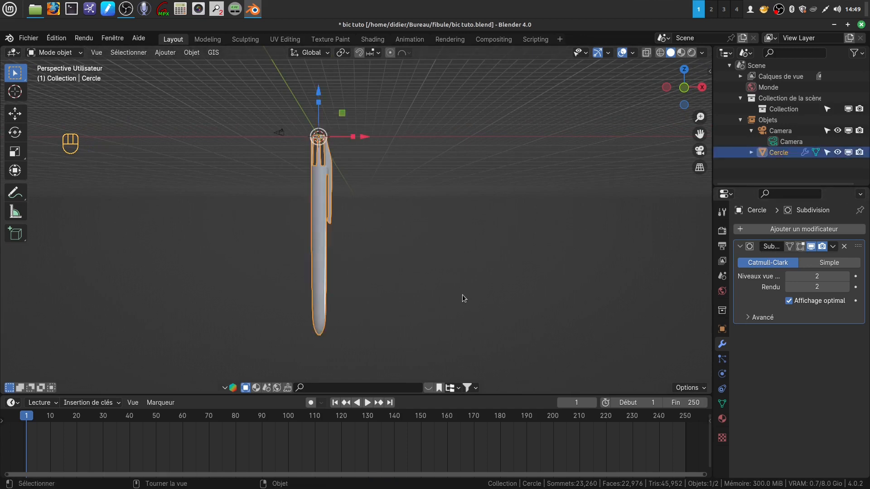
key("shift")
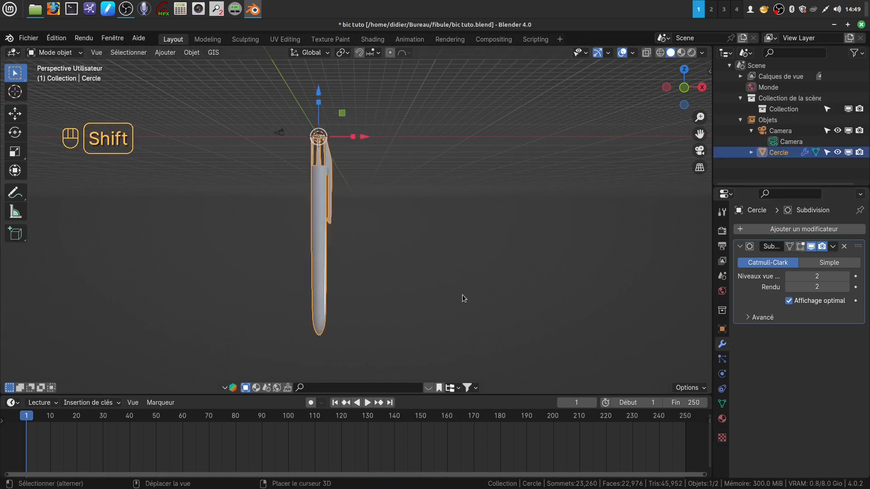
key("shift+d")
right_click(463, 295)
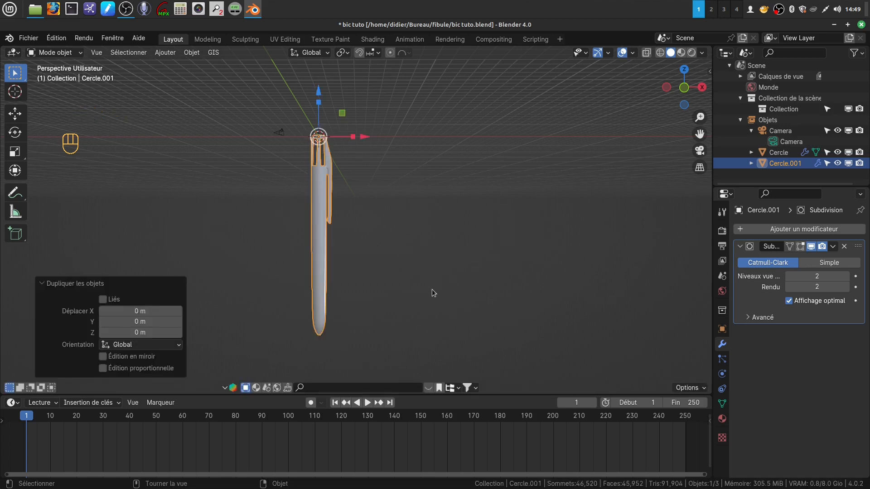
Move the duplicate to a new collection named Collection 2 and disable that collection in the viewport and in renders.
key("m")
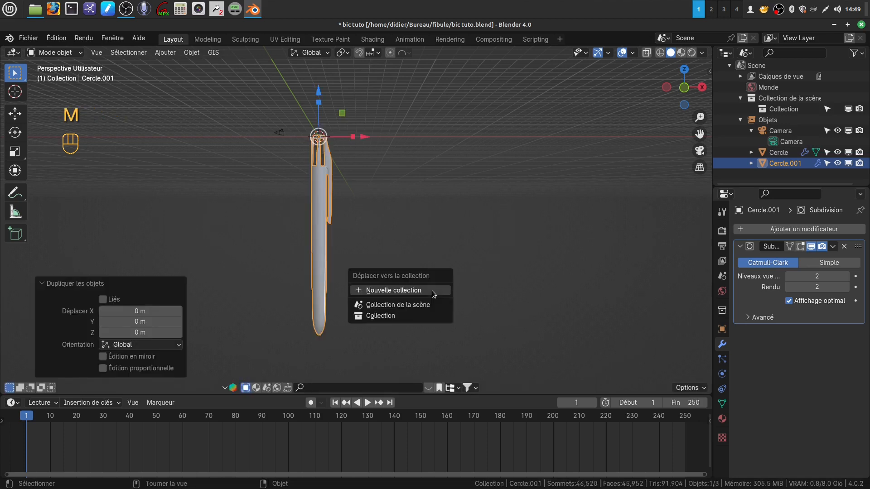
left_click(408, 291)
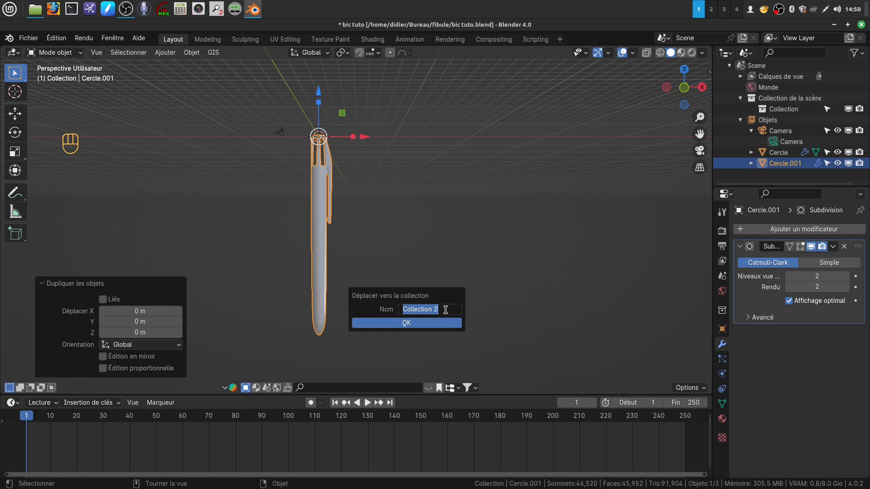
left_click(423, 324)
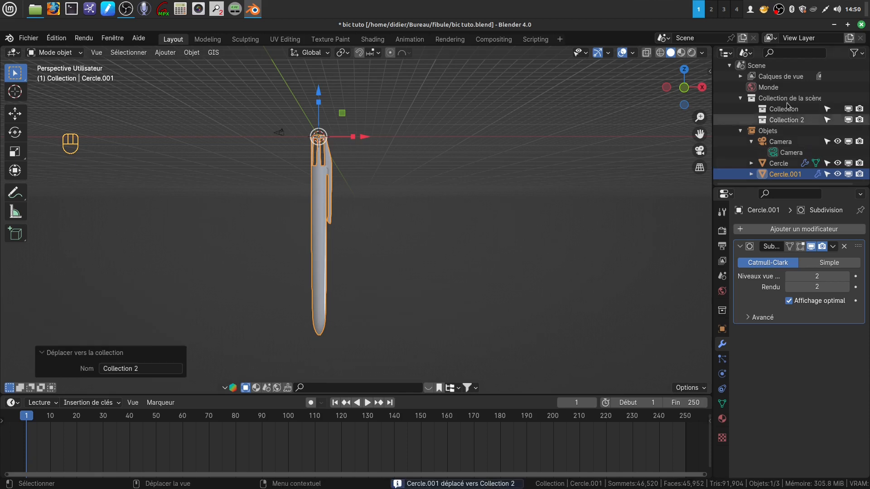
left_click(848, 120)
left_click(859, 119)
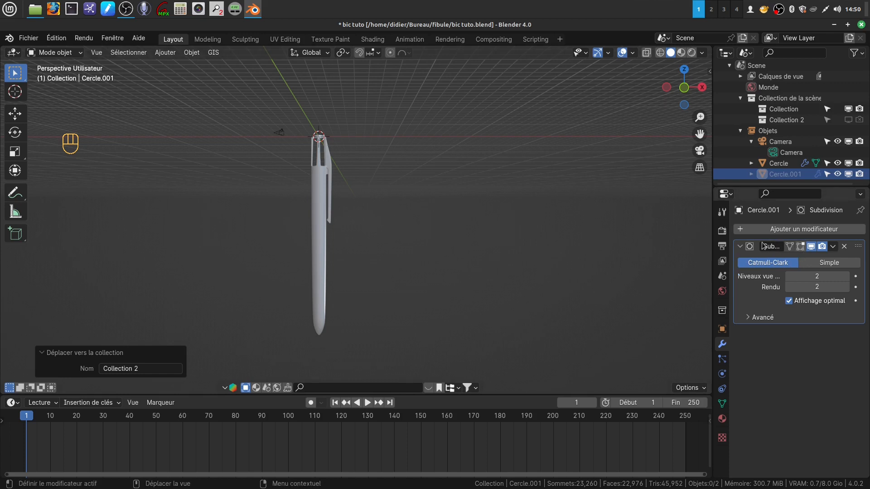
Select the visible original pen and apply its Subdivision modifier.
scroll(393, 269, "up", 2)
middle_click_drag(391, 256, 420, 249, "shift")
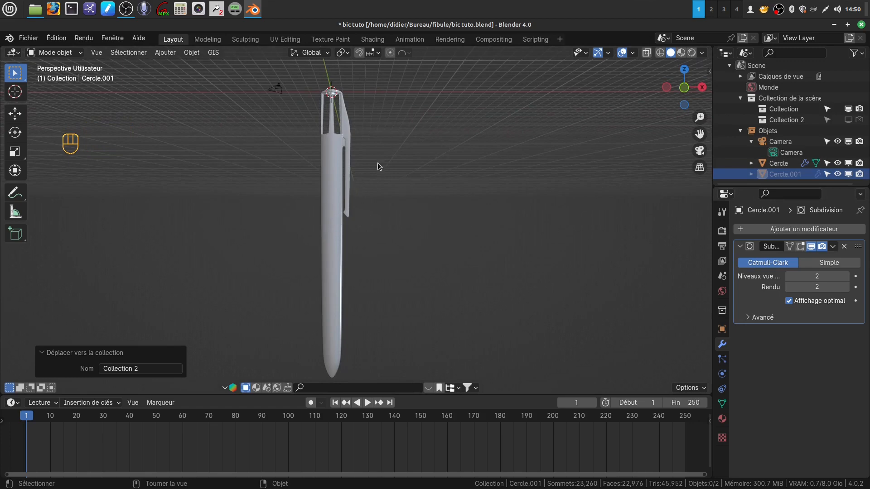
middle_click_drag(379, 166, 351, 182)
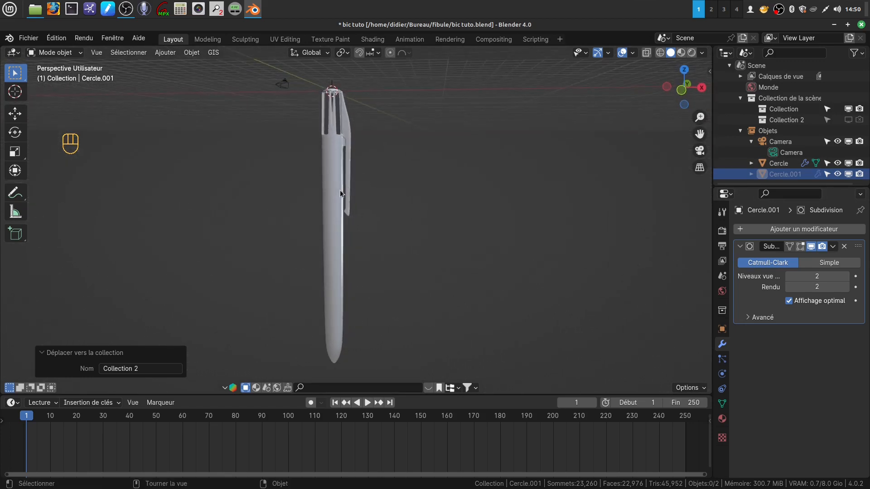
left_click(340, 191)
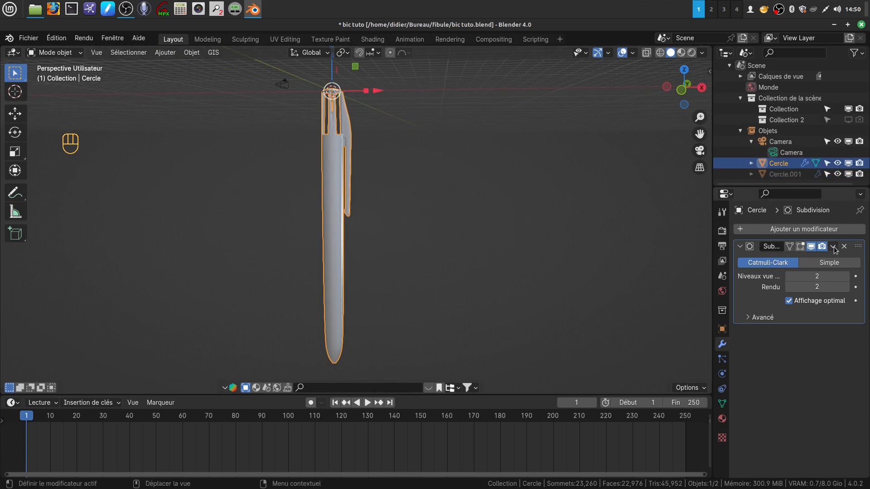
left_click(832, 248)
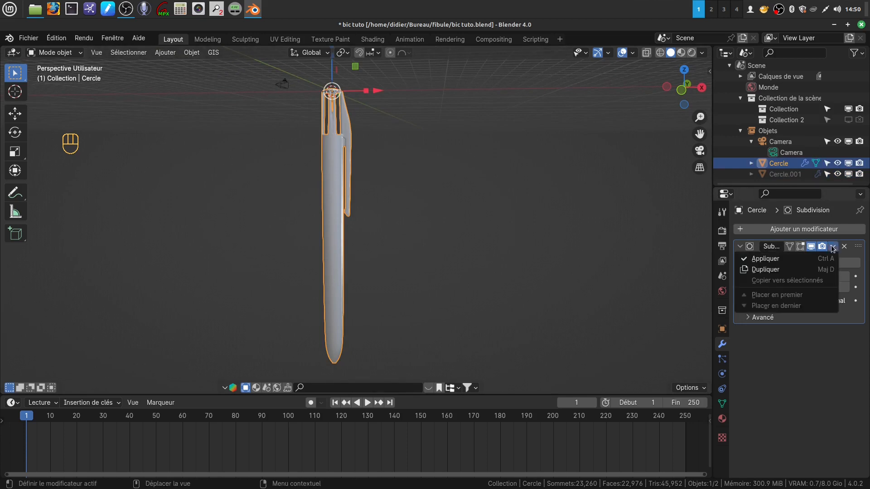
left_click(787, 259)
In Edit Mode, add one loop cut around the barrel just below the clip's tip, slid to a factor of about 0.209.
scroll(368, 256, "up", 5)
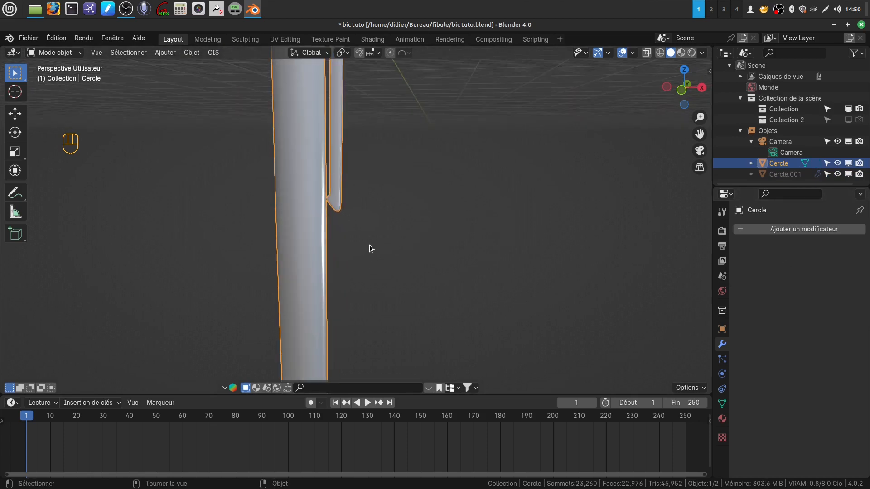
middle_click_drag(346, 252, 365, 238, "shift")
key("Tab")
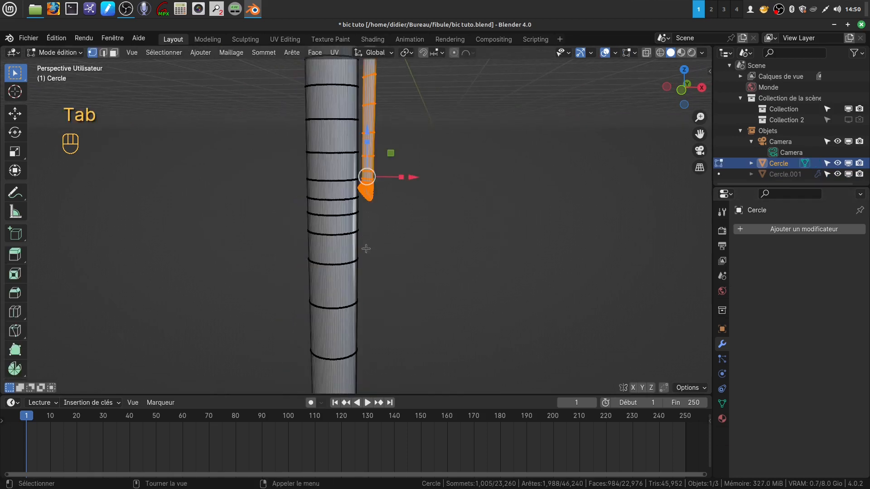
scroll(367, 235, "down", 2)
scroll(368, 242, "up", 4)
scroll(367, 242, "up", 1)
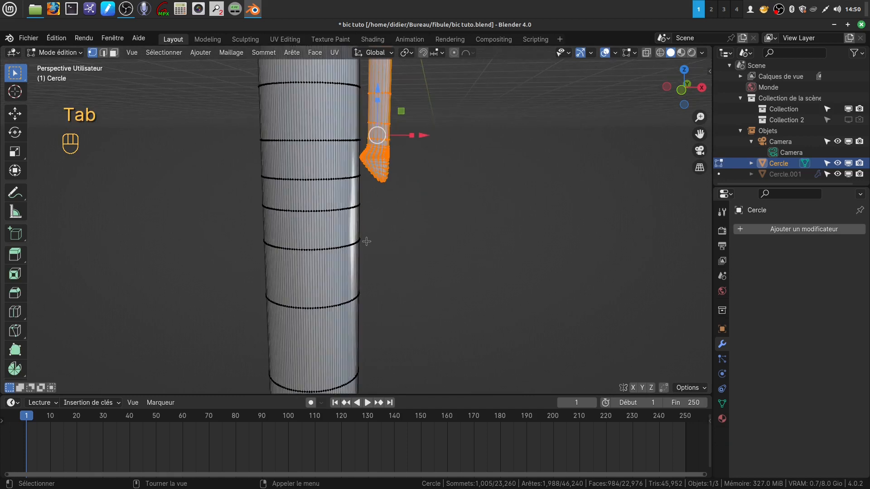
middle_click_drag(362, 232, 362, 225)
scroll(361, 223, "down", 3)
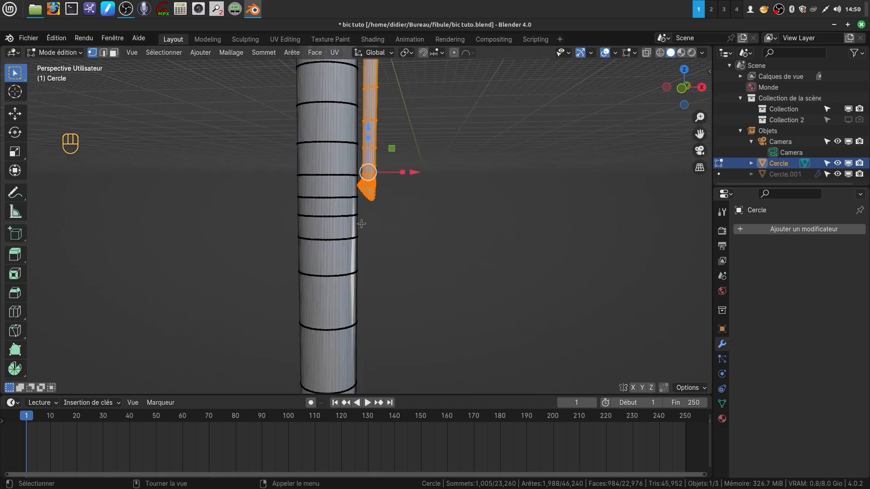
scroll(362, 223, "up", 1)
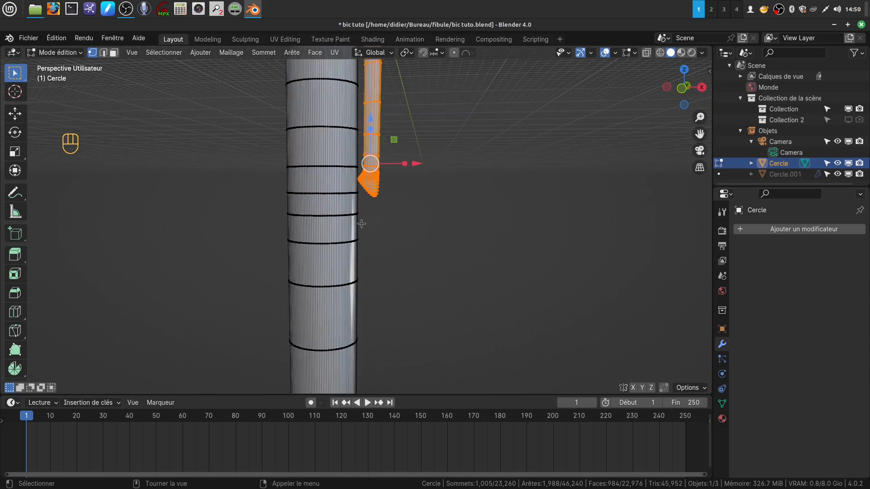
scroll(344, 231, "up", 3)
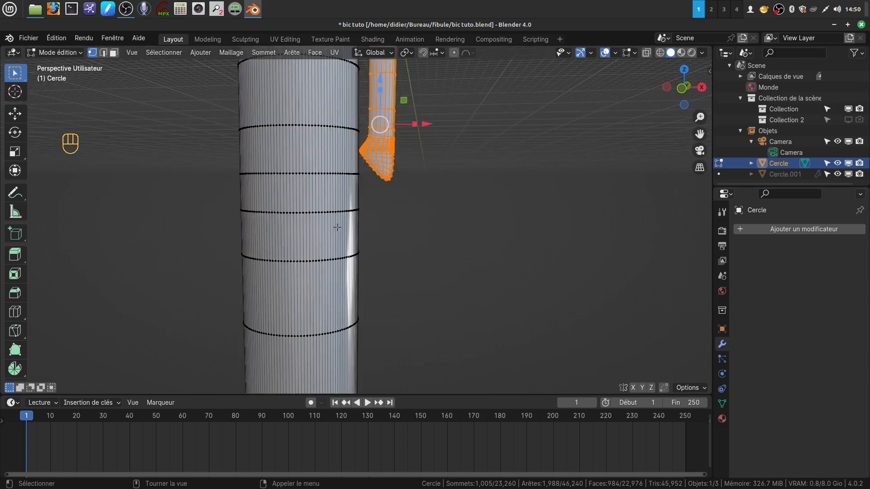
key("ctrl+r")
left_click(334, 194)
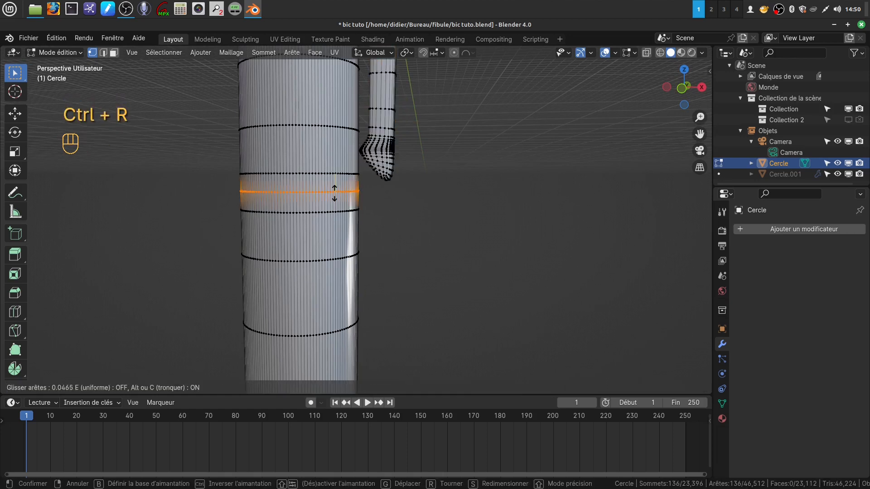
left_click(335, 189)
scroll(335, 189, "up", 1)
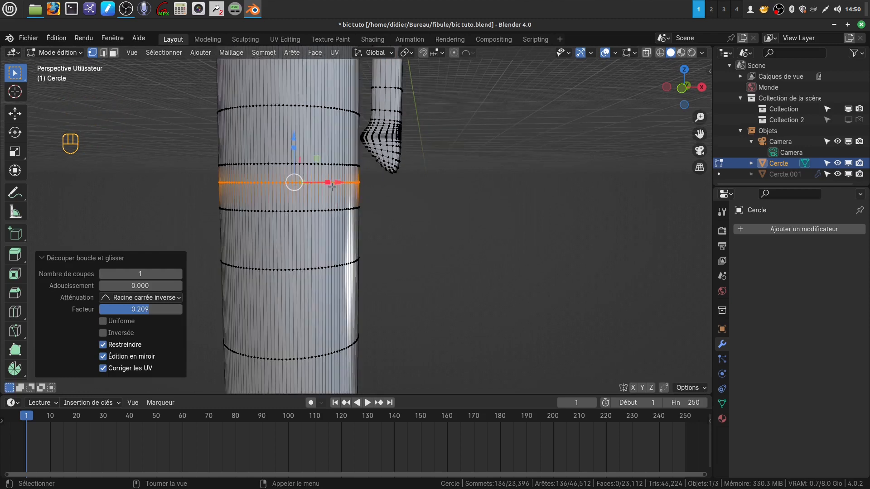
Bevel the new edge loop and the loop just below it with a width of about 0.0118 m and 2 segments.
left_click(114, 52)
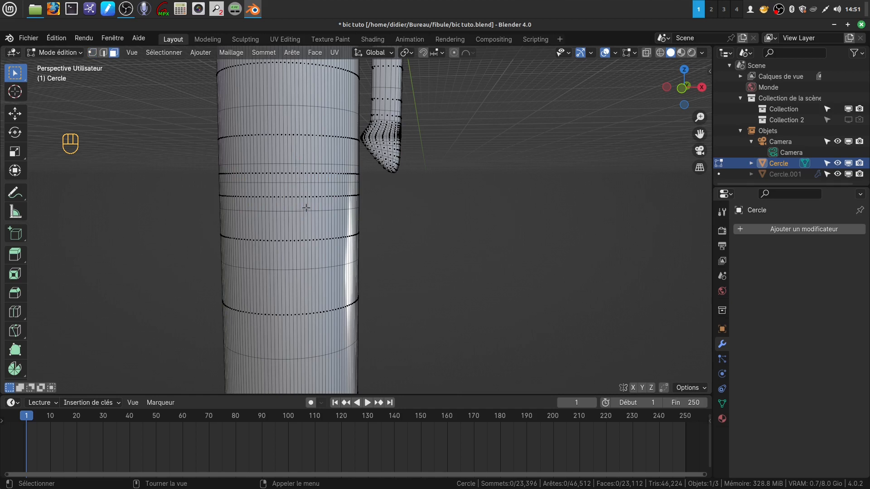
left_click(311, 179, "alt")
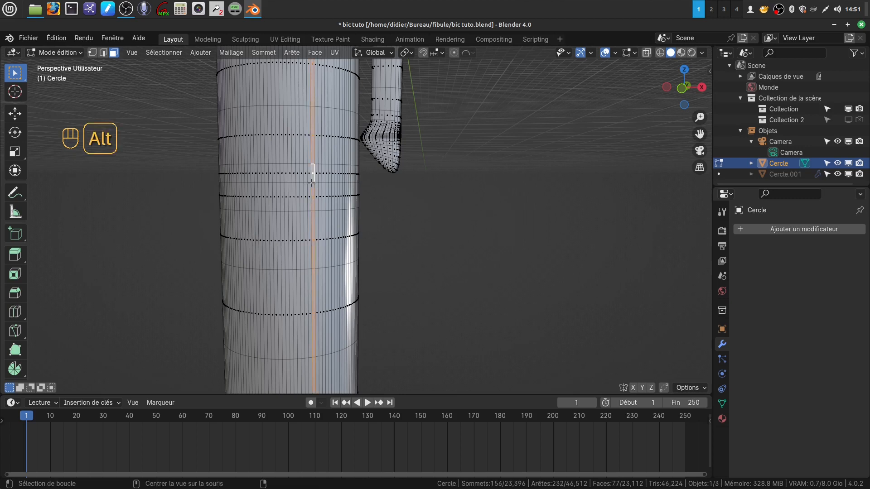
left_click(103, 53)
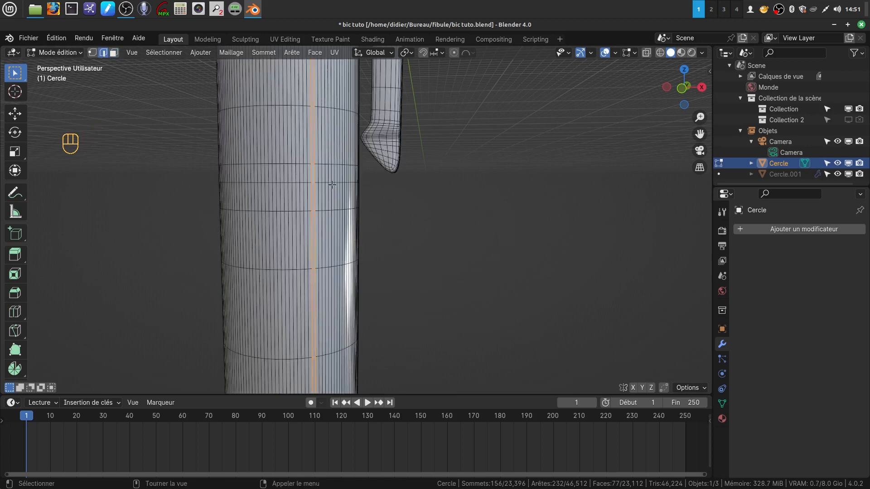
key("a")
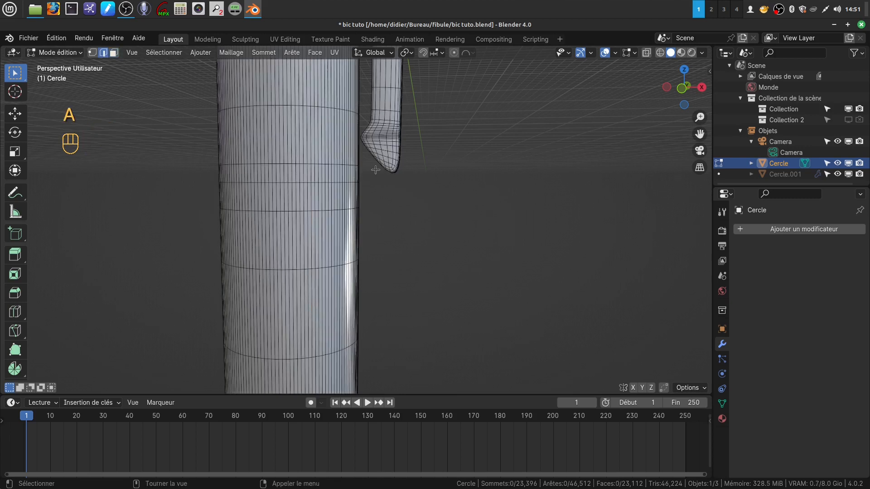
left_click(309, 183, "alt")
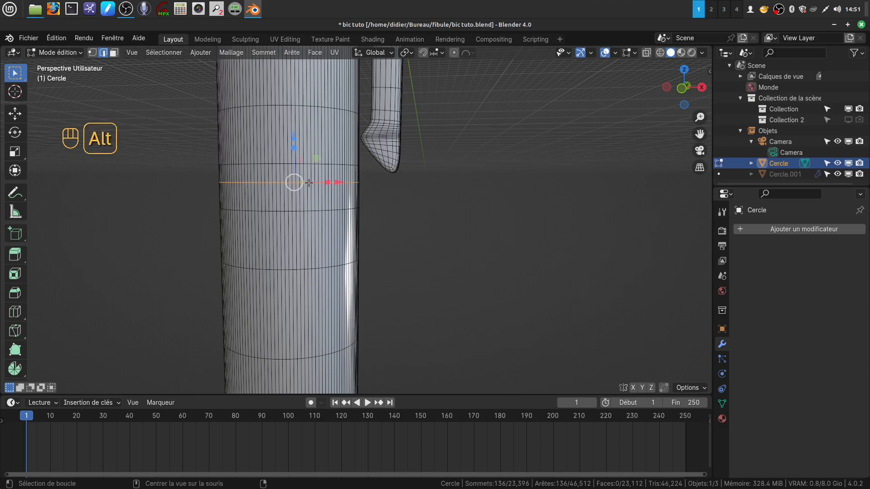
left_click(305, 210, "alt+shift")
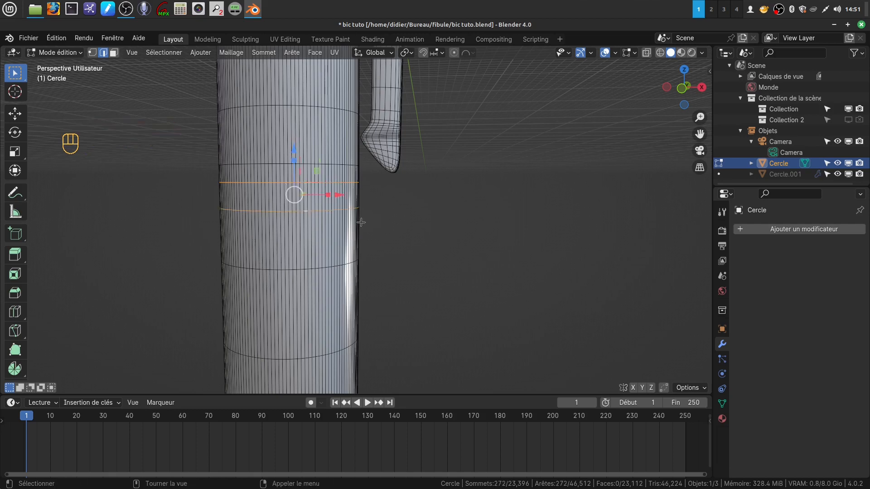
scroll(361, 222, "up", 5)
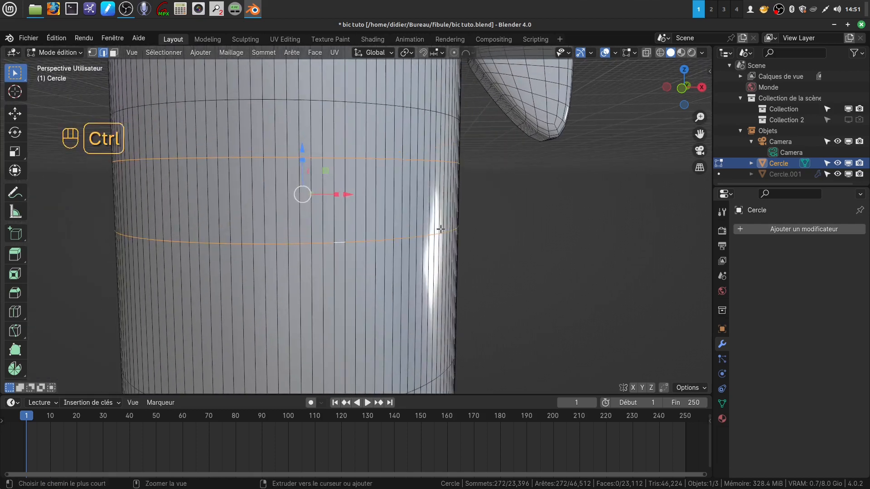
key("ctrl+b")
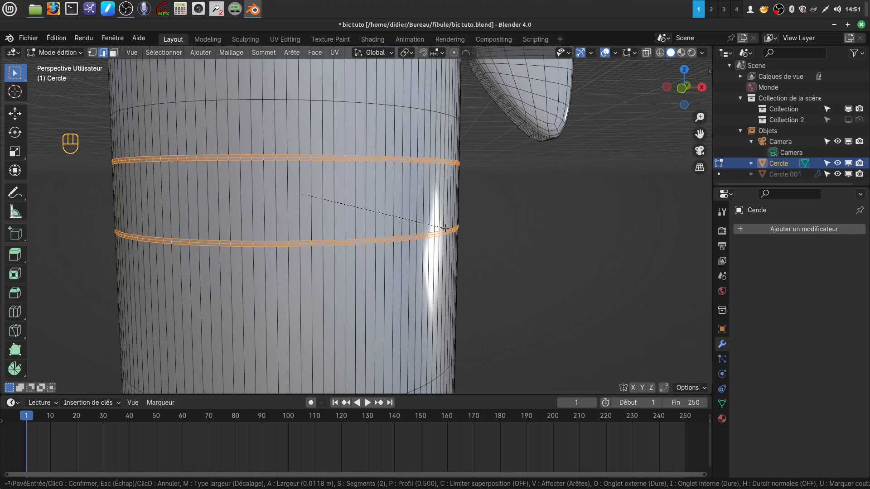
left_click(445, 229)
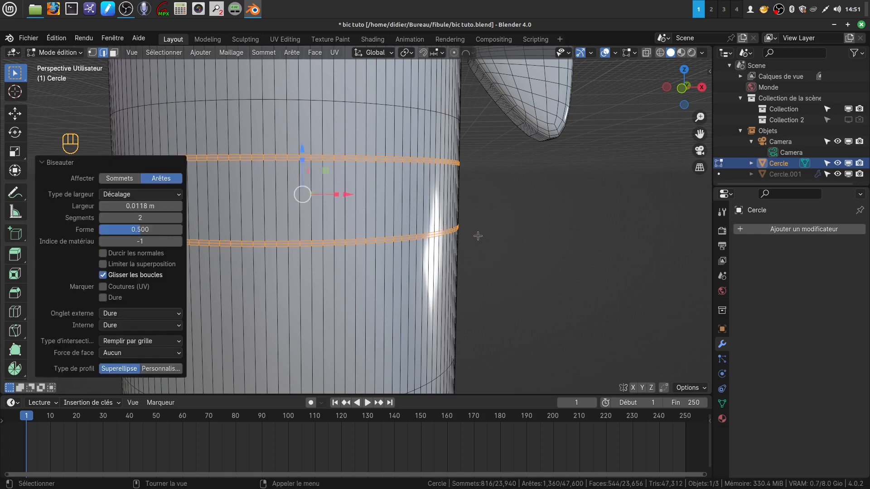
Reduce the selection to the middle loops of both bevels and scale them to about 0.977 around individual origins to form grooves.
key("ctrl")
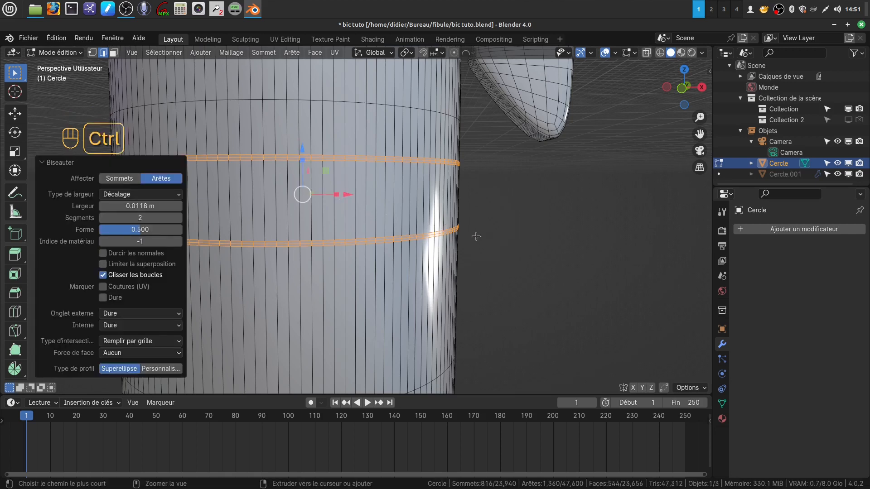
key("ctrl+KP_Subtract")
scroll(477, 236, "up", 1)
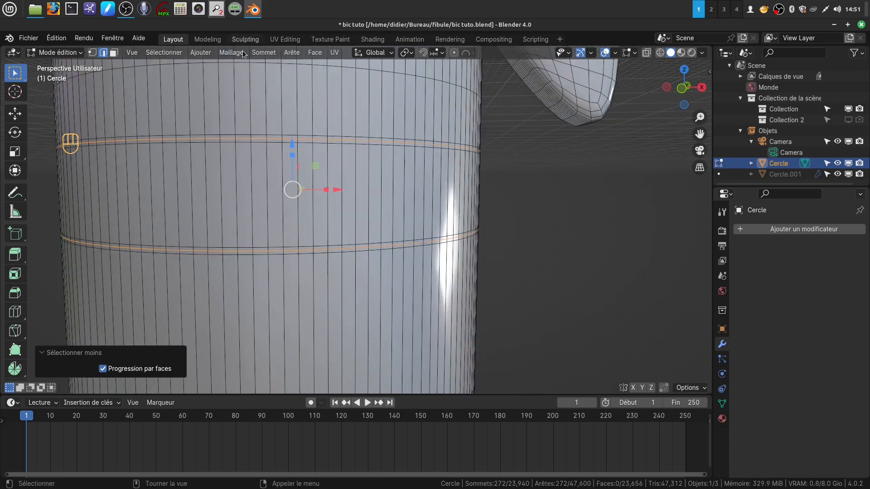
left_click(411, 54)
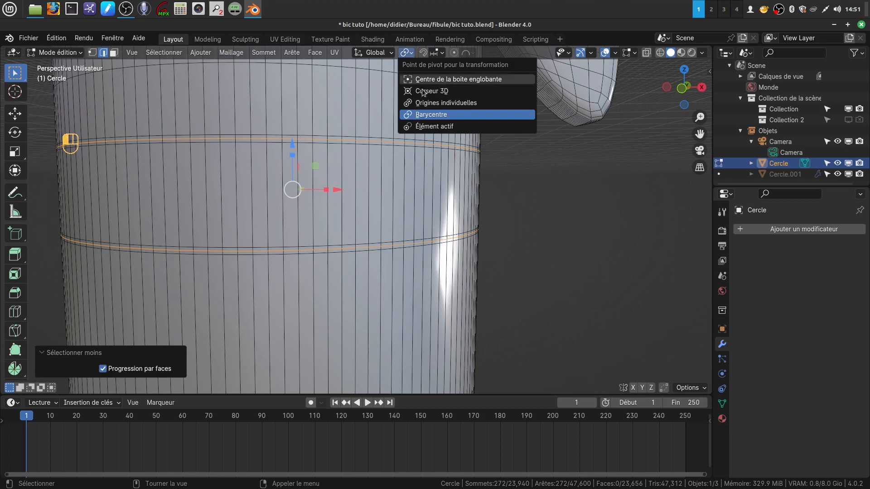
left_click(434, 103)
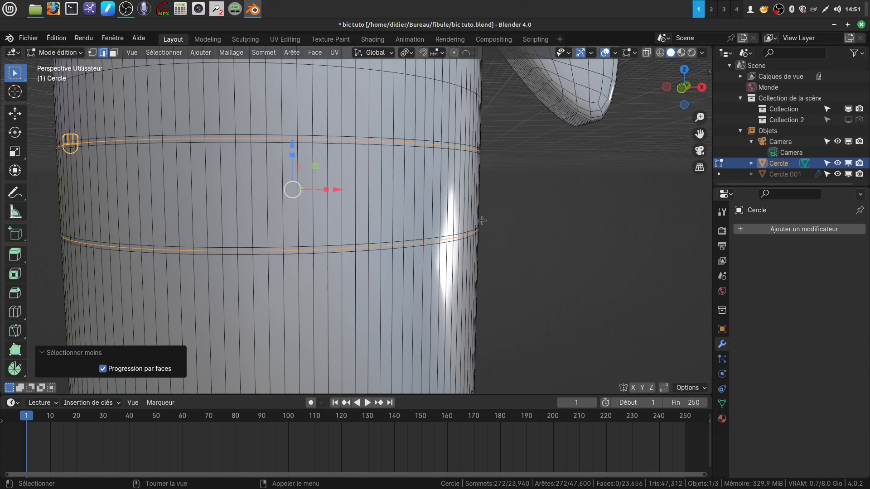
key("s")
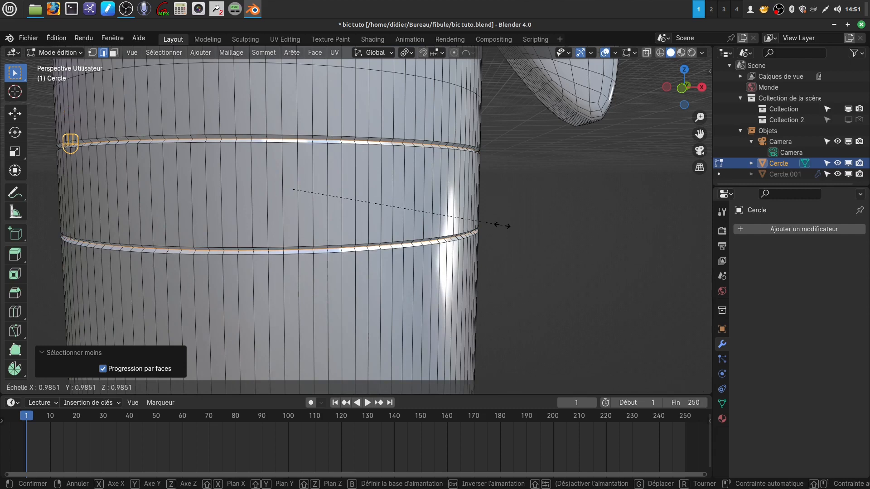
left_click(501, 225)
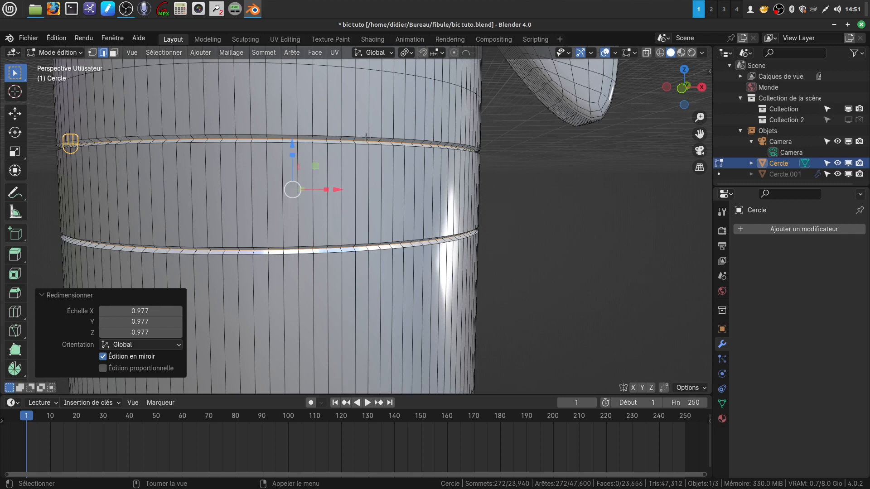
key("alt")
left_click(358, 136, "alt")
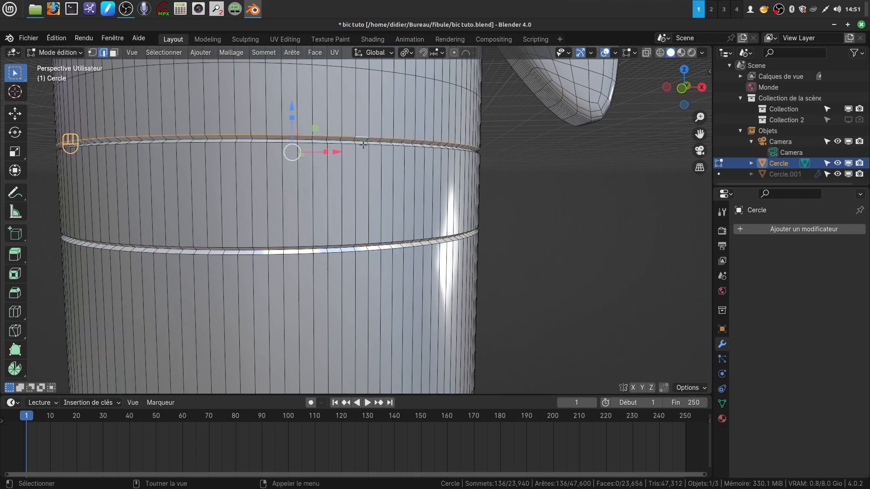
left_click(362, 144, "alt+shift")
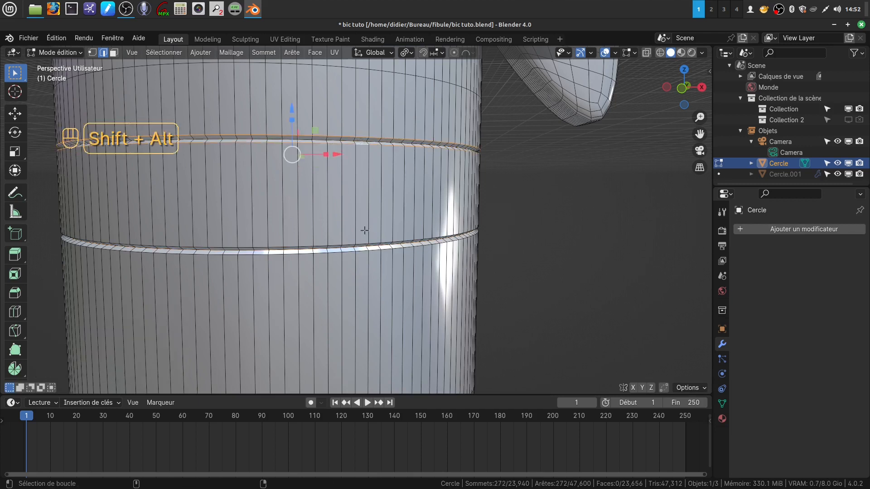
scroll(364, 208, "down", 1)
key("a")
key("a")
Return to Object Mode and apply the pen's rotation and scale.
key("Tab")
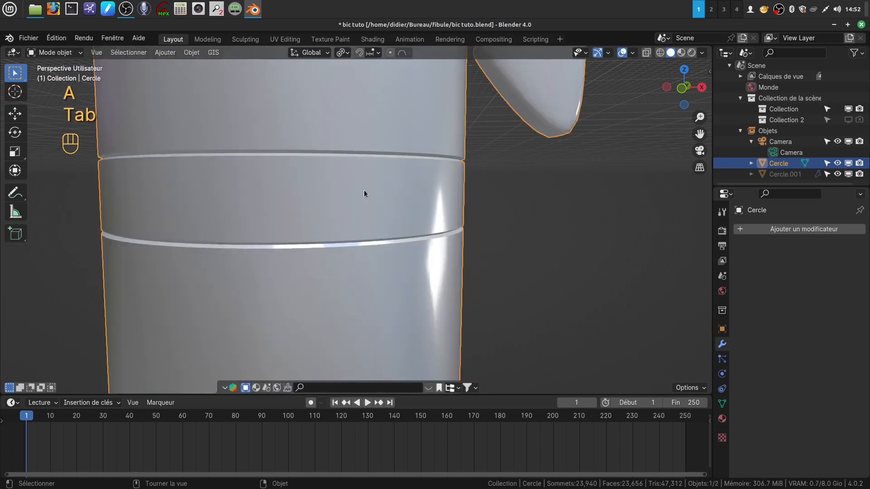
key("ctrl+a")
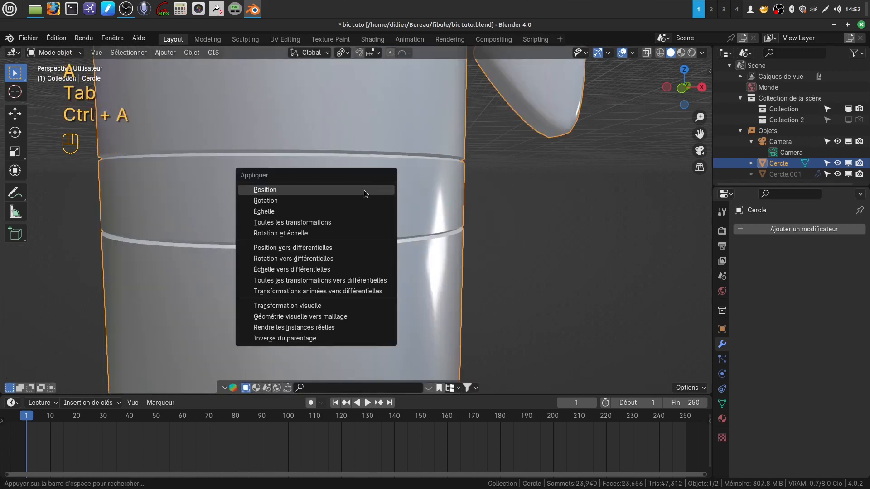
left_click(315, 233)
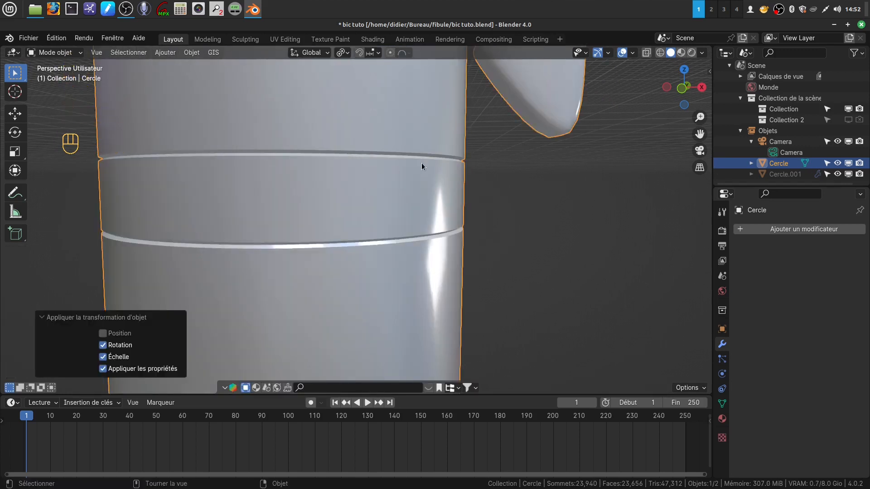
In Edit Mode, select the border edge loops of both barrel grooves and bevel them with a width of 0.00729 m and 2 segments.
scroll(421, 166, "up", 1)
key("Tab")
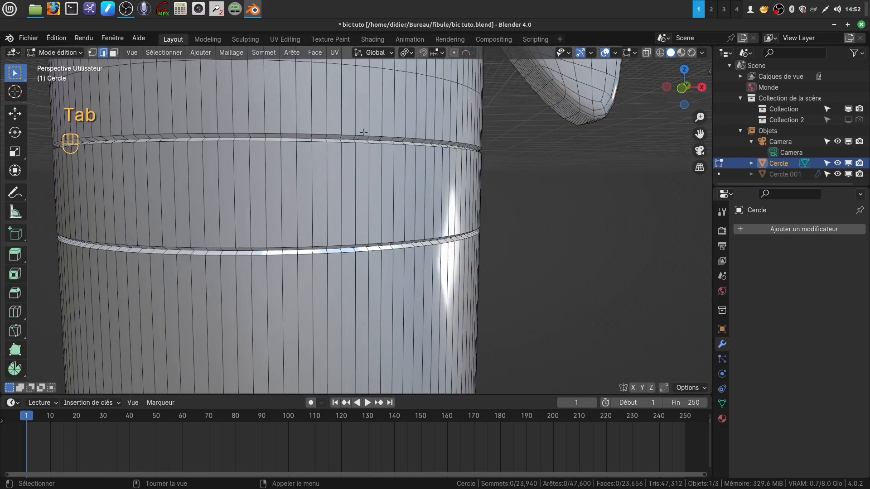
left_click(364, 136, "alt")
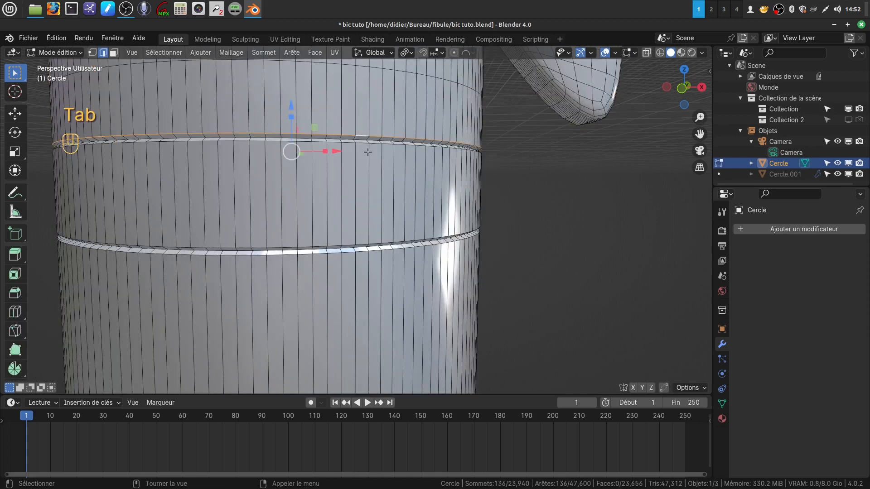
left_click(360, 144, "alt+shift")
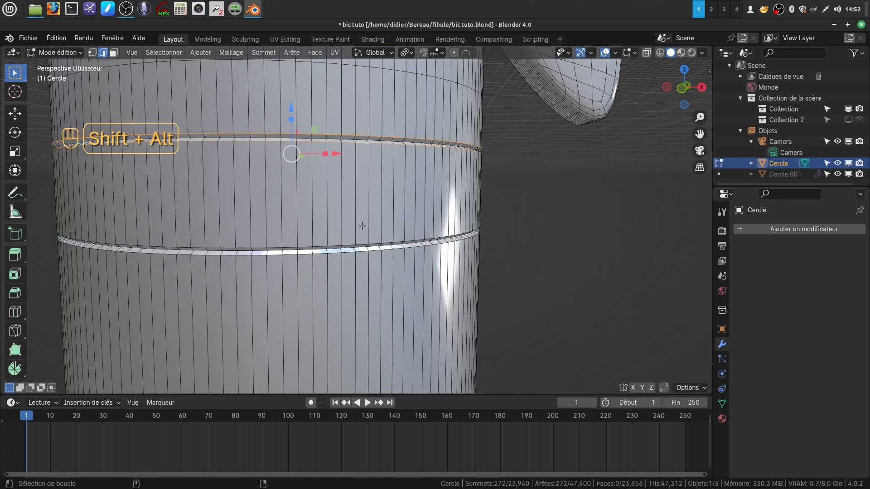
left_click(349, 244, "alt+shift")
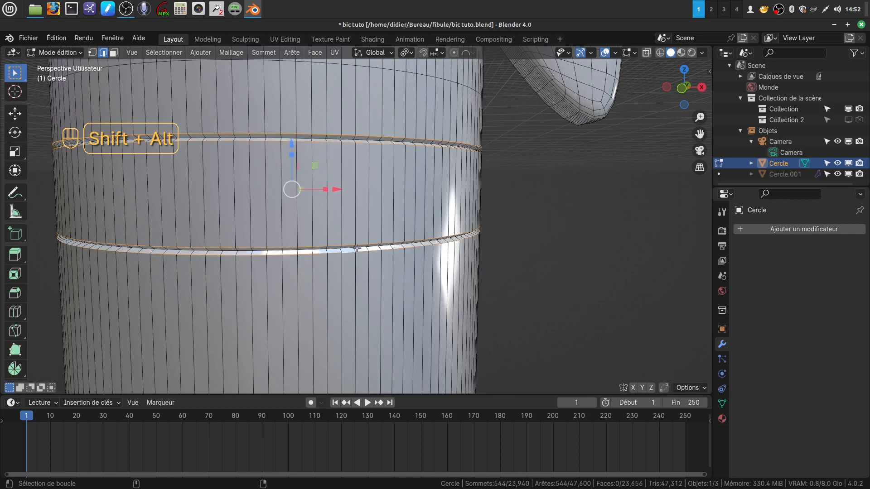
scroll(372, 165, "up", 1)
scroll(372, 164, "up", 1)
middle_click_drag(391, 166, 421, 225, "shift")
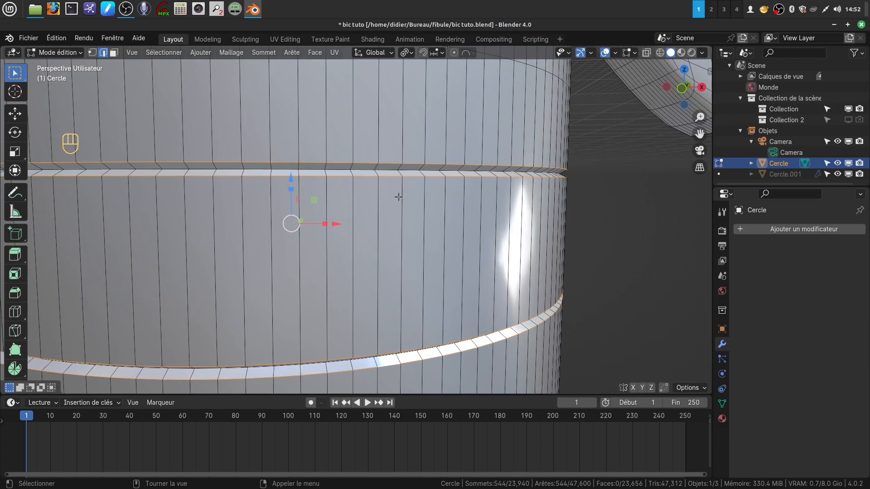
key("ctrl")
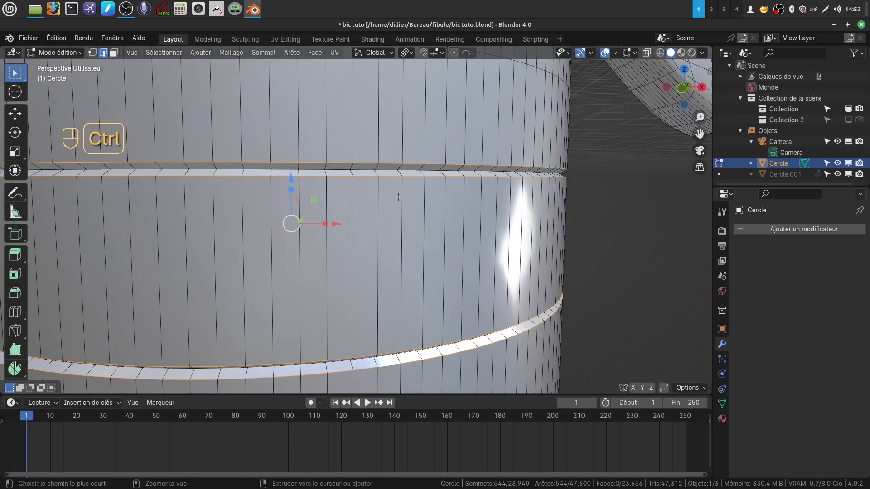
key("ctrl+b")
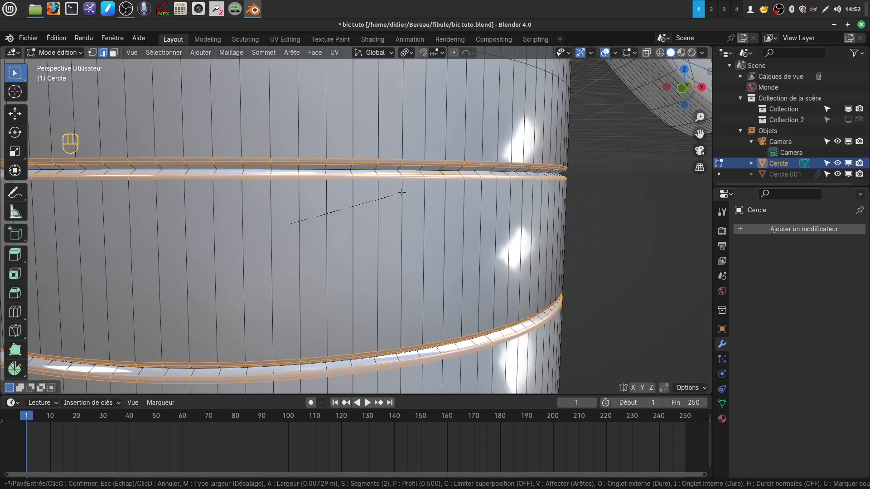
left_click(402, 193)
scroll(413, 217, "down", 8)
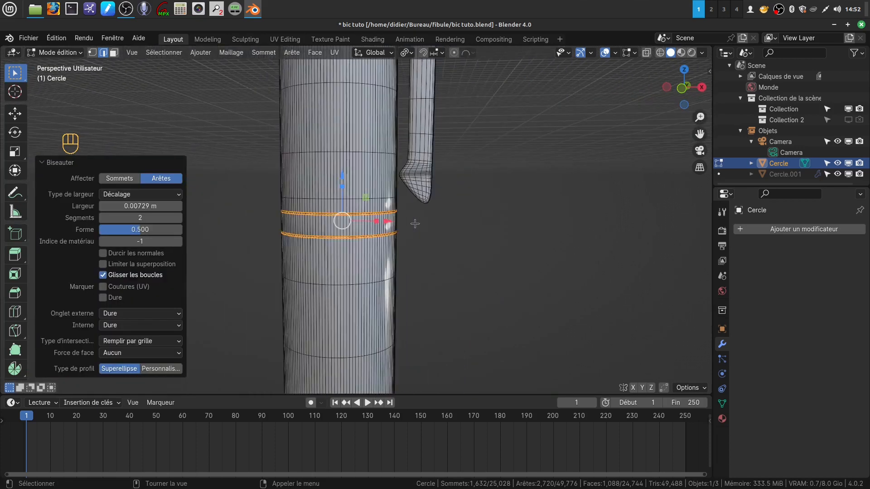
Return to Object Mode and examine the whole pen with the two grooves around its barrel.
key("Tab")
middle_click_drag(419, 230, 389, 242)
scroll(431, 238, "down", 5)
scroll(411, 235, "down", 3)
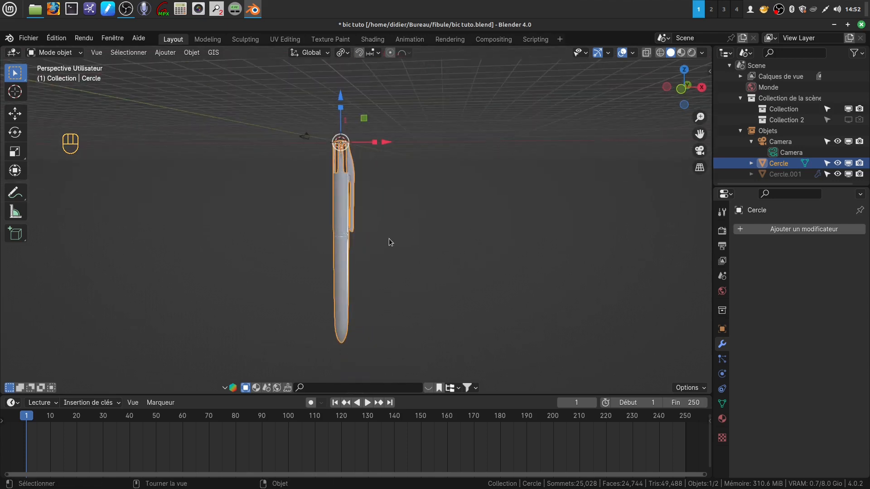
scroll(388, 233, "up", 5)
scroll(388, 234, "down", 4)
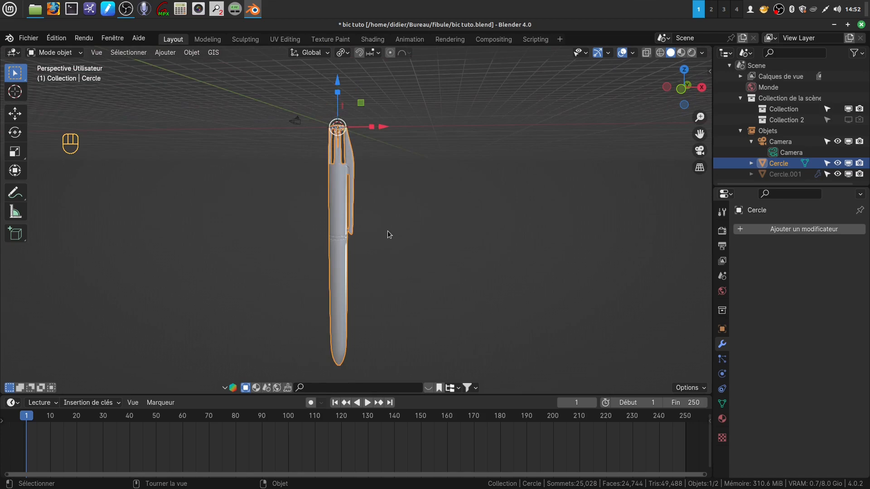
scroll(388, 230, "up", 3)
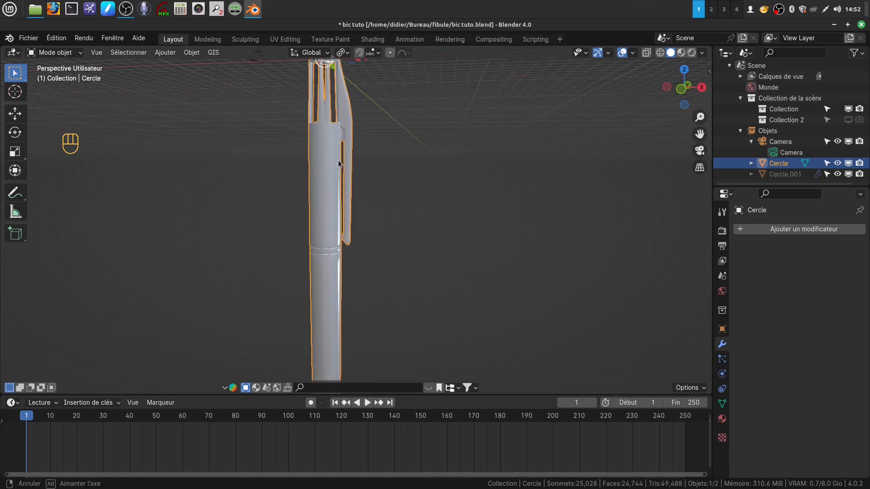
Examine the round hole in the pen's square top, both in Object Mode and as a mesh in Edit Mode.
middle_click_drag(338, 160, 297, 86)
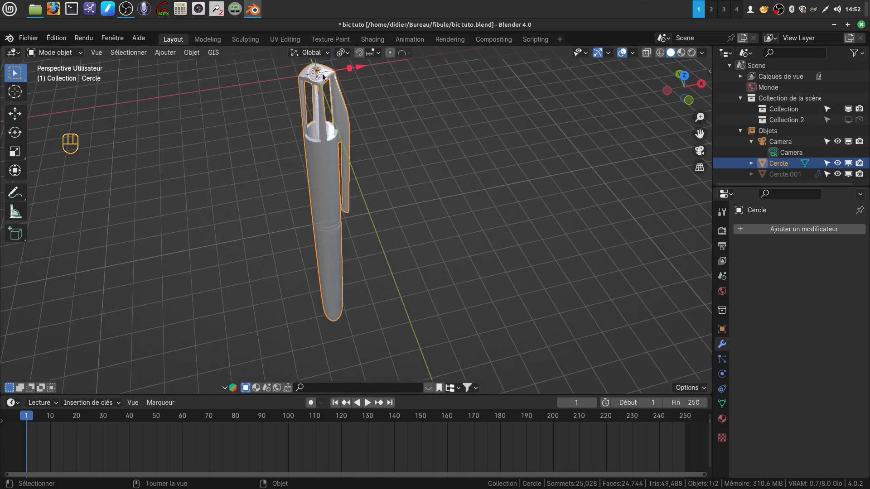
middle_click_drag(363, 173, 366, 323)
scroll(377, 241, "up", 6)
scroll(359, 304, "up", 5)
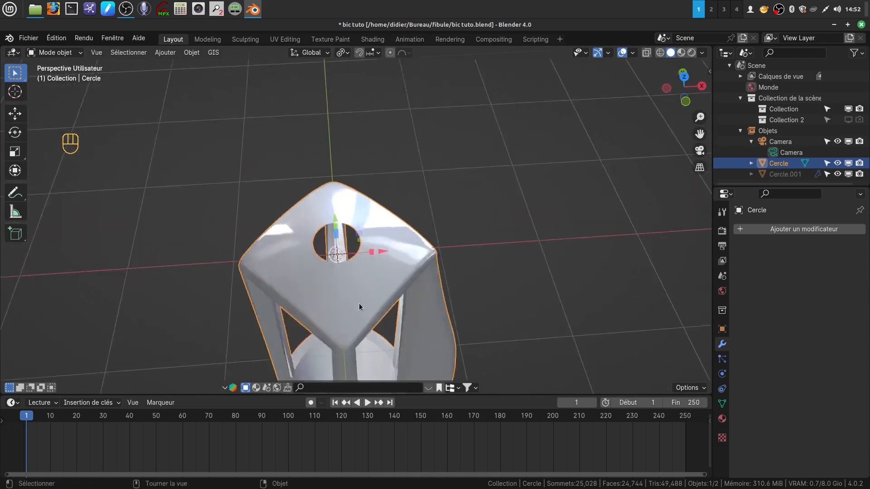
middle_click_drag(361, 269, 366, 202, "shift")
scroll(372, 273, "up", 2)
key("Tab")
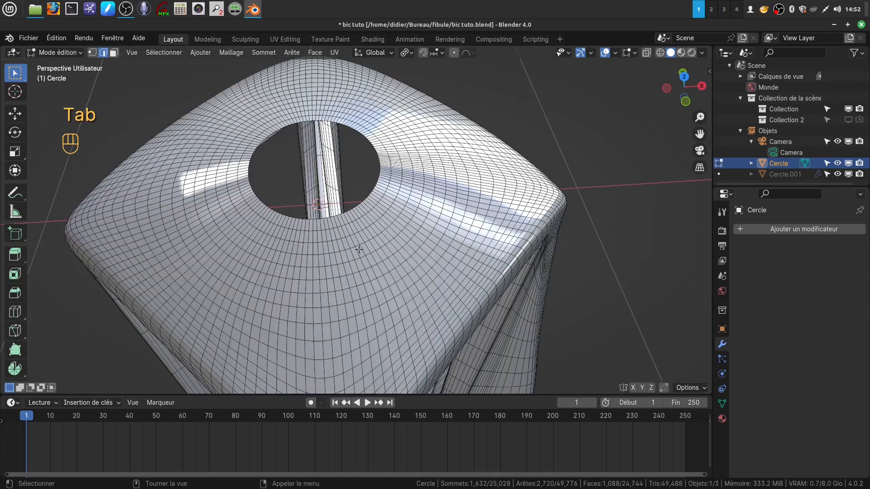
key("Tab")
scroll(492, 227, "down", 4)
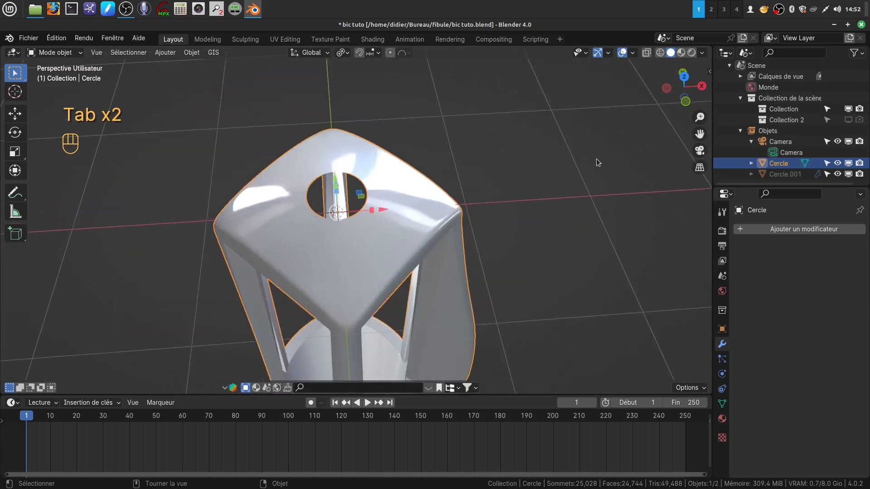
scroll(515, 205, "up", 2)
scroll(515, 205, "down", 3)
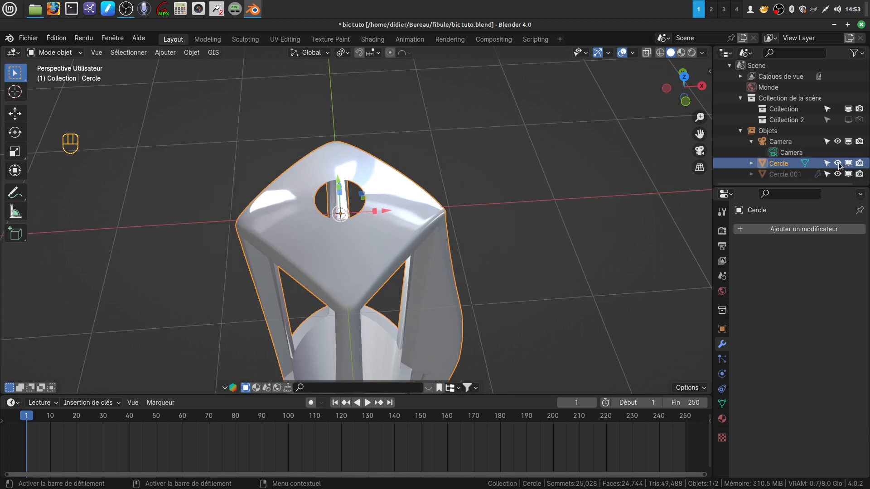
Hide Collection, show Collection 2 and open its pen copy Cercle.001 in Edit Mode with vertex selection.
left_click(848, 109)
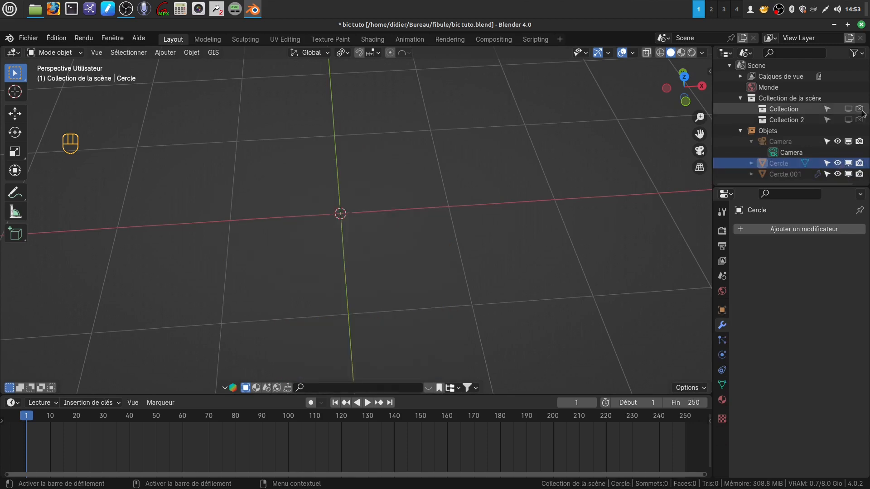
left_click(849, 120)
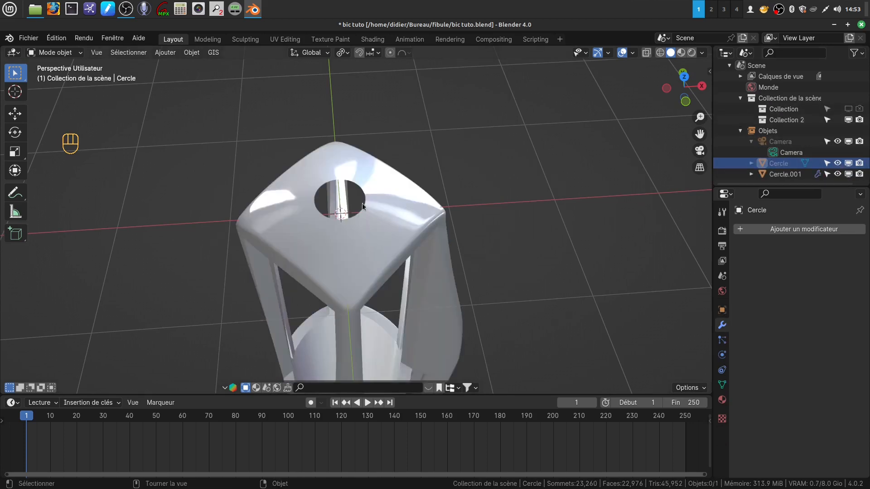
scroll(362, 205, "up", 2)
left_click(375, 260)
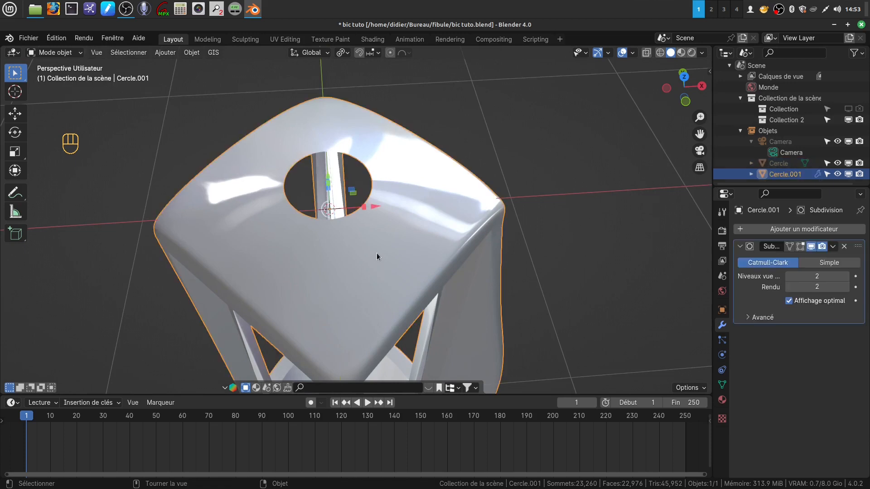
key("Tab")
scroll(390, 255, "up", 1)
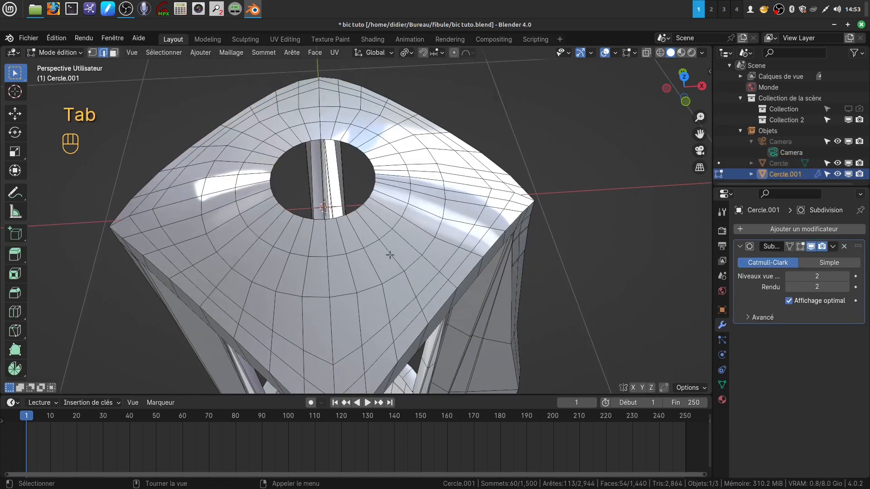
left_click(92, 52)
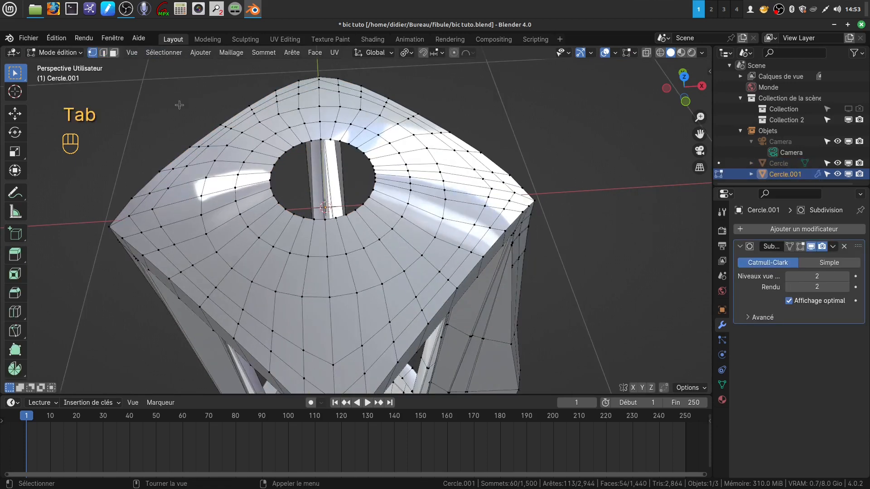
Evenly space the vertices around the top hole of the pen copy with LoopTools Space, and return to Object Mode.
left_click(360, 207, "alt")
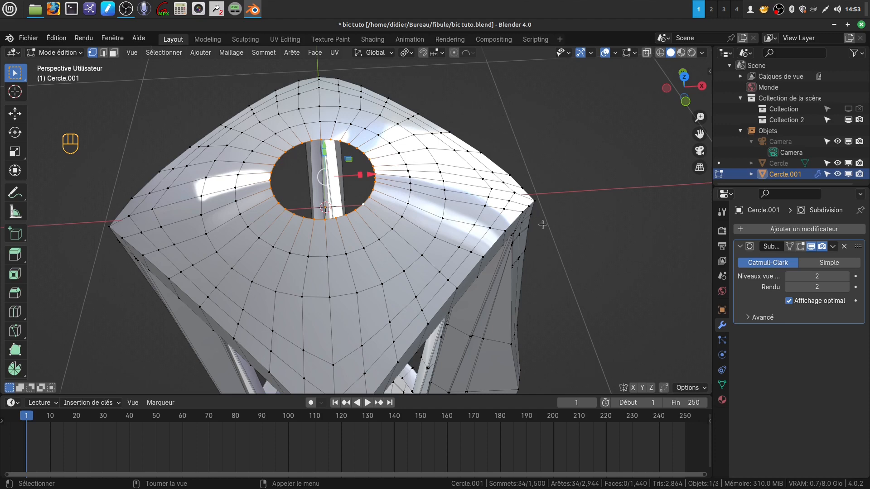
middle_click_drag(543, 224, 548, 219)
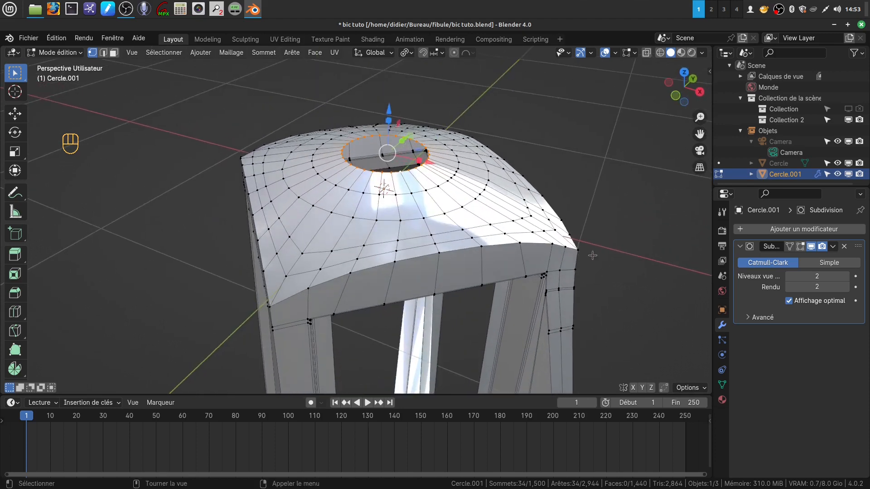
middle_click_drag(476, 210, 515, 222)
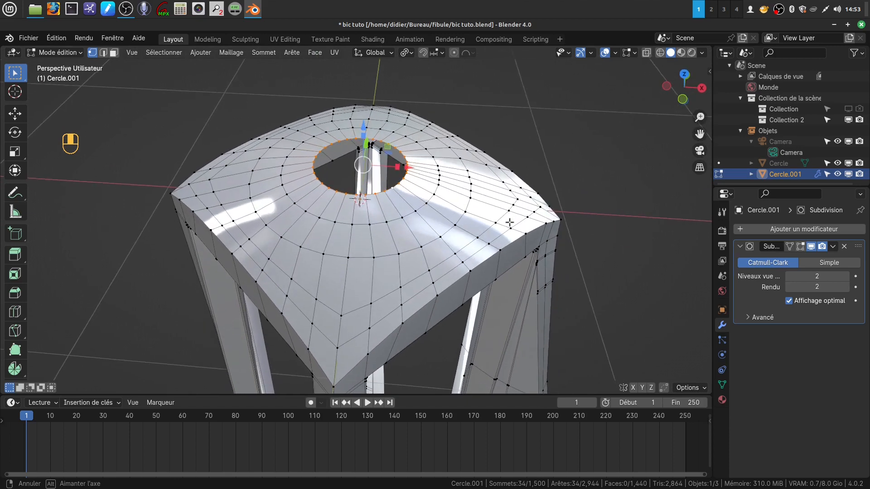
right_click(536, 104)
mouse_move(535, 104)
mouse_move(512, 116)
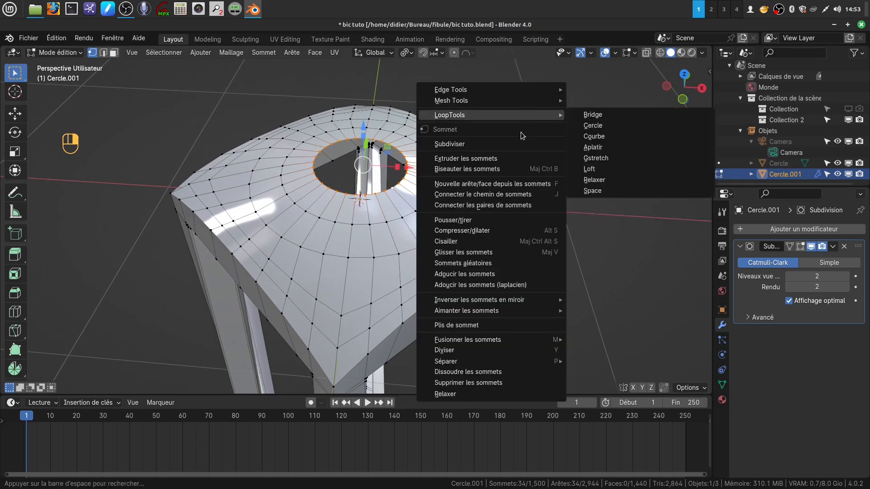
left_click(606, 191)
mouse_move(364, 182)
middle_mouse_down()
mouse_move(355, 190)
mouse_move(354, 176)
middle_mouse_up()
key("Tab")
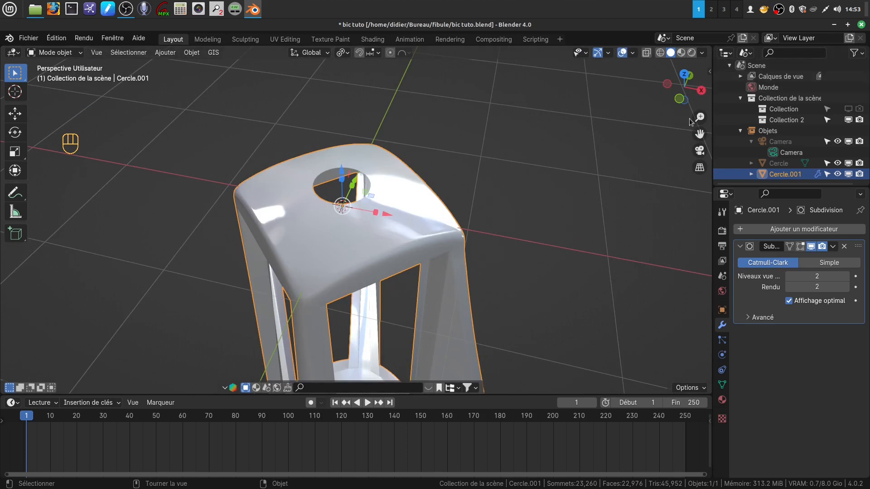
Make Collection visible again and disable Collection 2 in both viewport and render.
left_click(848, 109)
left_click(859, 110)
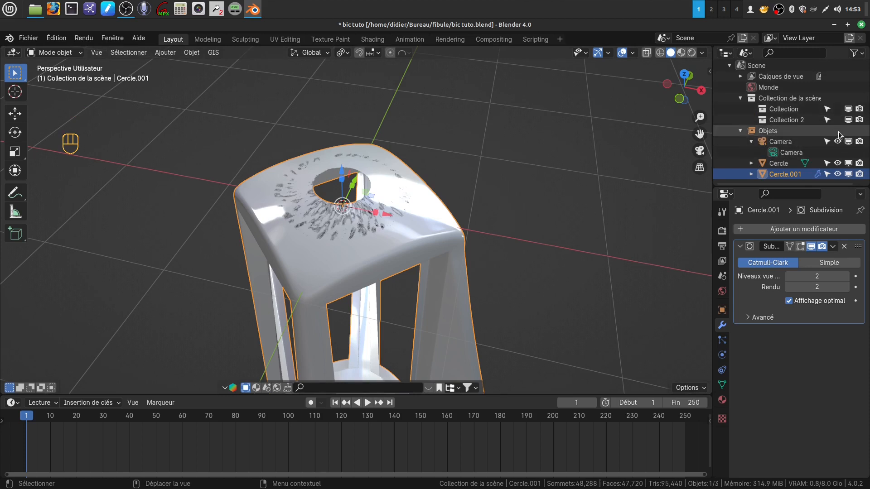
left_click(848, 120)
left_click(860, 119)
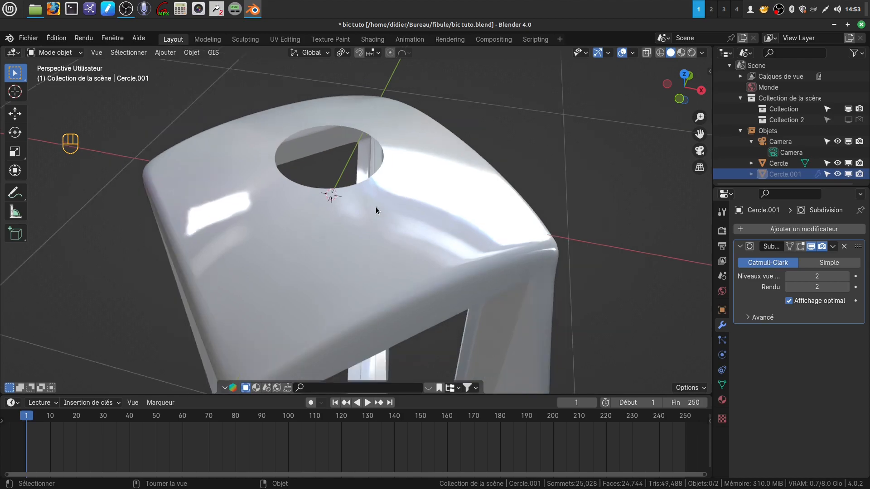
In Edit Mode on the pen Cercle, select the vertex loop around the top hole and space it evenly with LoopTools Space.
key("Tab")
left_click(367, 198)
key("Tab")
scroll(378, 206, "up", 3)
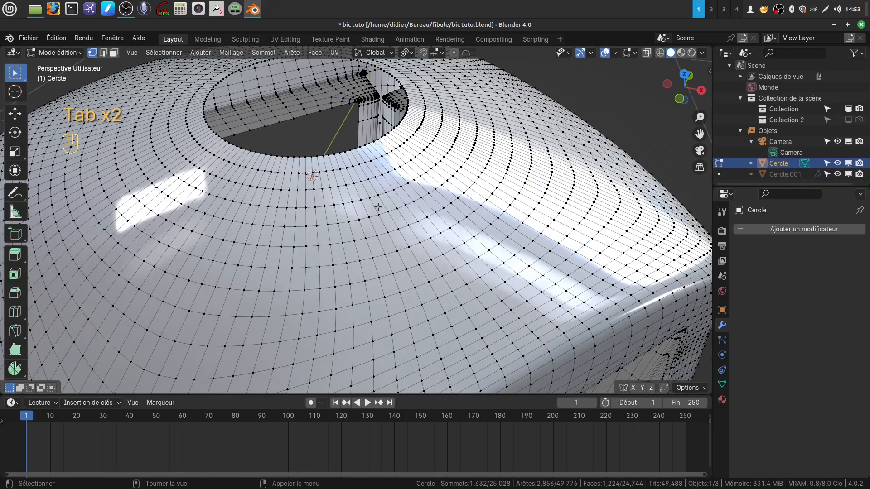
middle_click_drag(377, 174, 359, 166)
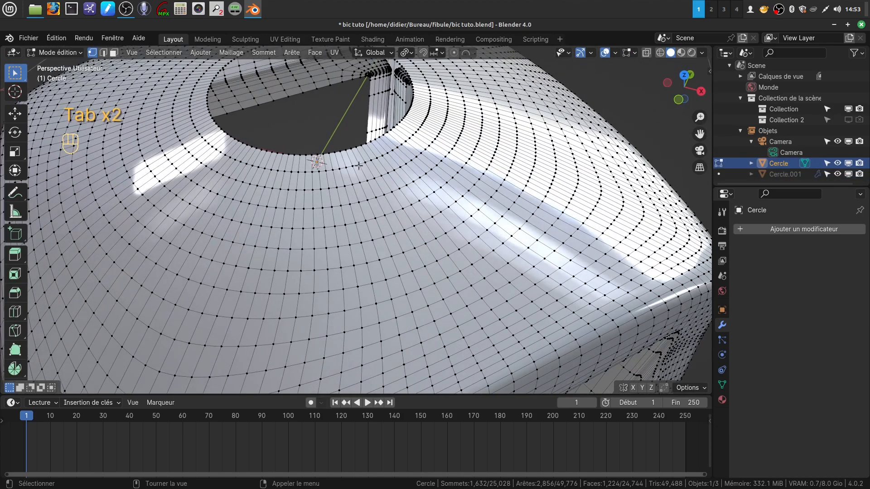
left_click(343, 151, "alt")
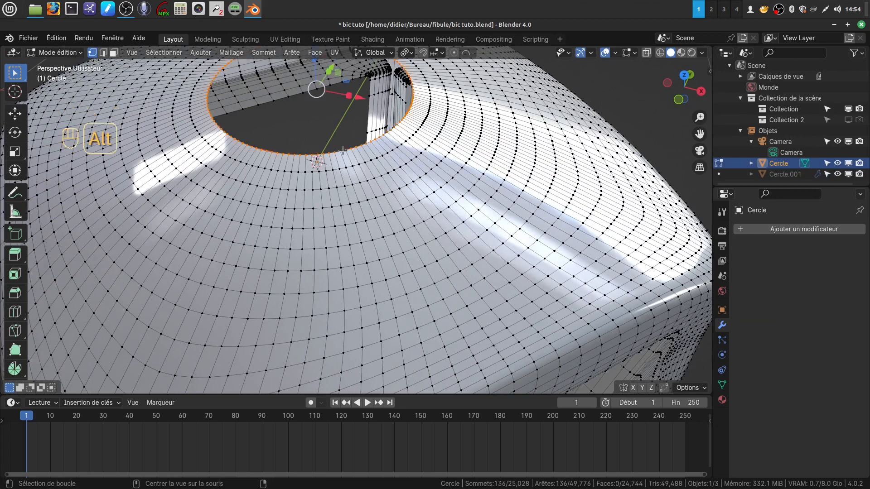
scroll(347, 153, "down", 1)
right_click(556, 87)
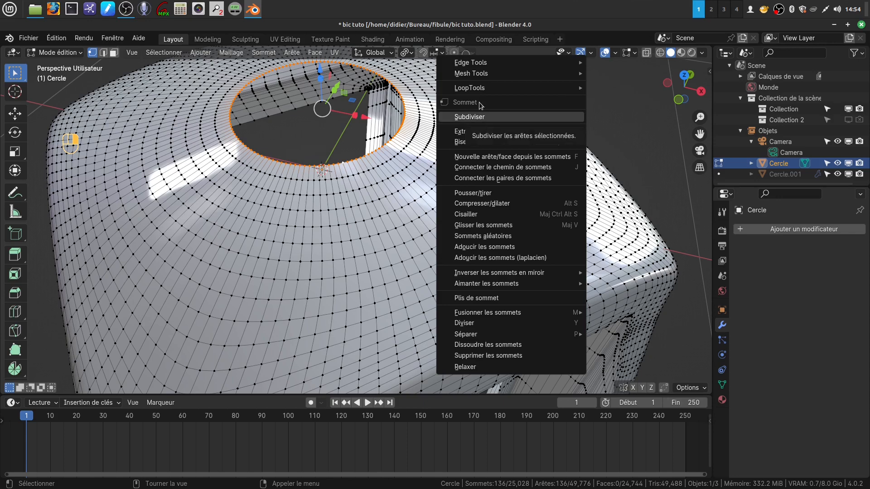
mouse_move(472, 92)
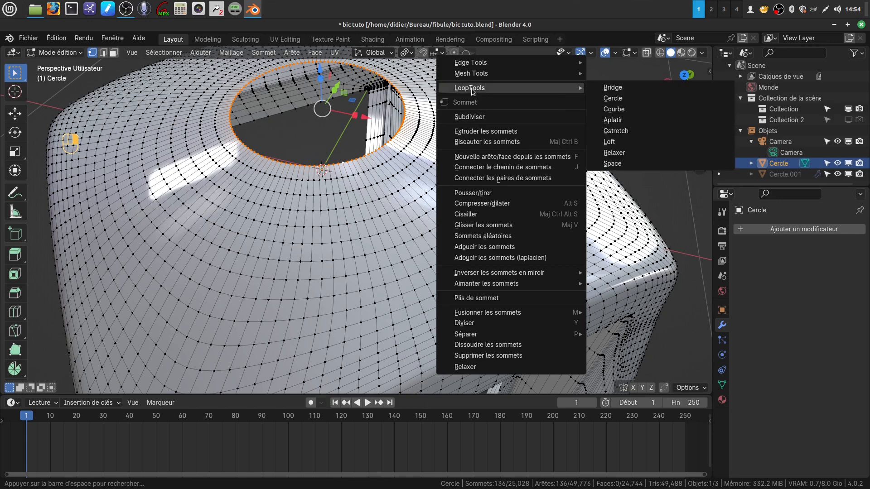
left_click(613, 163)
Return to Object Mode and examine the rim of the hole and the pen's rounded top from the side.
middle_click_drag(478, 166, 467, 138)
scroll(460, 133, "down", 4)
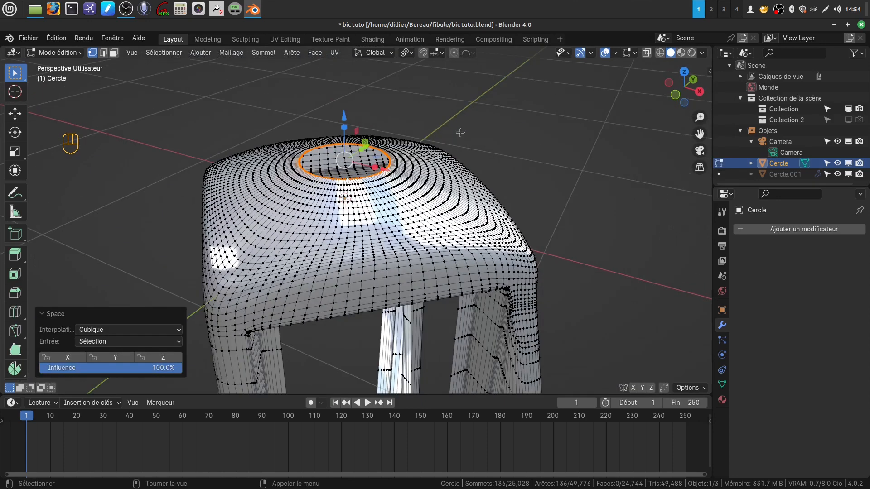
key("Tab")
middle_click_drag(479, 169, 429, 184)
scroll(465, 166, "down", 4)
scroll(362, 219, "up", 4)
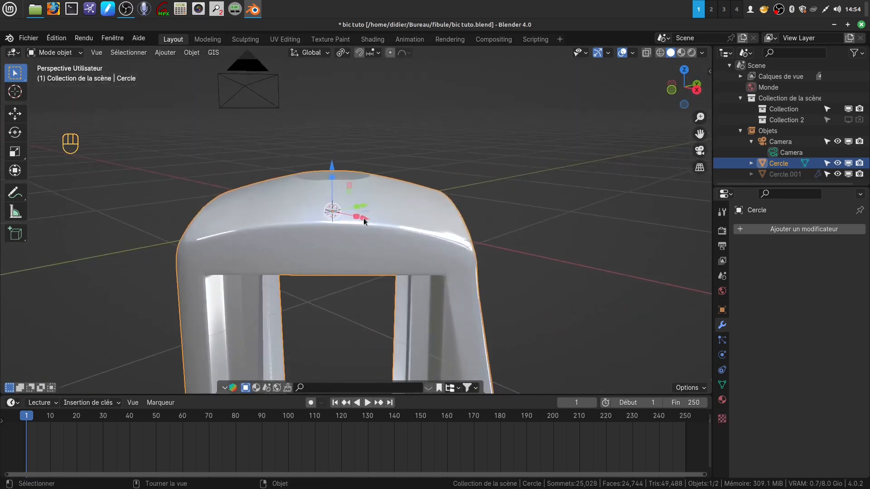
Add a mesh torus at the world origin with a major radius of 1 m and a minor radius of 0.37 m.
middle_click_drag(340, 212, 361, 234, "shift")
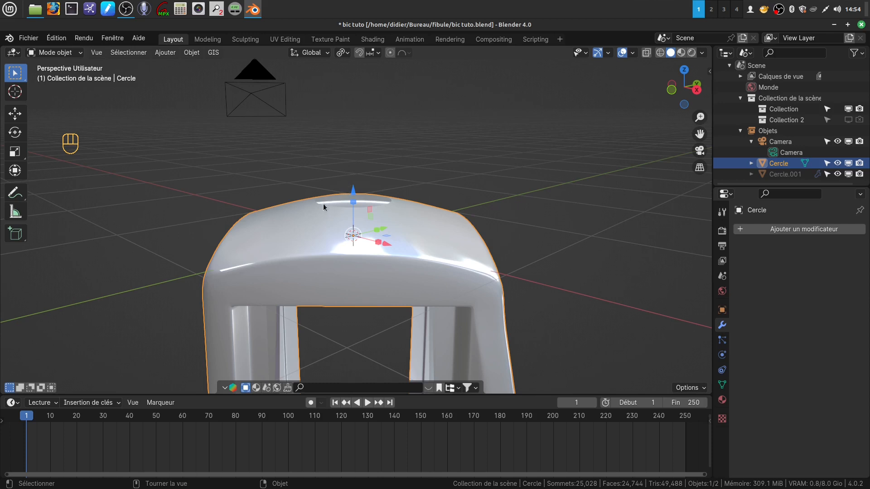
scroll(366, 214, "down", 3)
middle_click_drag(366, 214, 358, 166, "shift")
scroll(364, 181, "down", 2)
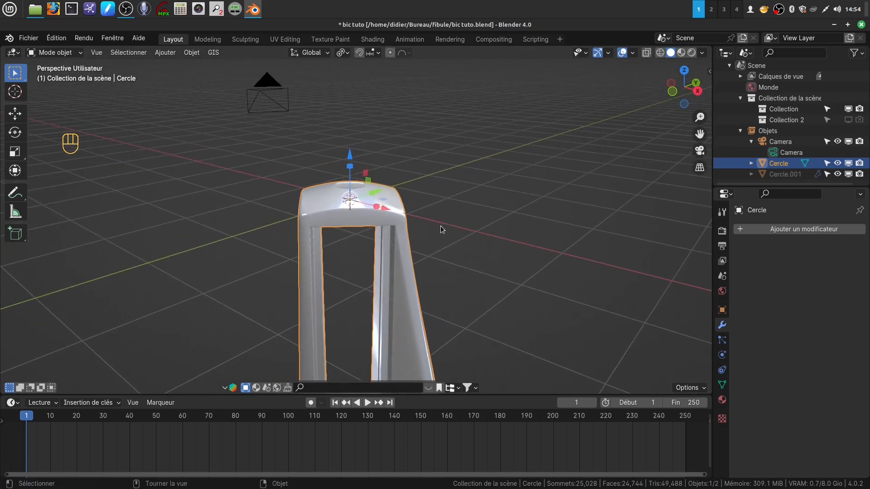
left_click(352, 134)
left_click(165, 53)
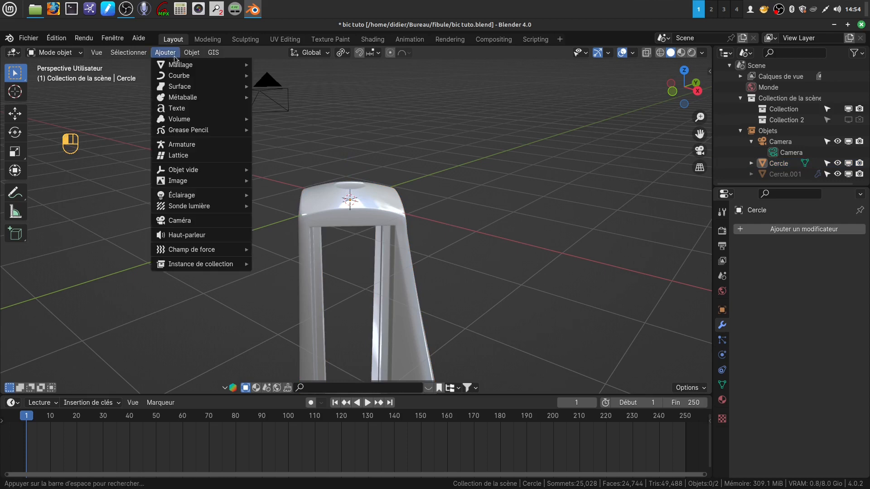
mouse_move(180, 63)
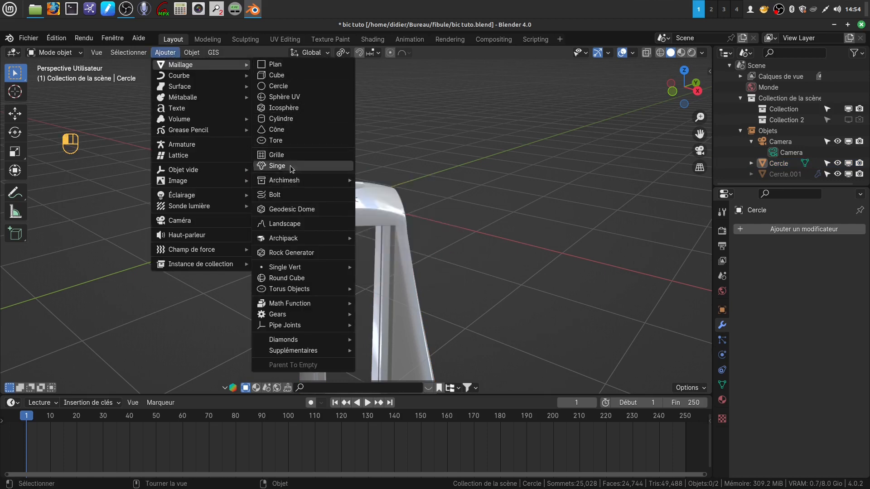
left_click(282, 145)
middle_click_drag(465, 211, 452, 276)
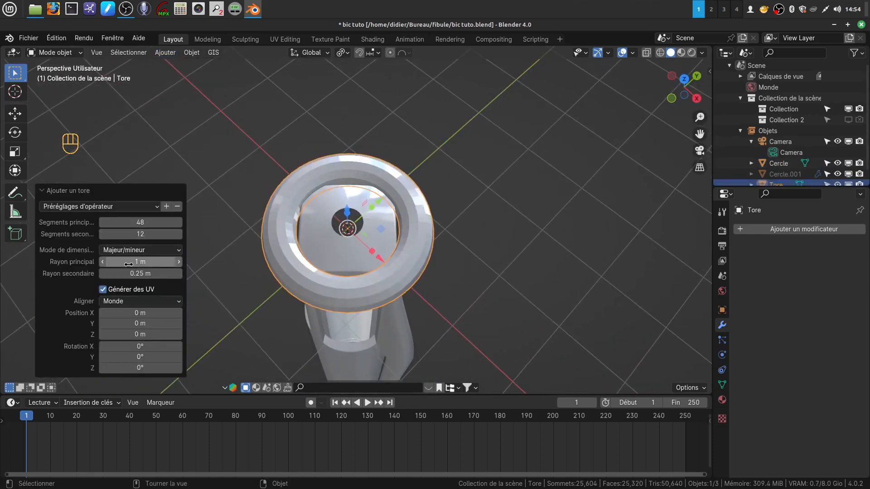
left_click_drag(136, 273, 172, 273)
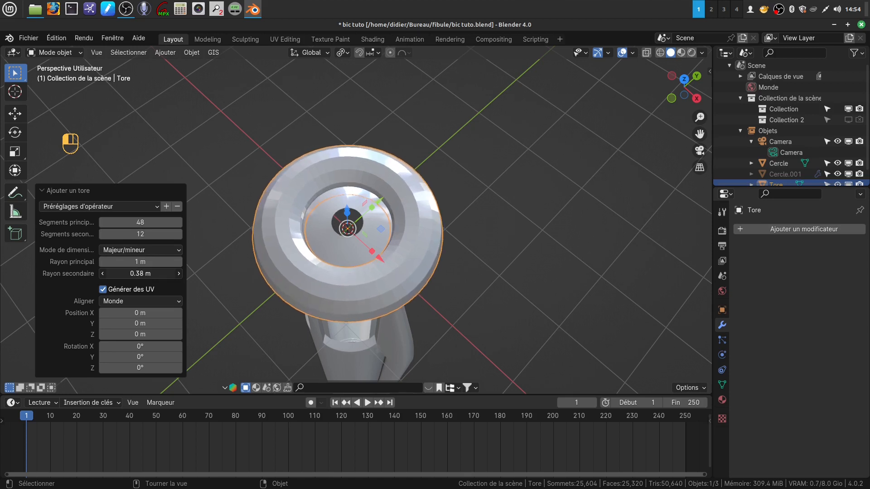
left_click_drag(171, 273, 168, 273)
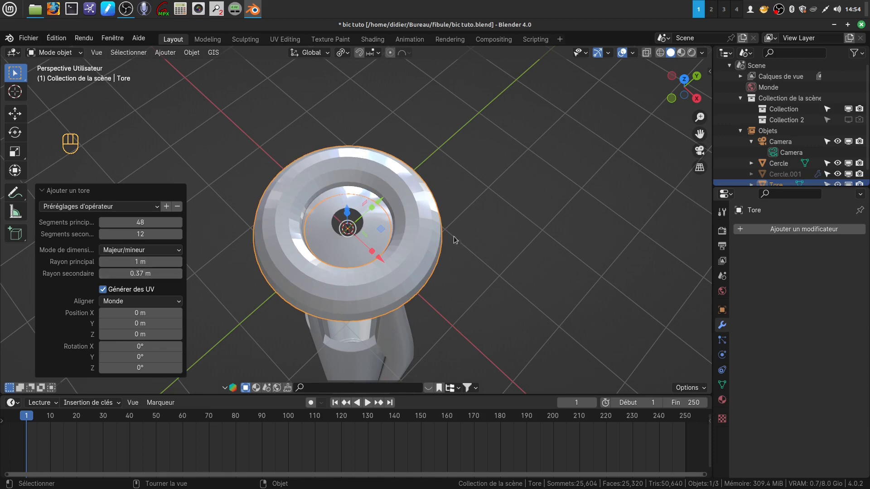
Move the torus up about 1.31 m along Z so it floats above the pen.
middle_click_drag(453, 236, 402, 163)
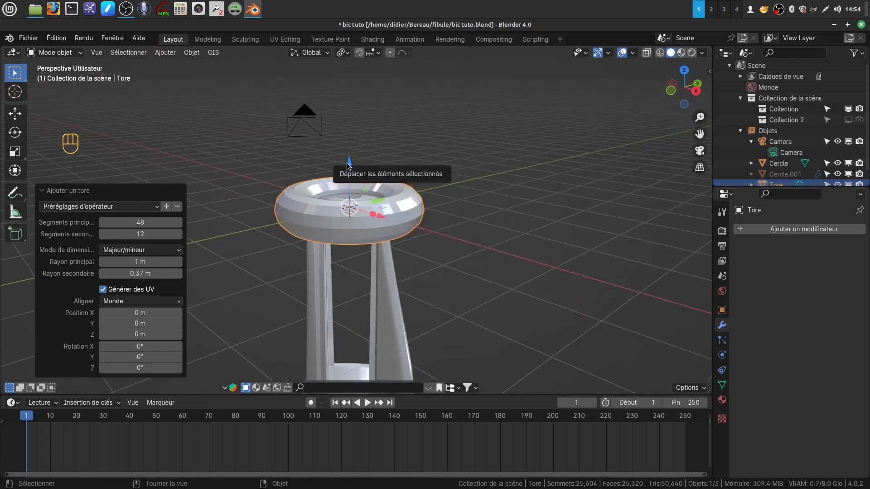
left_click_drag(349, 163, 354, 89)
middle_click_drag(395, 147, 398, 137)
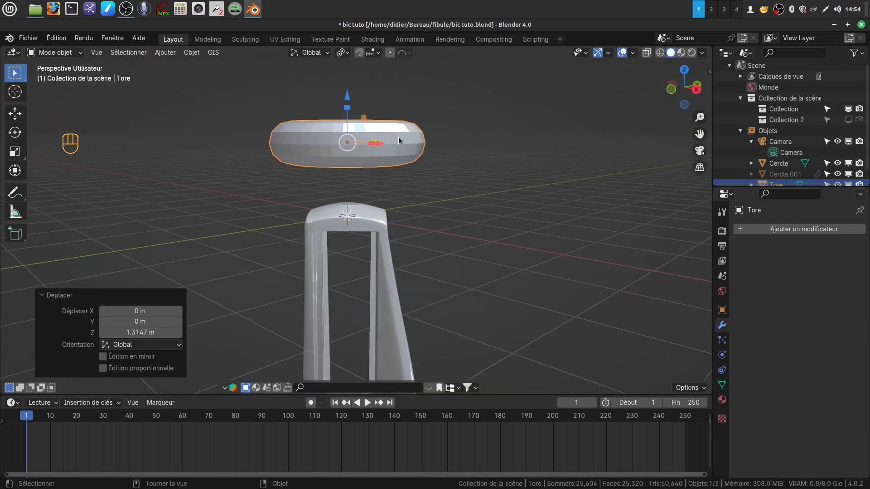
In Edit Mode, stretch the whole torus mesh along Z by a factor of about 1.35 and view it from the front.
key("Tab")
key("s")
key("z")
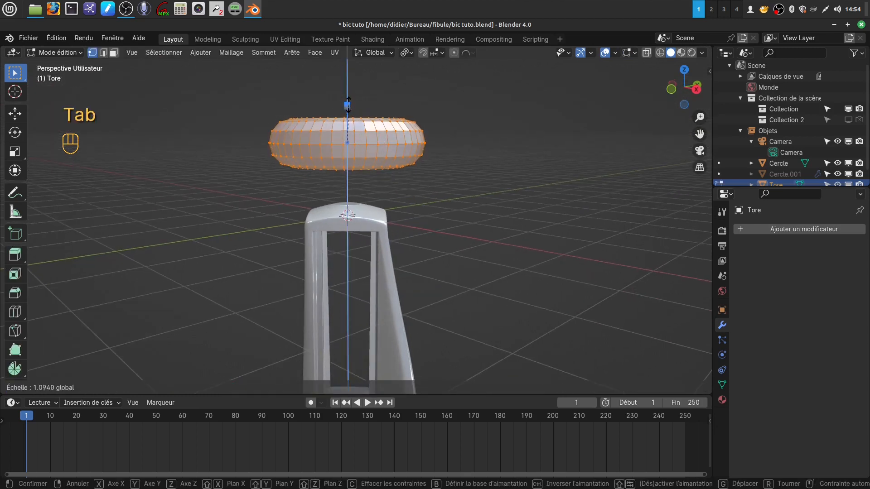
left_click_drag(350, 96, 350, 96)
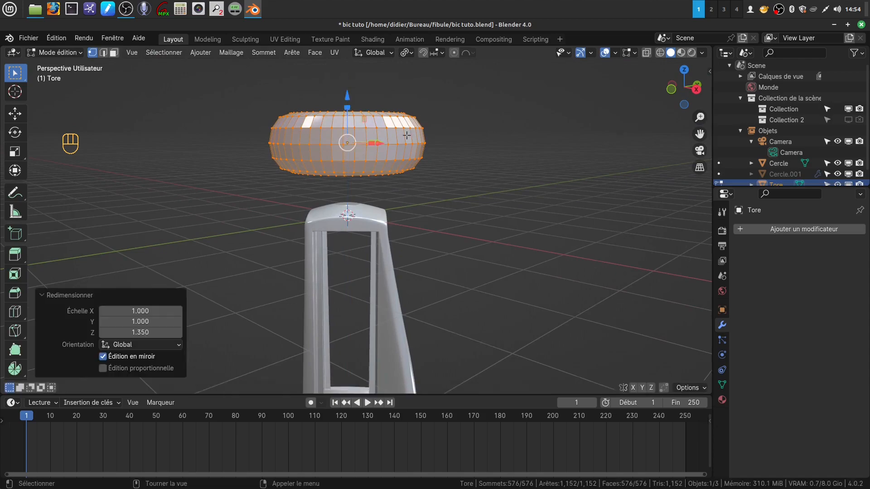
middle_click_drag(405, 131, 453, 123)
key("KP_1")
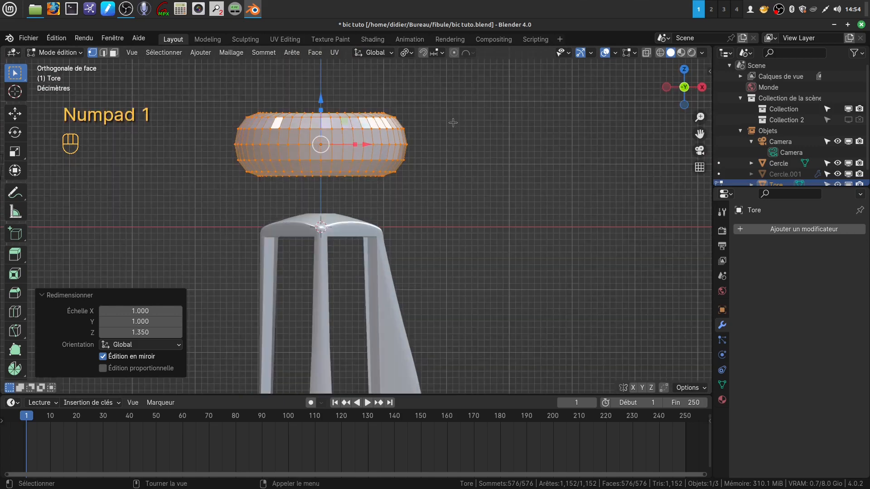
scroll(453, 122, "up", 2)
middle_click_drag(389, 131, 422, 192, "shift")
key("Tab")
key("Tab")
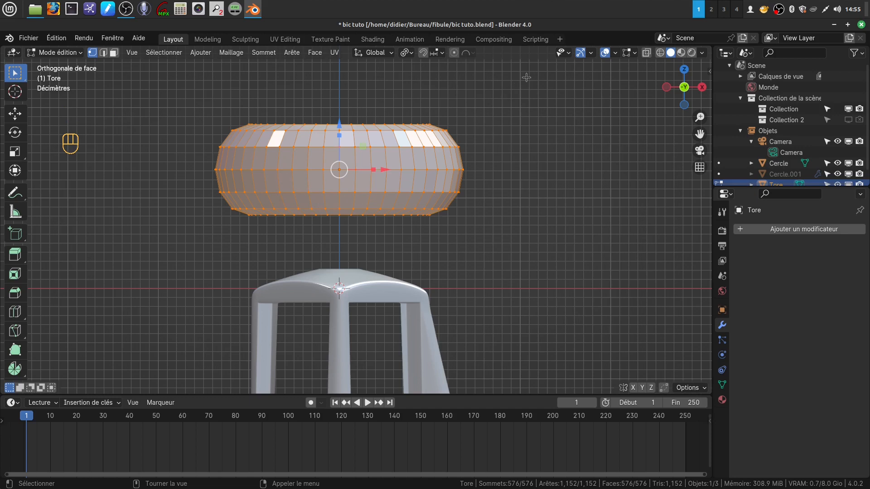
left_click(778, 8)
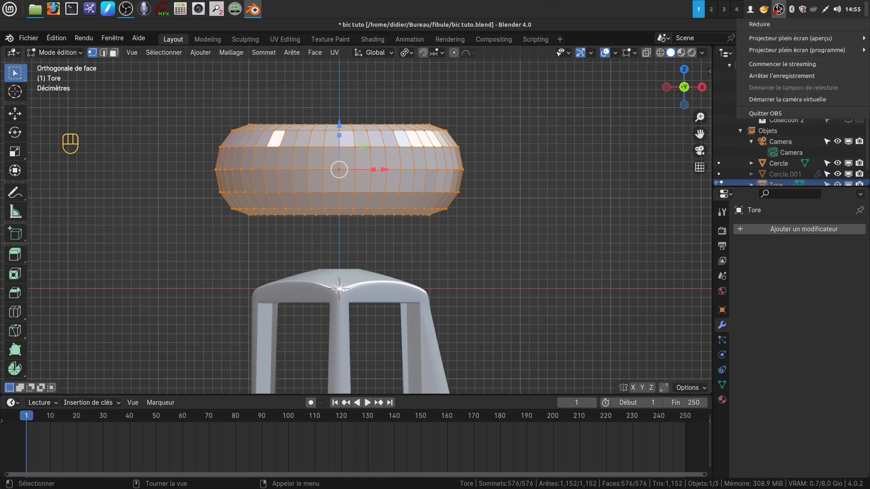
left_click(777, 76)
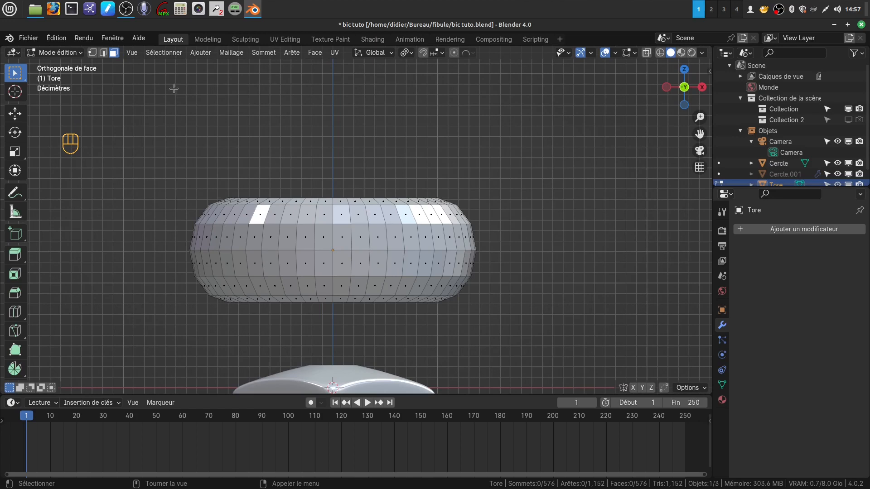
Circle-select a block of 13 by 4 faces on the torus's front outer side and delete those faces.
key("c")
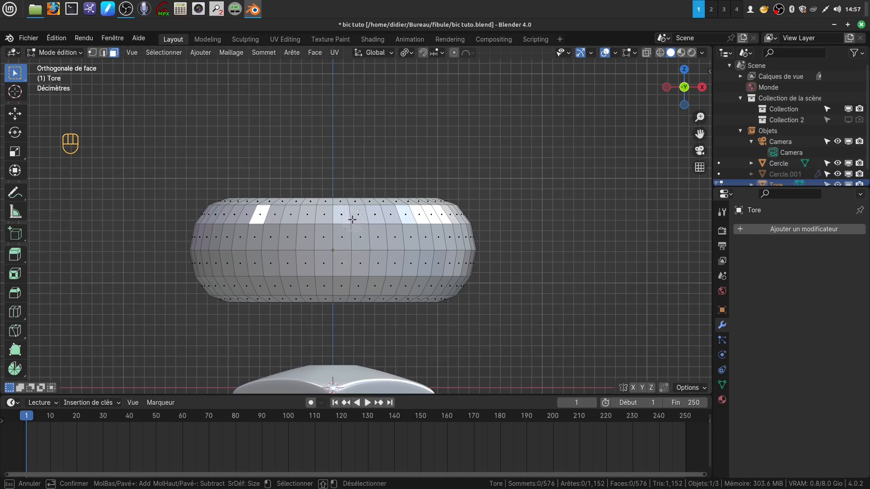
left_click(352, 220)
left_click_drag(372, 221, 411, 220)
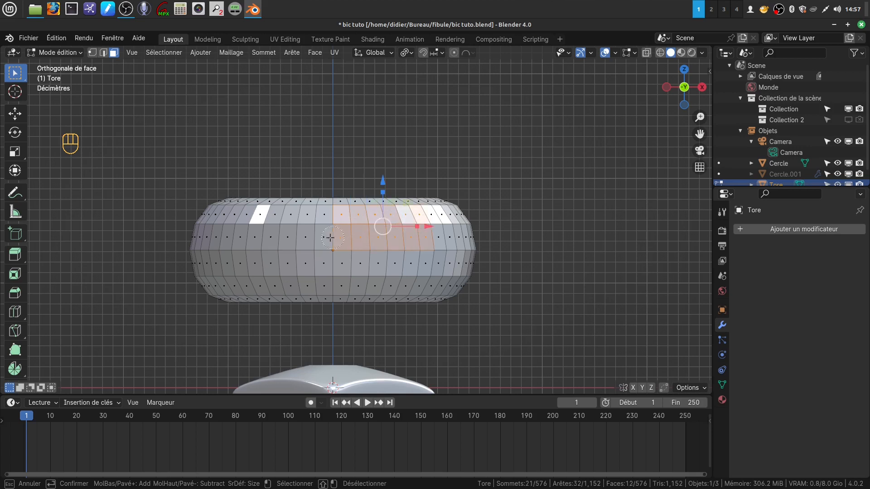
left_click(314, 220)
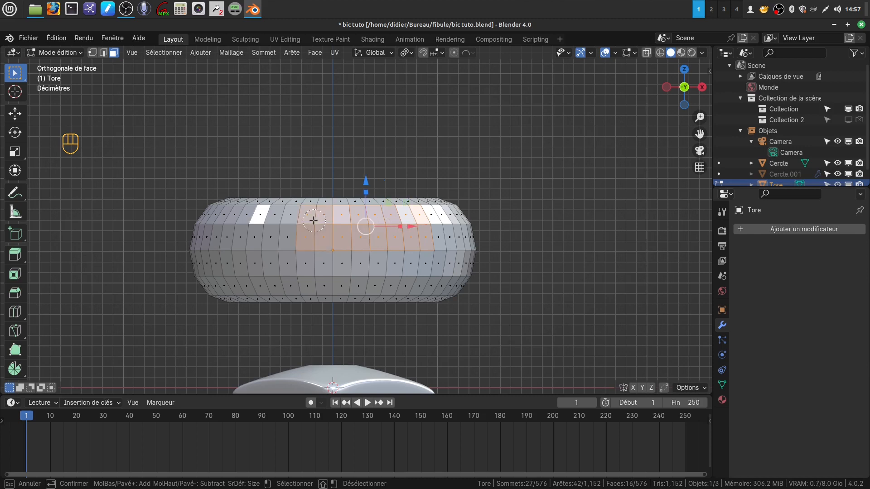
left_click(283, 220)
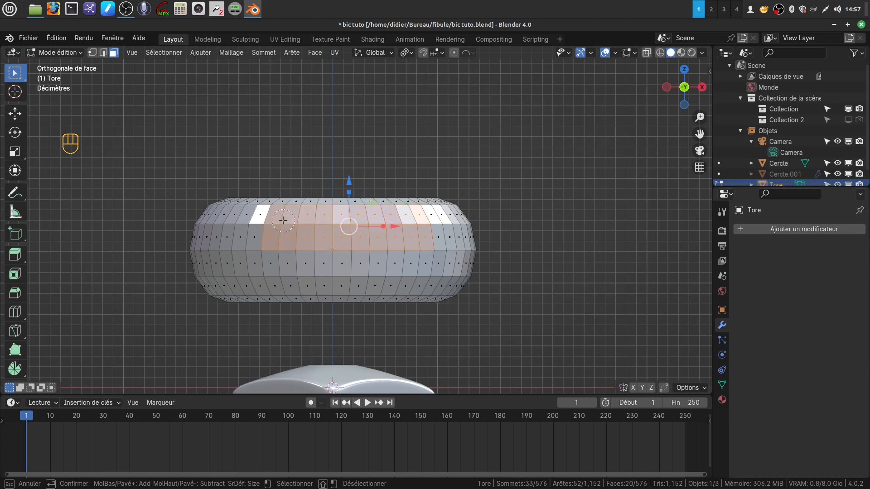
left_click(252, 222)
left_click(240, 222)
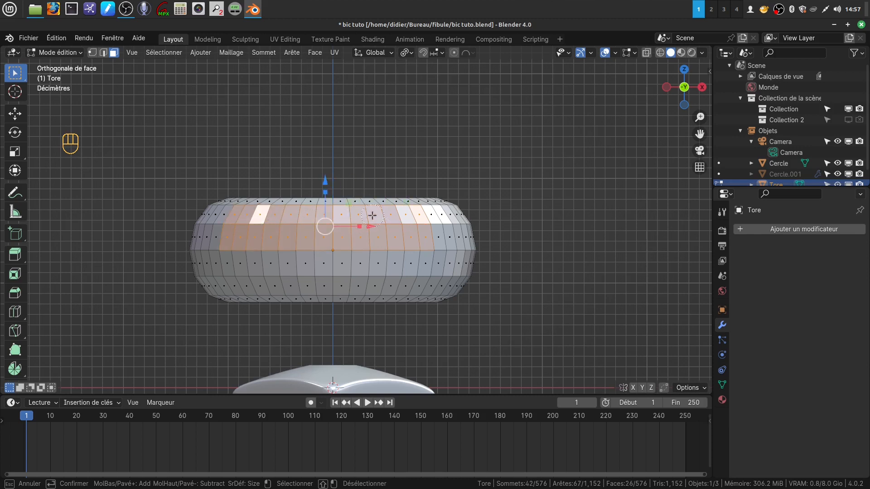
mouse_move(240, 259)
left_mouse_down()
mouse_move(242, 268)
mouse_move(410, 269)
left_mouse_up()
right_click(396, 244)
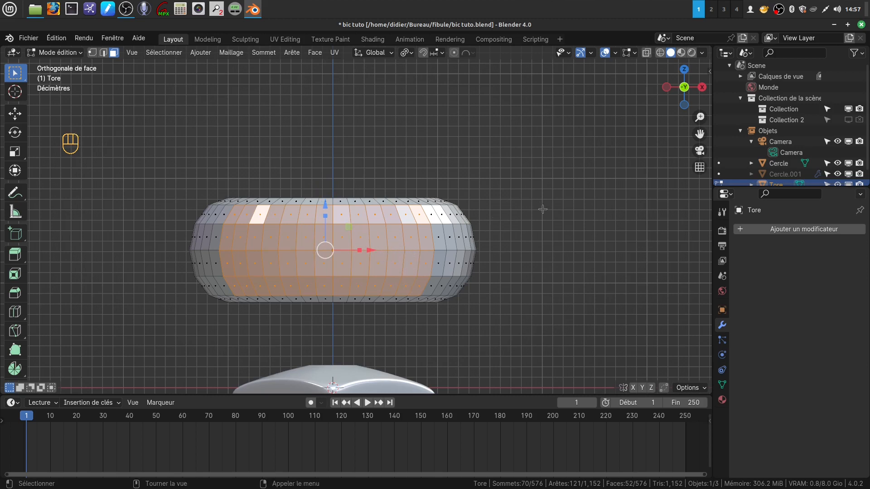
key("x")
left_click(517, 210)
middle_click_drag(494, 217, 443, 232)
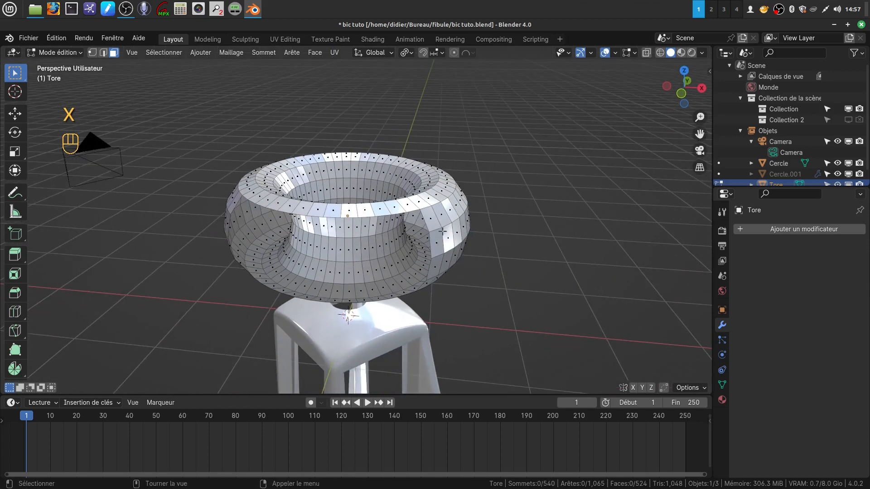
In vertex mode from the top view, rotate the whole torus mesh about -3.48° around Z to centre its opening on the Y axis.
left_click(93, 52)
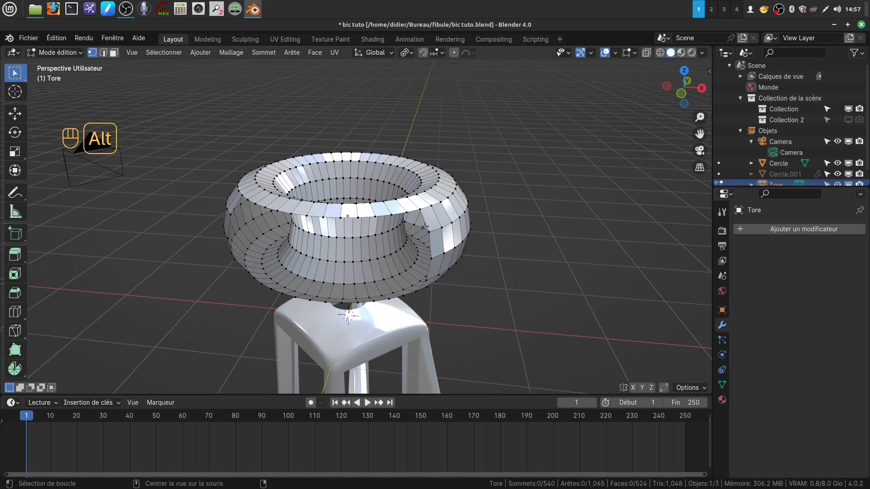
left_click(272, 212, "alt")
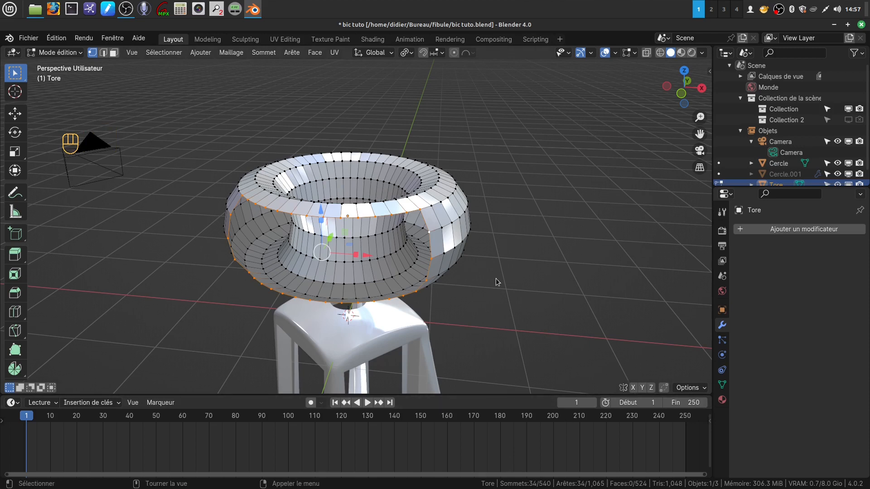
key("alt+a")
key("KP_7")
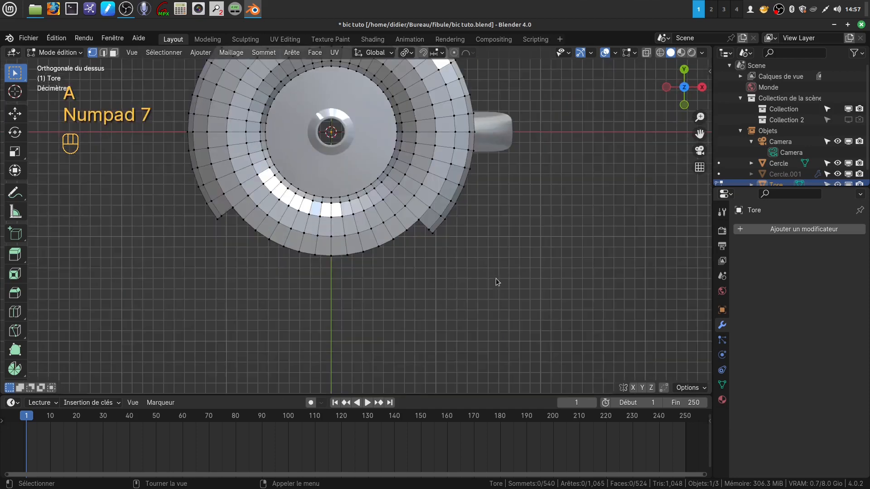
scroll(363, 250, "up", 2)
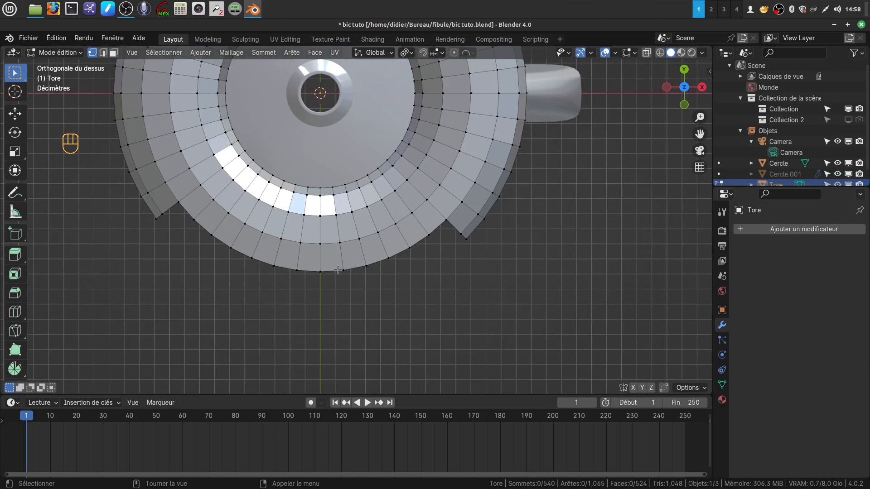
key("a")
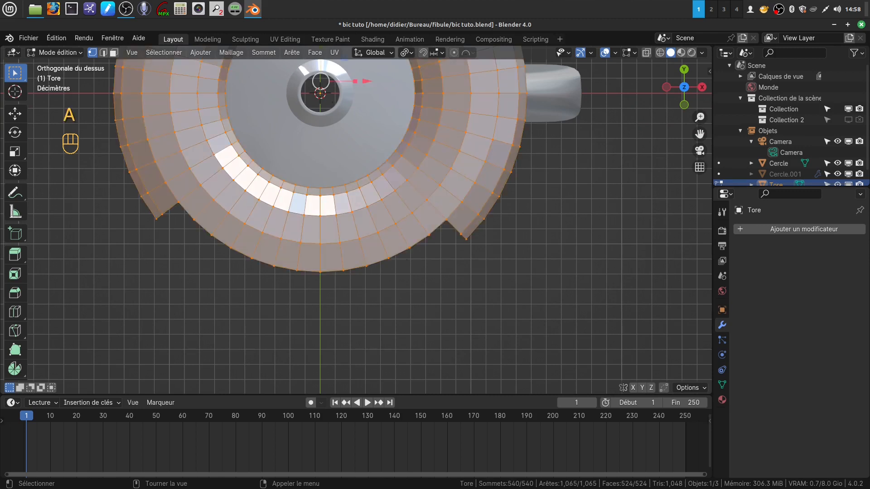
key("r")
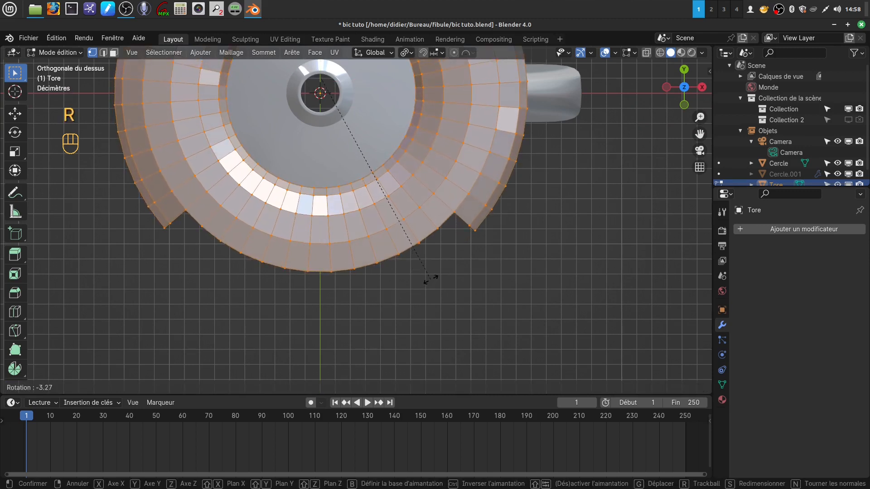
left_click(431, 278)
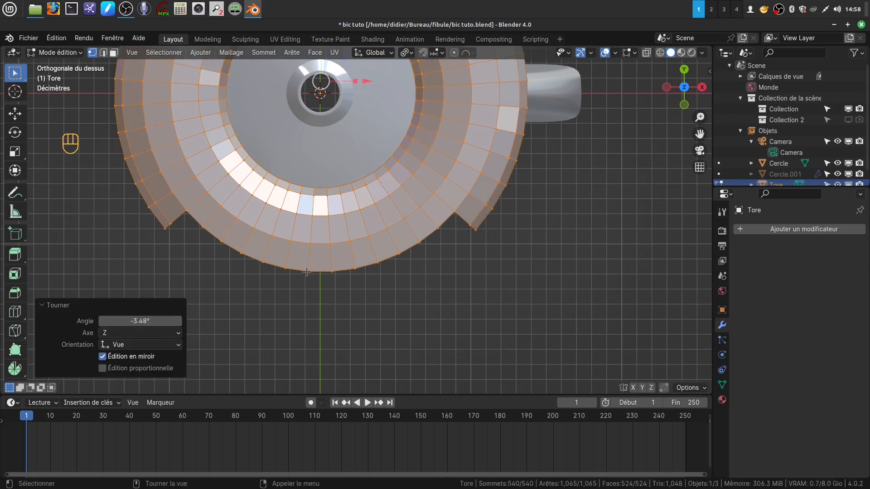
scroll(331, 270, "down", 3)
middle_click_drag(331, 270, 421, 133)
key("Tab")
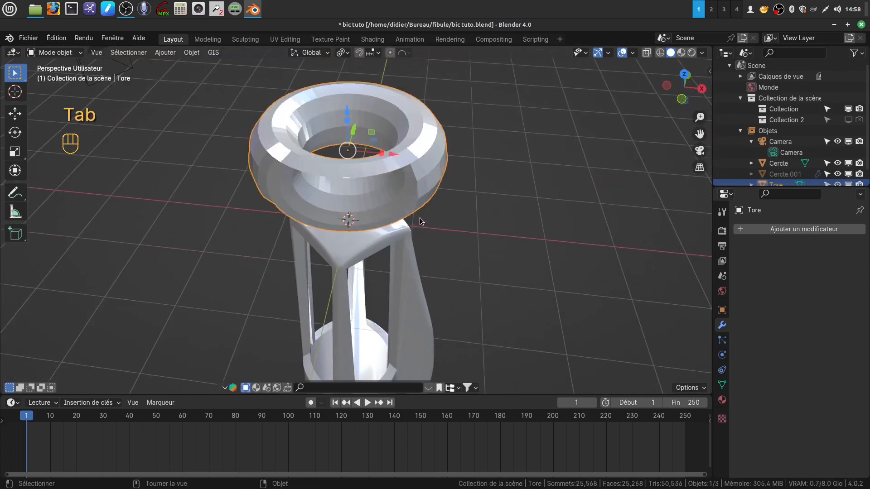
key("Tab")
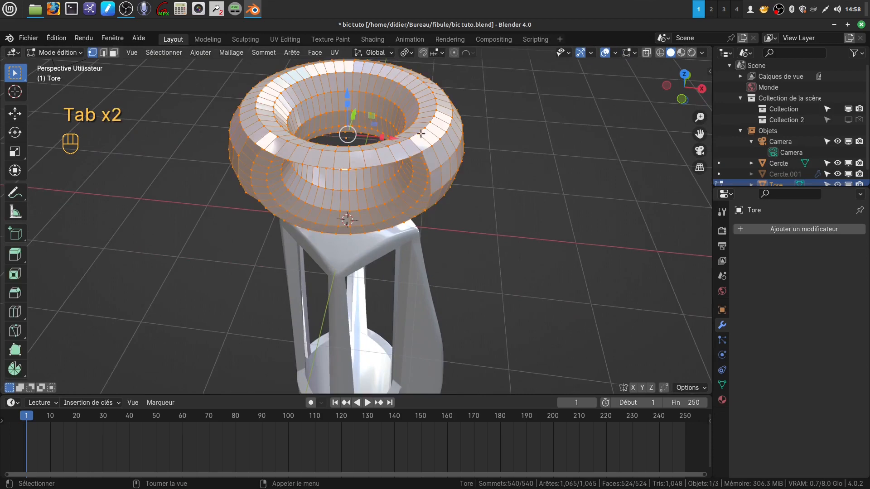
Select the boundary loop of the torus's opening and shape it into a circle with LoopTools Circle.
left_click(402, 158, "alt")
middle_click_drag(404, 158, 488, 174)
right_click(564, 124)
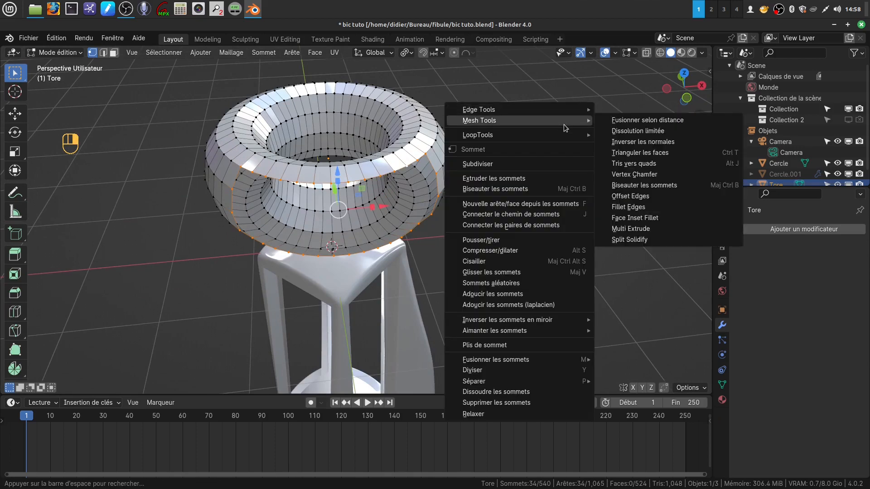
mouse_move(538, 131)
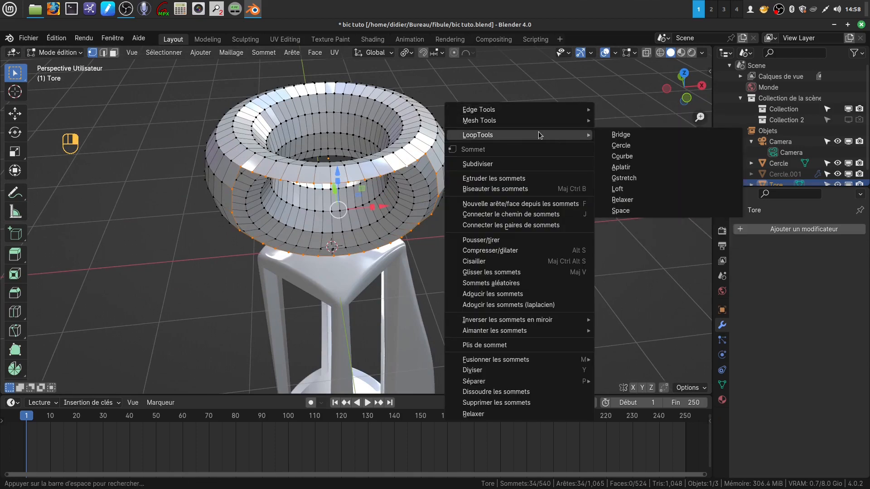
left_click(623, 146)
Move the circular loop about -0.055 m along Y, then extrude it and scale the new ring outward to about 1.182.
middle_click_drag(551, 181, 328, 132)
left_click_drag(370, 149, 376, 158)
middle_click_drag(376, 158, 359, 153)
key("e")
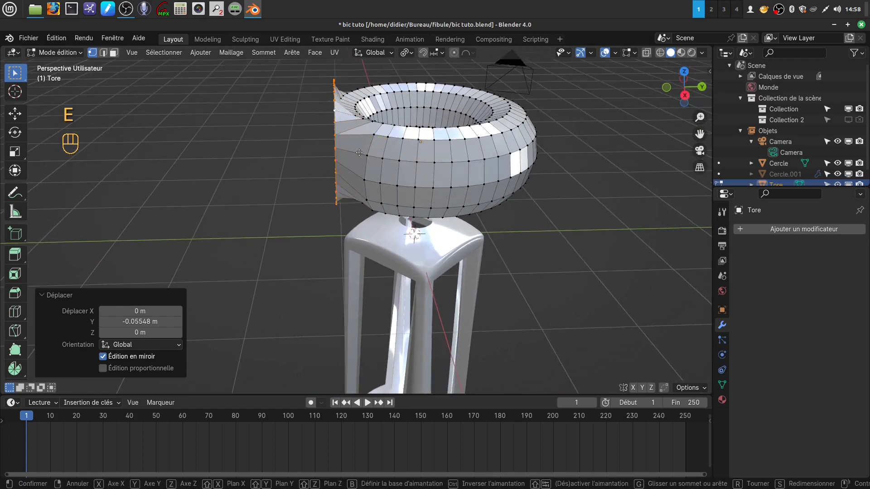
key("s")
left_click(389, 153)
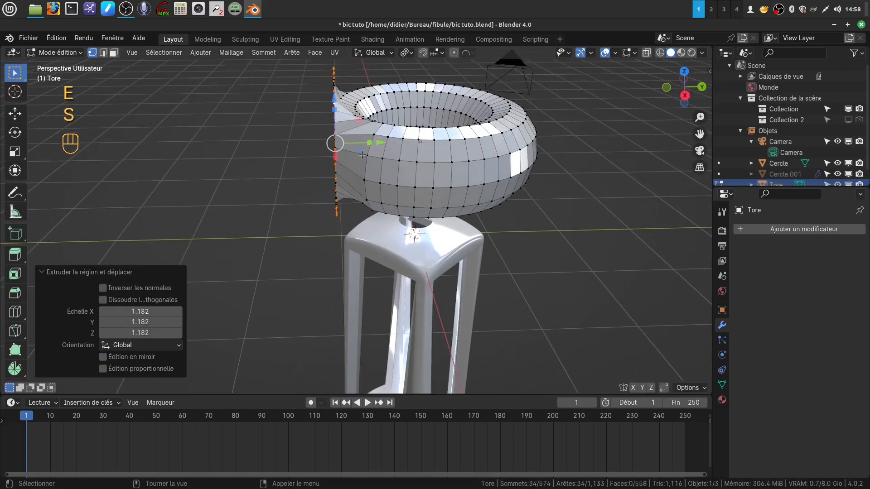
Nudge the newly extruded ring of the torus's opening slightly farther outward along the Y axis.
middle_click_drag(389, 153, 361, 158)
left_click_drag(347, 160, 341, 163)
middle_click_drag(342, 163, 398, 162)
Return the torus to Object mode and give it auto smooth shading at 30°.
key("Tab")
scroll(371, 170, "down", 3)
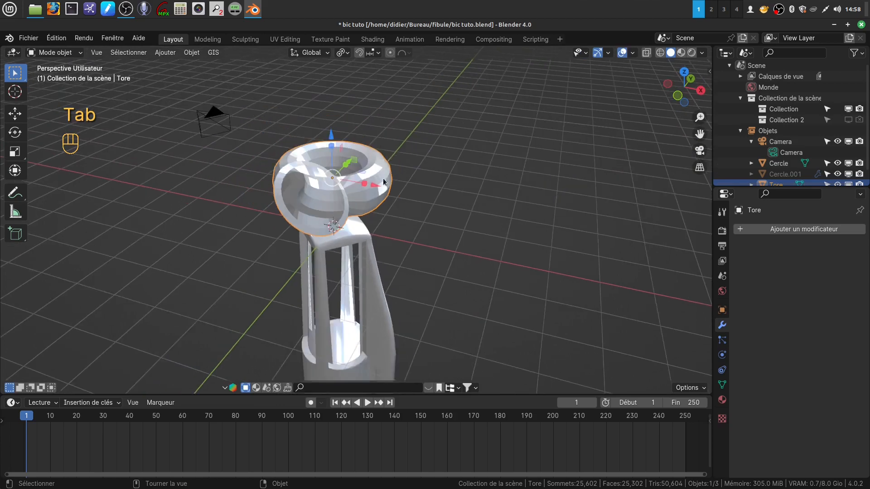
right_click(374, 202)
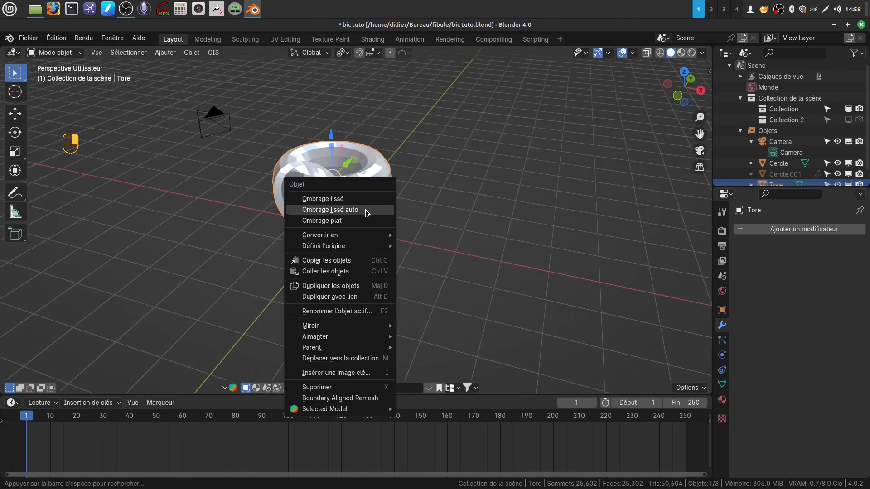
left_click(366, 208)
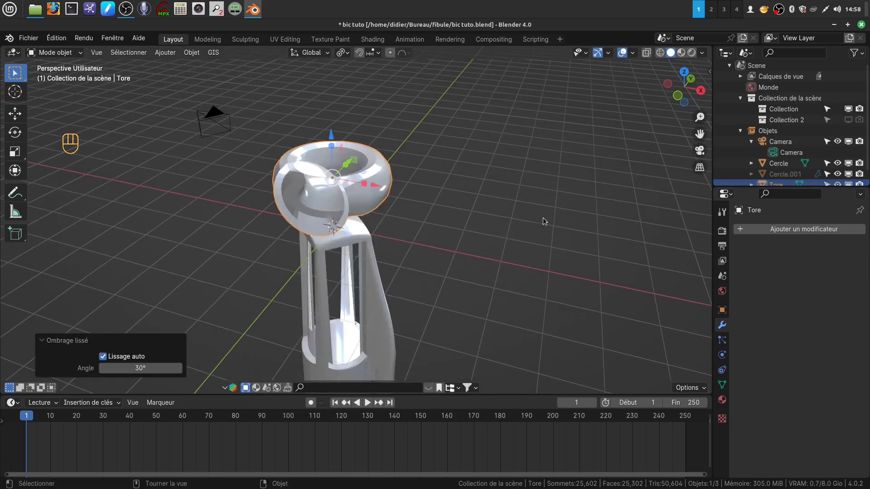
middle_click_drag(404, 154, 434, 174)
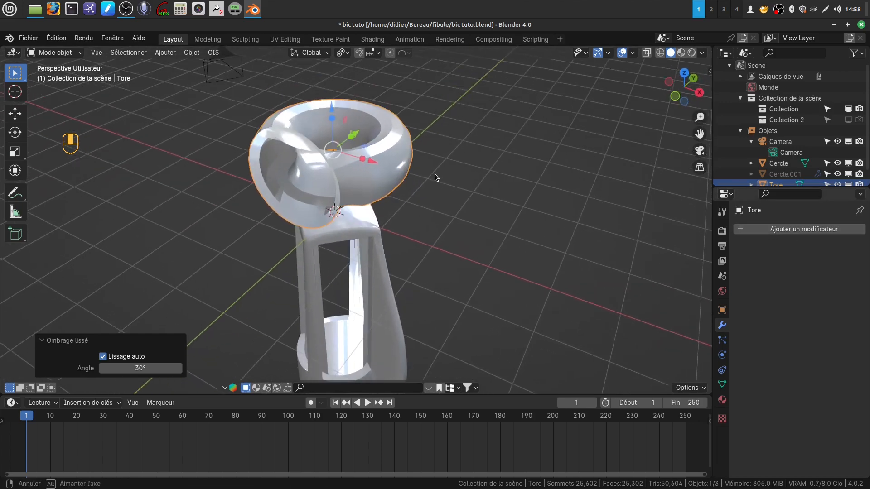
Add a Subdivision Surface modifier to the torus with viewport level 2 and apply it.
left_click(809, 229)
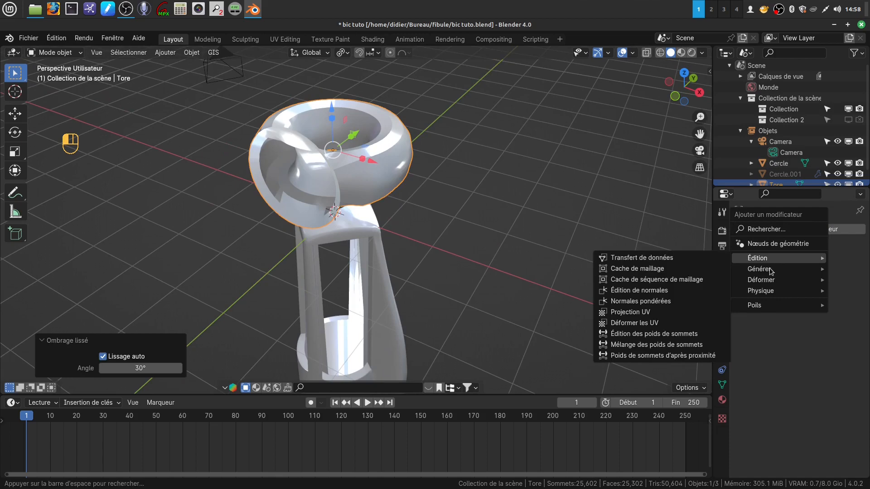
mouse_move(764, 274)
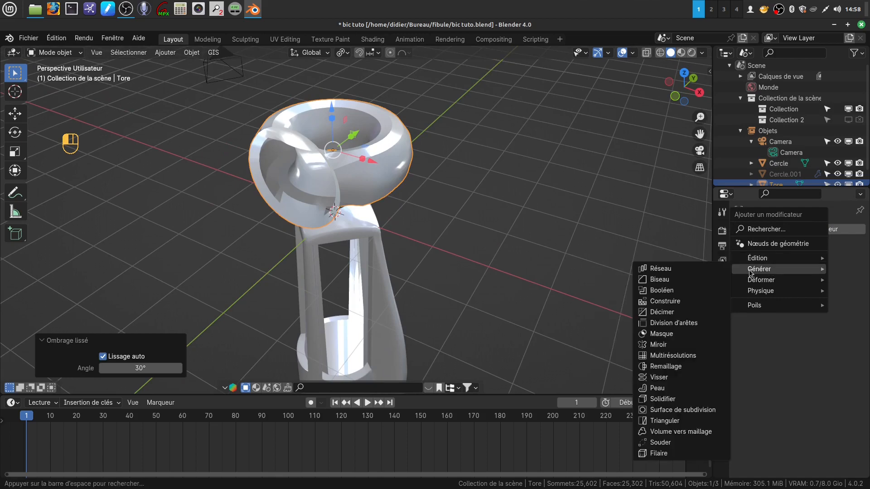
left_click(669, 409)
left_click(845, 277)
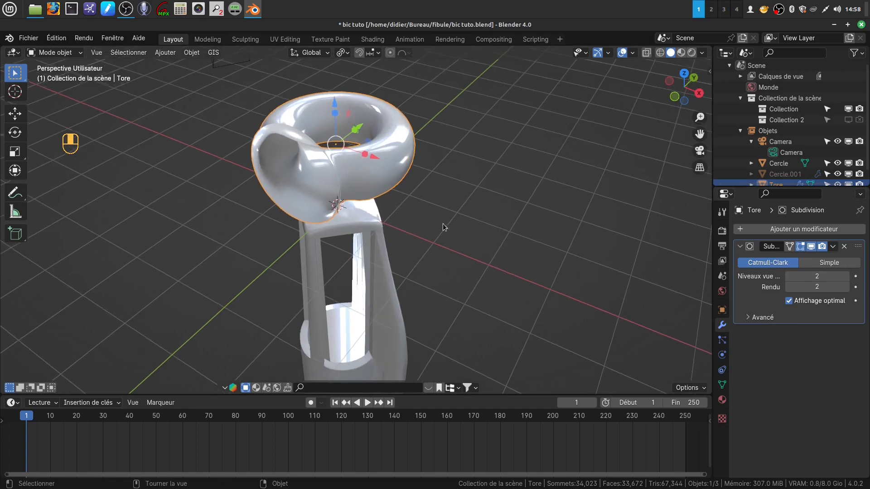
middle_click_drag(597, 255, 532, 246)
left_click(835, 249)
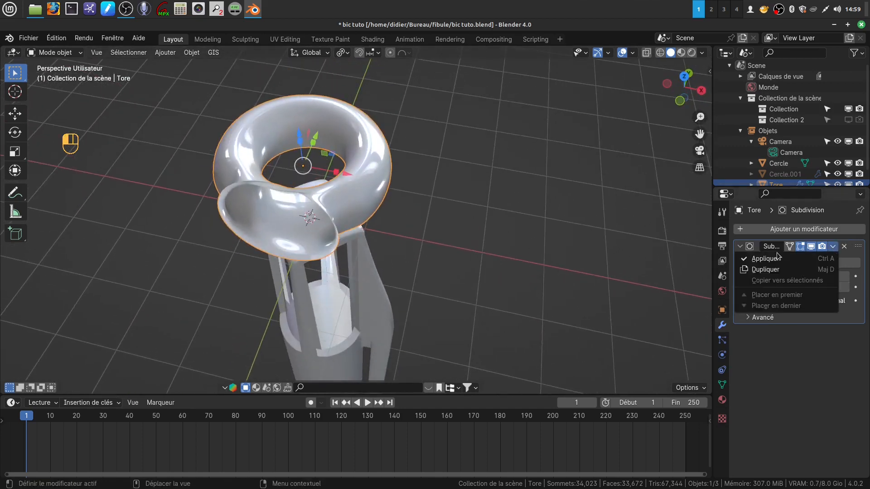
left_click(768, 255)
In Edit mode, select only the outermost boundary loop of the torus's flared opening, then return to Object mode.
middle_click_drag(404, 199, 363, 244)
key("Tab")
scroll(348, 290, "up", 5)
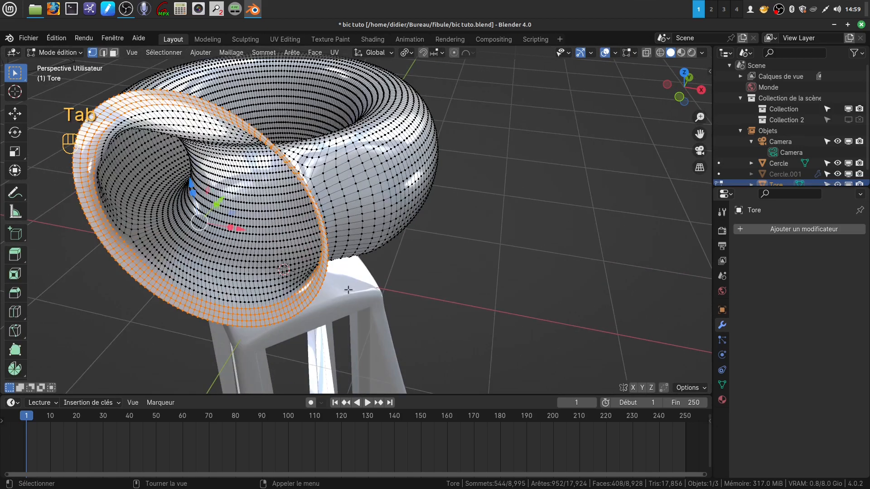
key("a")
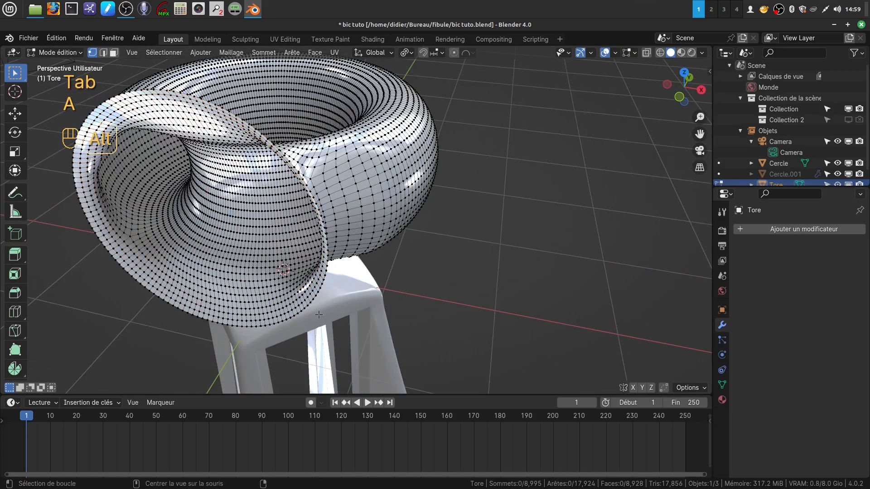
left_click(311, 300, "alt")
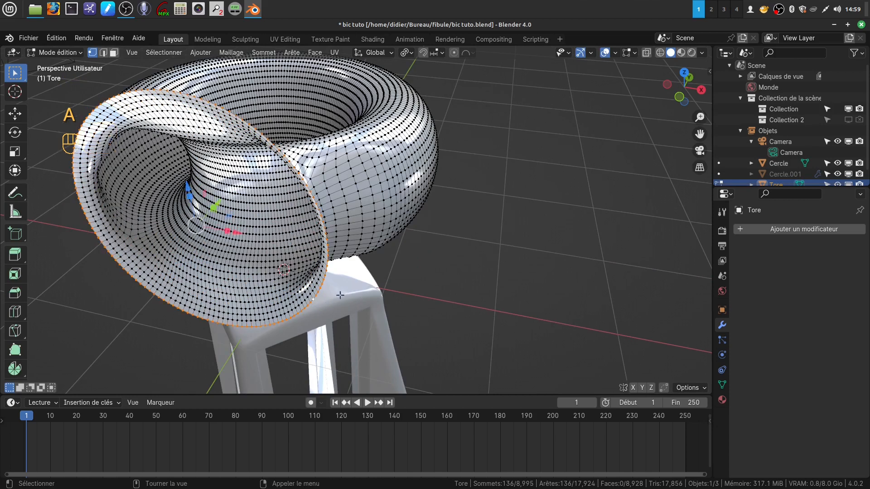
scroll(358, 281, "down", 4)
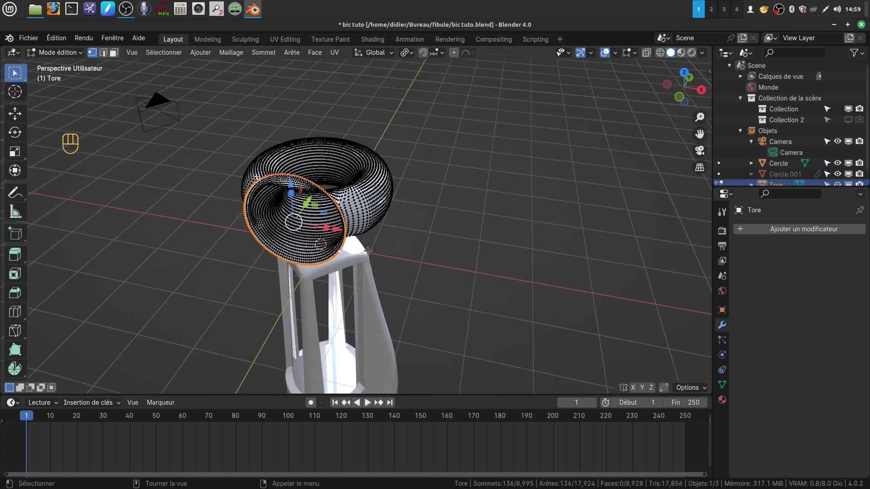
key("Tab")
Rotate the torus 90° about the global X axis so its flared opening faces down toward the pen.
scroll(375, 256, "up", 2)
middle_click_drag(374, 253, 379, 222)
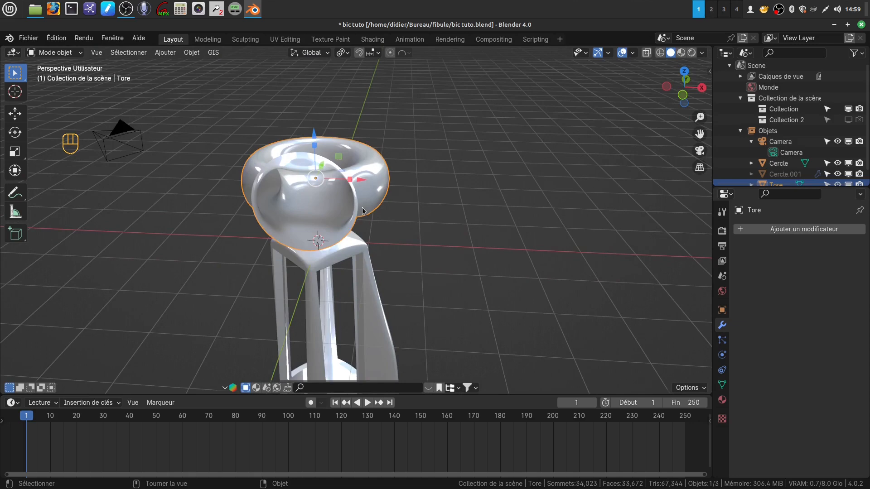
key("r")
key("x")
key("KP_9")
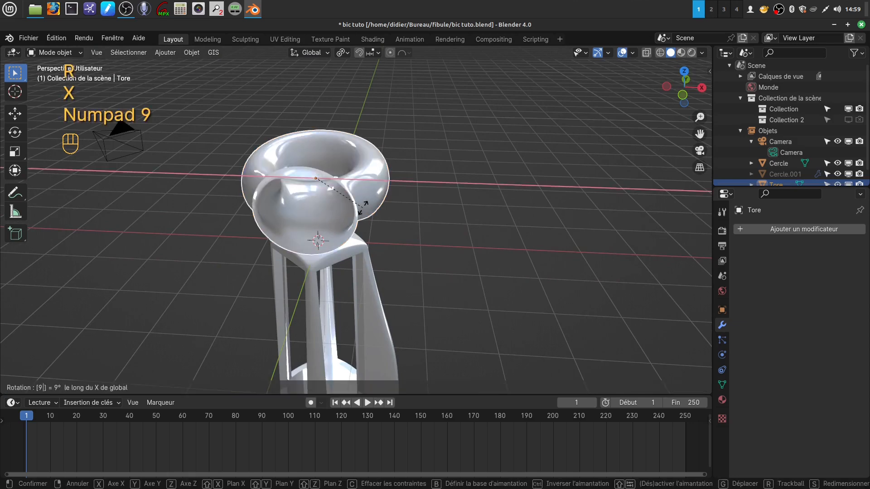
key("KP_0")
left_click(362, 206)
middle_click_drag(362, 206, 412, 273)
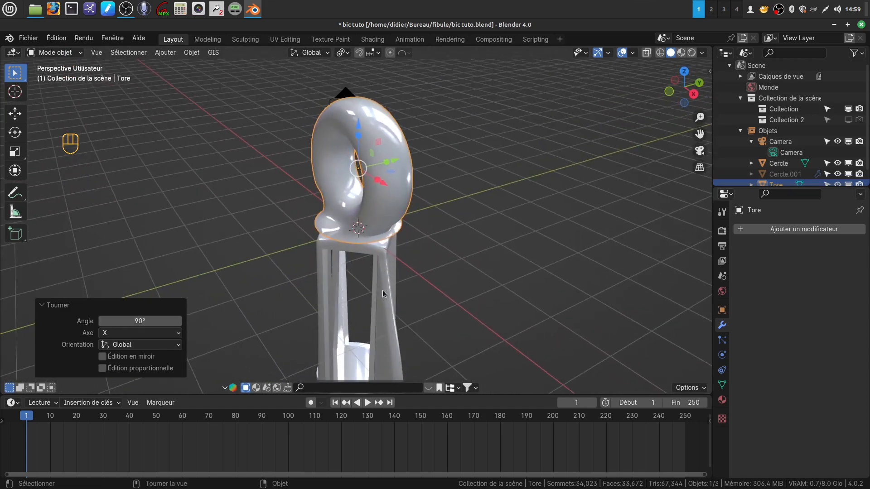
Scale the torus down to about 0.378 and move it about -0.6634 m along Z onto the pen's top.
middle_click_drag(393, 307, 491, 255)
key("s")
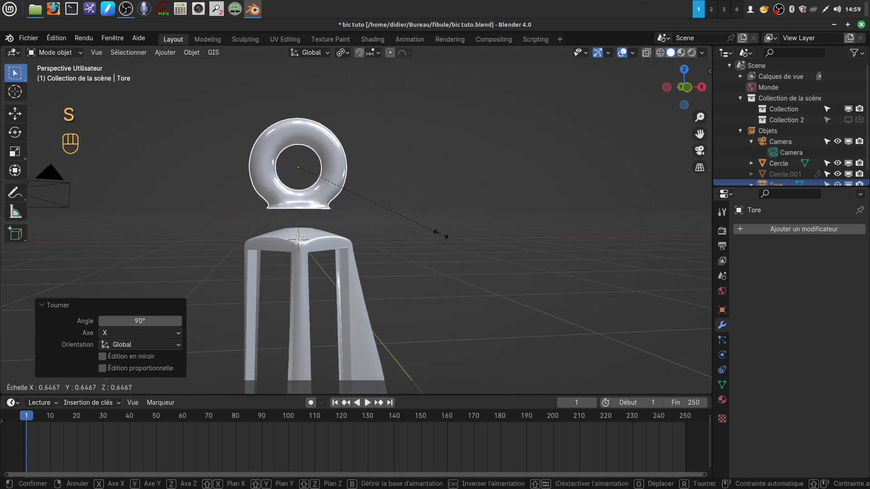
left_click(386, 202)
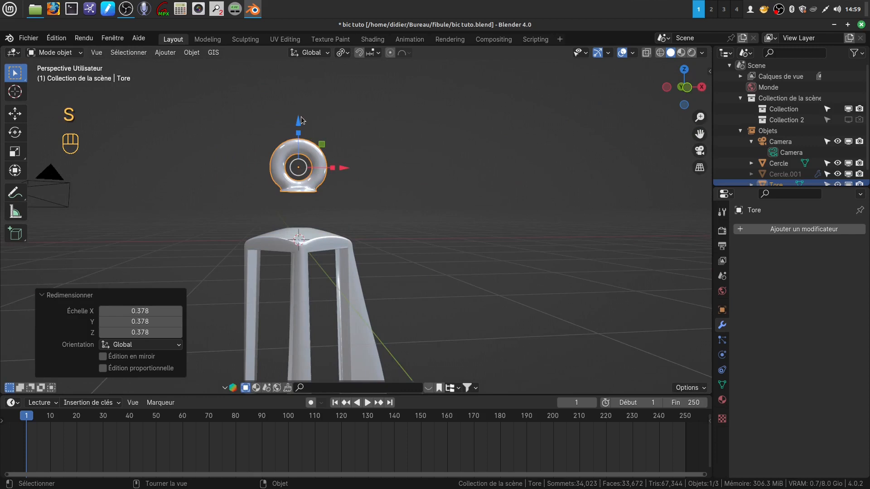
left_click_drag(301, 120, 301, 153)
Scale the torus to about 0.919 and lower it about -0.057 m along Z to seat it on the pen's top.
middle_click_drag(328, 181, 444, 333)
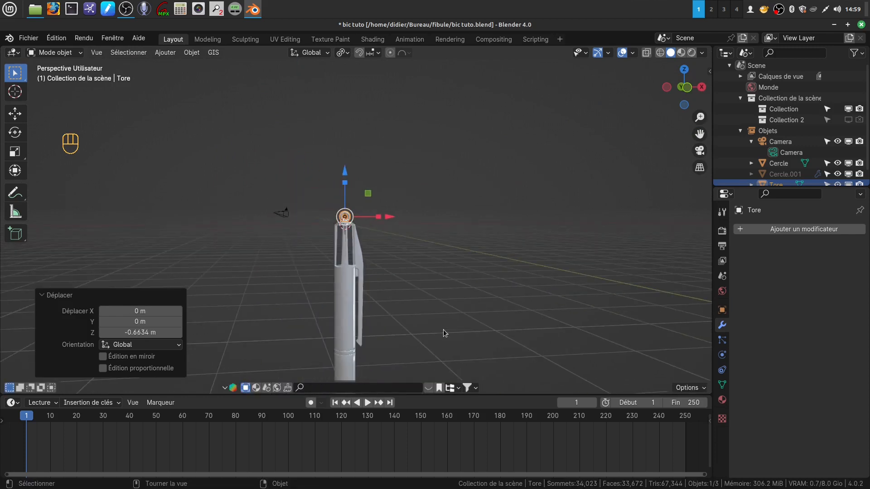
scroll(443, 330, "up", 6)
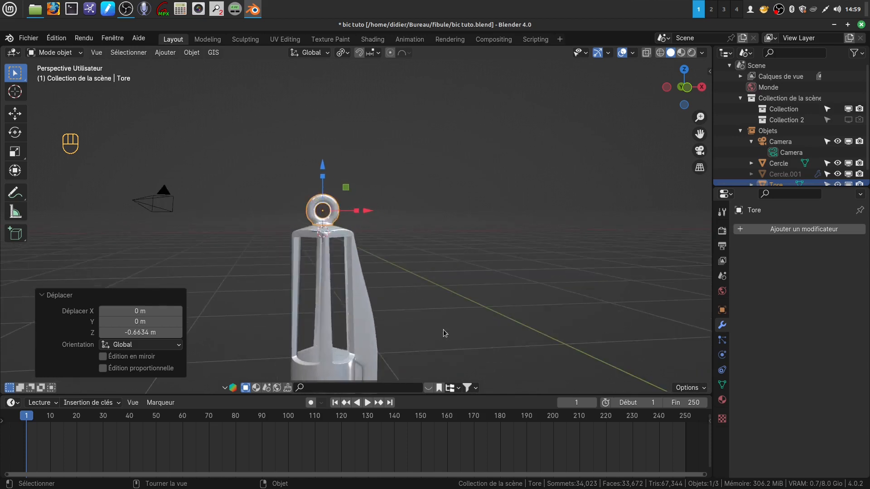
scroll(413, 313, "up", 3)
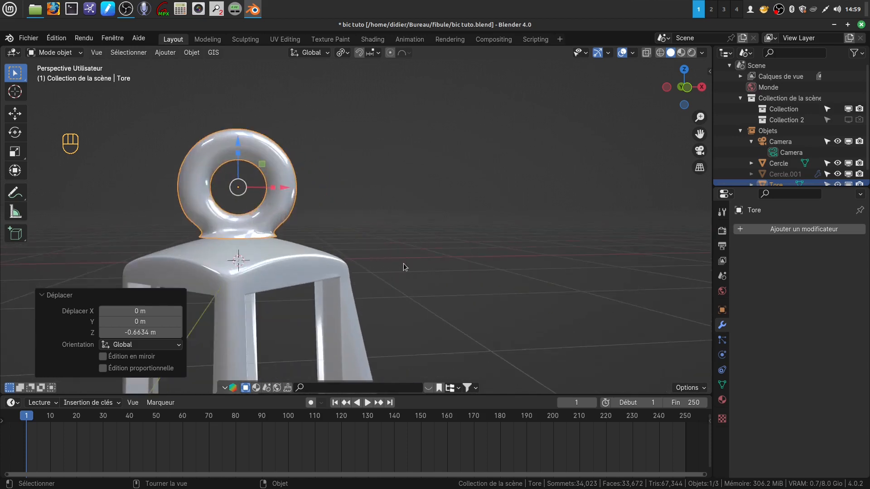
key("s")
left_click(385, 258)
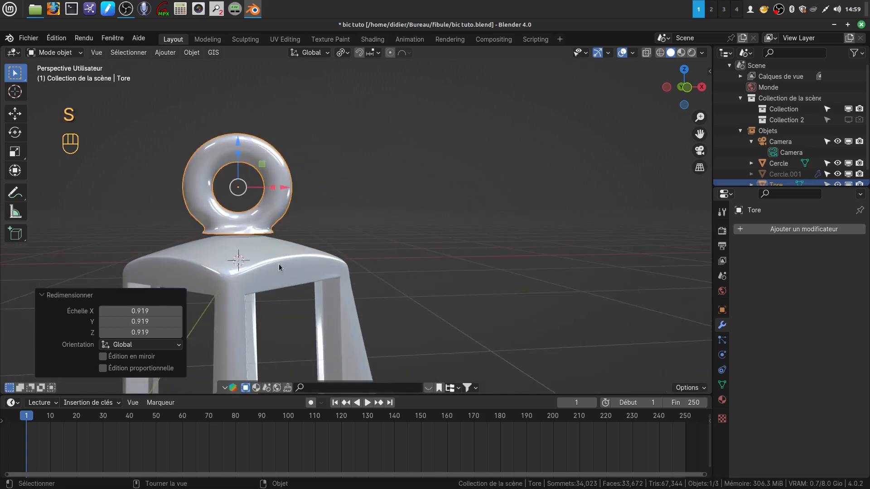
middle_click_drag(279, 264, 417, 283, "shift")
key("KP_1")
scroll(344, 244, "up", 3)
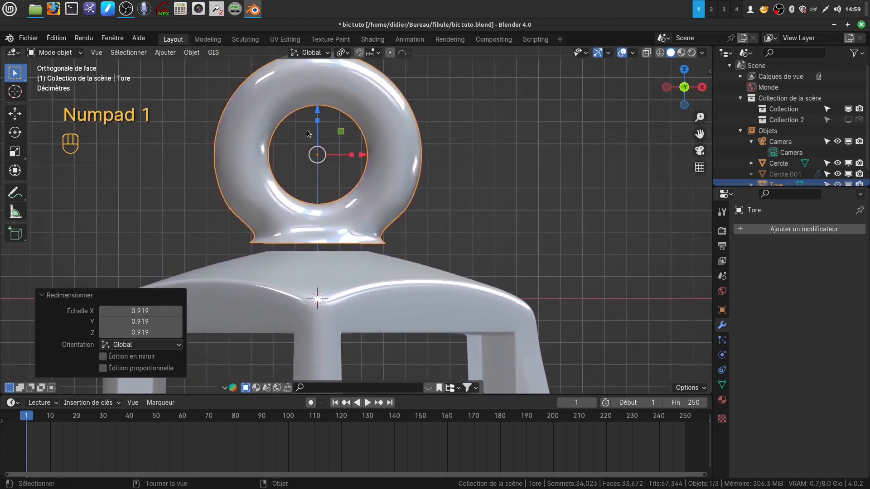
left_click_drag(317, 111, 317, 123)
In the pen body's mesh, select the face loop surrounding the torus's base, delete those faces and return to Object mode.
middle_click_drag(335, 254, 363, 263)
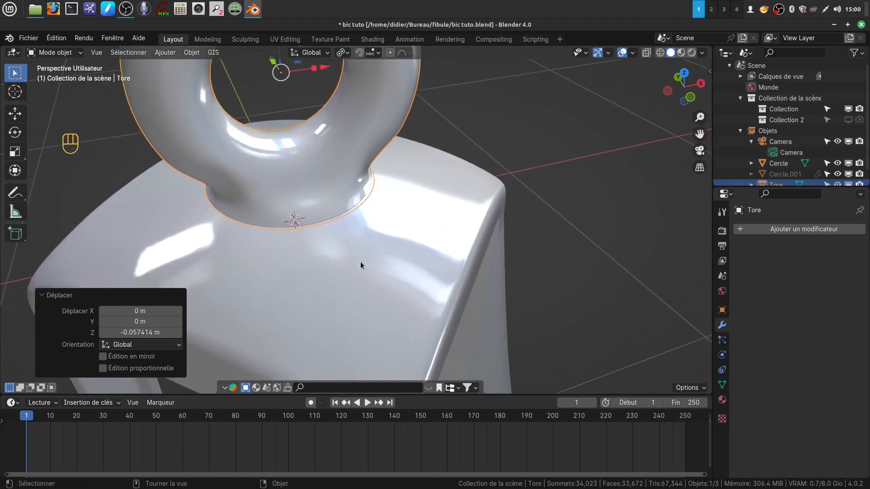
key("Tab")
key("Tab")
left_click(359, 262)
scroll(359, 263, "up", 2)
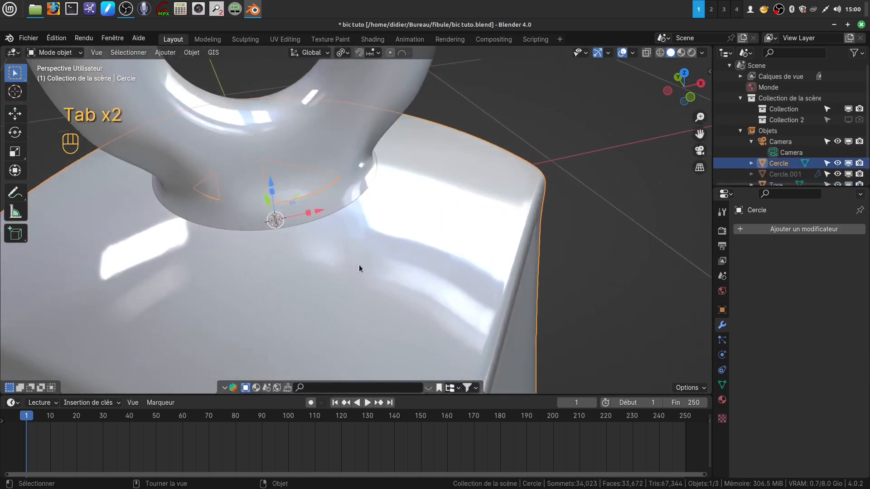
key("Tab")
mouse_move(359, 265)
middle_mouse_down("shift")
mouse_move(383, 285)
mouse_move(379, 266)
mouse_move(372, 273)
middle_mouse_up("shift")
scroll(381, 286, "up", 2)
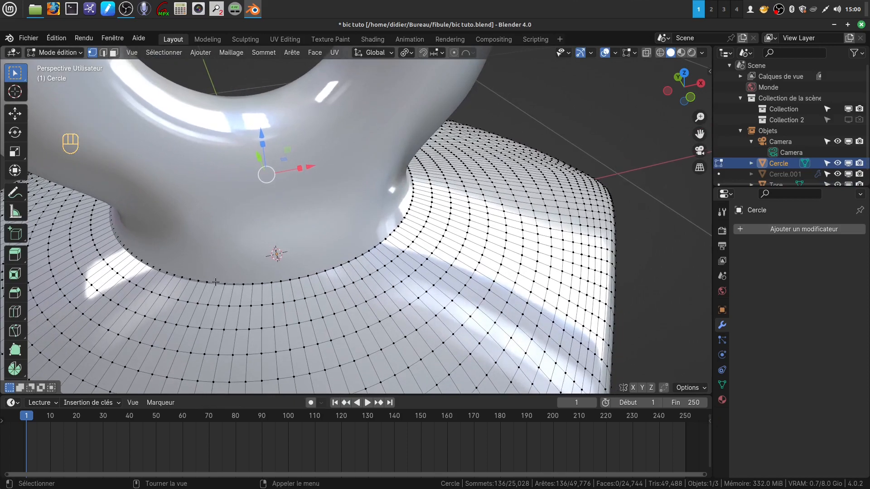
mouse_move(236, 279)
middle_mouse_down()
mouse_move(241, 258)
mouse_move(232, 278)
middle_mouse_up()
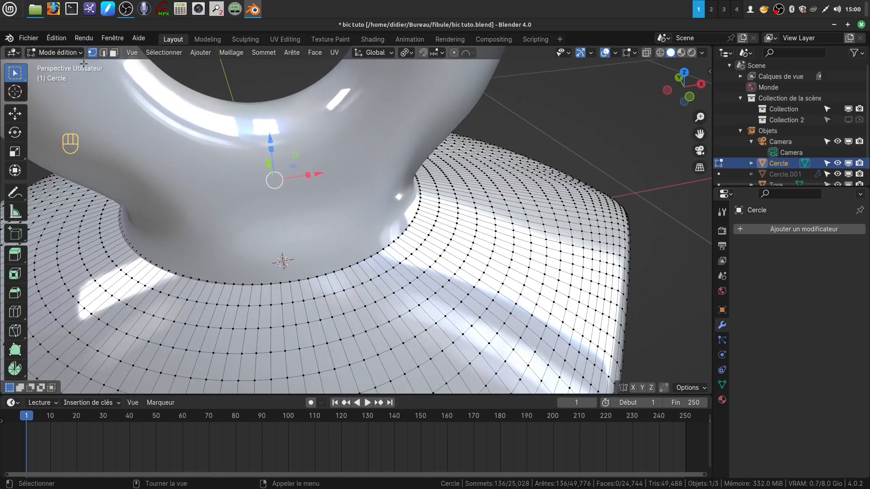
left_click(110, 53)
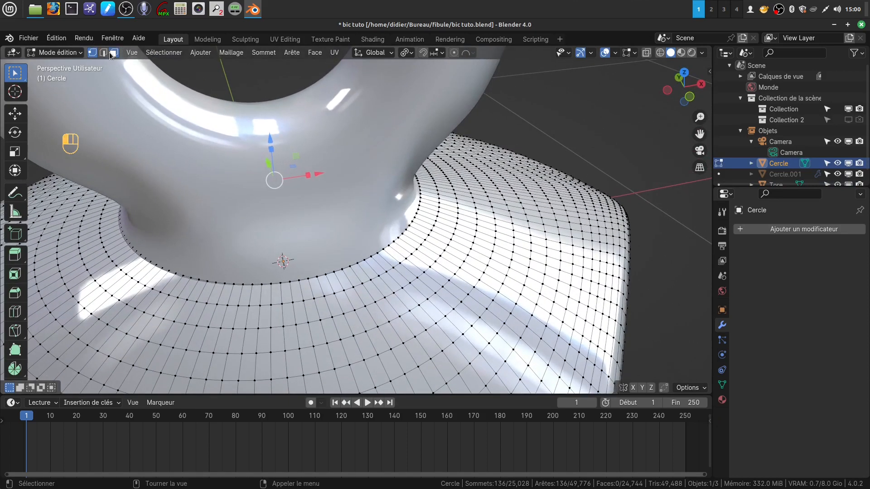
left_click(290, 291, "alt")
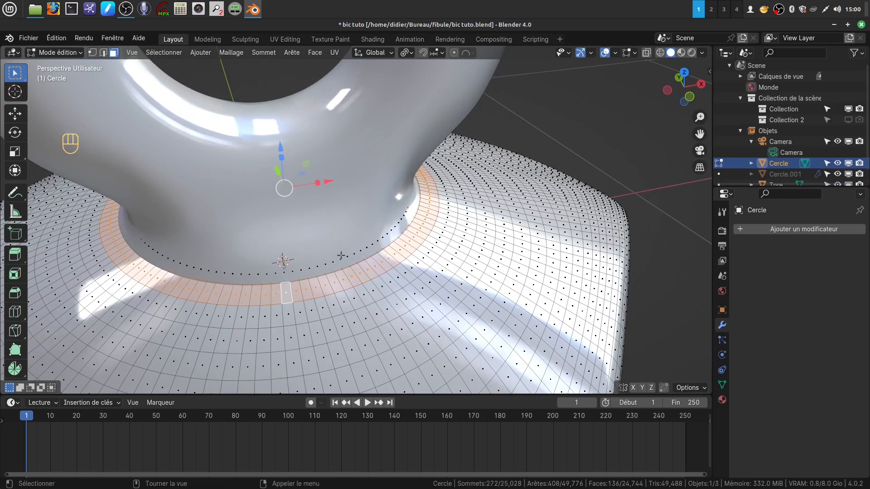
key("x")
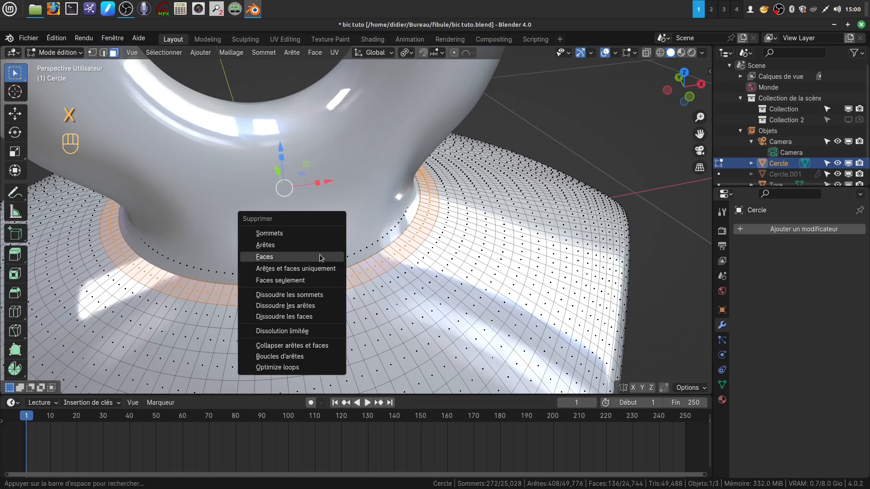
left_click(264, 257)
scroll(343, 249, "down", 4)
key("Tab")
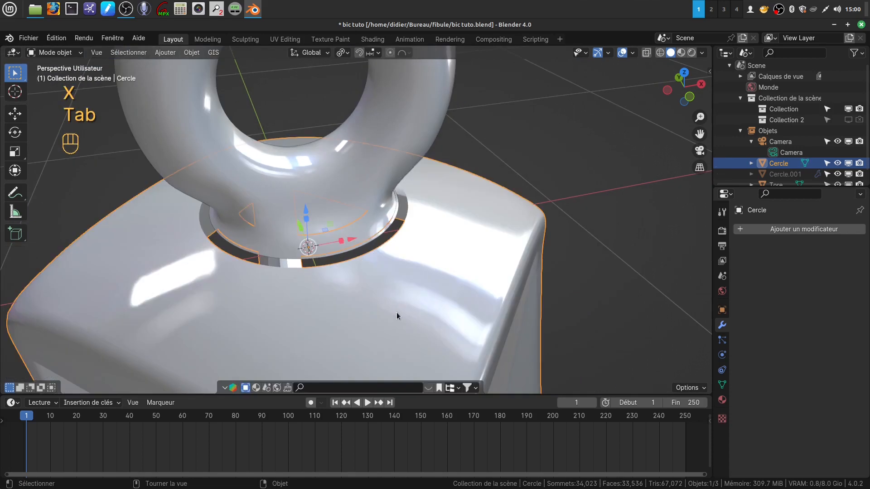
Isolate the pen body, delete the faces of the loose inner ring inside the top hole, then return to Object mode and leave isolation.
key("KP_Divide")
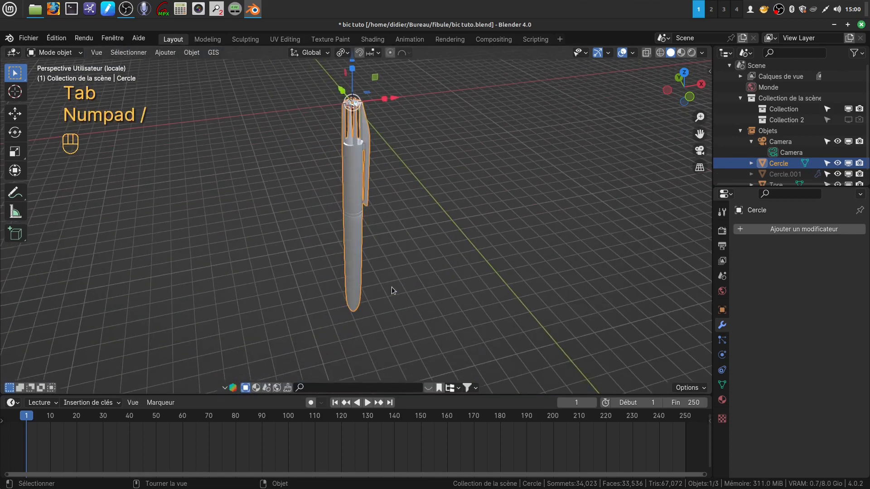
scroll(377, 194, "up", 5)
mouse_move(376, 195)
middle_mouse_down("shift")
mouse_move(368, 376)
mouse_move(370, 182)
middle_mouse_up("shift")
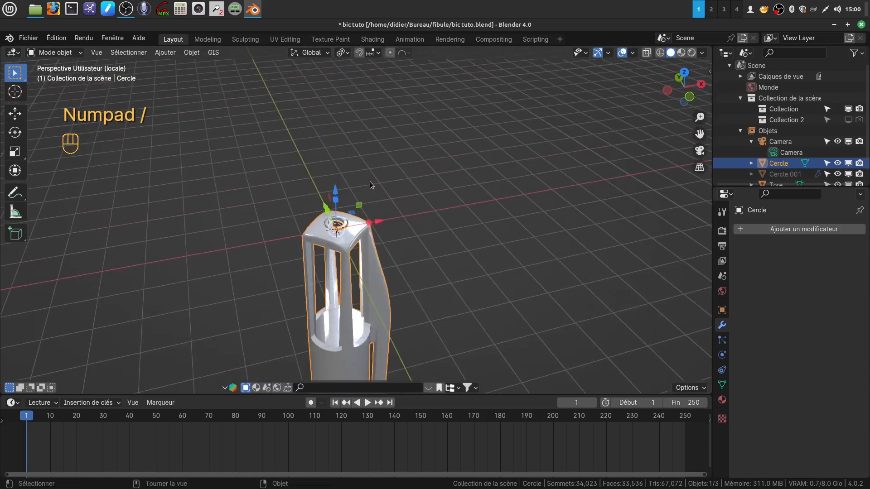
scroll(368, 290, "up", 12)
middle_click_drag(252, 273, 358, 256, "shift")
key("Tab")
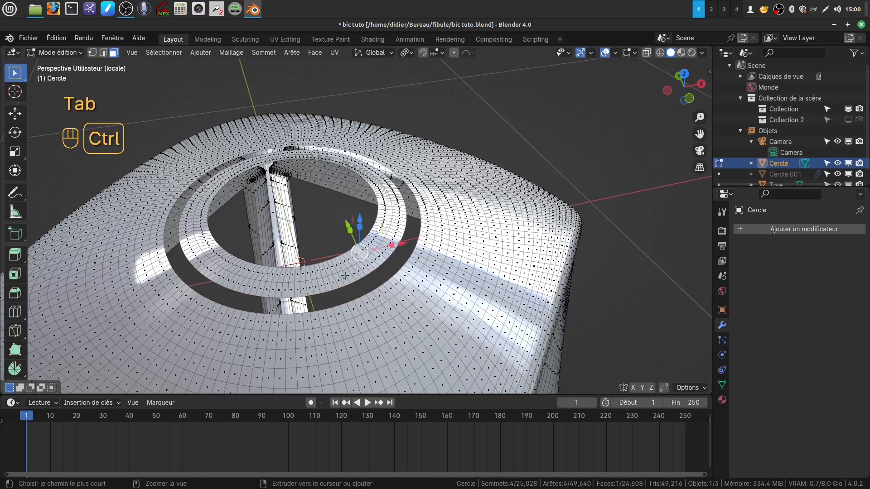
key("ctrl+l")
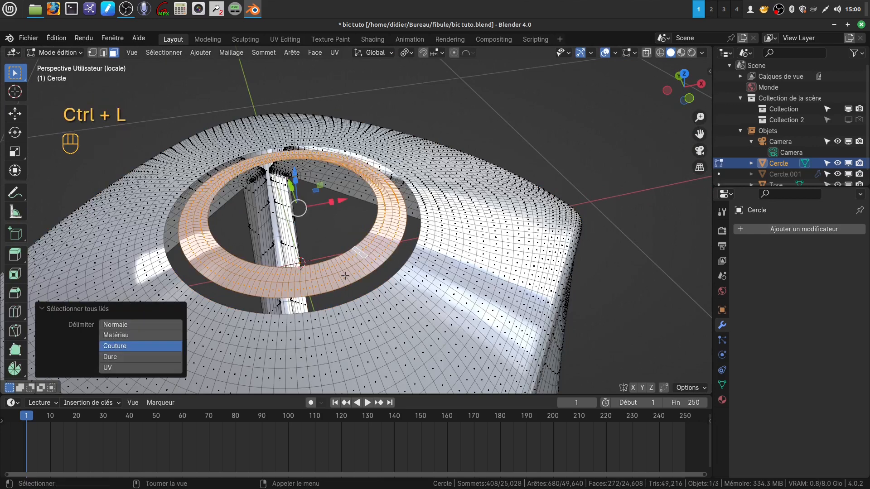
key("x")
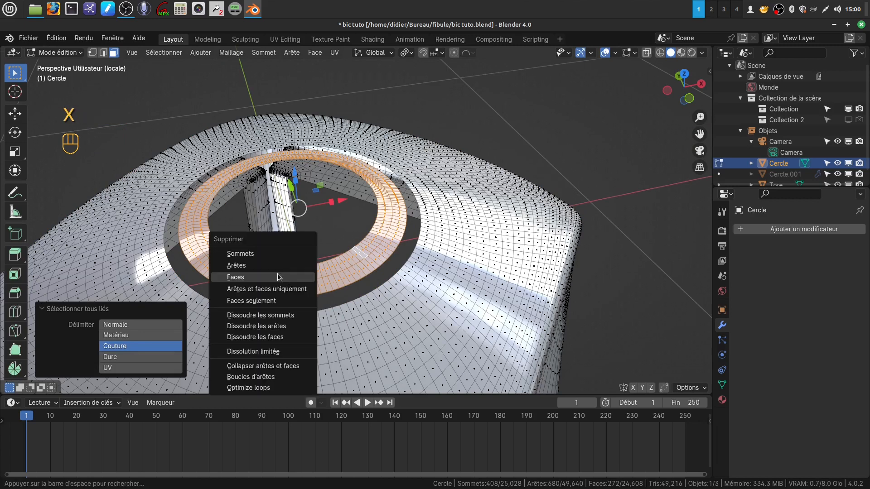
left_click(260, 279)
middle_click_drag(285, 276, 287, 278)
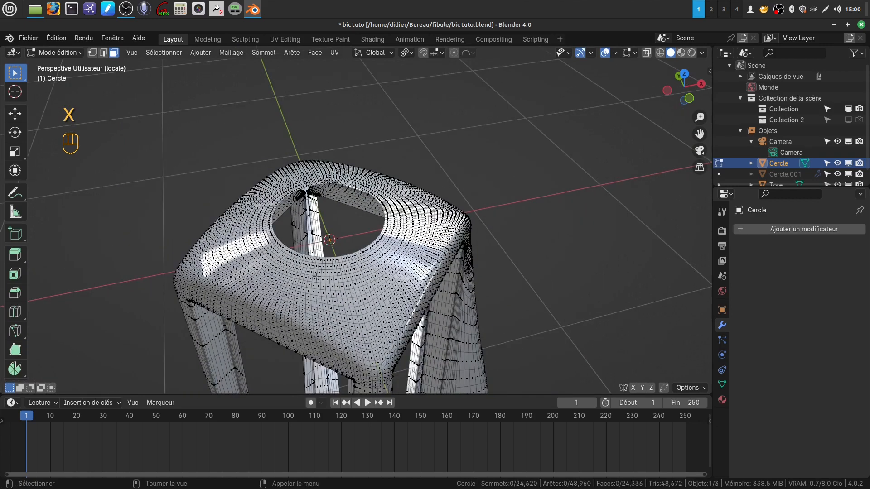
key("Tab")
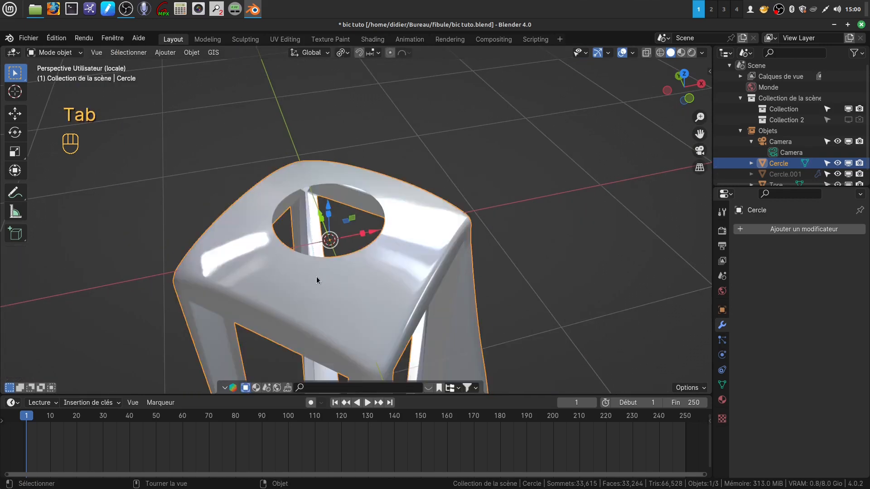
key("KP_Divide")
Join the torus ring and the pen body into a single object, with the pen body as the active object.
scroll(317, 276, "up", 1)
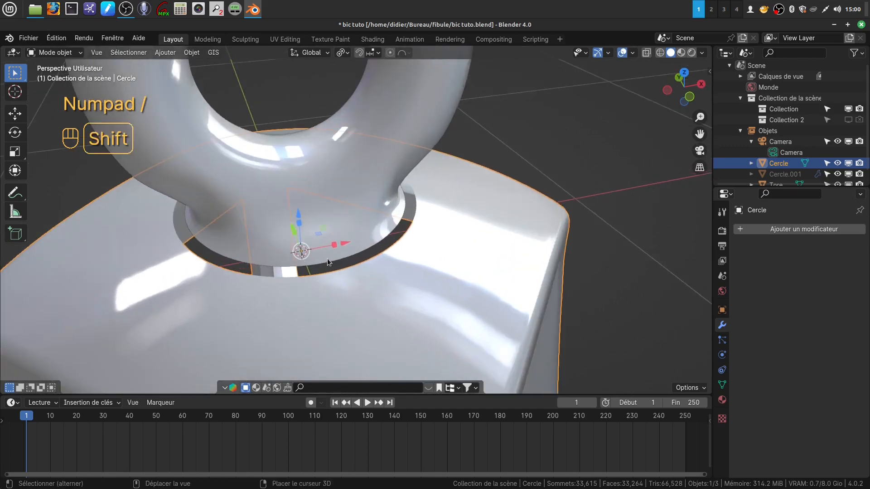
middle_click_drag(328, 258, 382, 221, "shift")
scroll(390, 290, "up", 1)
scroll(390, 290, "up", 2)
middle_click_drag(365, 217, 357, 230, "shift")
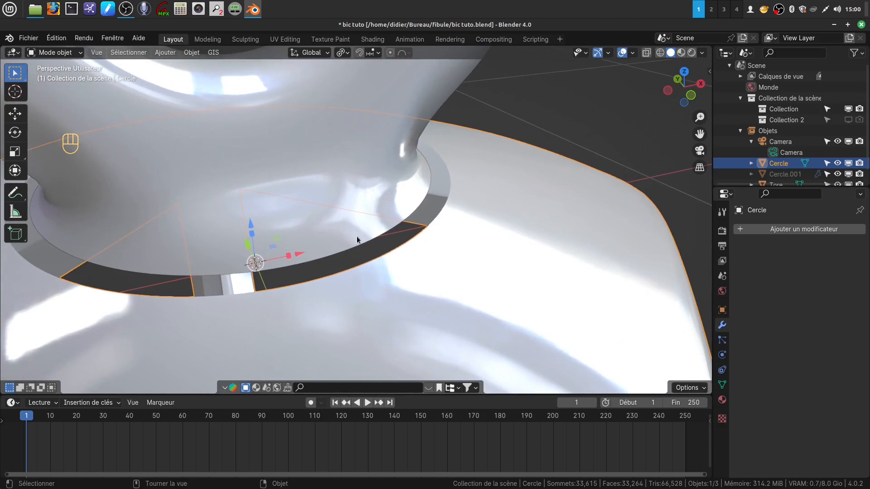
scroll(382, 247, "down", 3)
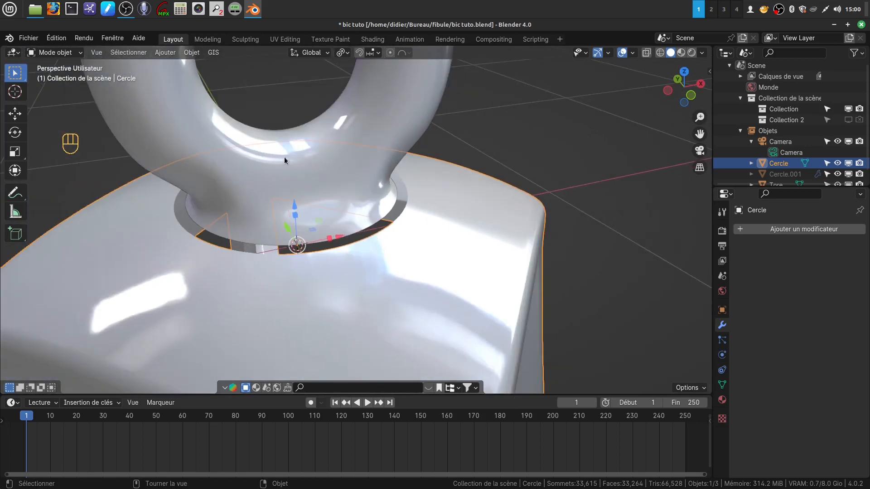
left_click(559, 197)
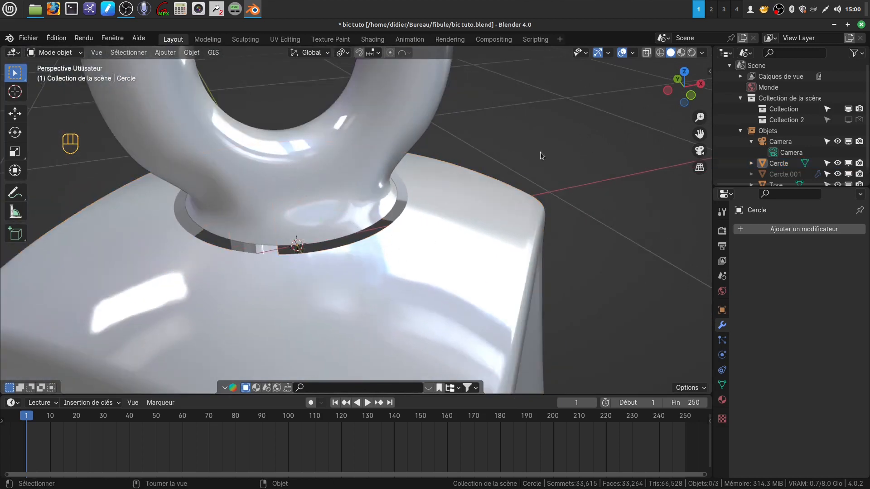
left_click(330, 166)
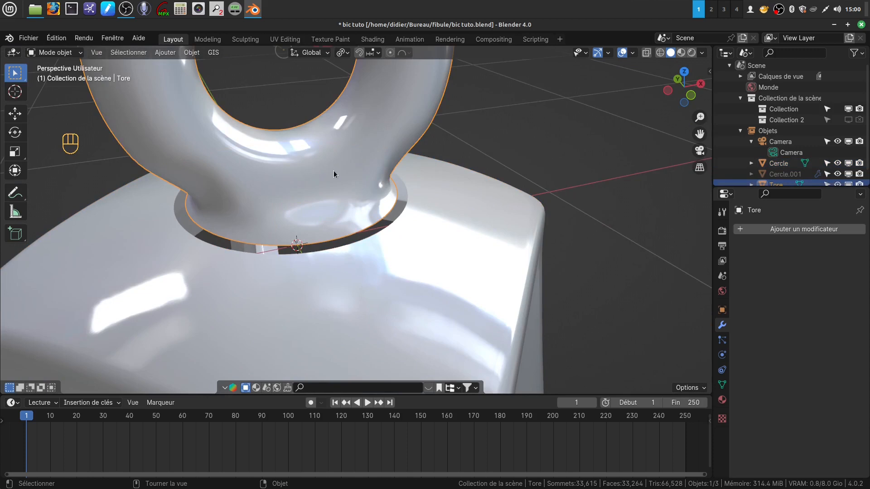
left_click(425, 267, "shift")
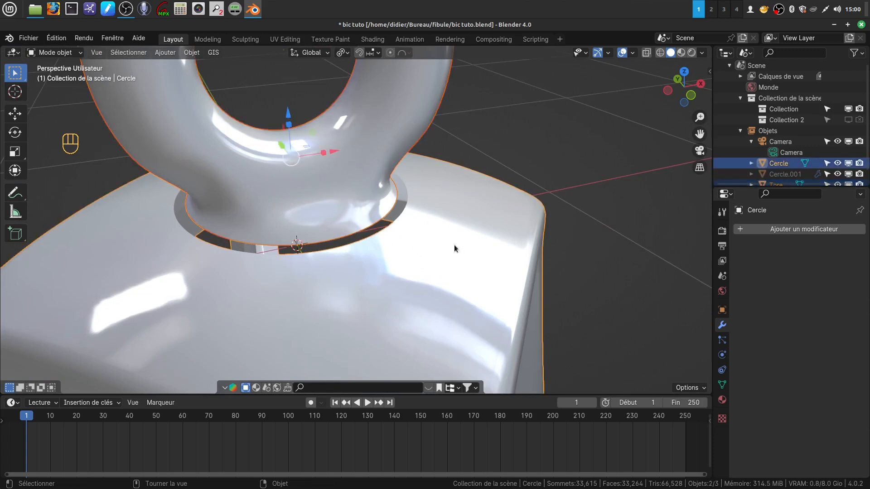
left_click(189, 53)
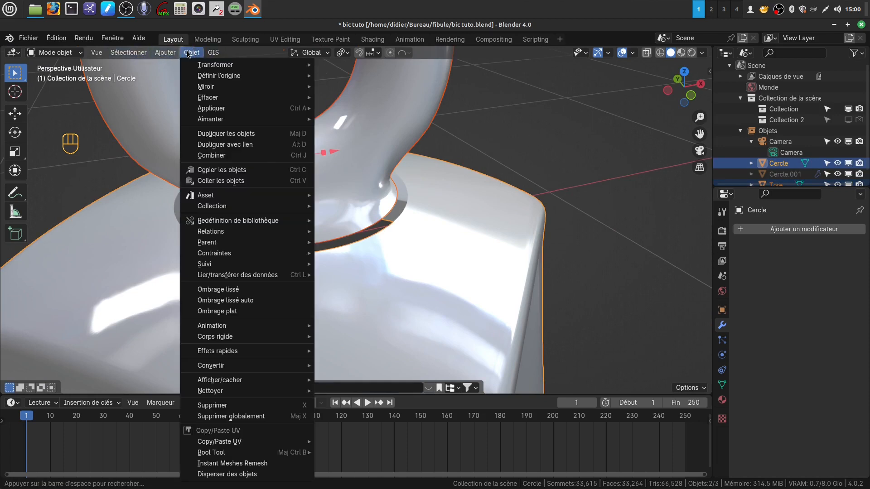
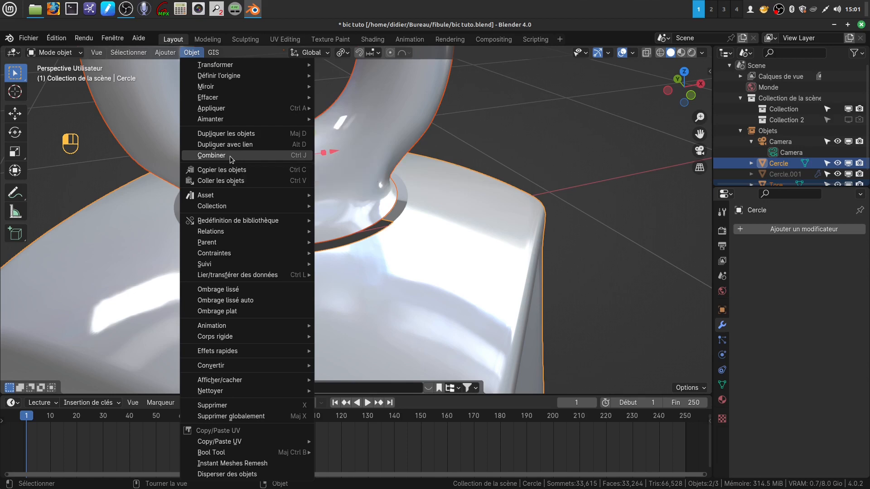
left_click(230, 156)
Bridge the ring base's open edge loop with the edge loop of the pen top's hole, then return to Object mode.
scroll(428, 257, "up", 2)
middle_click_drag(429, 257, 384, 266, "shift")
key("Tab")
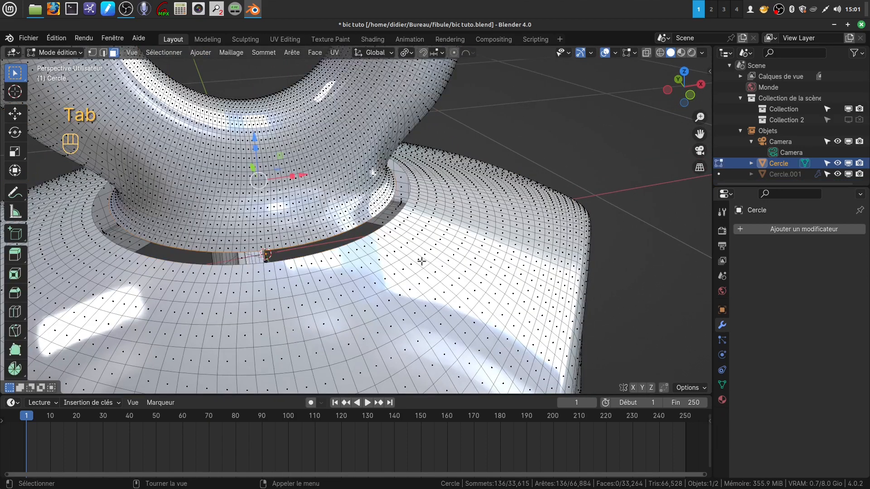
scroll(399, 299, "up", 2)
middle_click_drag(385, 256, 408, 254, "shift")
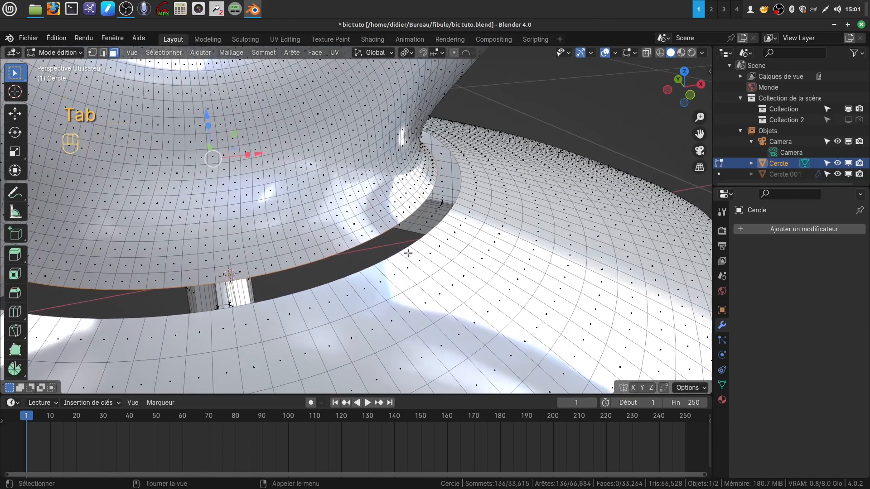
key("a")
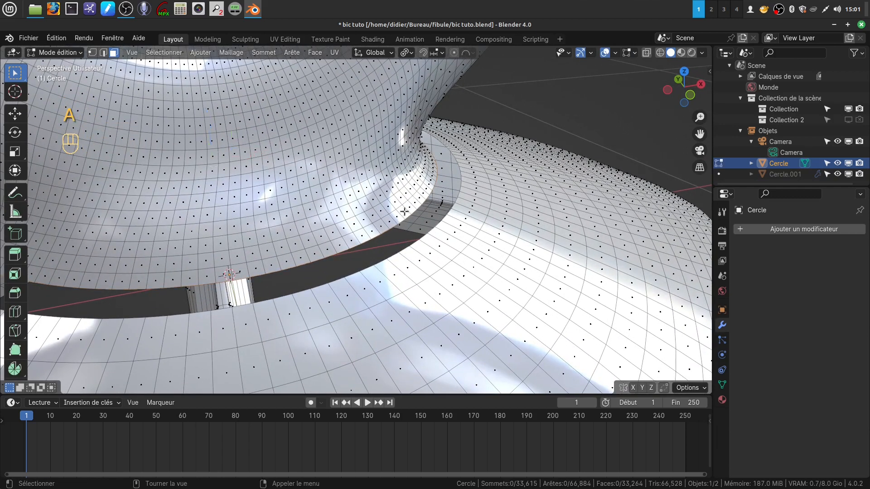
left_click(103, 53)
key("alt")
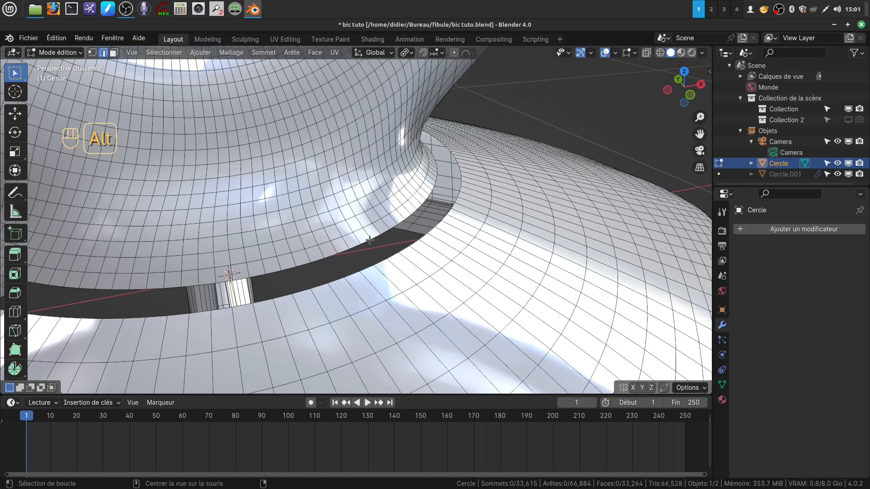
left_click(344, 251, "alt")
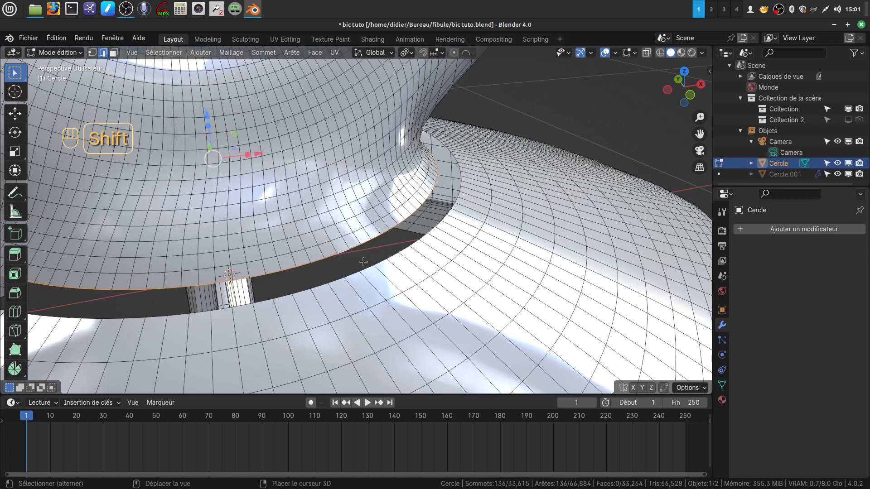
left_click(350, 276, "alt+shift")
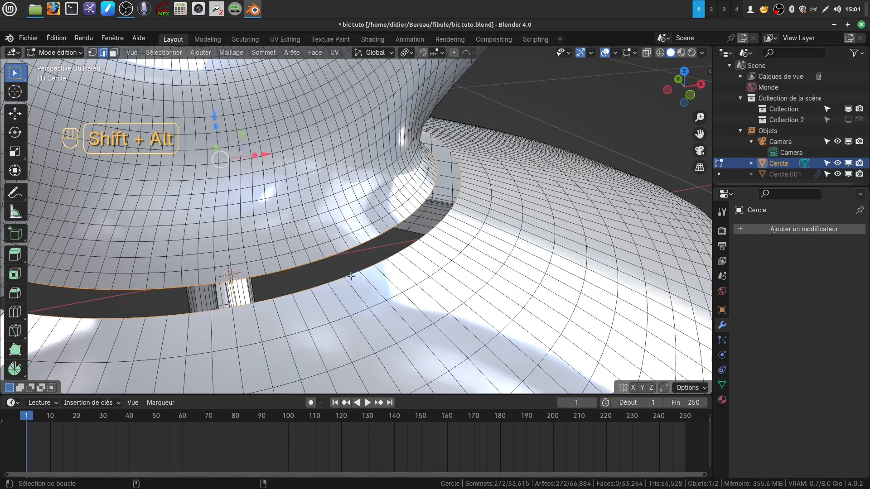
left_click(315, 52)
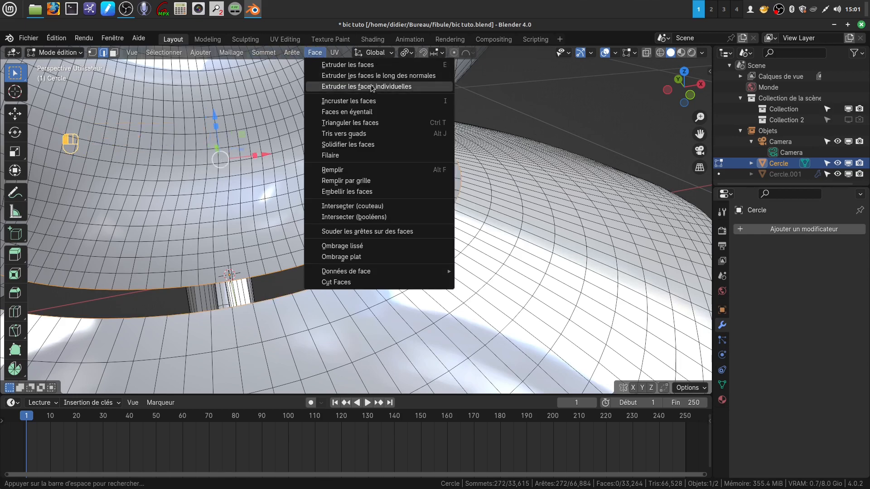
left_click(287, 53)
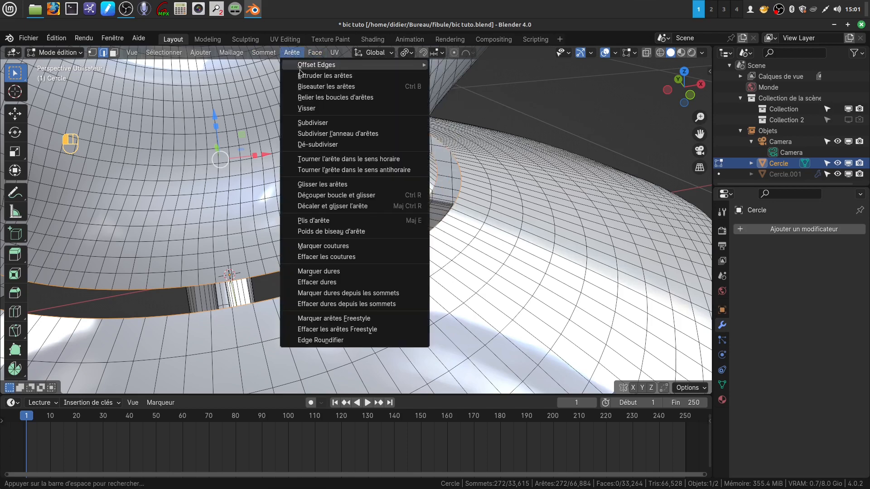
left_click(322, 97)
scroll(422, 192, "down", 5)
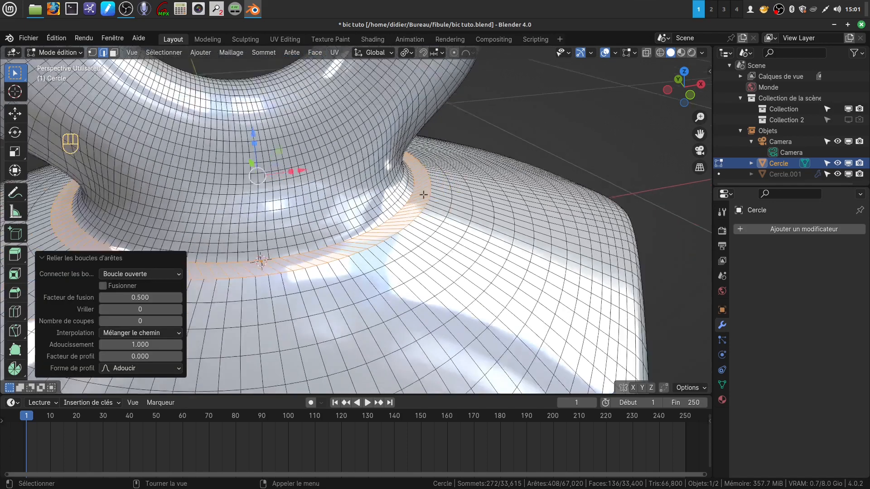
scroll(423, 201, "down", 3)
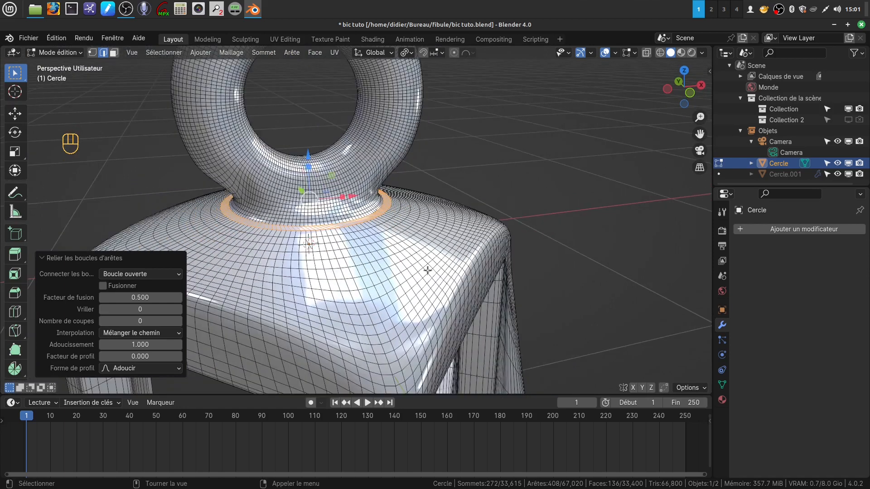
key("Tab")
Examine the joined pen and ring, temporarily showing the Face Orientation overlay to check the direction of the normals.
middle_click_drag(428, 242, 443, 192)
scroll(407, 254, "down", 4)
scroll(442, 193, "down", 8)
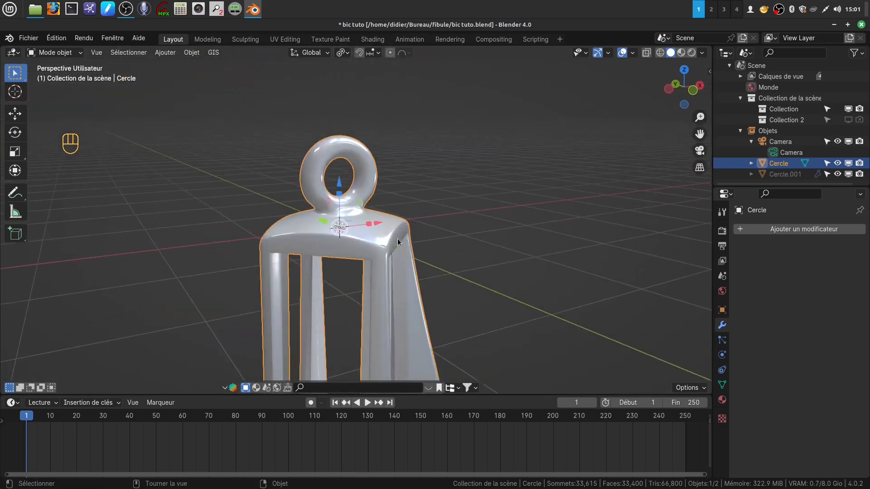
middle_click_drag(395, 238, 390, 197, "shift")
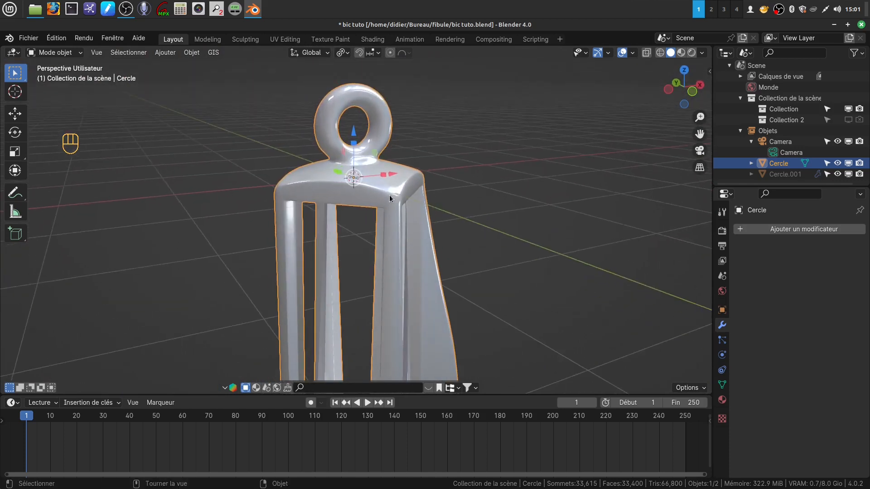
scroll(394, 198, "down", 3)
scroll(408, 238, "down", 2)
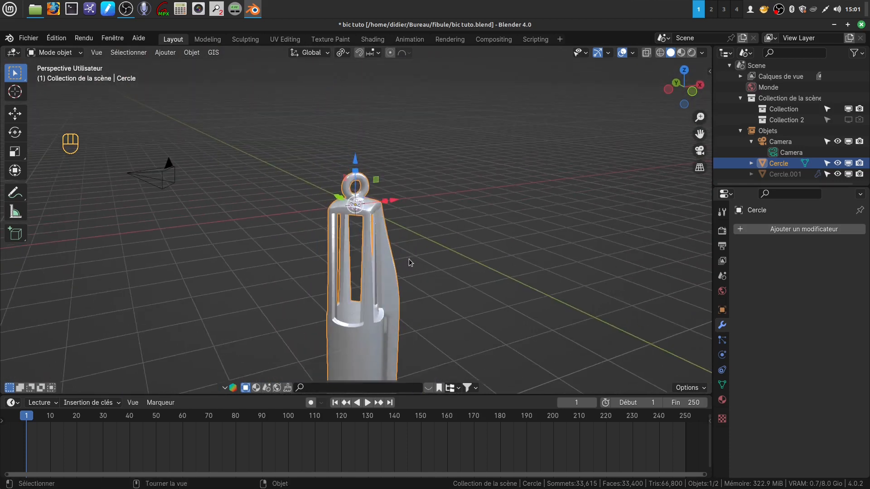
key("q")
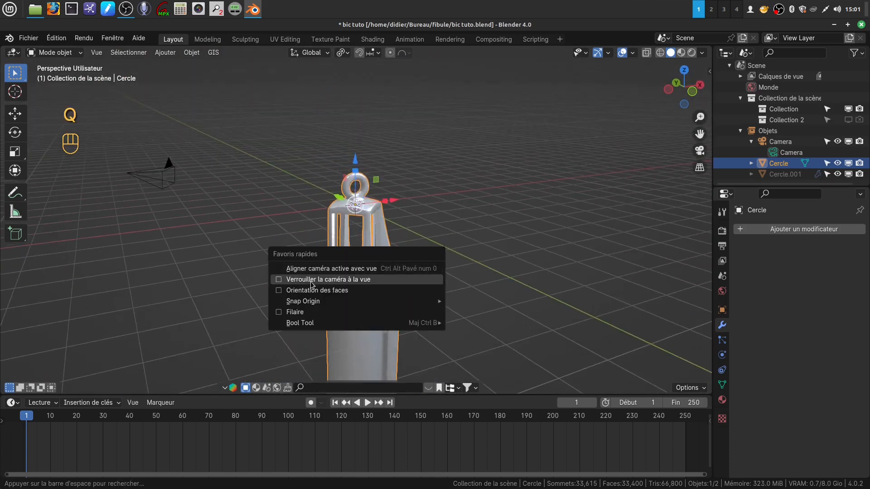
left_click(281, 291)
middle_click_drag(356, 274, 368, 250)
scroll(401, 324, "down", 1)
scroll(407, 340, "up", 5)
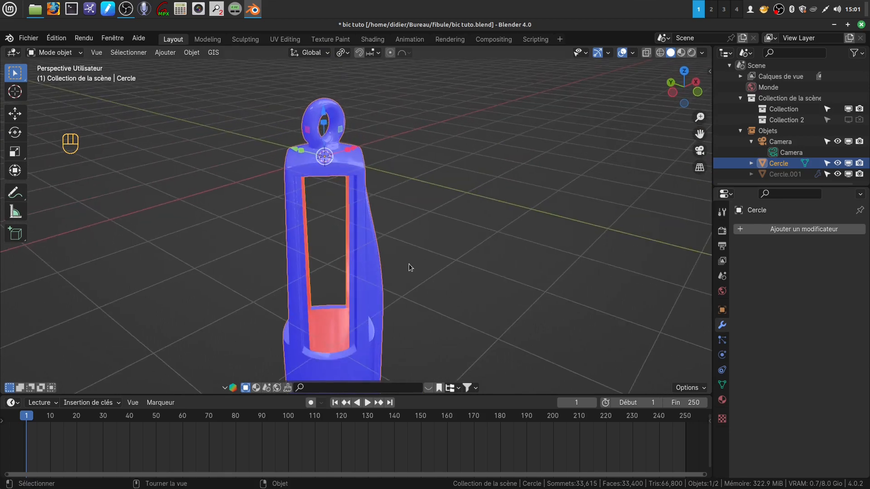
key("q")
left_click(274, 268)
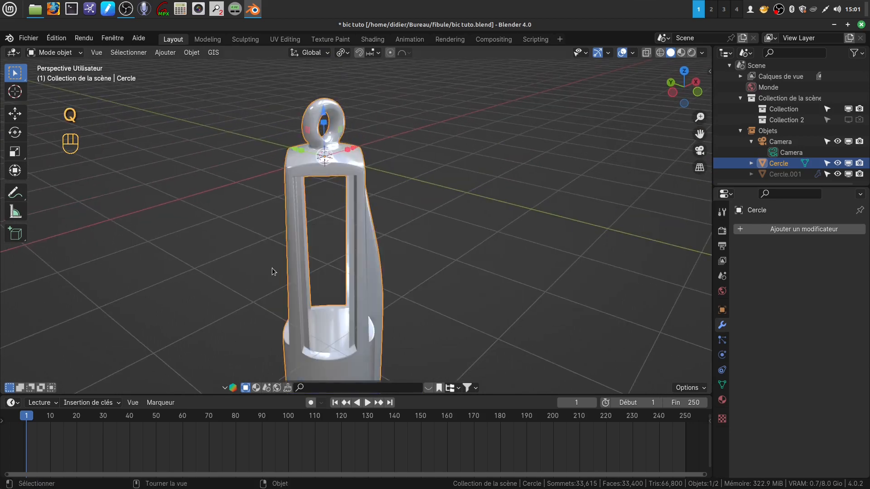
Inspect the mesh topology around the joint between ring and pen top in Edit mode with everything deselected.
middle_click_drag(325, 237, 382, 326)
scroll(292, 252, "up", 3)
scroll(382, 325, "up", 2)
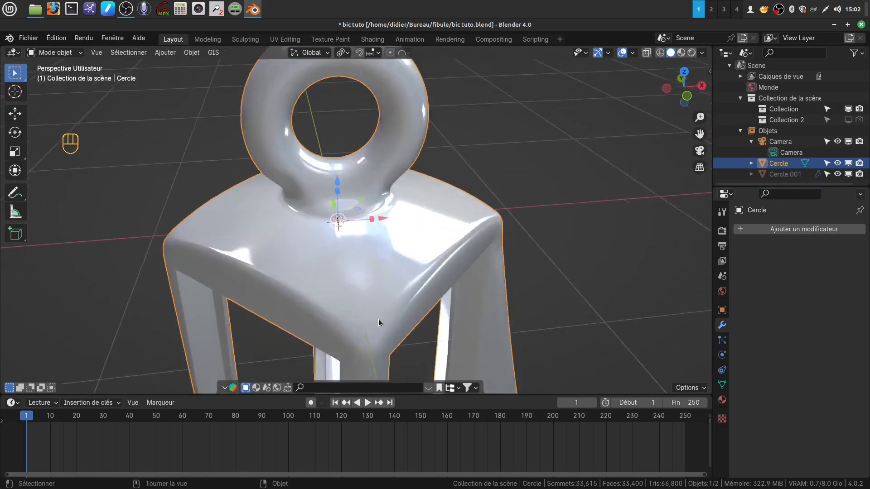
key("Tab")
scroll(374, 291, "up", 1)
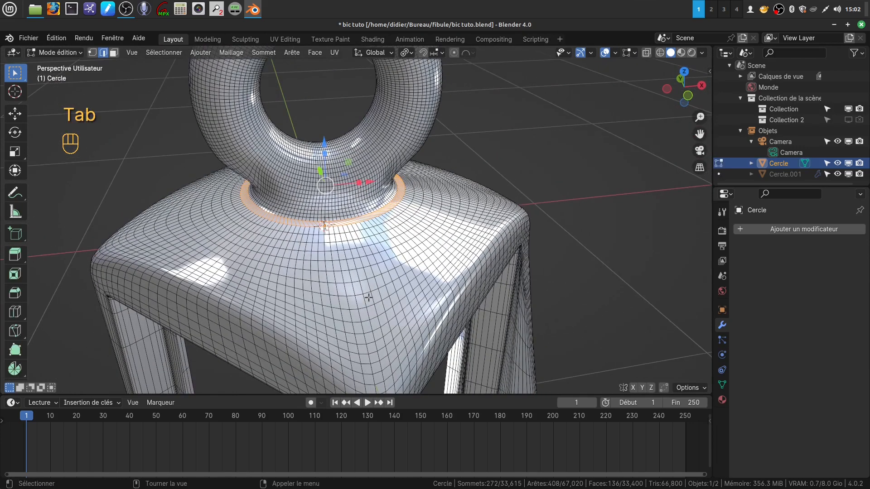
scroll(369, 298, "up", 1)
key("a")
middle_click_drag(367, 298, 229, 202)
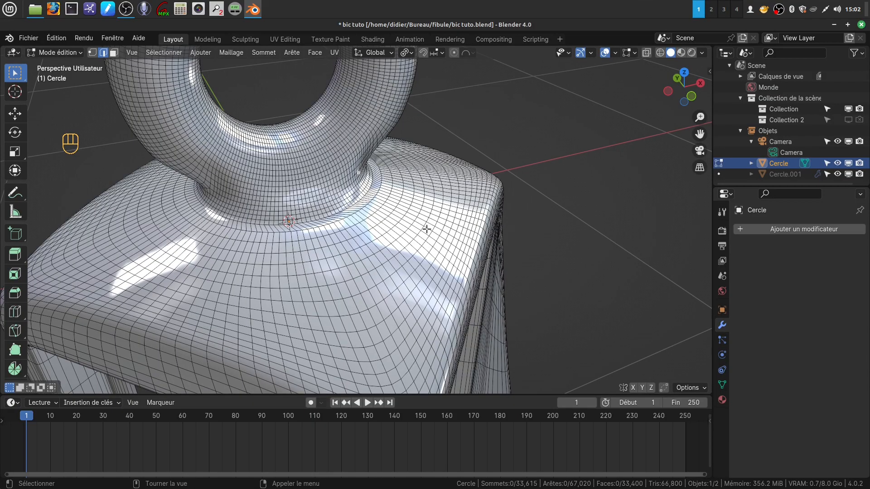
middle_click_drag(427, 230, 421, 246)
scroll(342, 270, "down", 8)
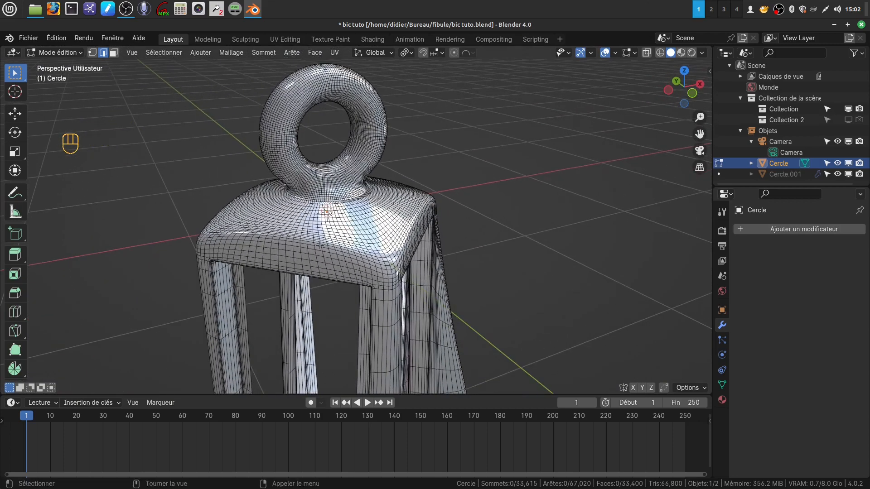
Return to Object mode and examine the pen from the hanging ring down to the underside of its tip.
key("Tab")
scroll(344, 235, "down", 5)
scroll(458, 315, "down", 2)
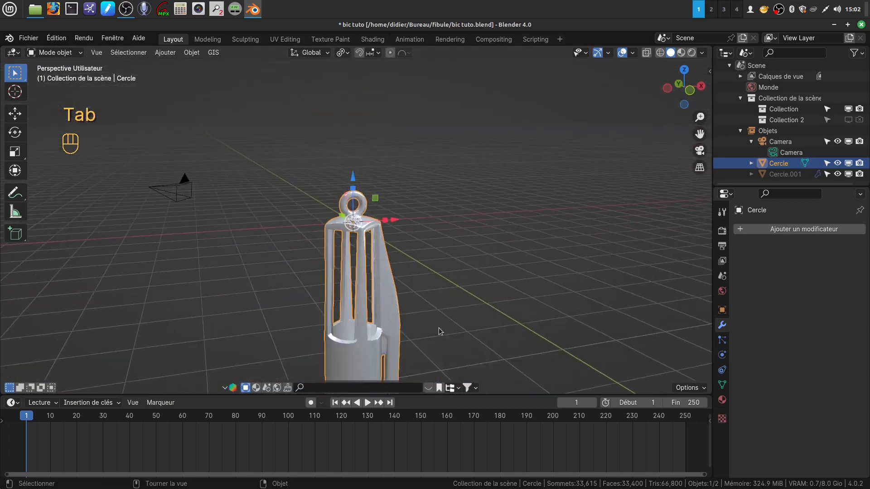
middle_click_drag(438, 328, 411, 118, "shift")
scroll(385, 181, "down", 4)
middle_click_drag(356, 248, 356, 49, "shift")
middle_click_drag(357, 392, 356, 402, "shift")
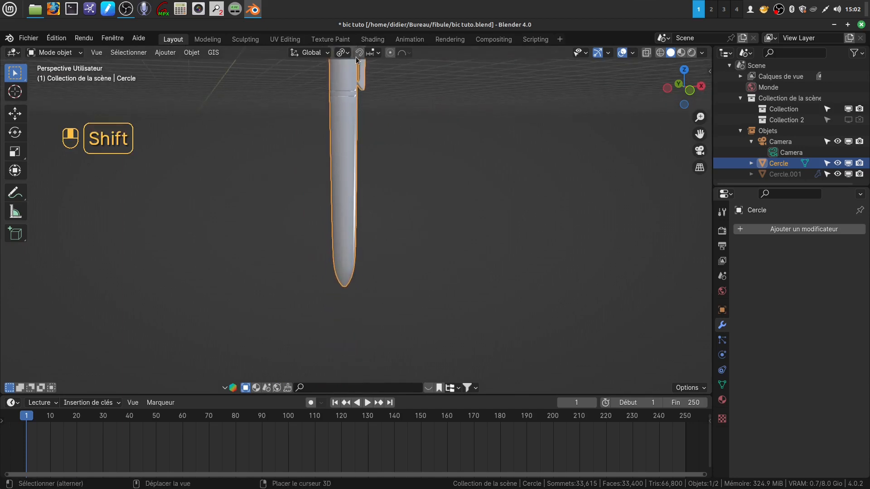
scroll(395, 220, "up", 4)
middle_click_drag(402, 192, 401, 99, "shift")
scroll(358, 222, "up", 4)
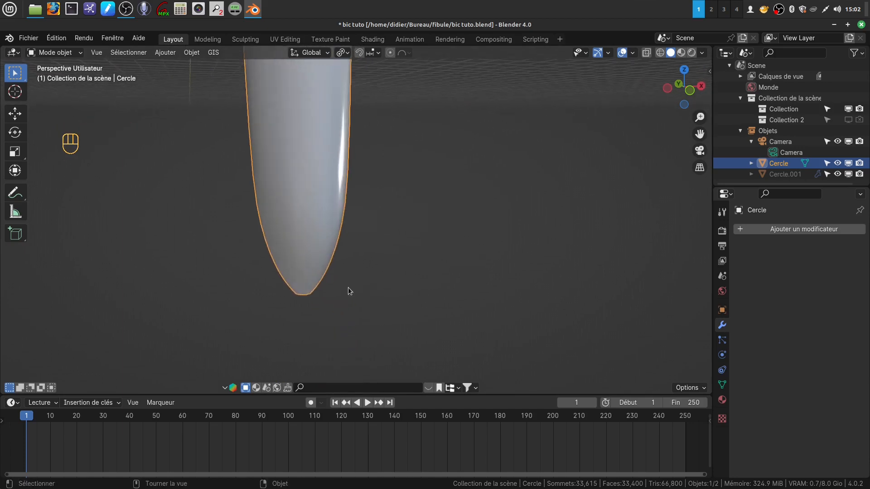
middle_click_drag(348, 287, 344, 239)
middle_click_drag(353, 321, 360, 134, "shift")
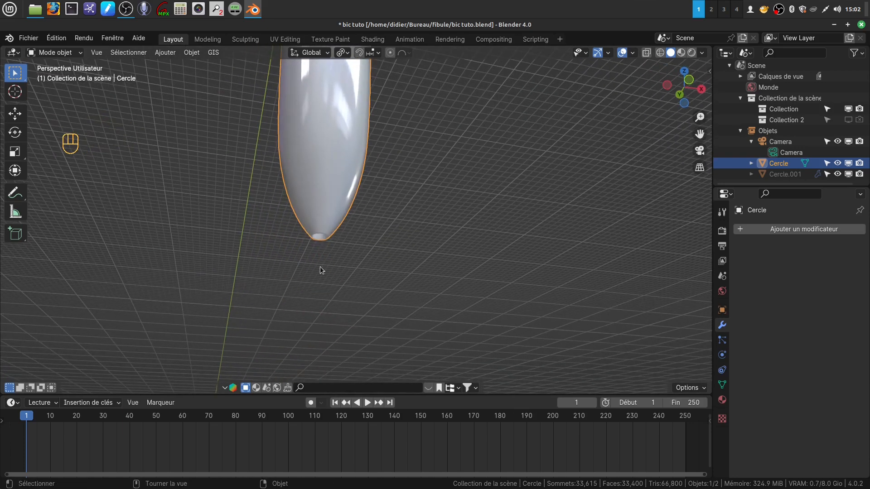
mouse_move(320, 271)
middle_mouse_down()
mouse_move(307, 253)
mouse_move(319, 284)
middle_mouse_up()
scroll(325, 286, "down", 12)
middle_click_drag(360, 126, 344, 233, "shift")
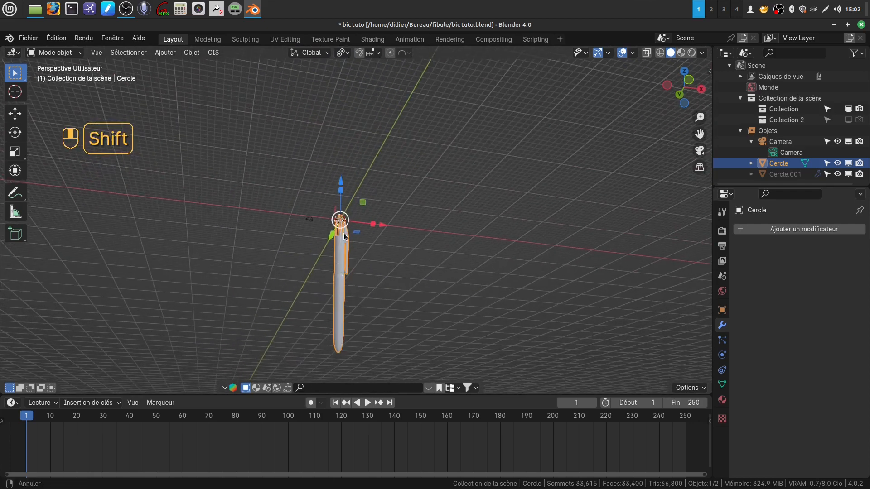
scroll(367, 299, "up", 3)
middle_click_drag(367, 298, 345, 344)
scroll(334, 314, "up", 3)
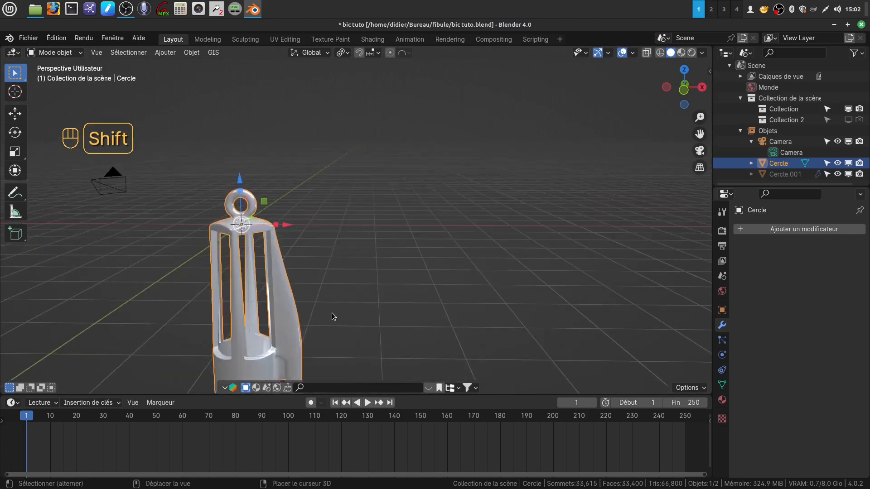
middle_click_drag(334, 314, 348, 271, "shift")
scroll(348, 271, "down", 7)
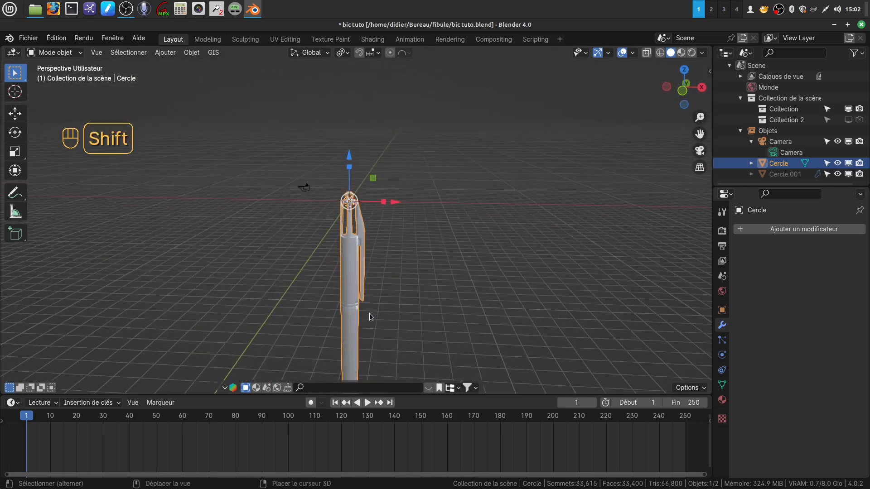
Inspect the mesh topology of the pen tip in Edit mode.
middle_click_drag(370, 316, 382, 182, "shift")
scroll(418, 307, "up", 4)
middle_click_drag(377, 281, 394, 241, "shift")
scroll(402, 306, "up", 4)
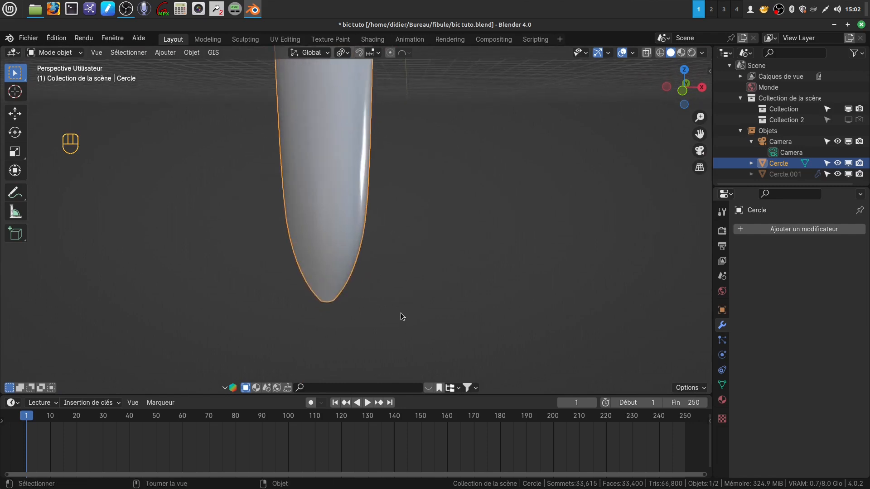
middle_click_drag(401, 316, 418, 137, "shift")
key("Tab")
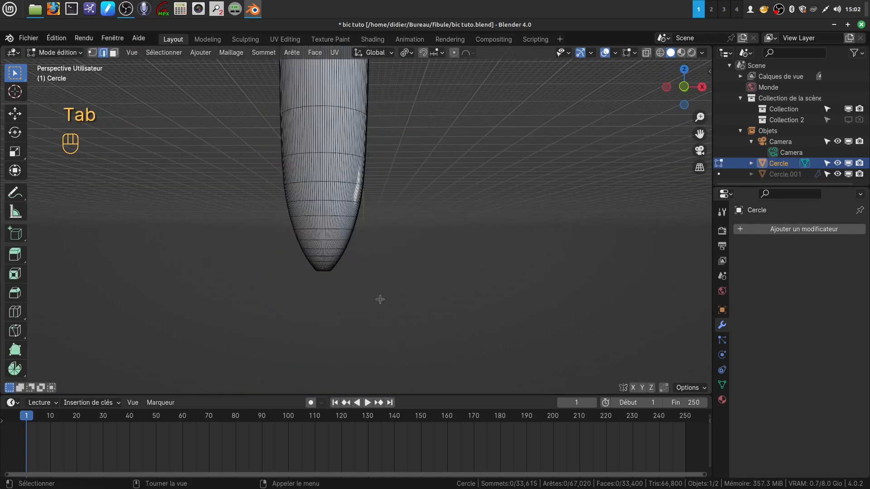
scroll(375, 320, "up", 1)
middle_click_drag(375, 293, 382, 292, "shift")
scroll(370, 288, "down", 1)
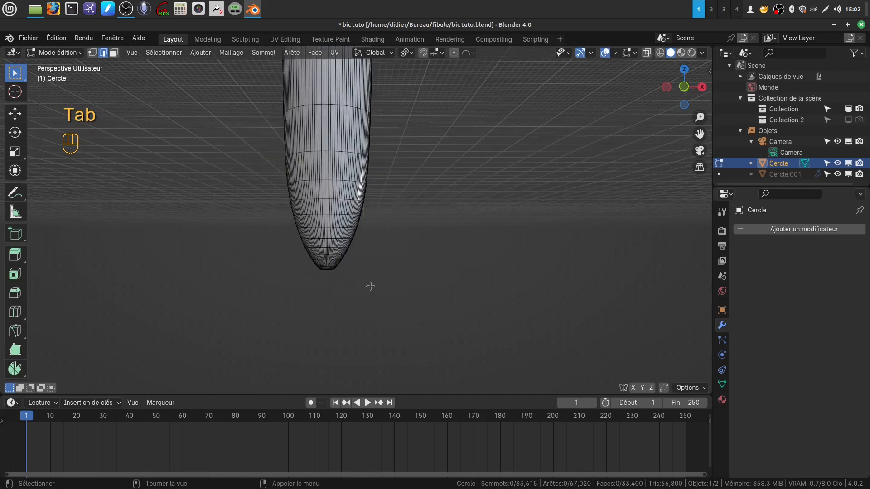
scroll(371, 286, "down", 1)
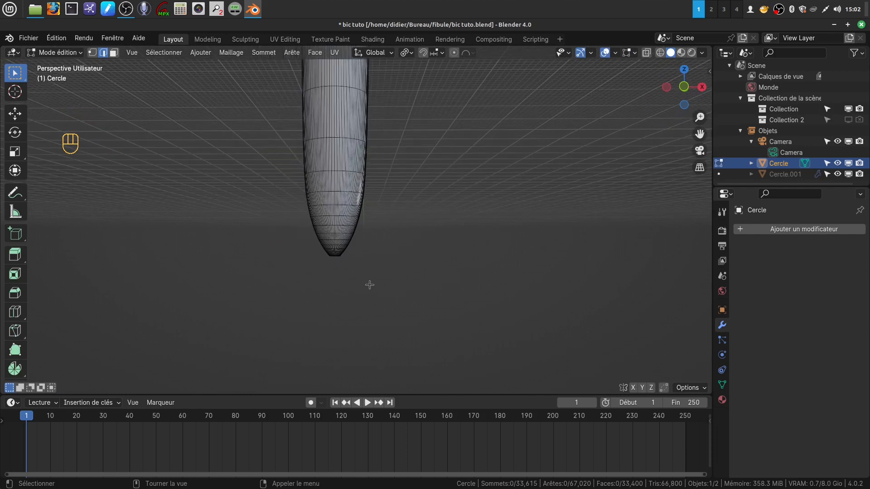
Add a cylinder as a separate object in Object mode, with its fill type set to Rien so both ends stay open.
left_click(195, 54)
key("Tab")
left_click(222, 135)
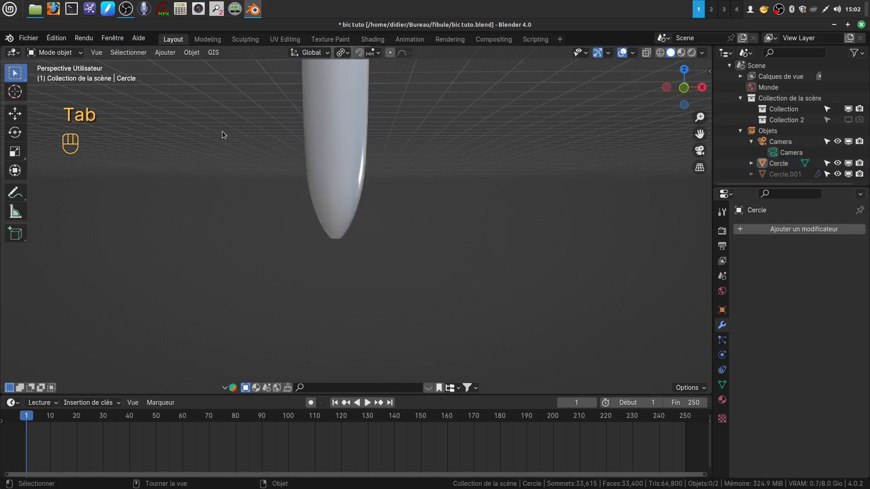
left_click(165, 53)
mouse_move(175, 68)
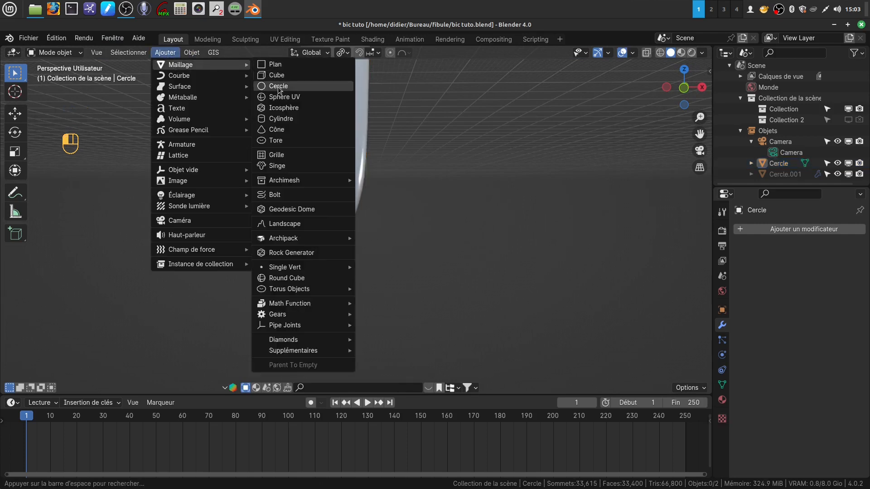
left_click(291, 120)
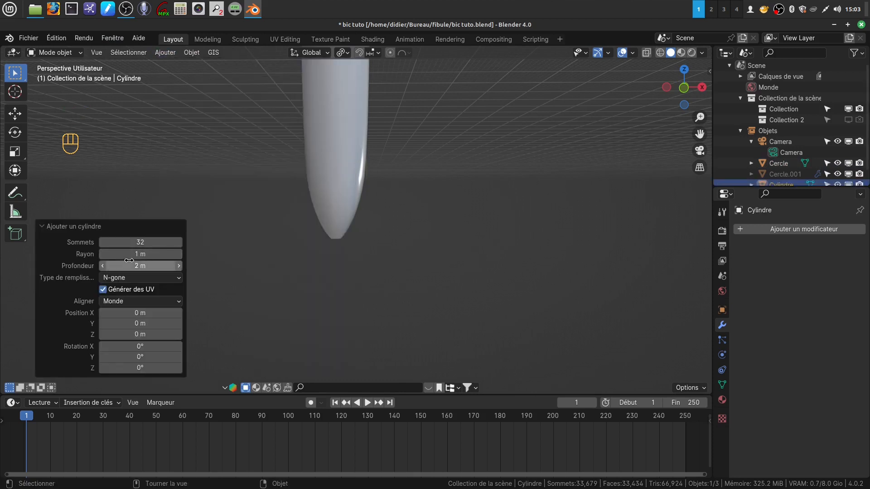
left_click(180, 281)
left_click(141, 289)
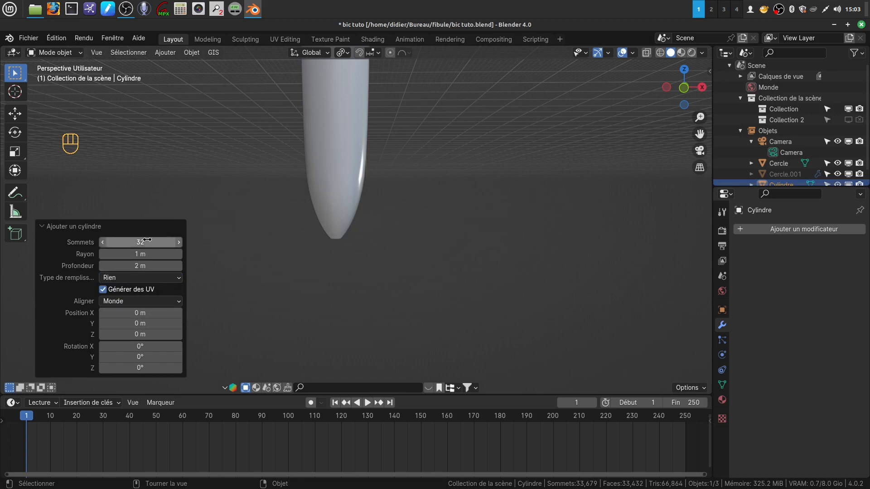
Move the cylinder about 29.1 m down along Z to below the pen tip and apply auto smooth shading.
scroll(432, 174, "down", 8)
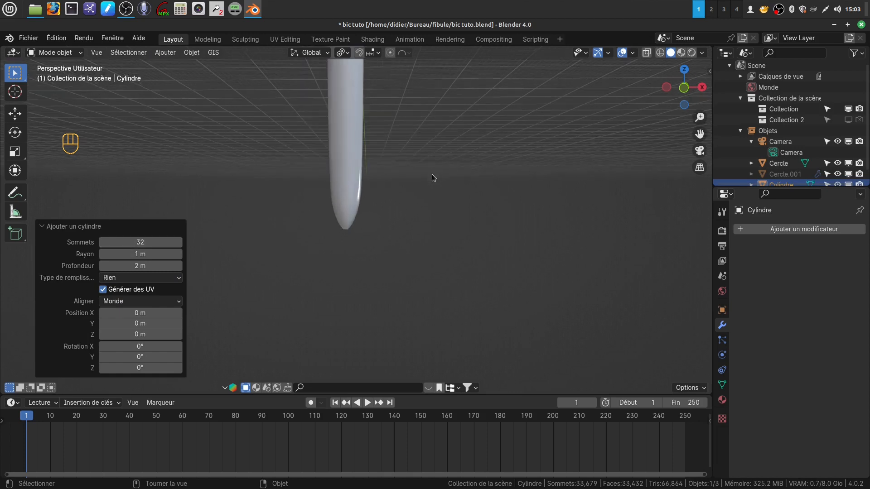
left_click_drag(361, 62, 387, 189)
scroll(436, 319, "up", 6)
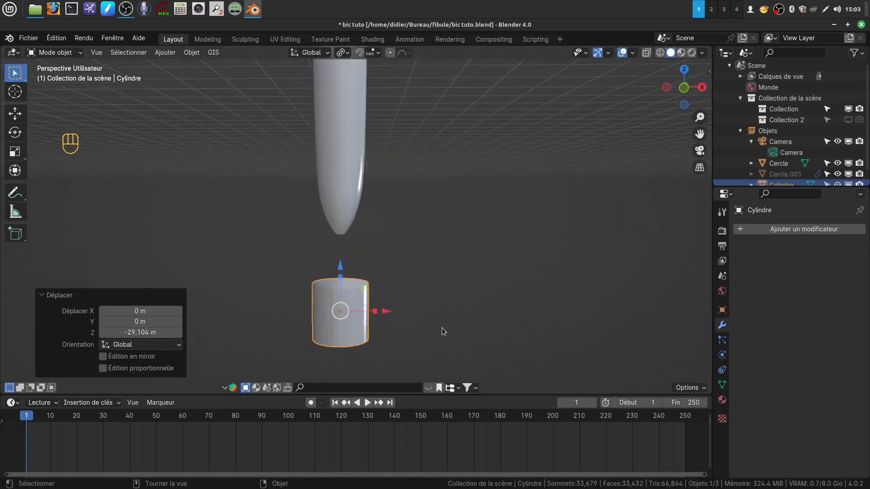
middle_click_drag(406, 319, 418, 225, "shift")
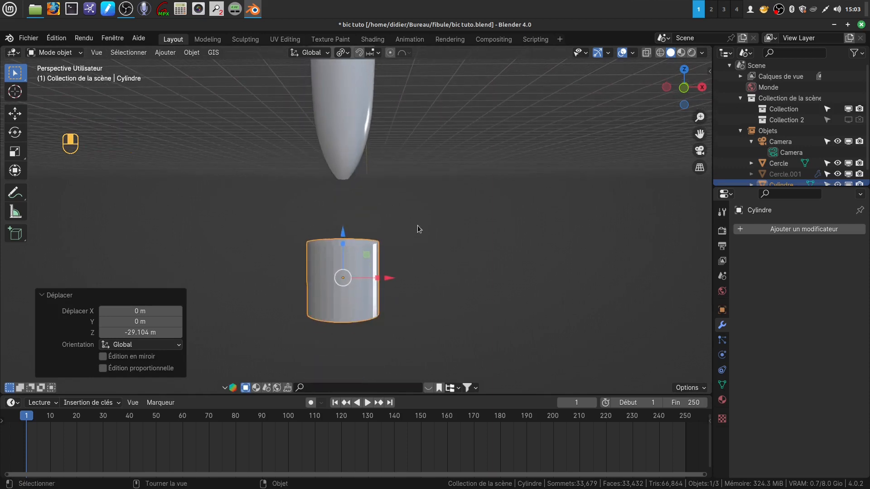
right_click(352, 288)
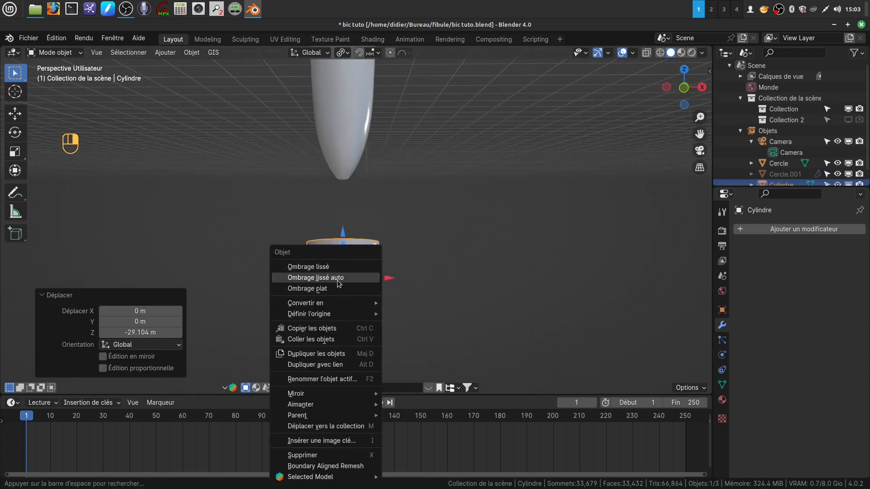
left_click(348, 278)
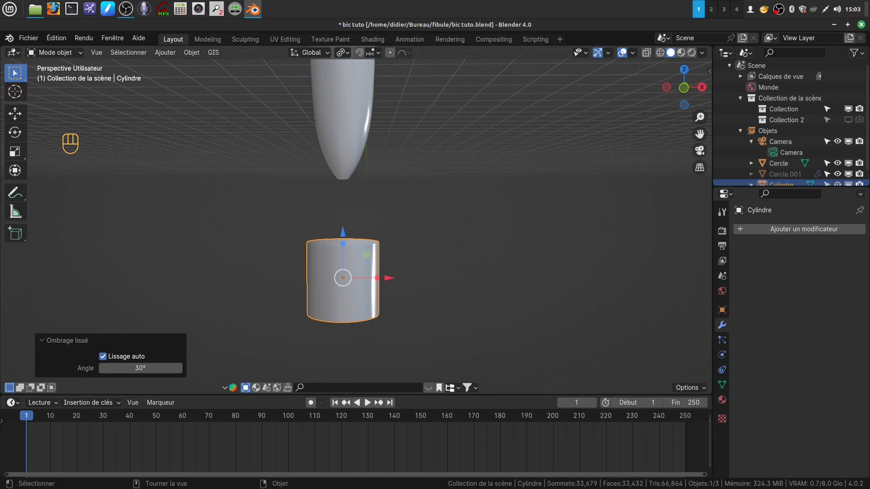
Scale the cylinder uniformly by about 0.23 and raise it about 2.82 m along Z to the pen tip.
key("s")
left_click(362, 290)
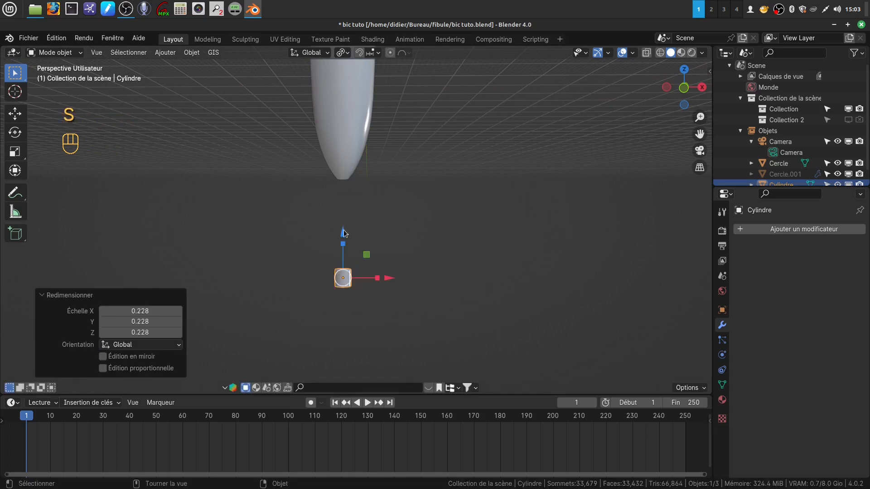
left_click_drag(344, 233, 344, 130)
scroll(411, 245, "up", 2)
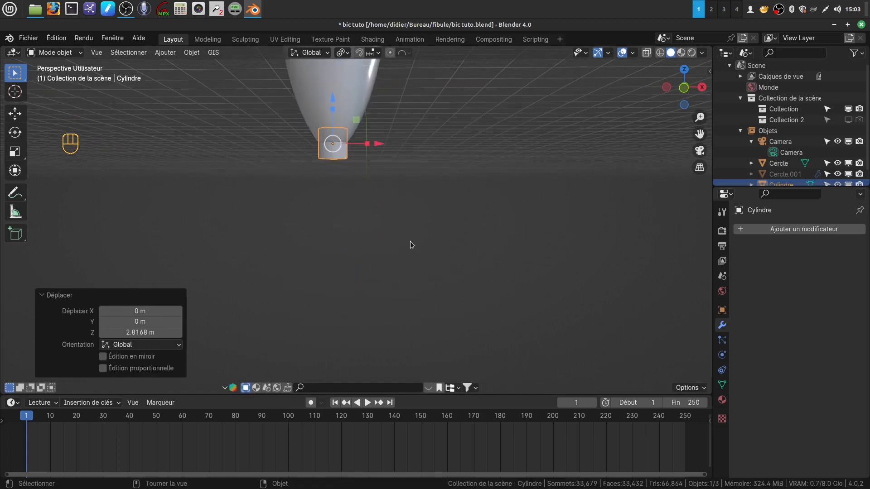
scroll(409, 241, "up", 1)
Scale the cylinder uniformly by about 0.67 and lower it about 0.19 m along Z at the pen tip.
key("s")
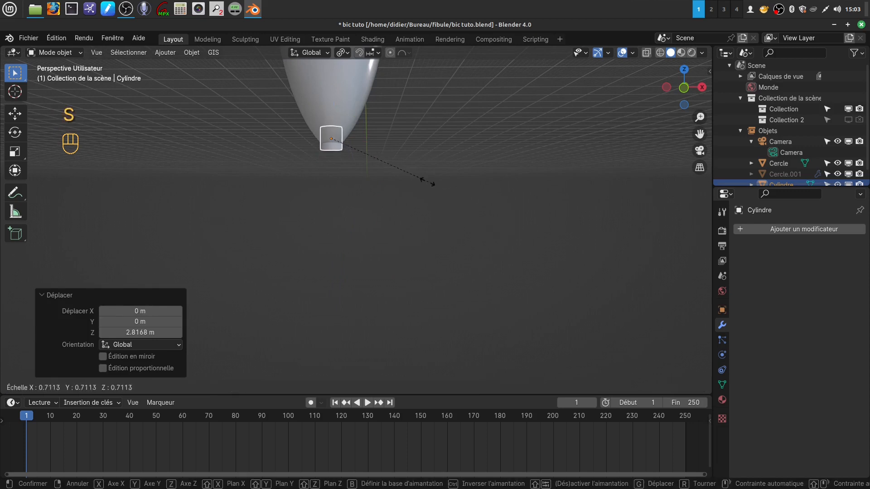
left_click(366, 194)
scroll(374, 182, "up", 1)
middle_click_drag(376, 179, 387, 274, "shift")
middle_click_drag(362, 202, 366, 288, "shift")
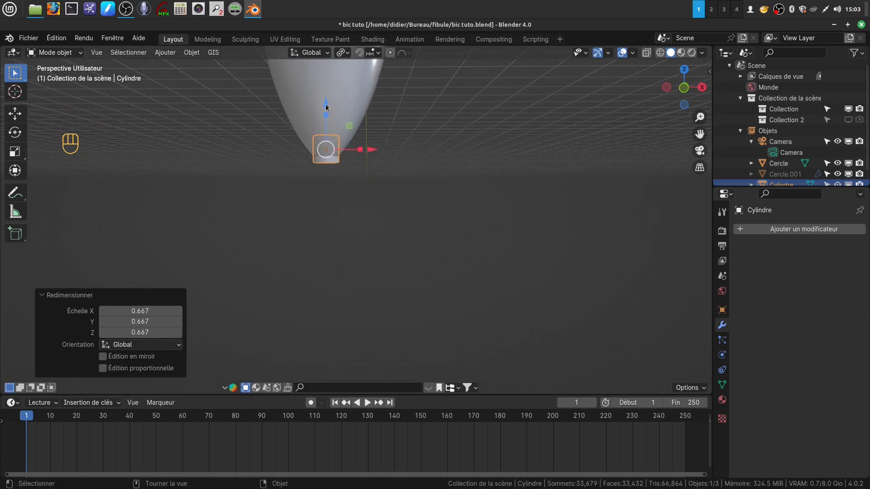
left_click_drag(326, 105, 326, 122)
Scale the cylinder uniformly by about 0.79 and adjust its height so its upper part sits inside the pen tip.
scroll(401, 230, "up", 2)
middle_click_drag(506, 242, 461, 313, "shift")
key("s")
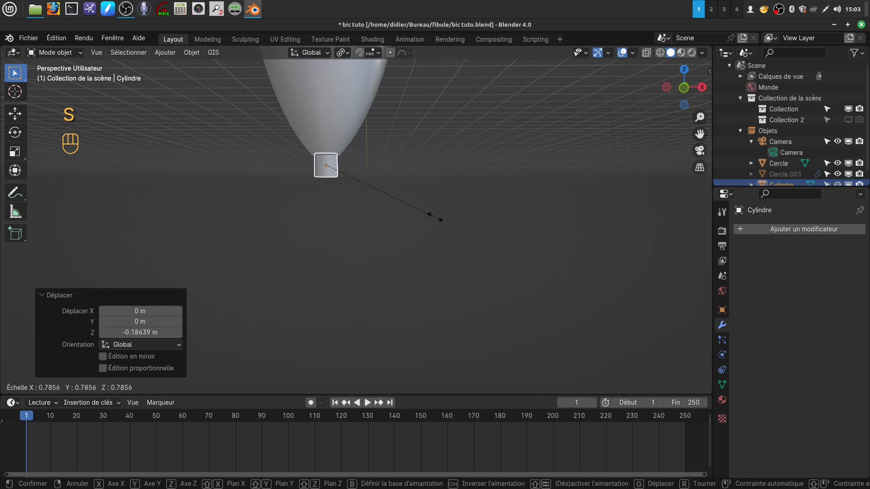
left_click(435, 217)
left_click_drag(328, 123, 327, 112)
scroll(372, 249, "up", 2)
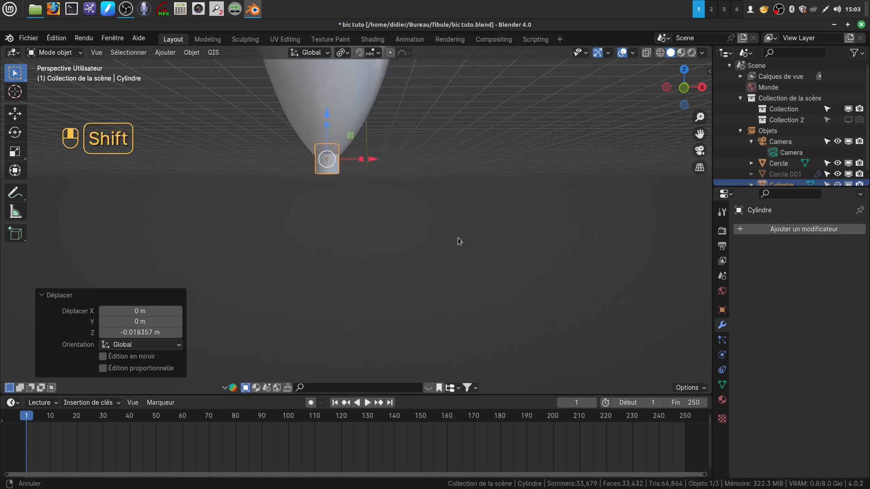
Extrude the cylinder's lower open edge loop inward in Edit mode, scaling it by about 0.88 to form a rim.
scroll(447, 221, "down", 2)
middle_click_drag(442, 224, 426, 305, "shift")
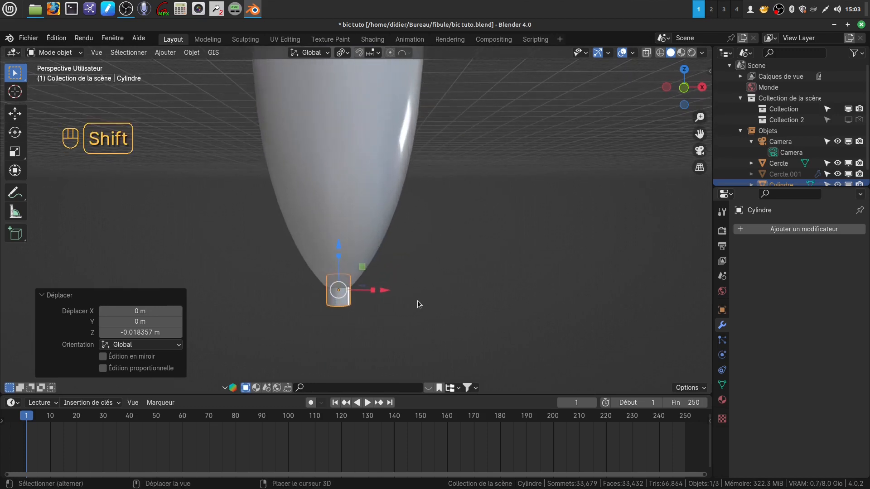
middle_click_drag(383, 217, 386, 155, "shift")
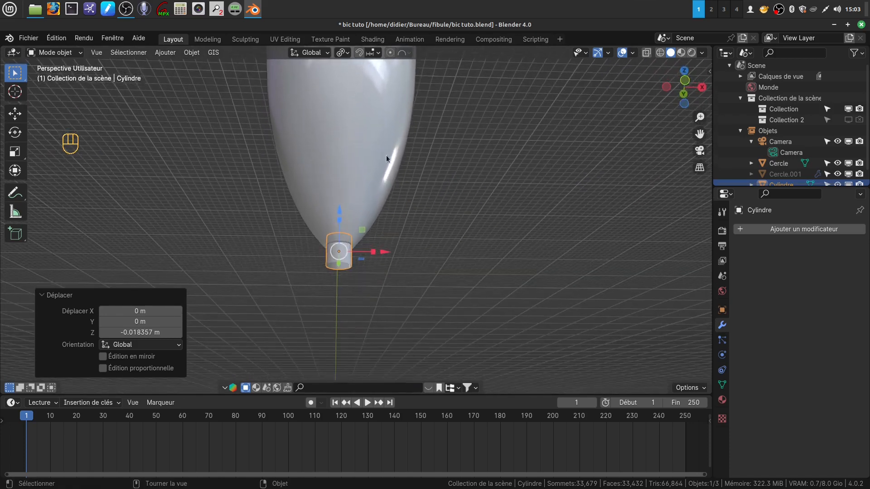
scroll(382, 215, "up", 5)
middle_click_drag(390, 196, 425, 118, "shift")
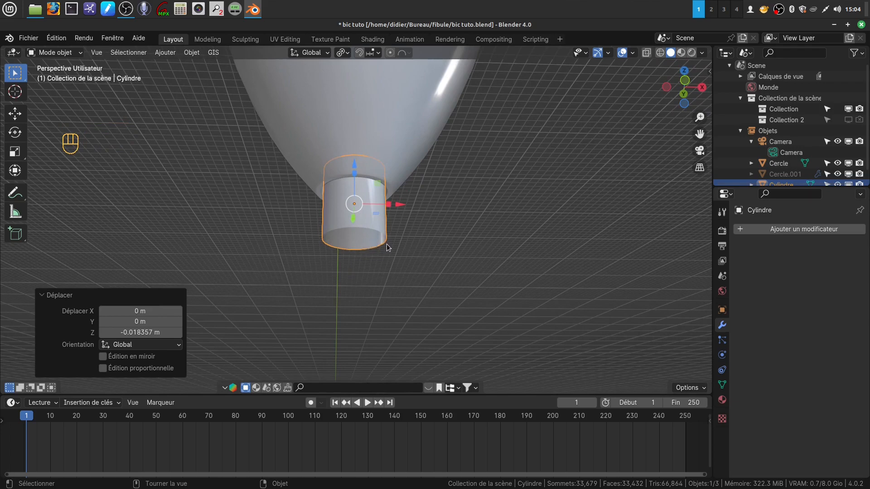
key("Tab")
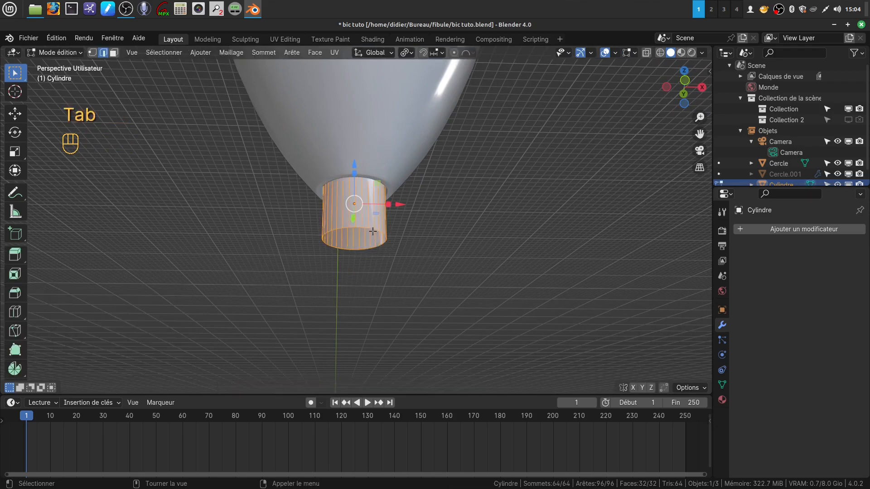
left_click(370, 229, "alt")
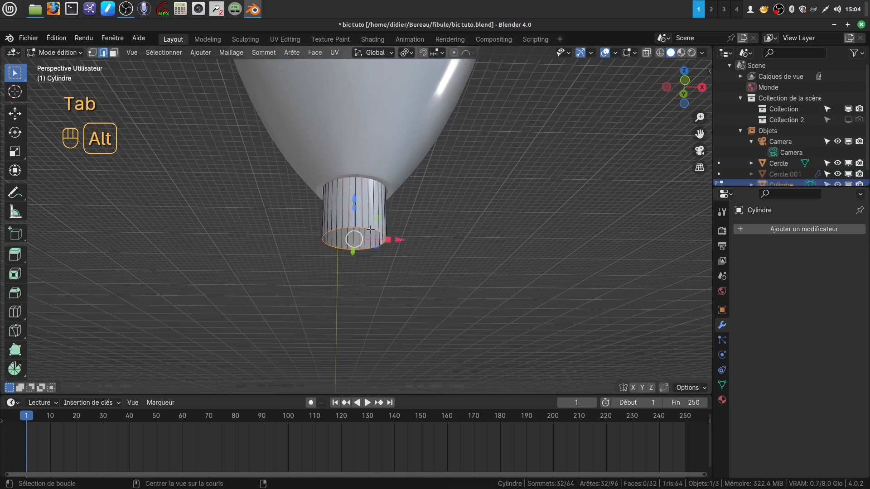
key("e")
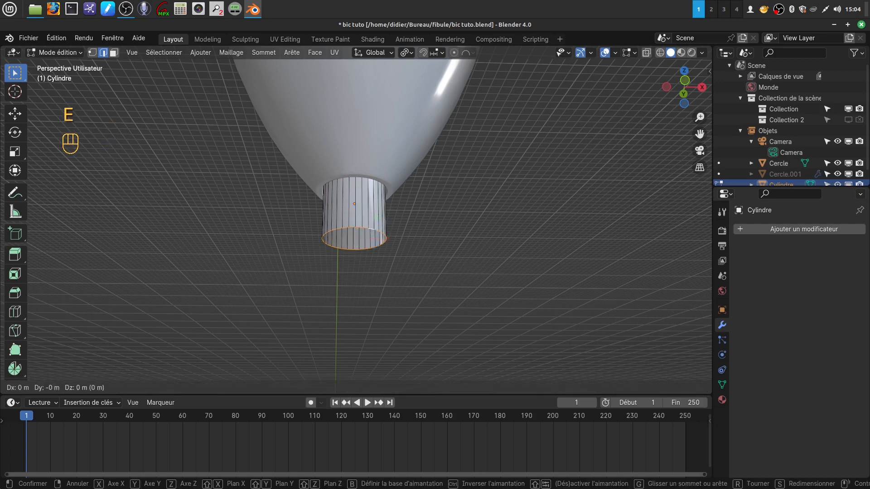
key("s")
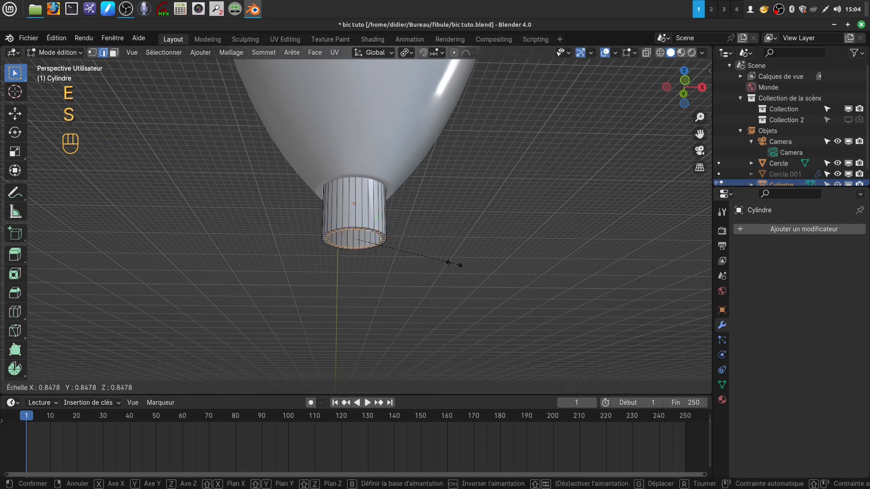
left_click(460, 262)
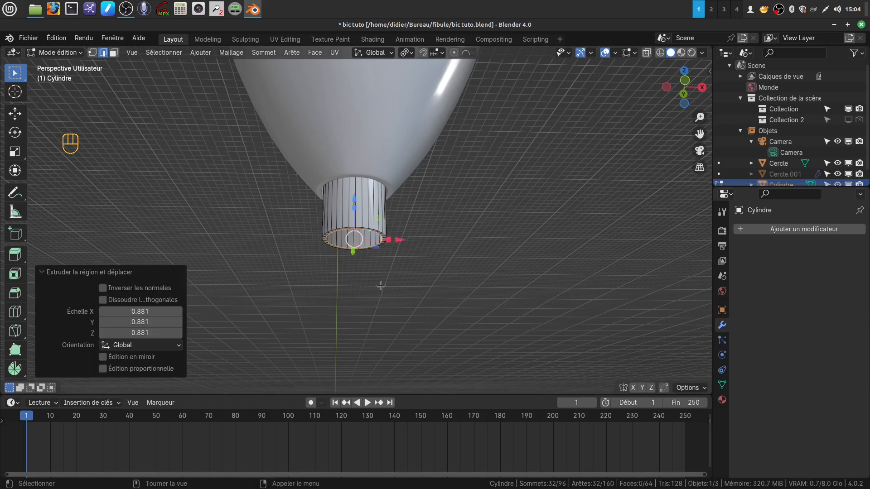
Extrude the rim's inner edge loop and move it up about 0.06 m along Z inside the cylinder.
key("e")
right_click(341, 194)
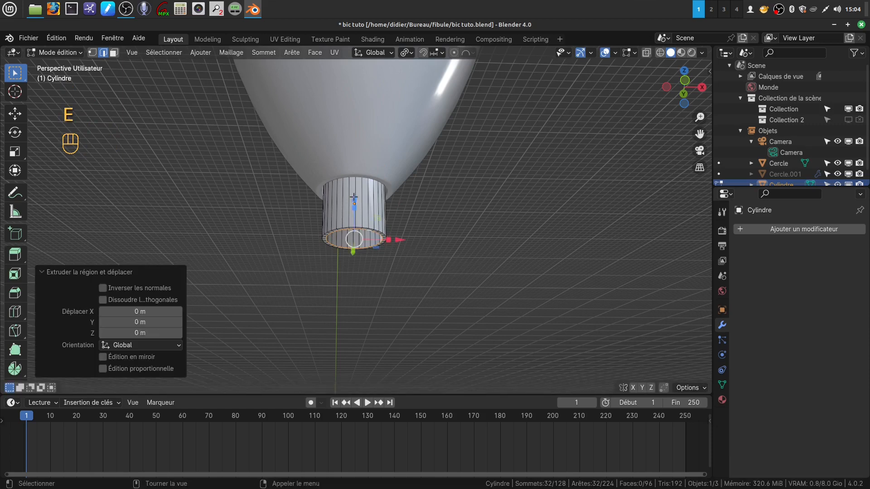
left_click_drag(354, 198, 354, 183)
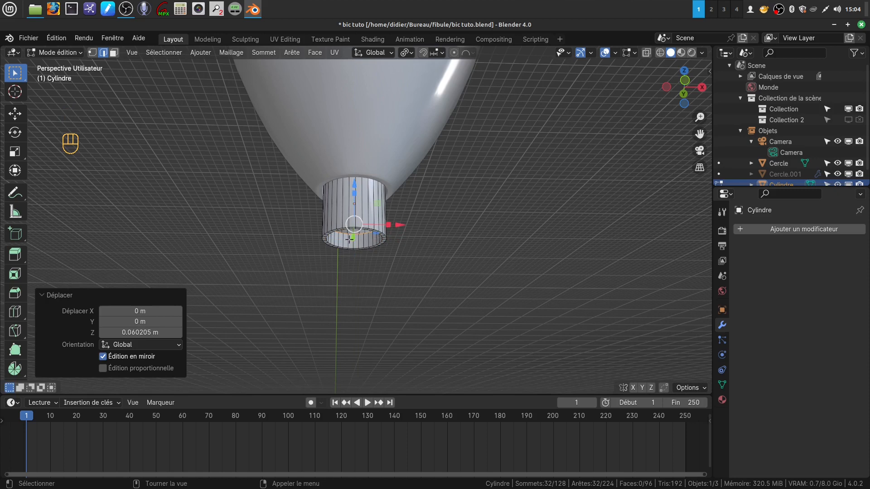
Grow the selection twice to include the whole lower rim and scale it uniformly by about 0.906 to taper the nib.
key("ctrl")
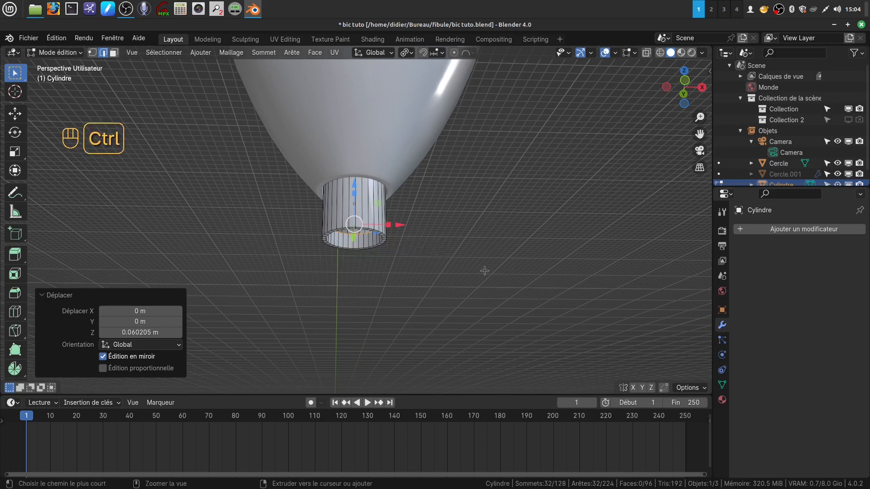
key("ctrl+KP_Add")
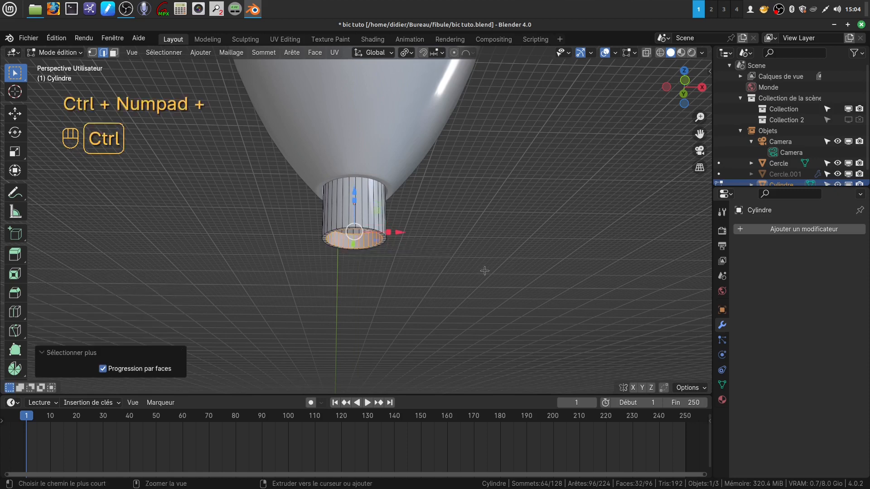
key("ctrl+KP_Add")
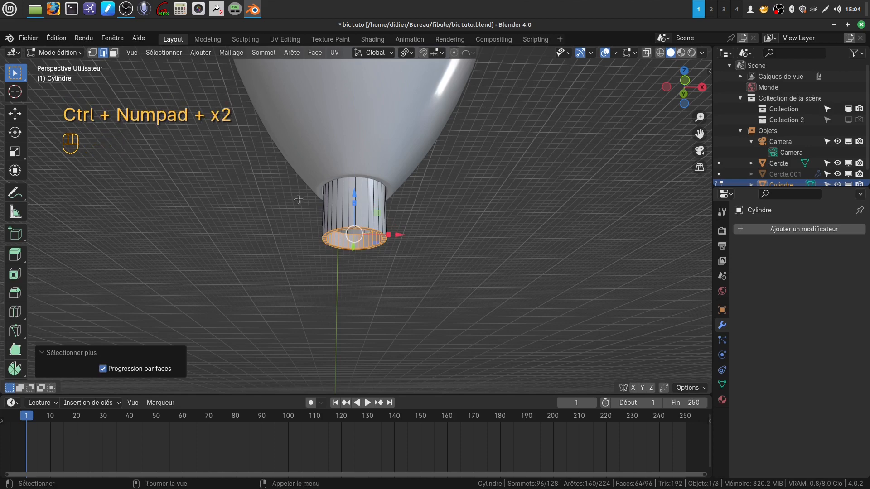
key("s")
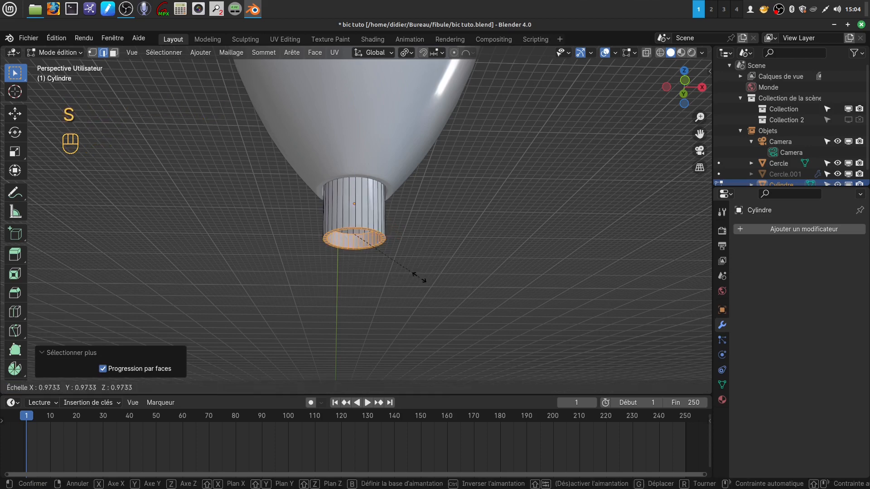
left_click(413, 275)
Bevel the rim's outer and inner edge loops by about 0.0254 m with 2 segments, and return to Object mode.
scroll(401, 303, "up", 2)
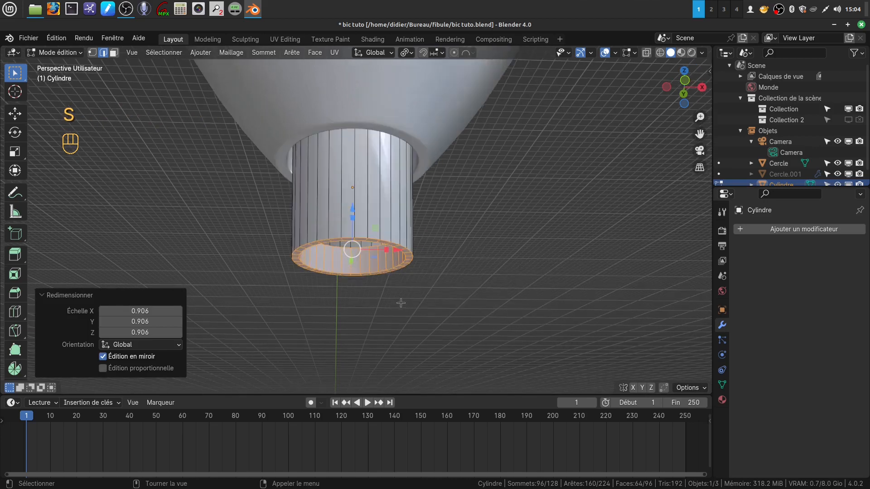
scroll(401, 302, "up", 1)
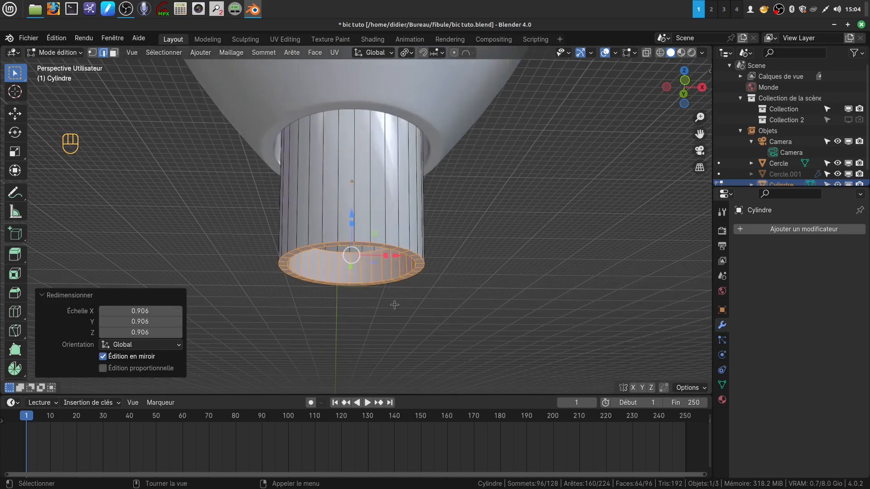
key("a")
key("a")
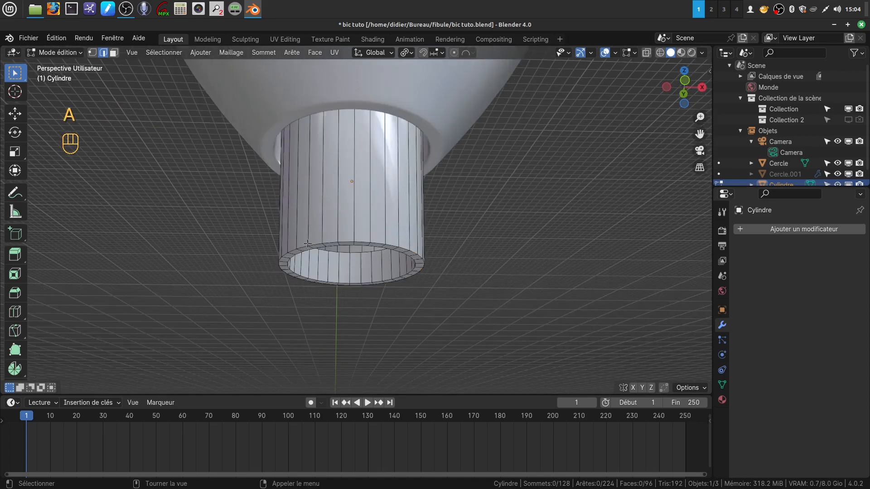
left_click(313, 244, "alt")
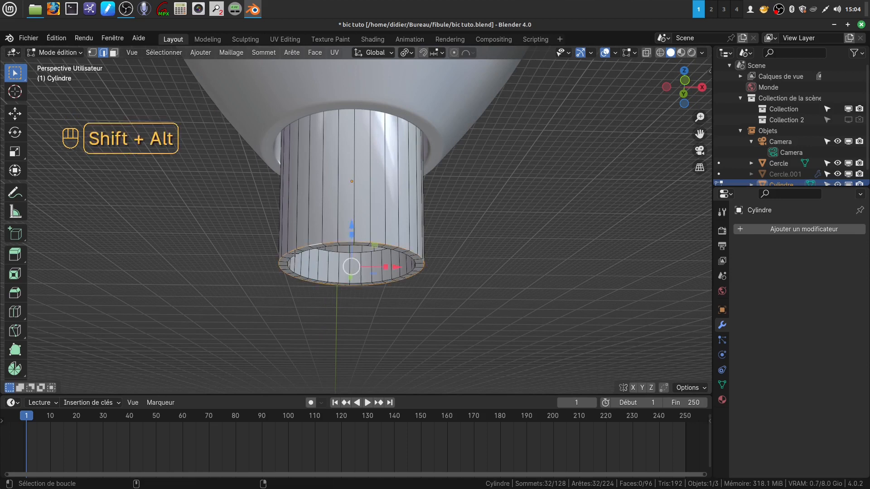
left_click(307, 250, "alt+shift")
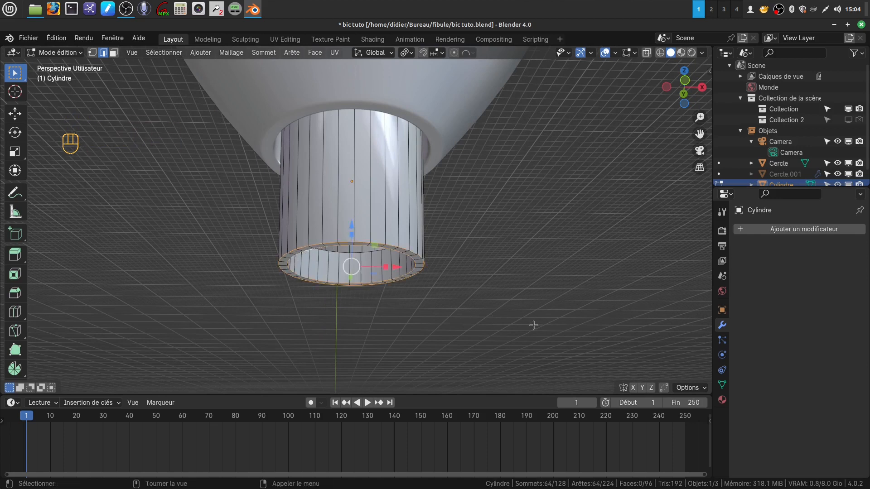
key("ctrl+b")
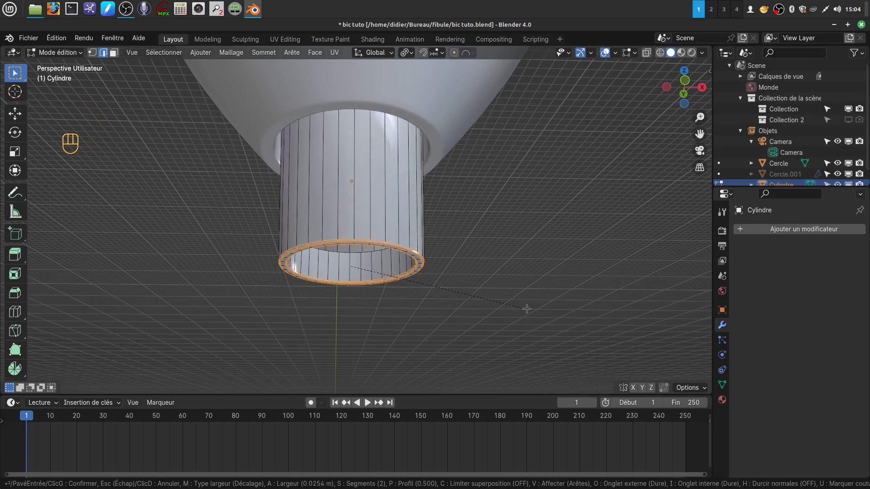
left_click(527, 309)
scroll(508, 308, "down", 4)
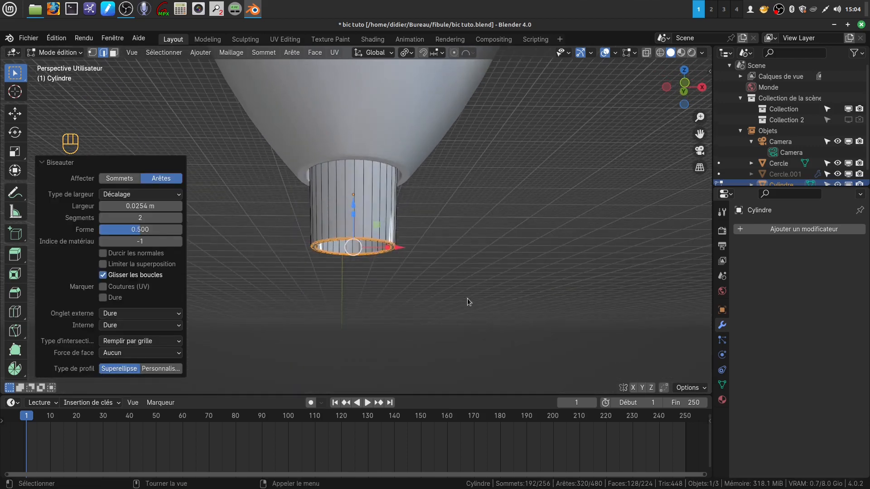
key("Tab")
scroll(467, 298, "down", 3)
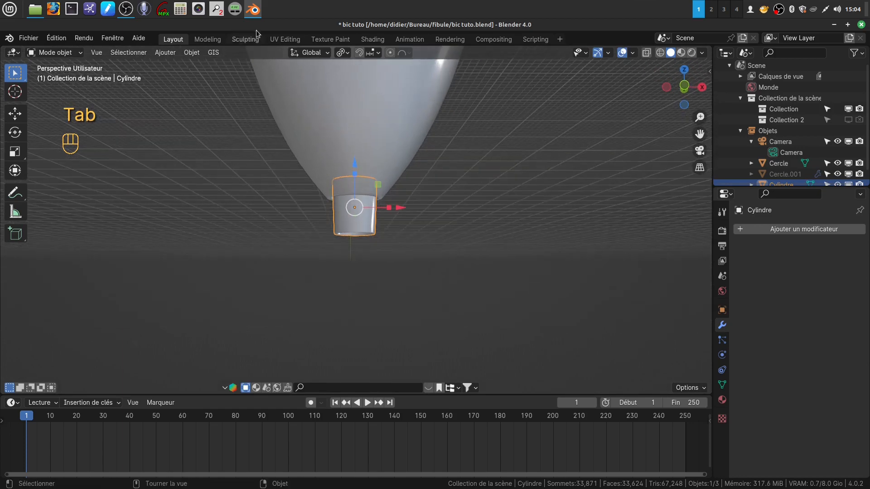
Add a UV sphere with 32 segments and 16 rings, and lower it about 30.36 m along Z below the pen tip.
scroll(442, 226, "down", 4)
left_click(379, 223)
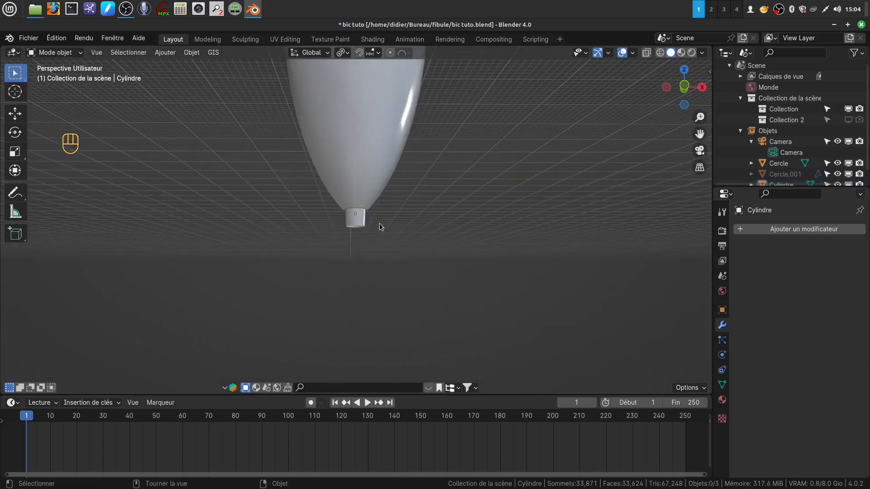
left_click(169, 52)
mouse_move(182, 64)
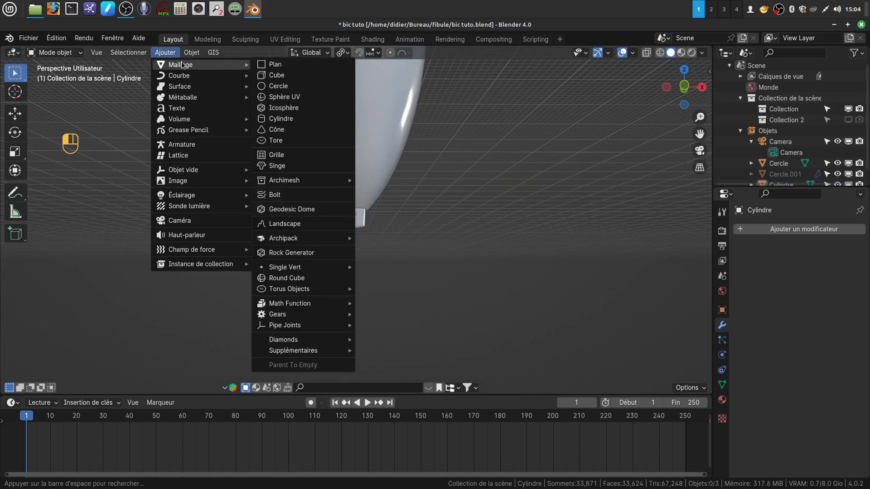
left_click(284, 97)
scroll(404, 190, "down", 5)
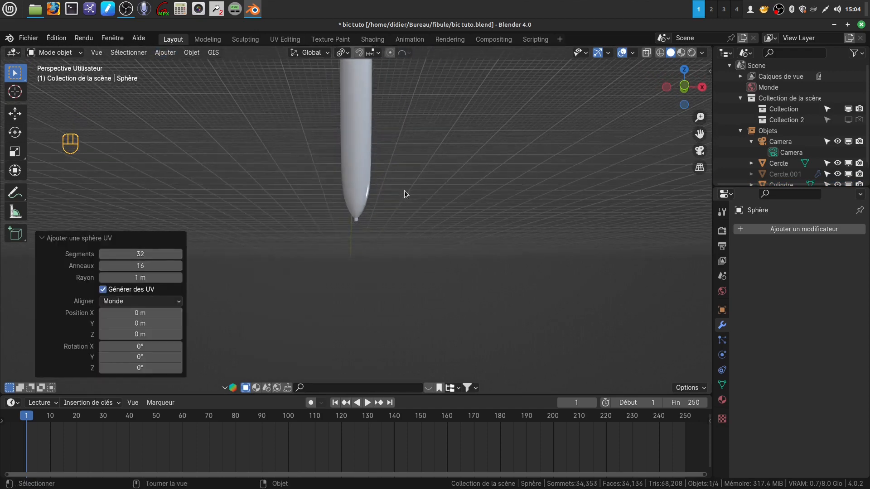
scroll(405, 194, "down", 5)
key("g")
key("z")
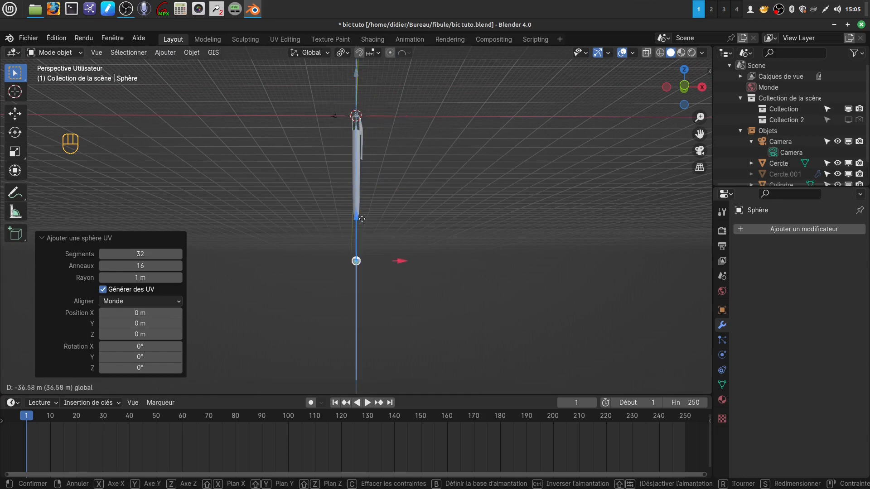
left_click(362, 212)
Raise the sphere about 2.96 m along Z to bring it up to the pen tip.
scroll(399, 313, "up", 6)
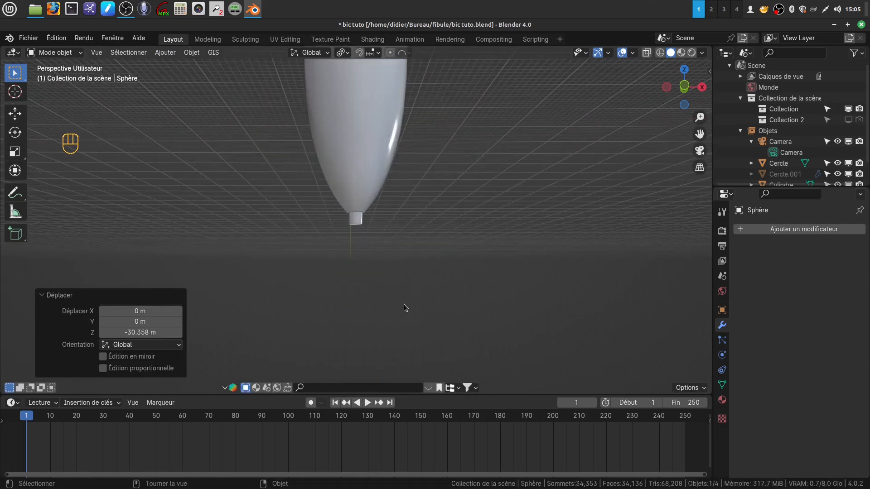
middle_click_drag(404, 308, 403, 230, "shift")
scroll(380, 345, "down", 2)
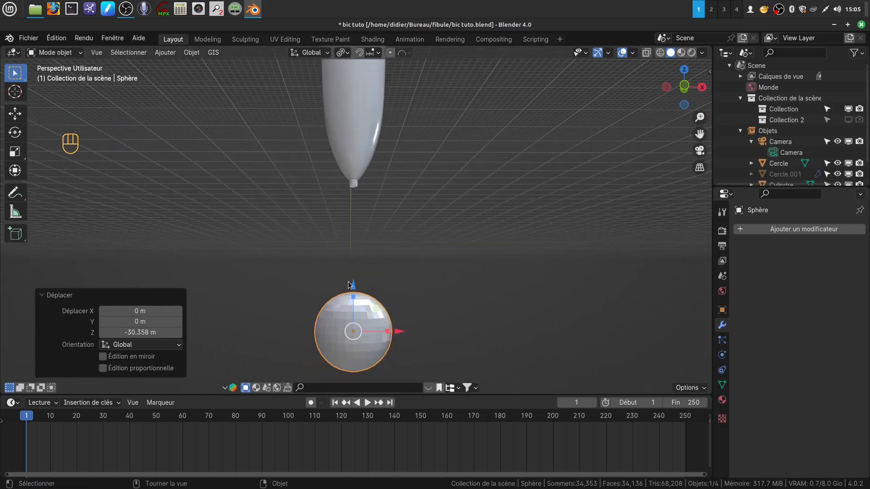
left_click_drag(352, 284, 352, 169)
scroll(387, 296, "up", 2)
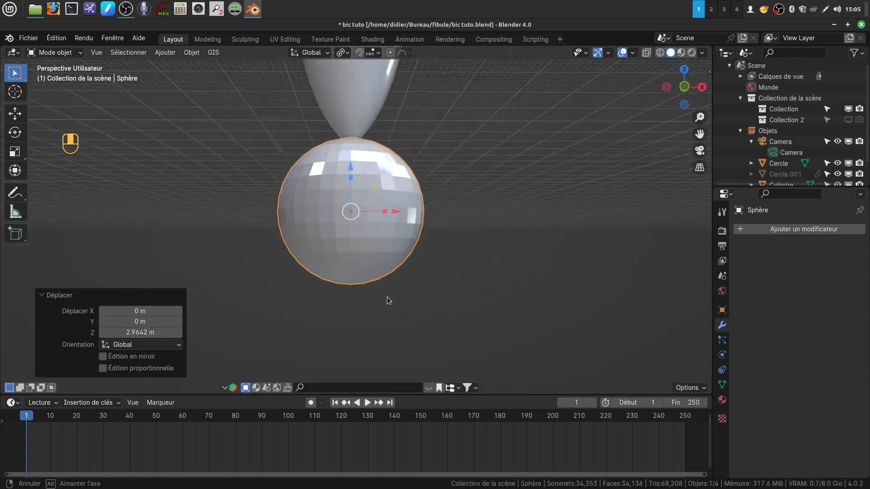
Delete the sphere's vertices above its equator in Edit mode, working in front wireframe view, to leave the lower hemisphere.
key("KP_1")
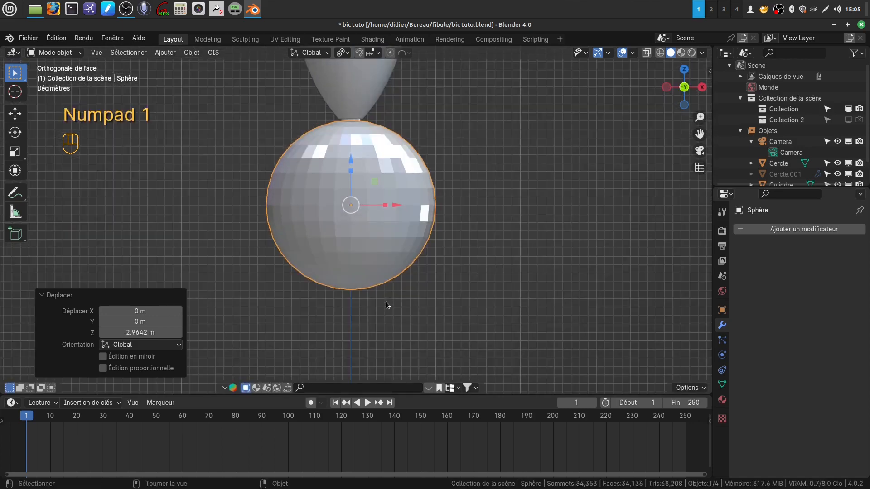
key("Tab")
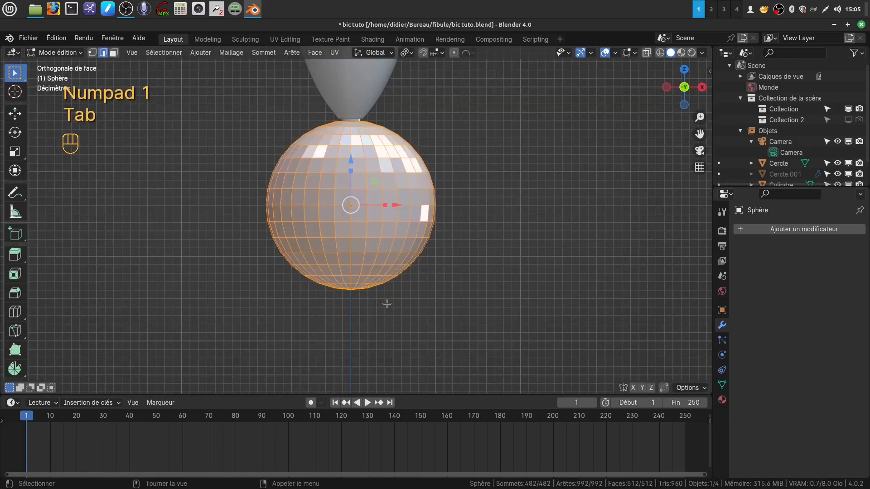
left_click(92, 52)
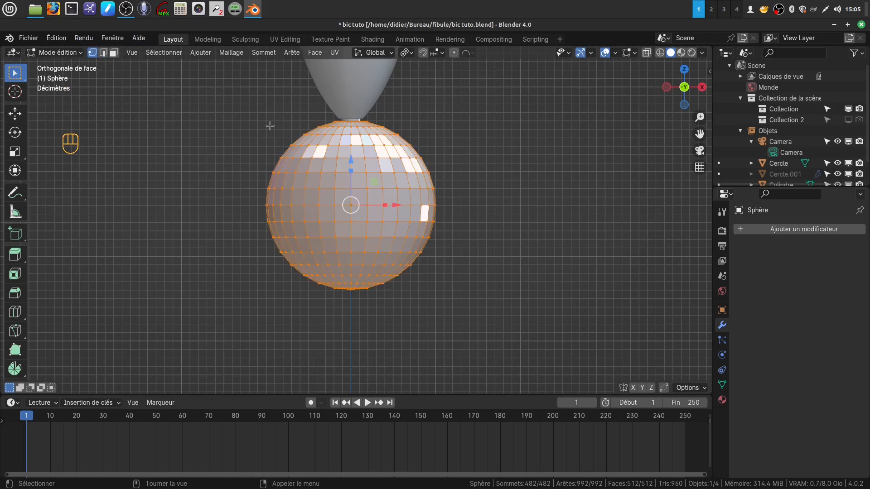
key("shift+z")
key("a")
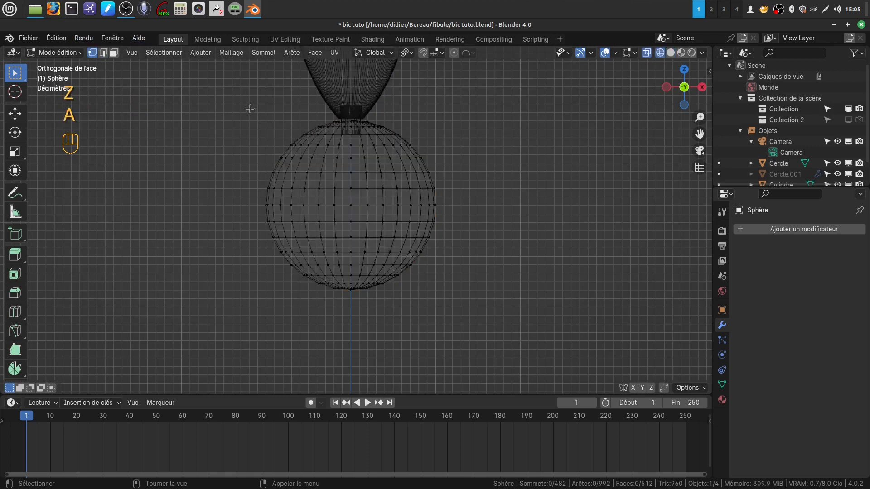
left_click_drag(226, 97, 460, 185)
left_click_drag(459, 211, 459, 198)
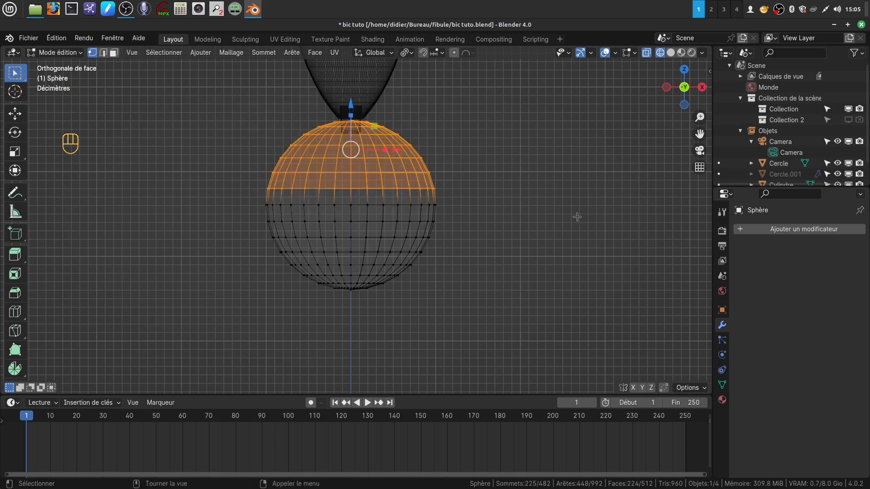
key("x")
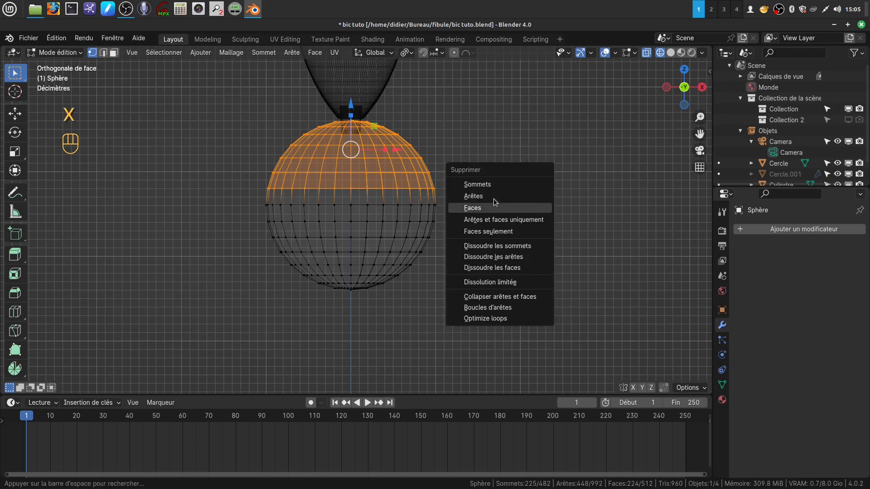
left_click(488, 184)
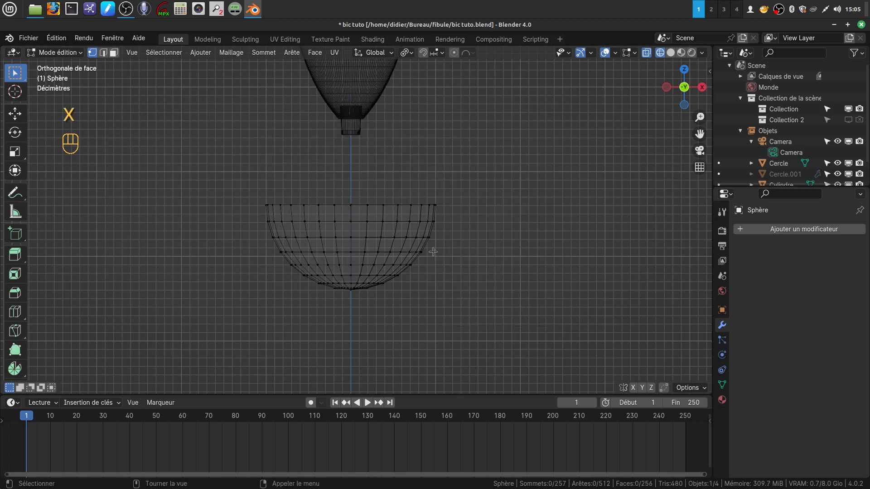
Select the whole hemisphere, scale it uniformly by about 0.185 and raise it about 1.33 m along Z to the nib.
left_click_drag(220, 183, 483, 315)
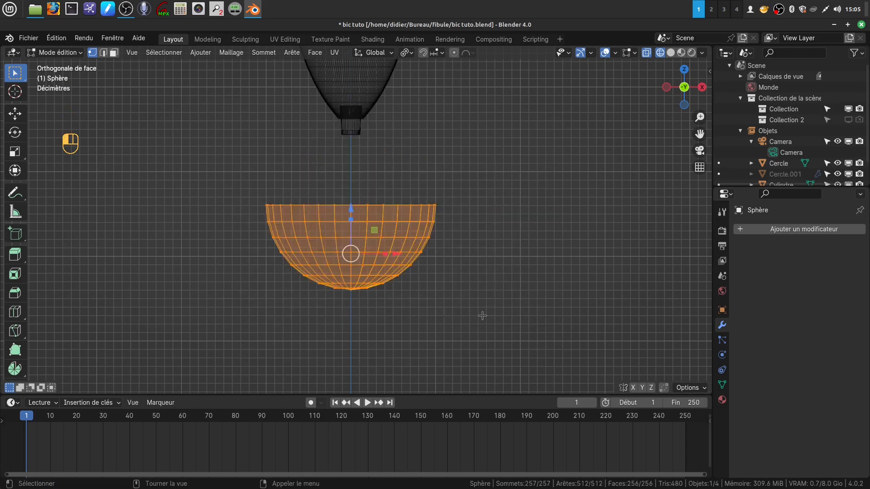
scroll(484, 321, "up", 2)
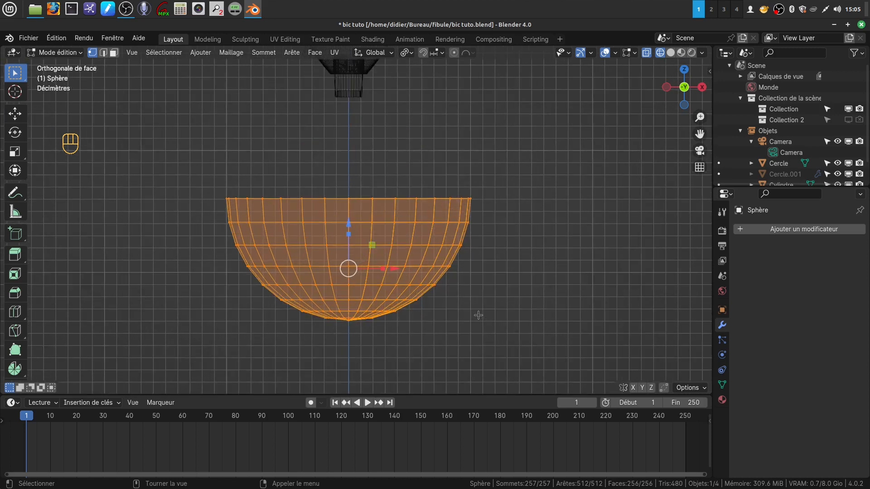
key("z")
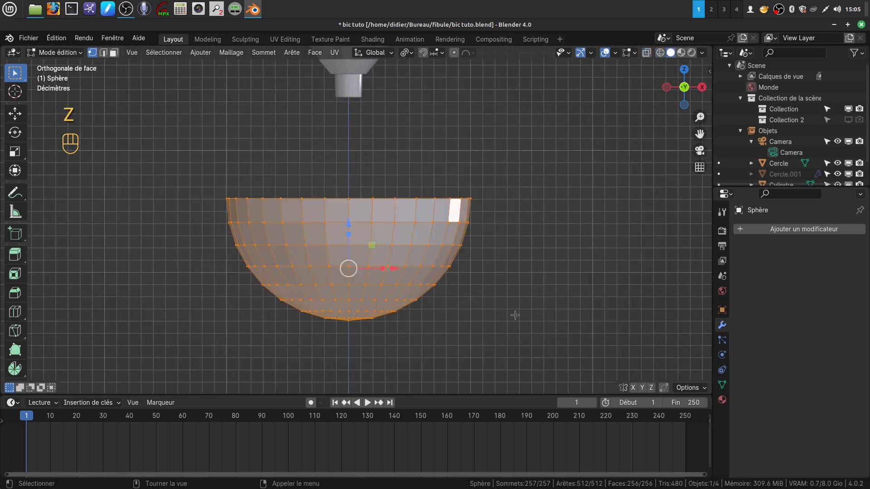
key("s")
left_click(377, 250)
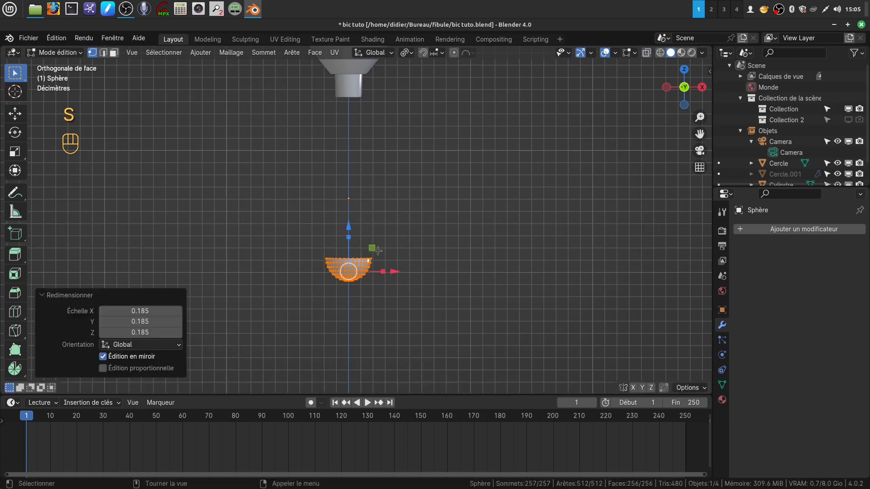
left_click_drag(355, 227, 390, 64)
Scale the hemisphere uniformly by about 0.52 and raise it about 0.054 m along Z to meet the nib's end.
scroll(399, 147, "up", 5)
middle_click_drag(429, 179, 426, 139, "shift")
scroll(451, 351, "up", 5)
middle_click_drag(451, 314, 451, 269, "shift")
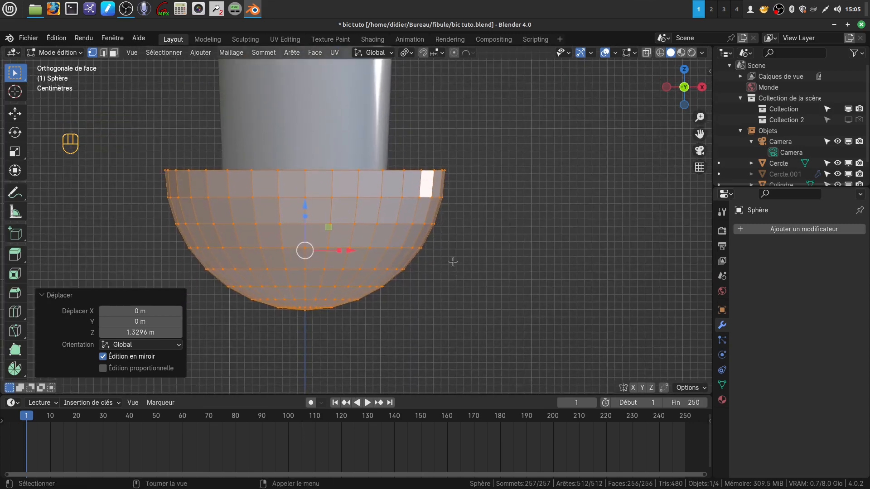
key("s")
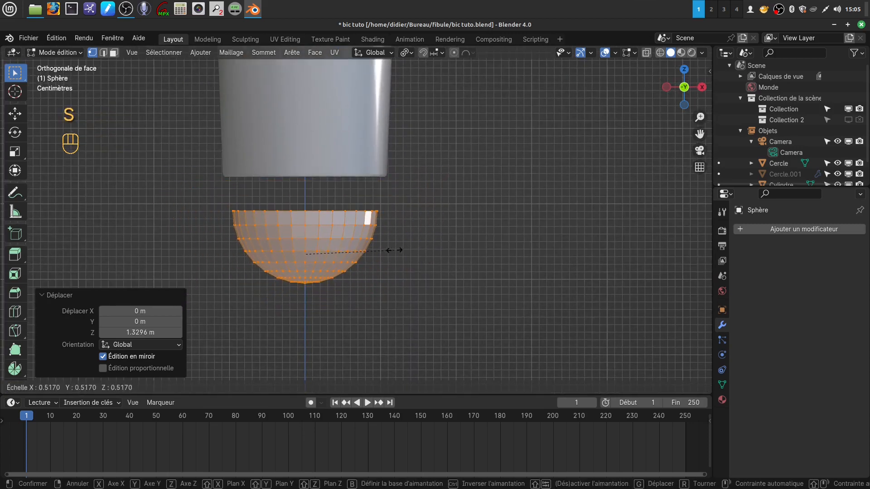
left_click(393, 248)
left_click_drag(307, 201, 304, 166)
Enlarge the hemisphere uniformly by about 1.08 and raise it slightly along Z so its rim sits inside the nib.
key("s")
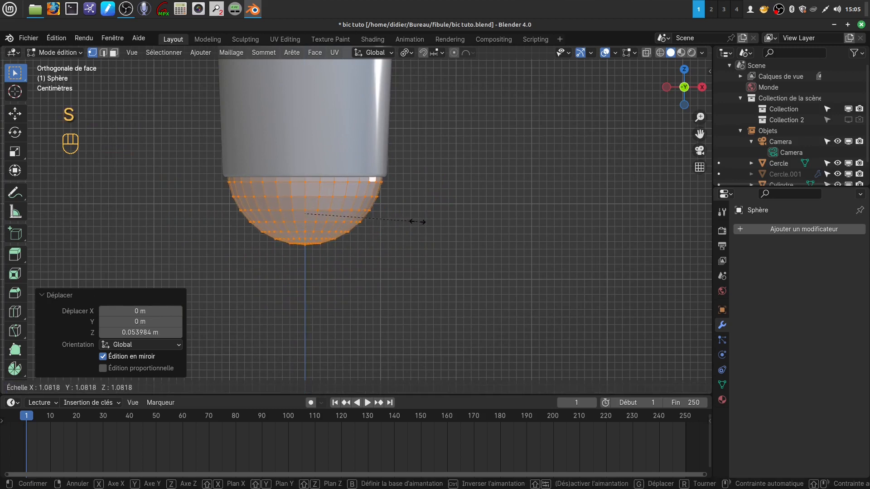
left_click(417, 221)
left_click_drag(306, 167, 309, 161)
Return to Object mode and apply auto smooth shading with a 30° angle to the hemisphere.
mouse_move(430, 221)
middle_mouse_down()
mouse_move(422, 142)
mouse_move(438, 194)
mouse_move(396, 249)
mouse_move(424, 230)
middle_mouse_up()
key("Tab")
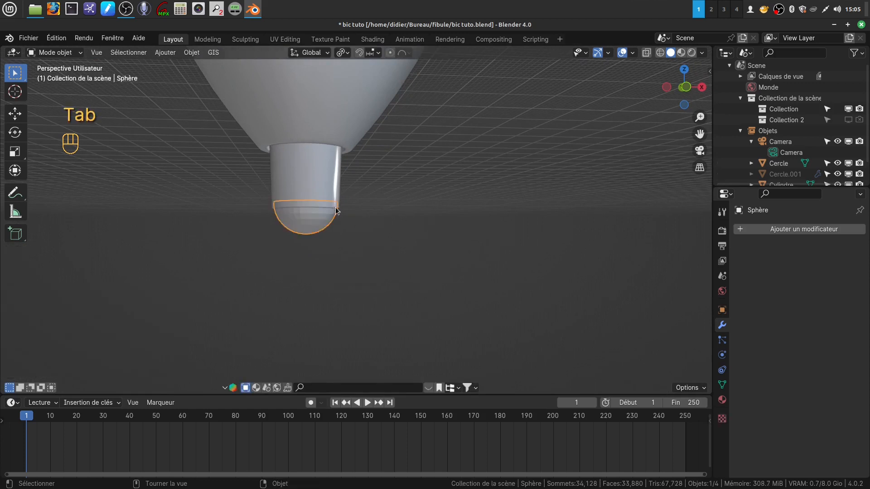
right_click(322, 215)
left_click(316, 216)
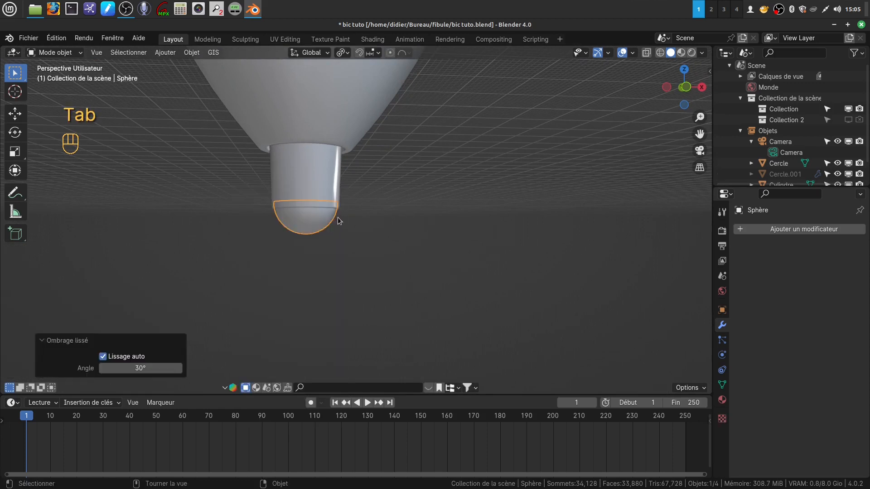
Join the hemisphere and the nib cylinder into one object, with the cylinder as the active object, and deselect it.
left_click(323, 179, "shift")
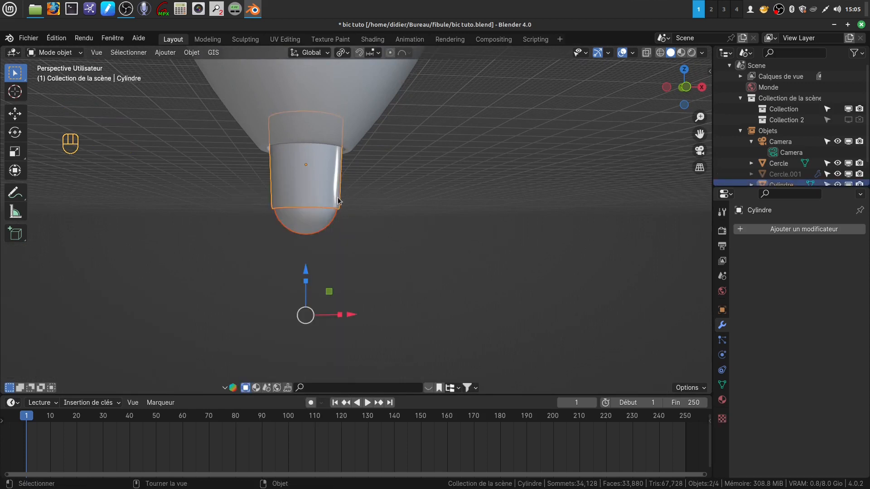
left_click(191, 53)
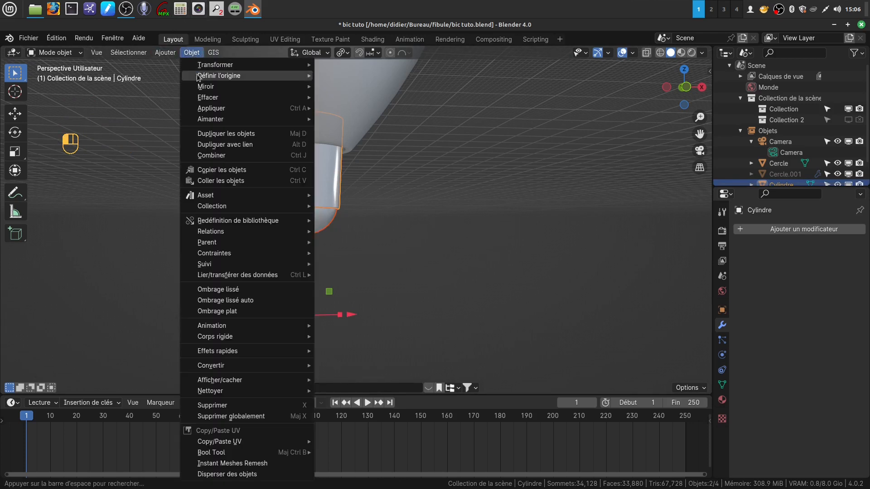
mouse_move(200, 80)
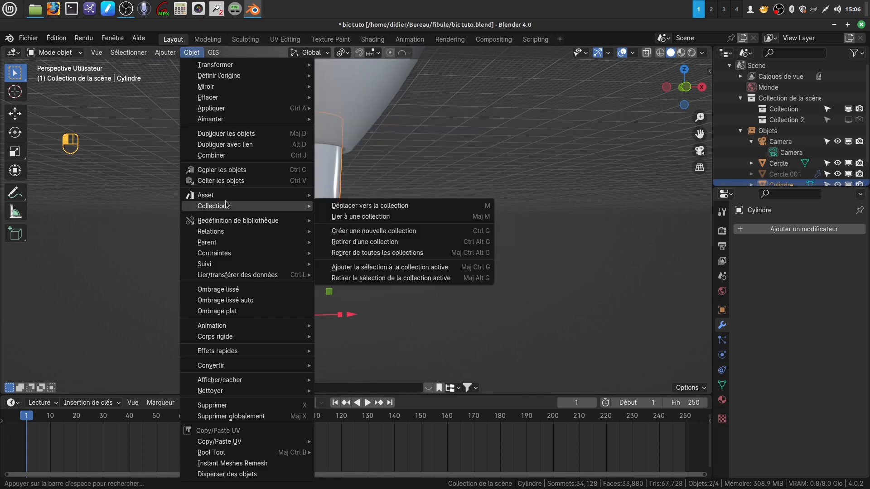
mouse_move(230, 233)
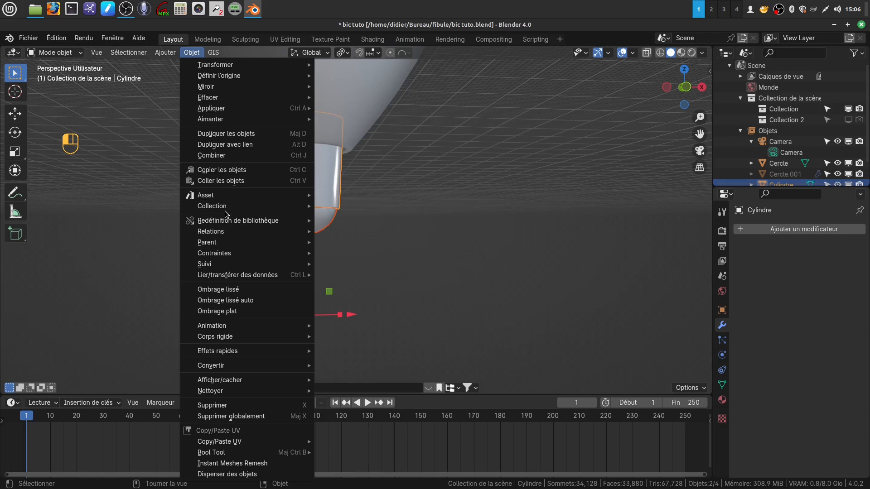
left_click(211, 155)
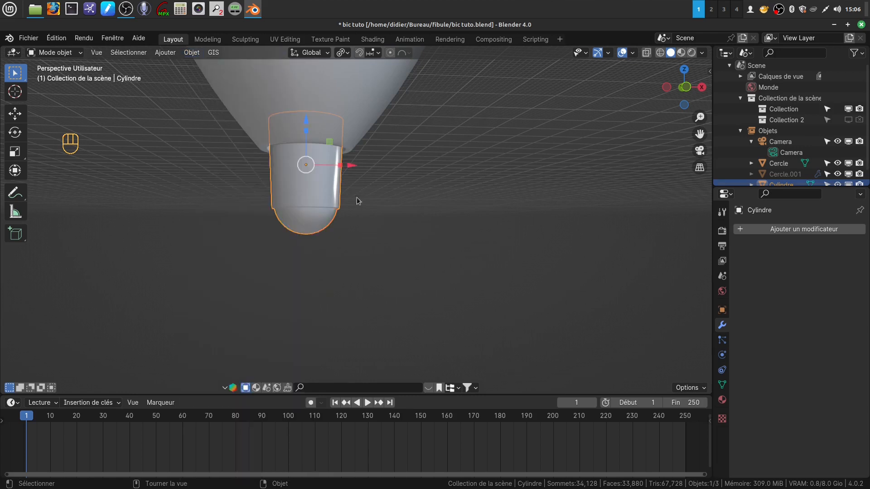
left_click(395, 217)
Scale the joined nib and ball uniformly by about 1.07 to fit the pen tip's opening, and deselect it.
middle_click_drag(395, 218, 407, 211)
scroll(407, 212, "down", 4)
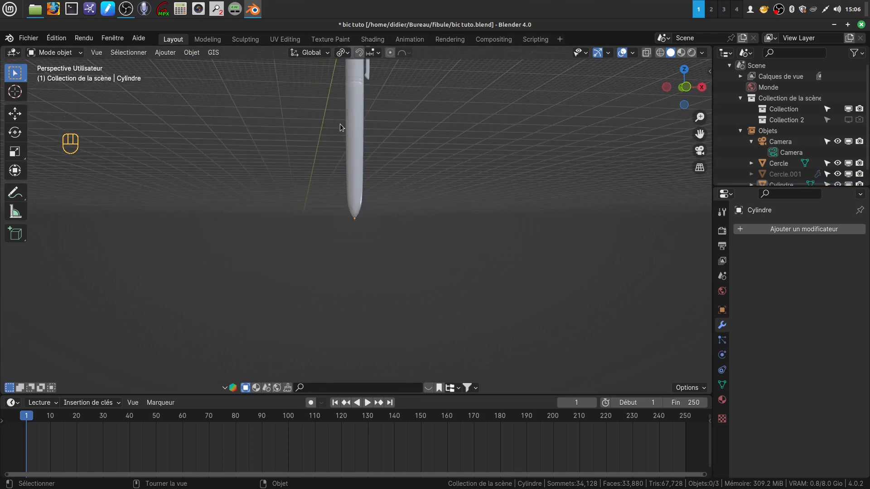
middle_click_drag(341, 127, 370, 247, "shift")
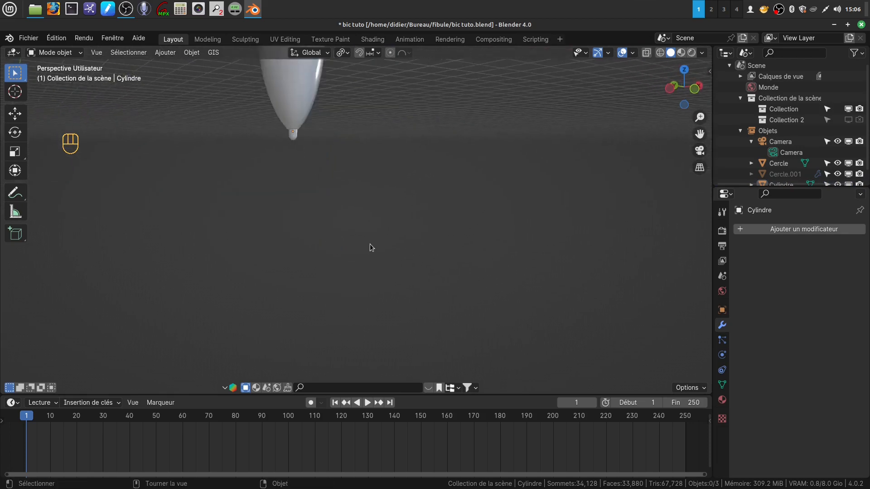
middle_click_drag(353, 156, 331, 261, "shift")
scroll(382, 286, "up", 5)
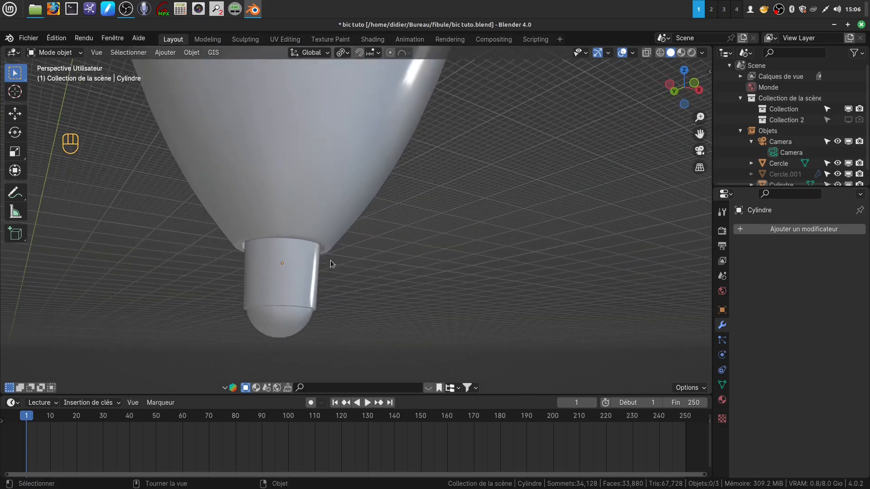
left_click(296, 323)
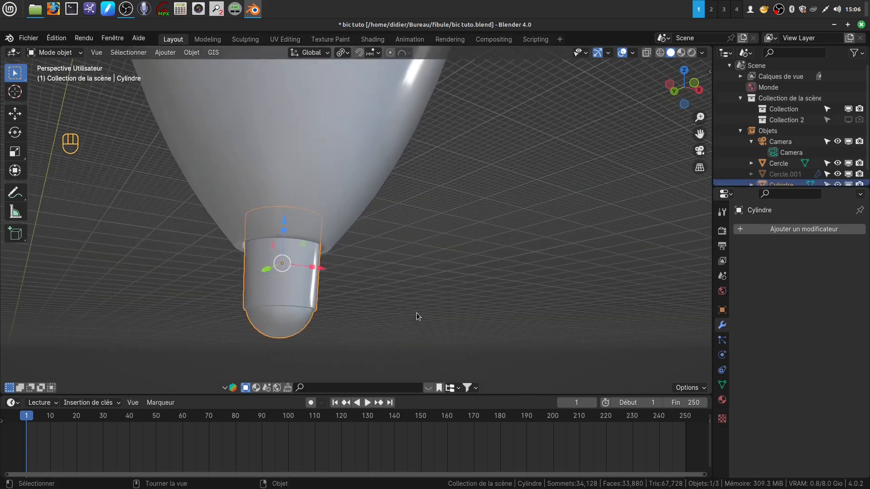
key("s")
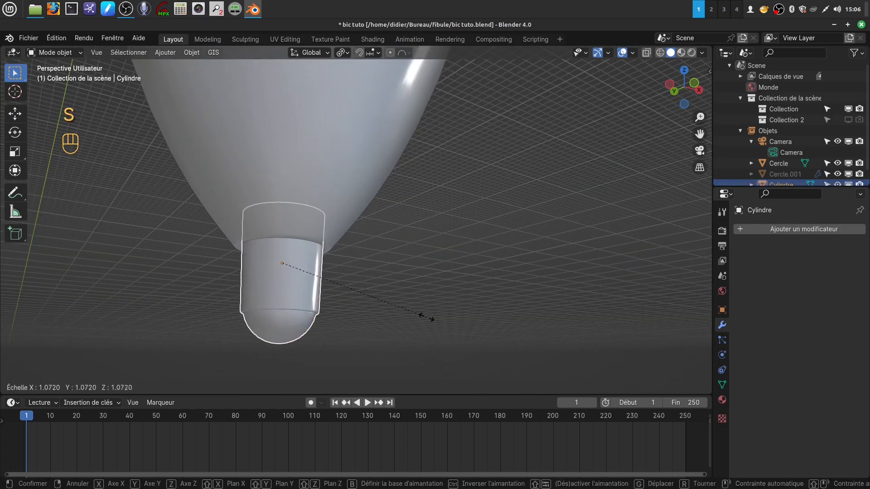
left_click(430, 319)
left_click(423, 292)
Check the whole pen from tip to cap and save the file under its existing name.
scroll(417, 270, "down", 15)
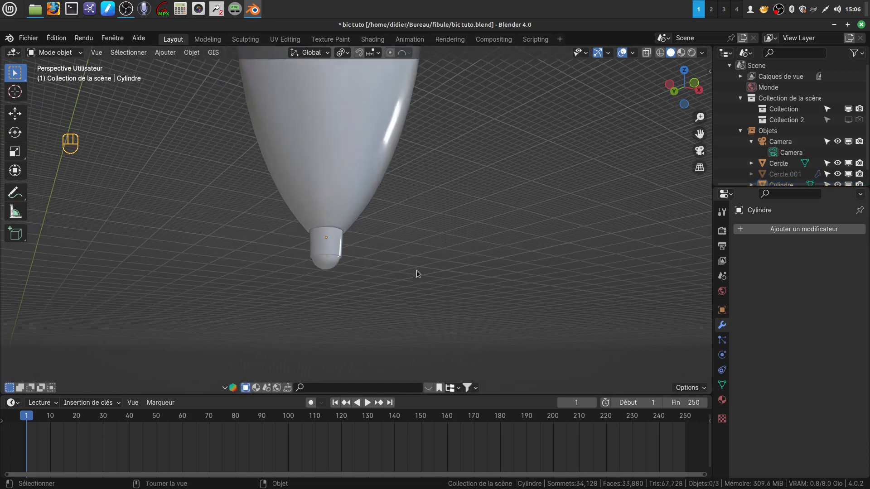
middle_click_drag(410, 220, 414, 262)
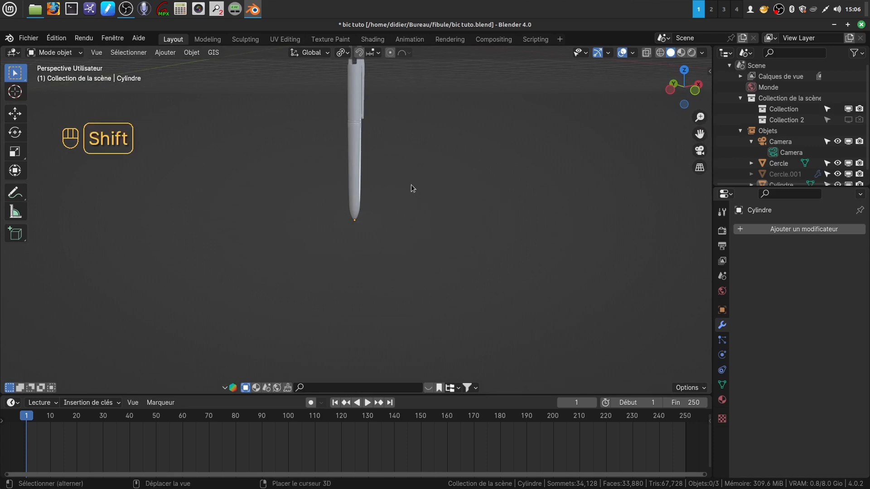
middle_click_drag(412, 184, 414, 337, "shift")
scroll(391, 293, "up", 3)
mouse_move(393, 234)
middle_mouse_down("shift")
mouse_move(387, 172)
mouse_move(344, 196)
mouse_move(231, 185)
mouse_move(203, 166)
mouse_move(340, 192)
mouse_move(331, 187)
mouse_move(327, 199)
mouse_move(361, 218)
mouse_move(390, 219)
middle_mouse_up("shift")
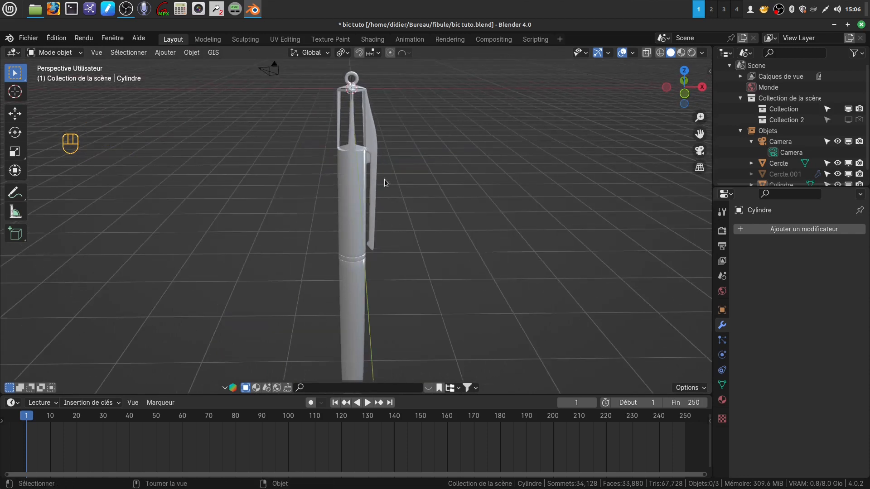
left_click(28, 38)
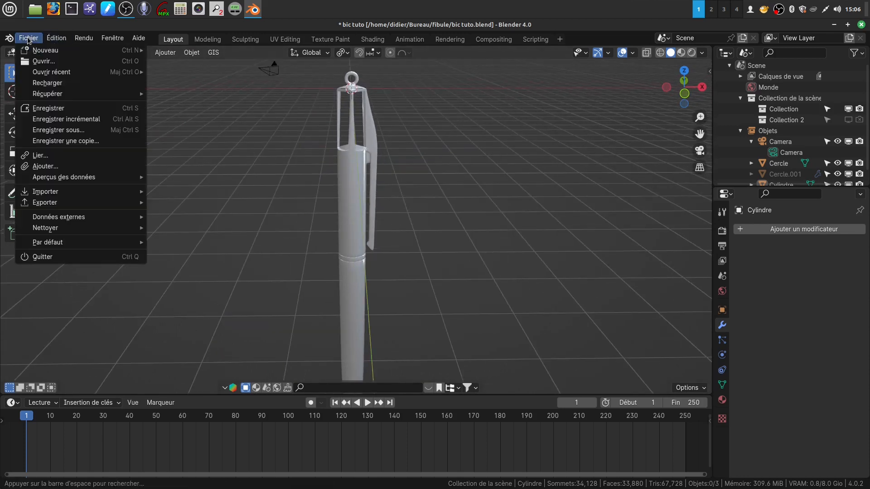
left_click(48, 110)
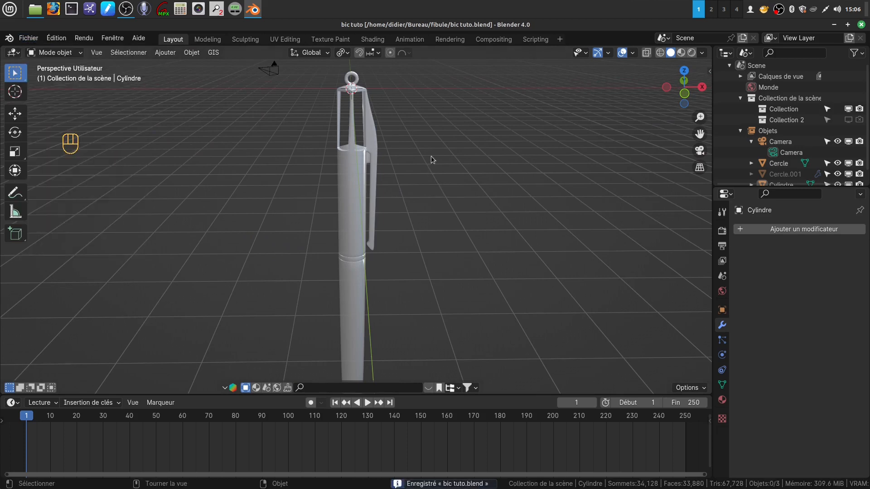